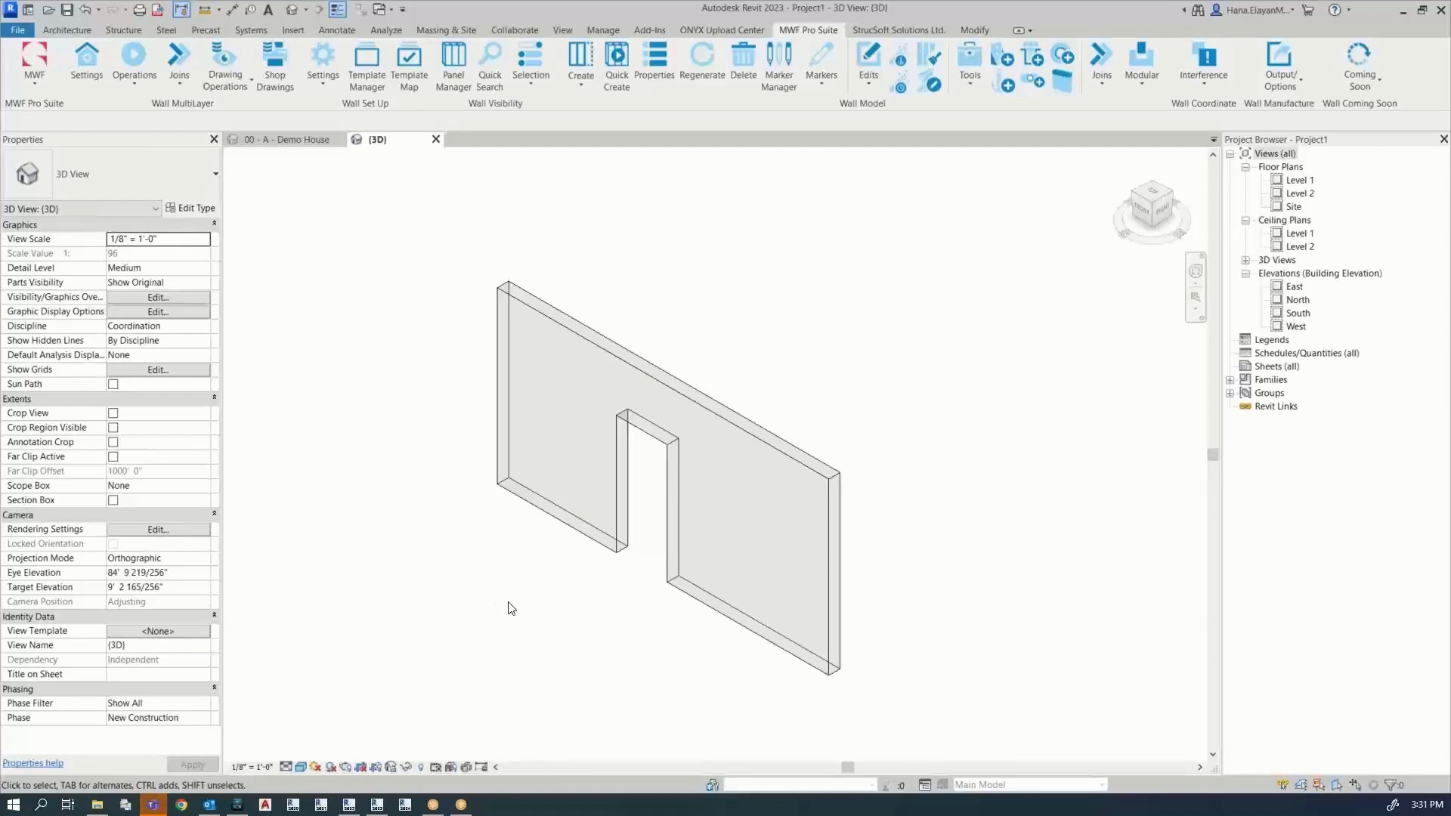
Step: Start MWF panel creation on the wall with the door opening and set Light Gauge as the active template
scroll(511, 608, up, 2)
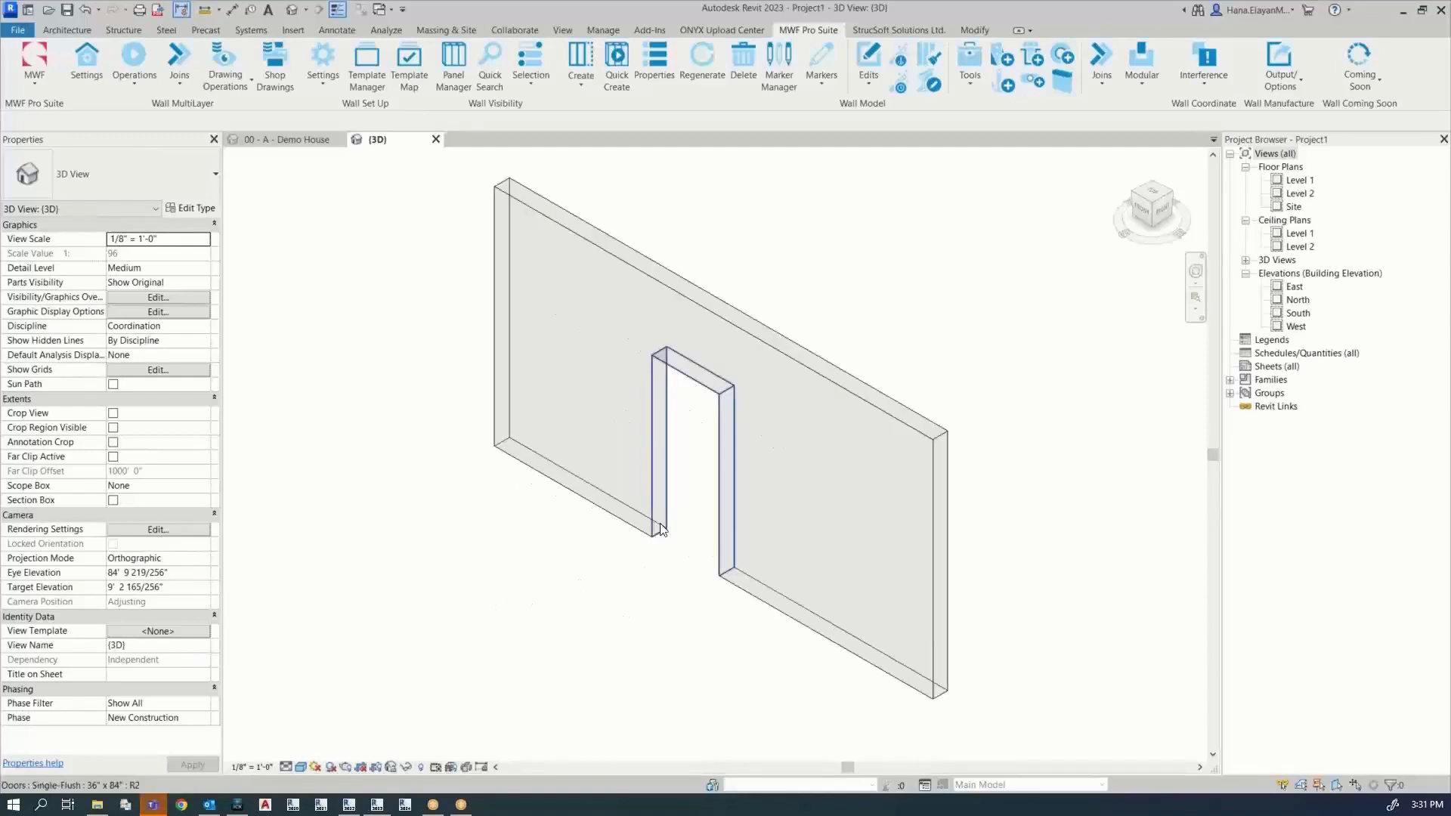
middle_drag(656, 577, 653, 599)
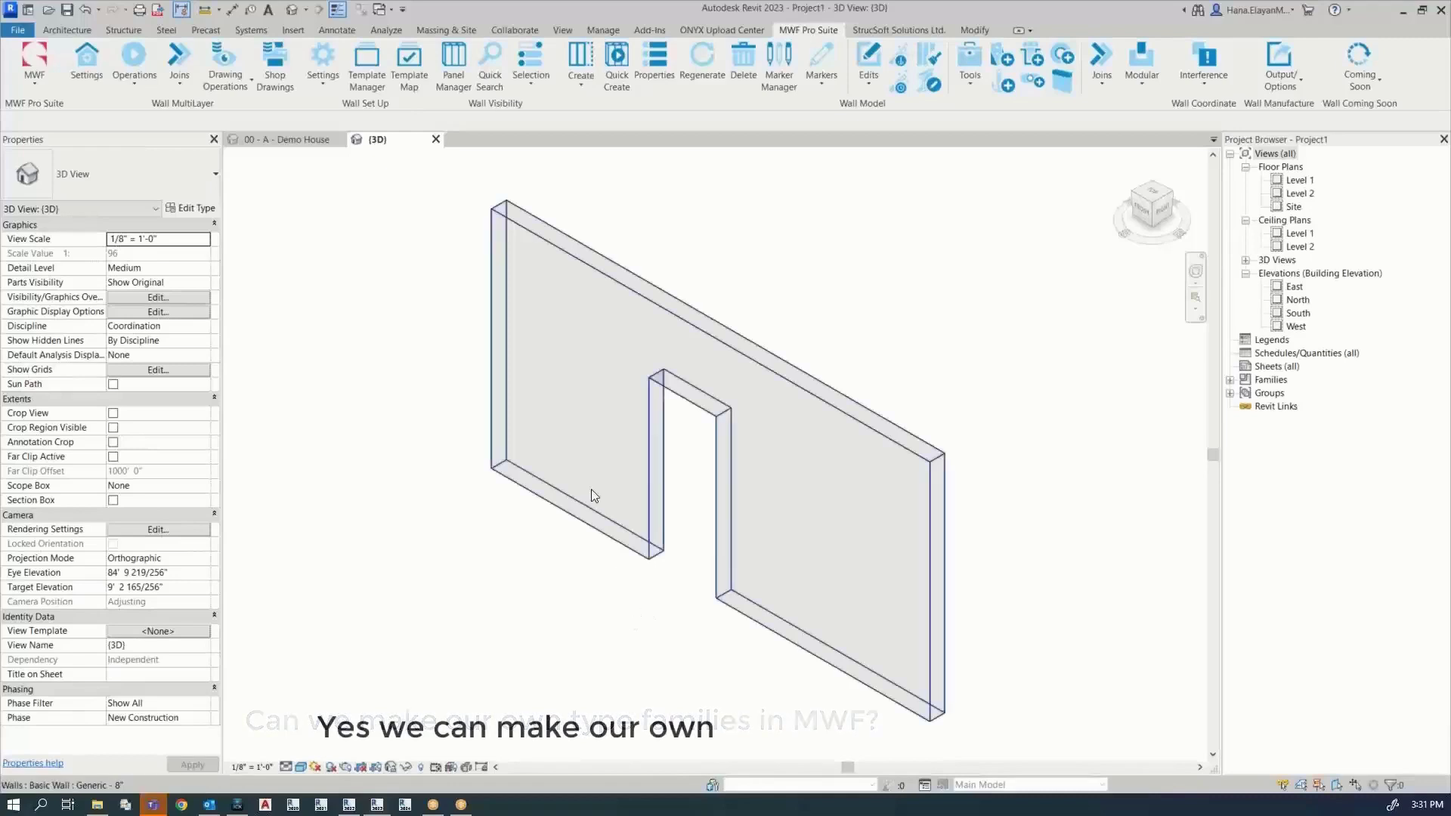
click(619, 302)
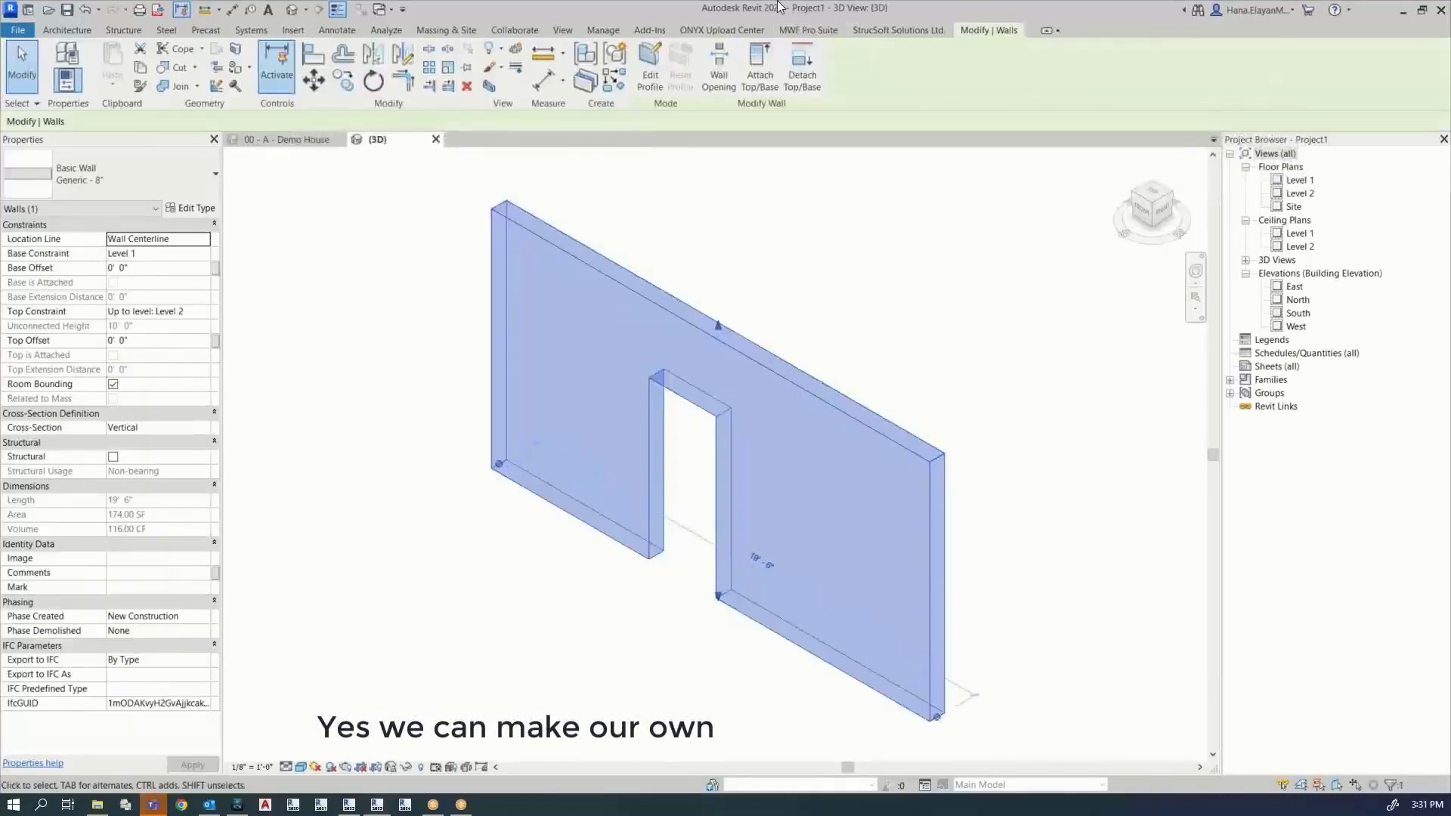
click(808, 30)
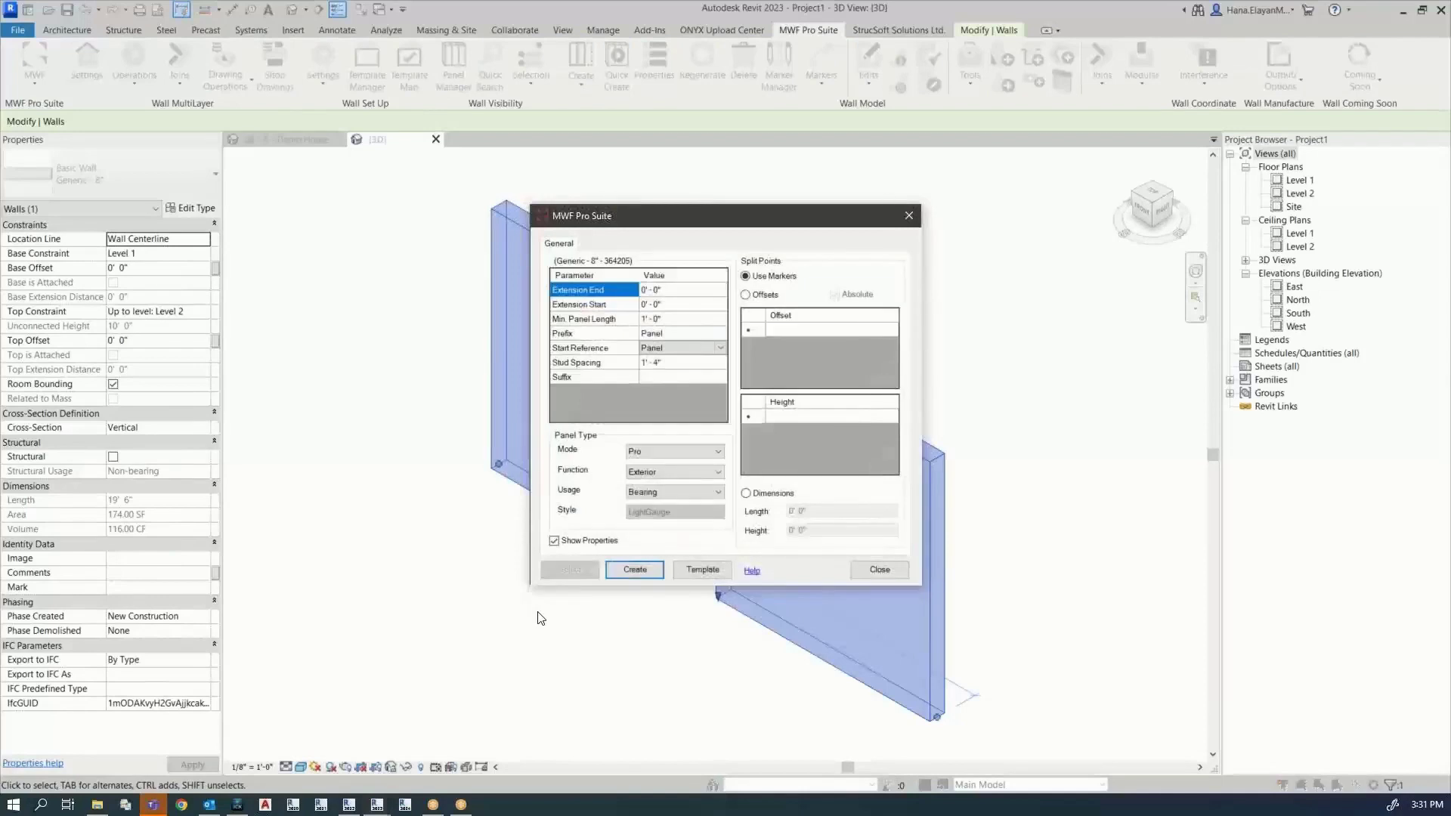
click(692, 568)
click(565, 287)
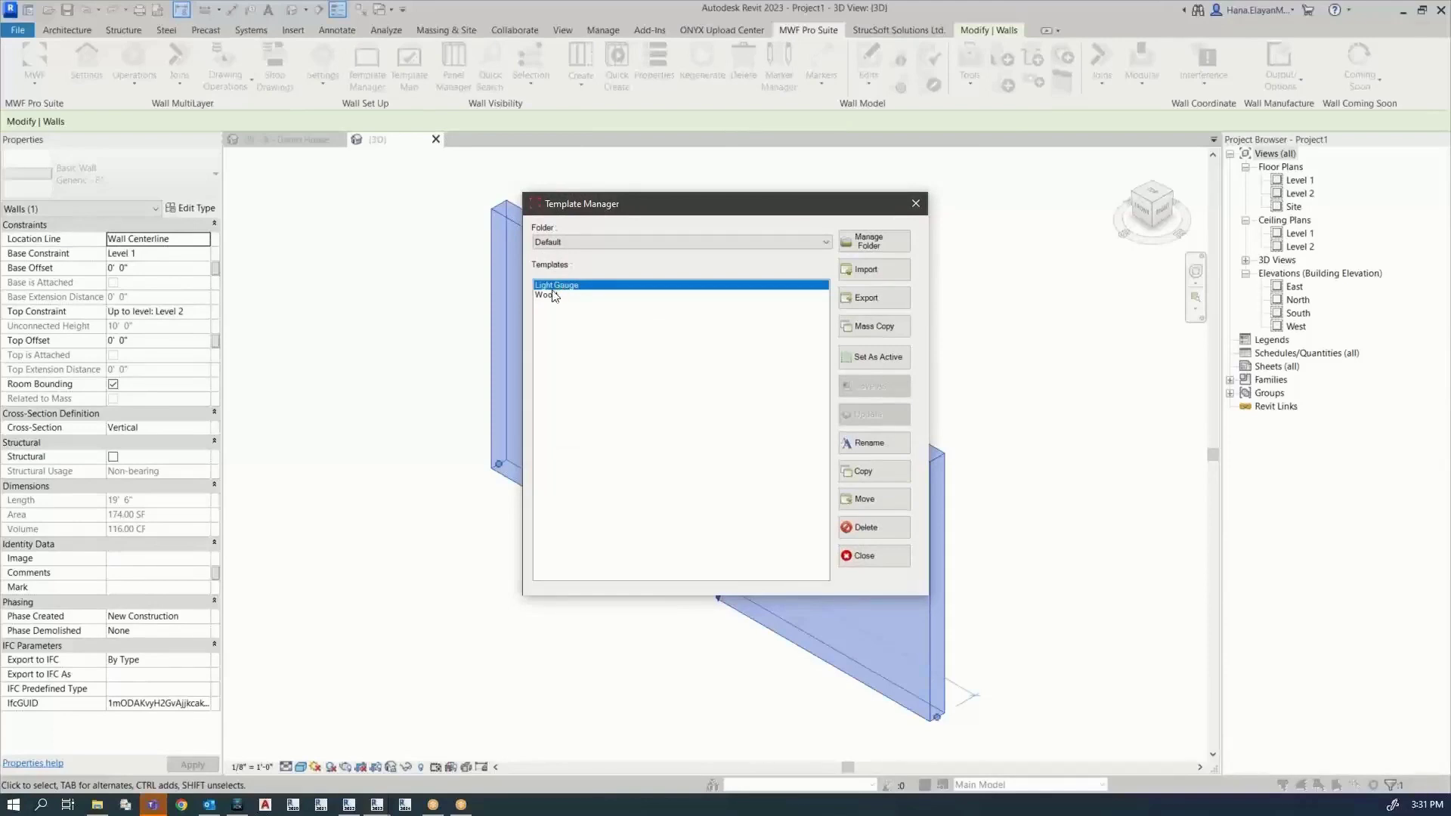
click(874, 357)
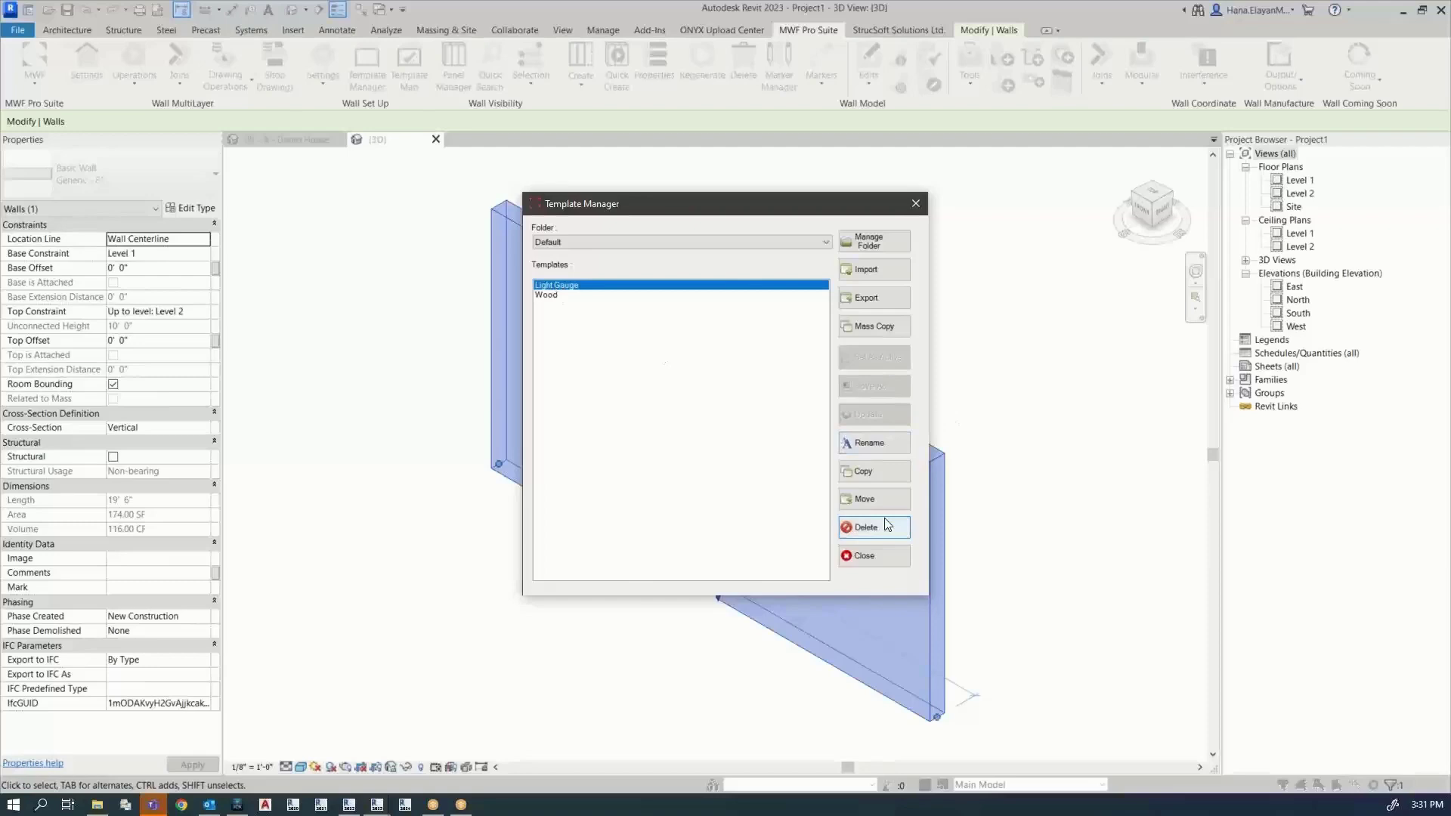
click(878, 559)
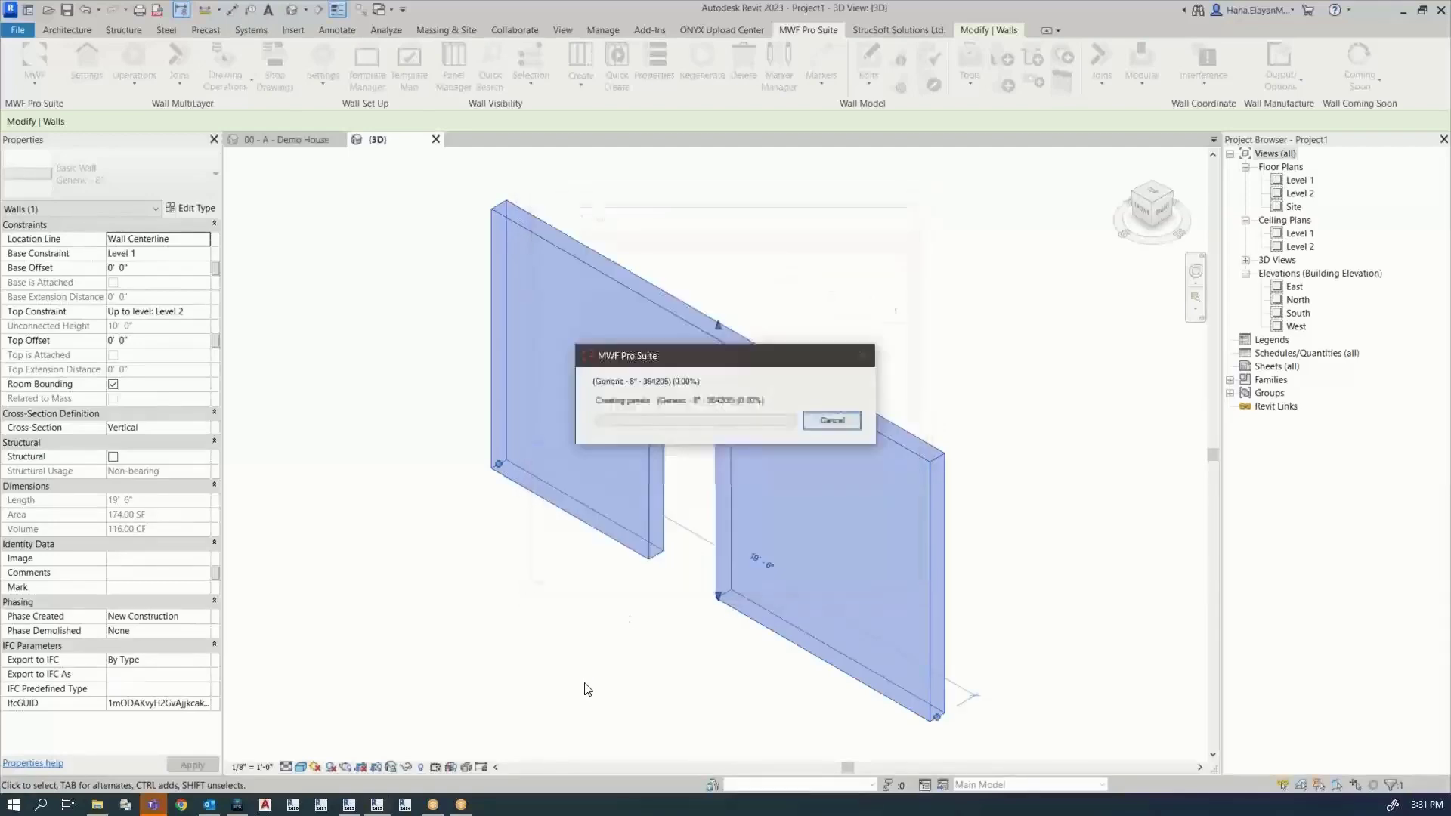
Step: Create the wall's framing panel with the offered panel properties and select a vertical stud beside the door opening
key(Return)
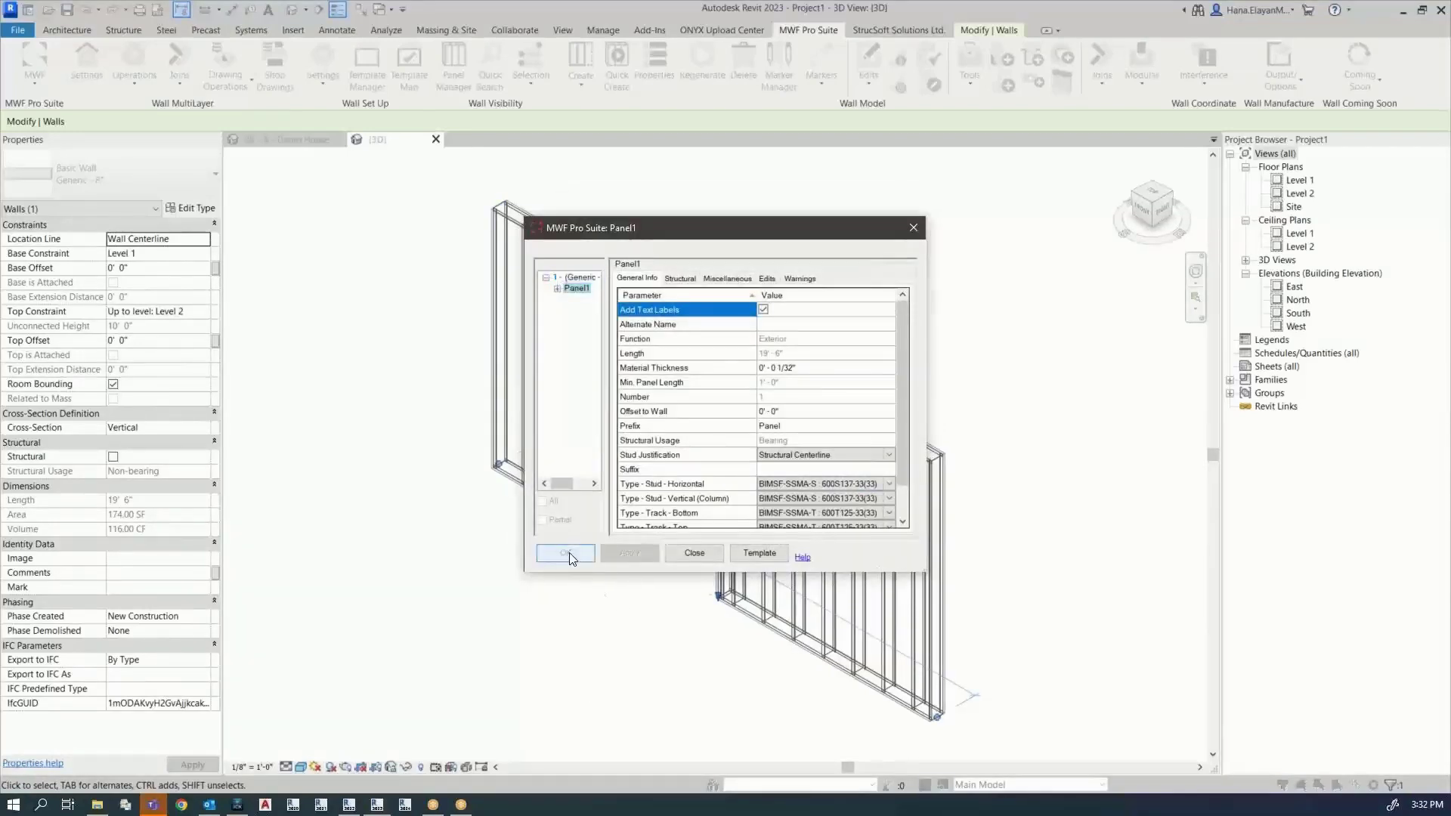
click(567, 554)
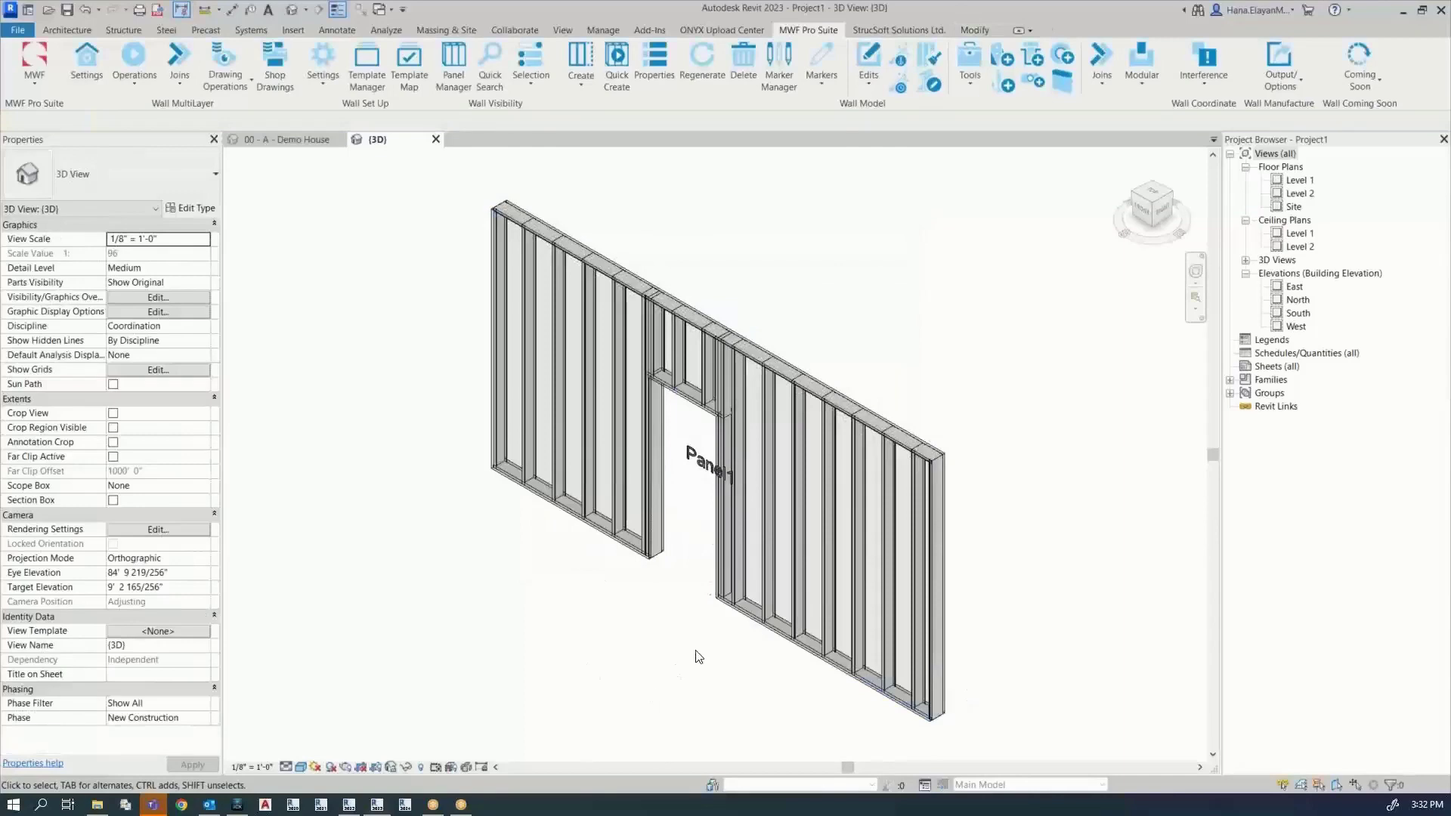
scroll(698, 656, up, 3)
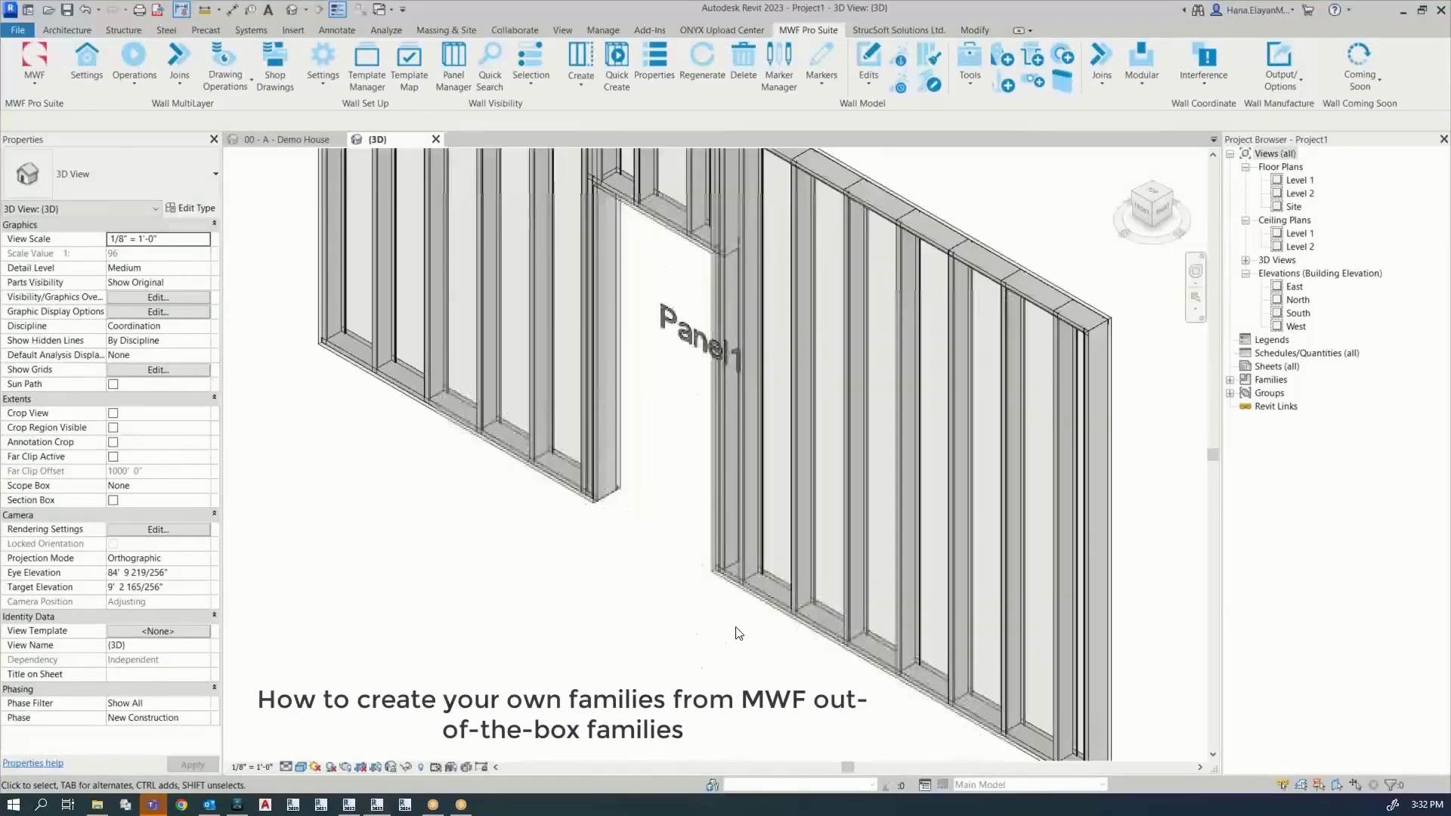
click(796, 577)
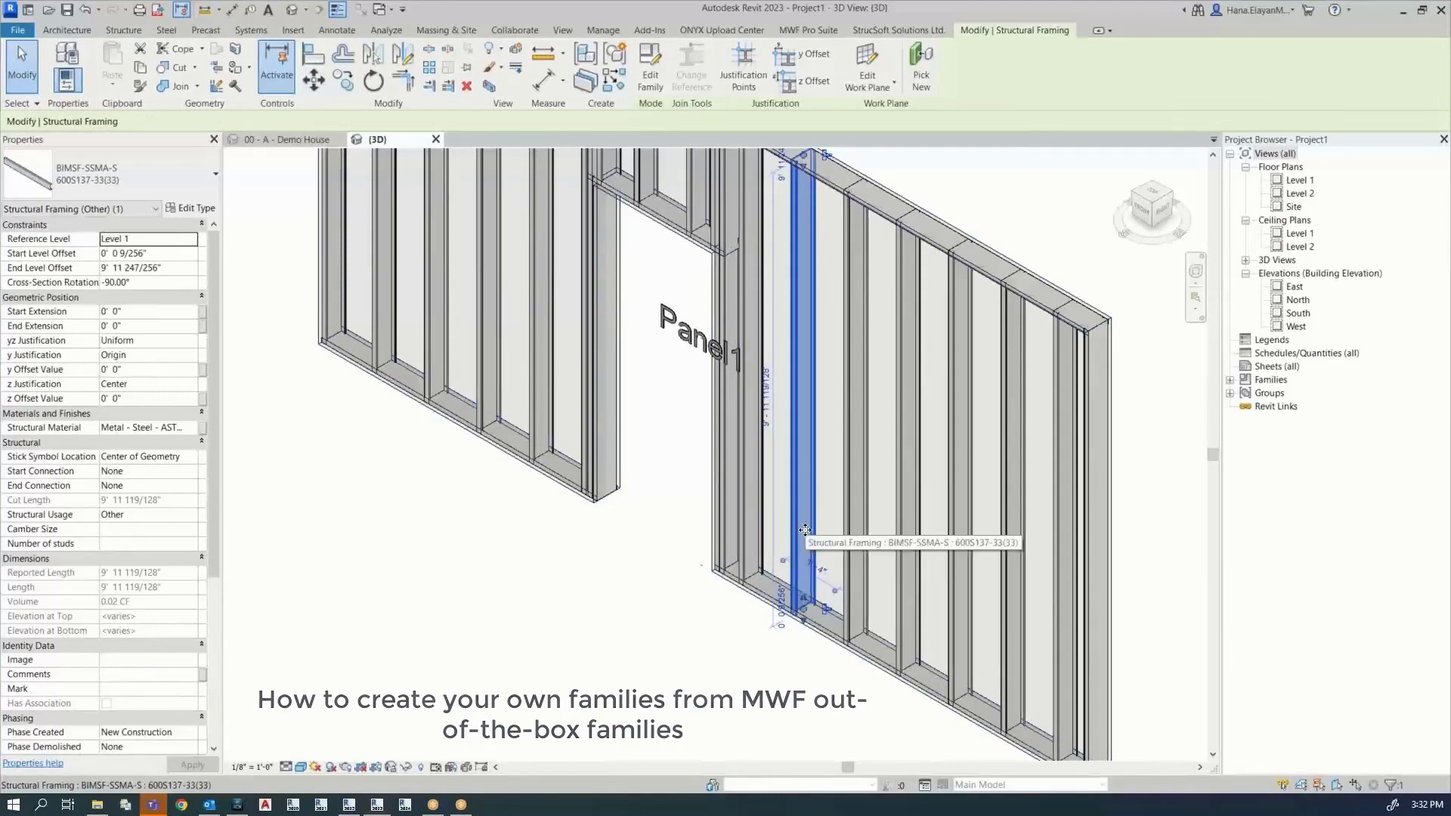
middle_drag(804, 525, 738, 606)
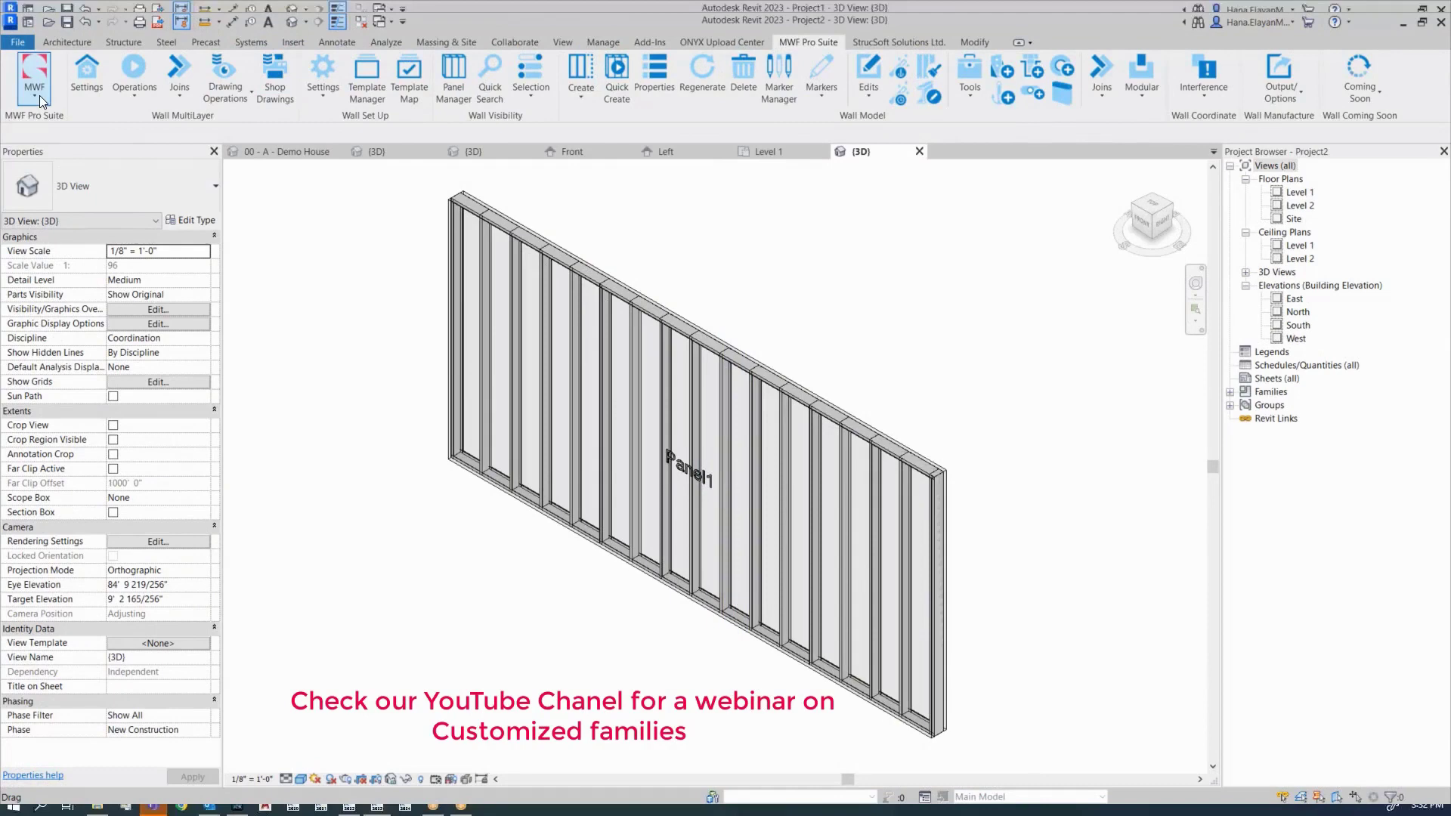
Step: Open the MWF wall video tutorials on YouTube and go to the StrucSoft Solutions channel
click(39, 96)
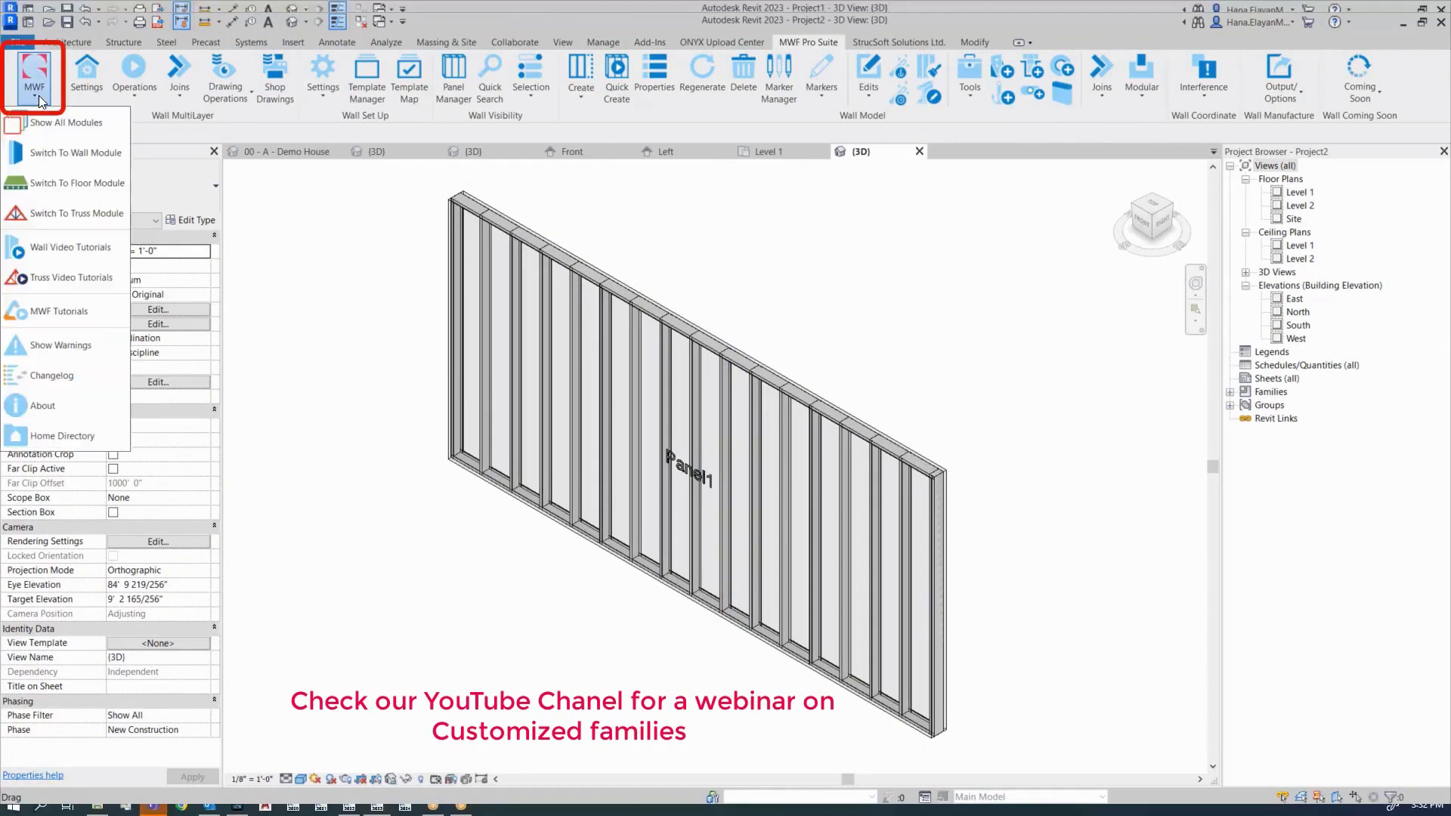
click(69, 247)
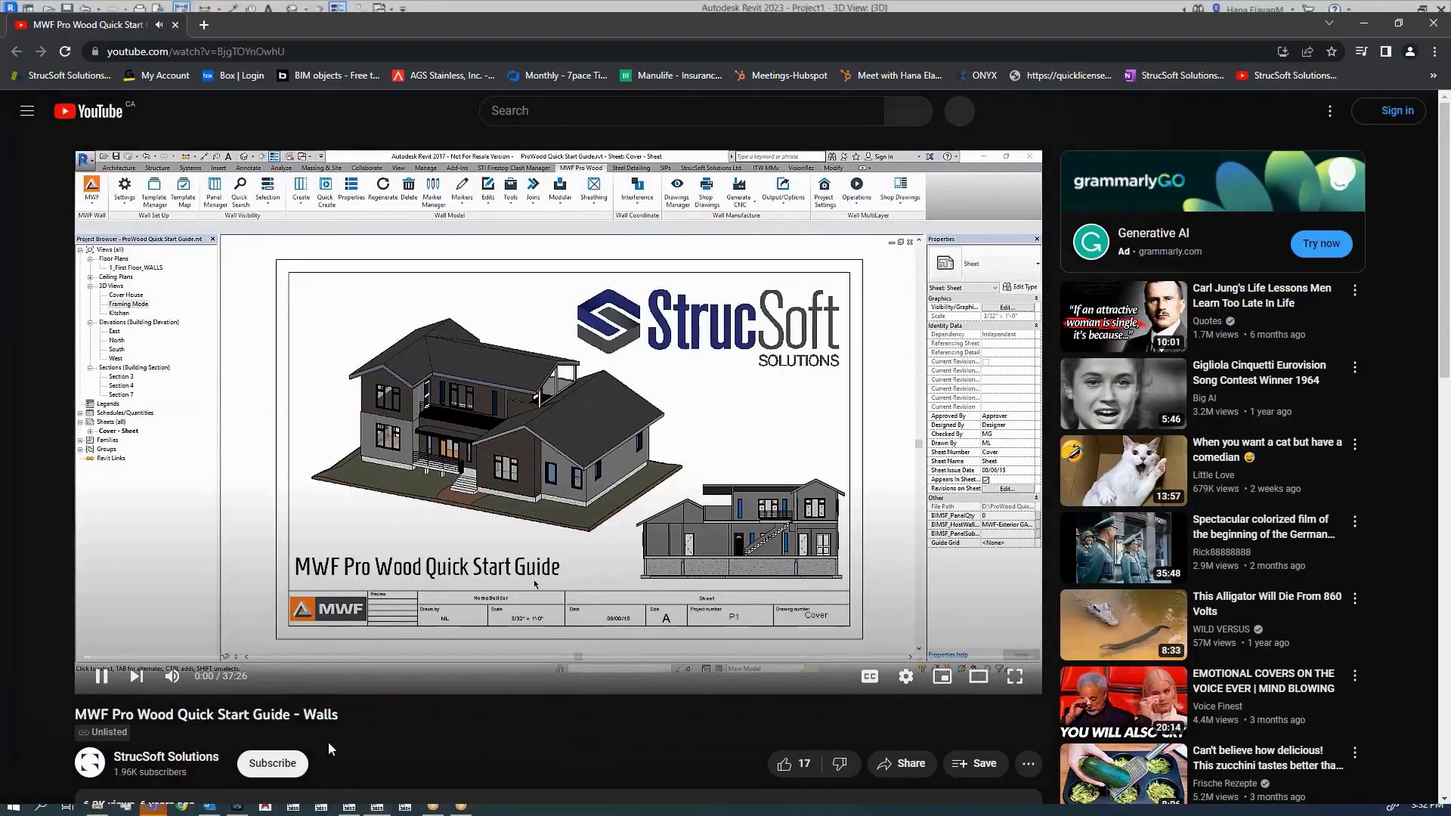
click(178, 761)
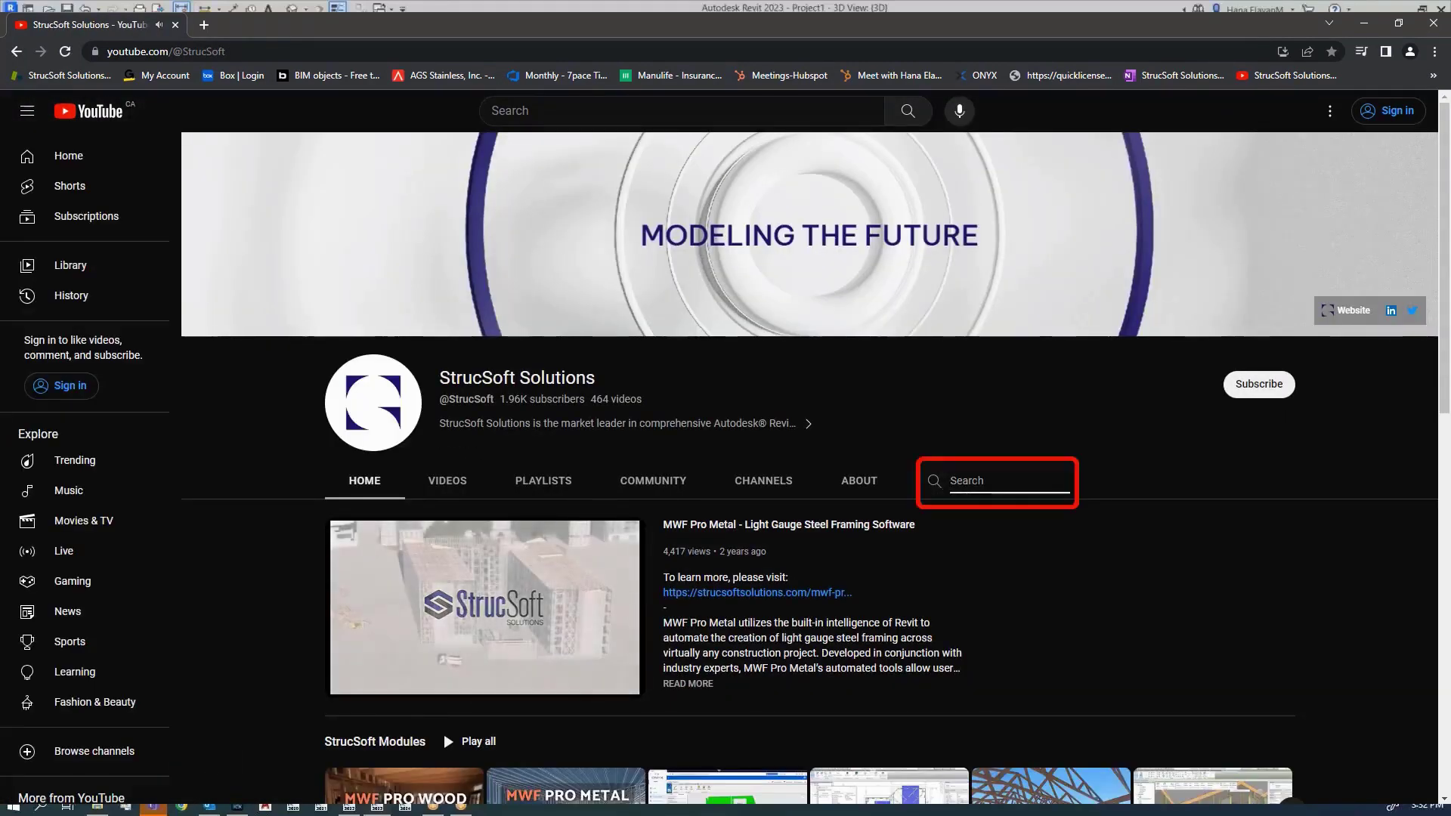
Step: Search the channel for "custom families" and open the webinar "How to Add Custom Families to MWF Panels"
click(971, 481)
text(custom families)
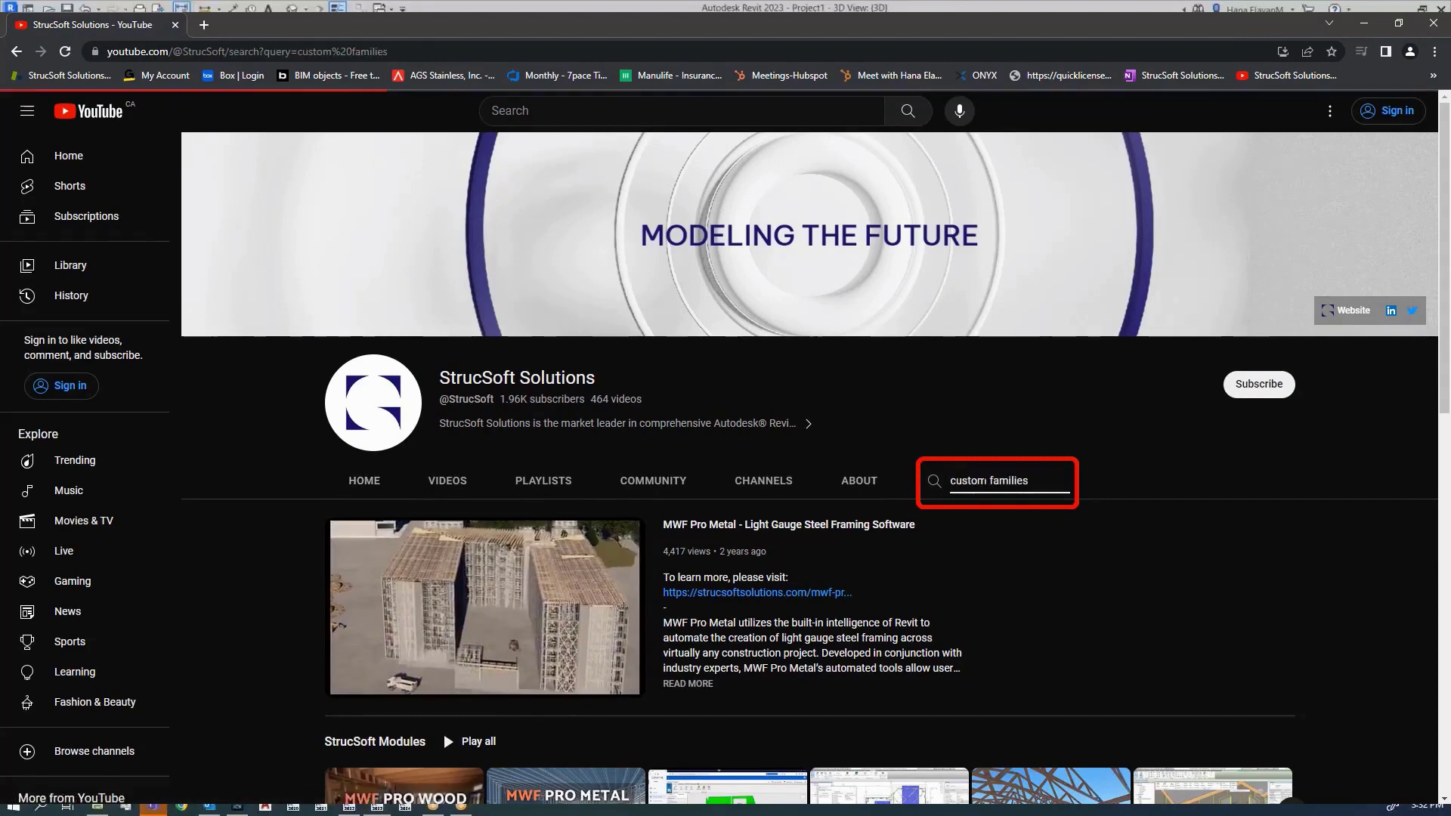
key(Return)
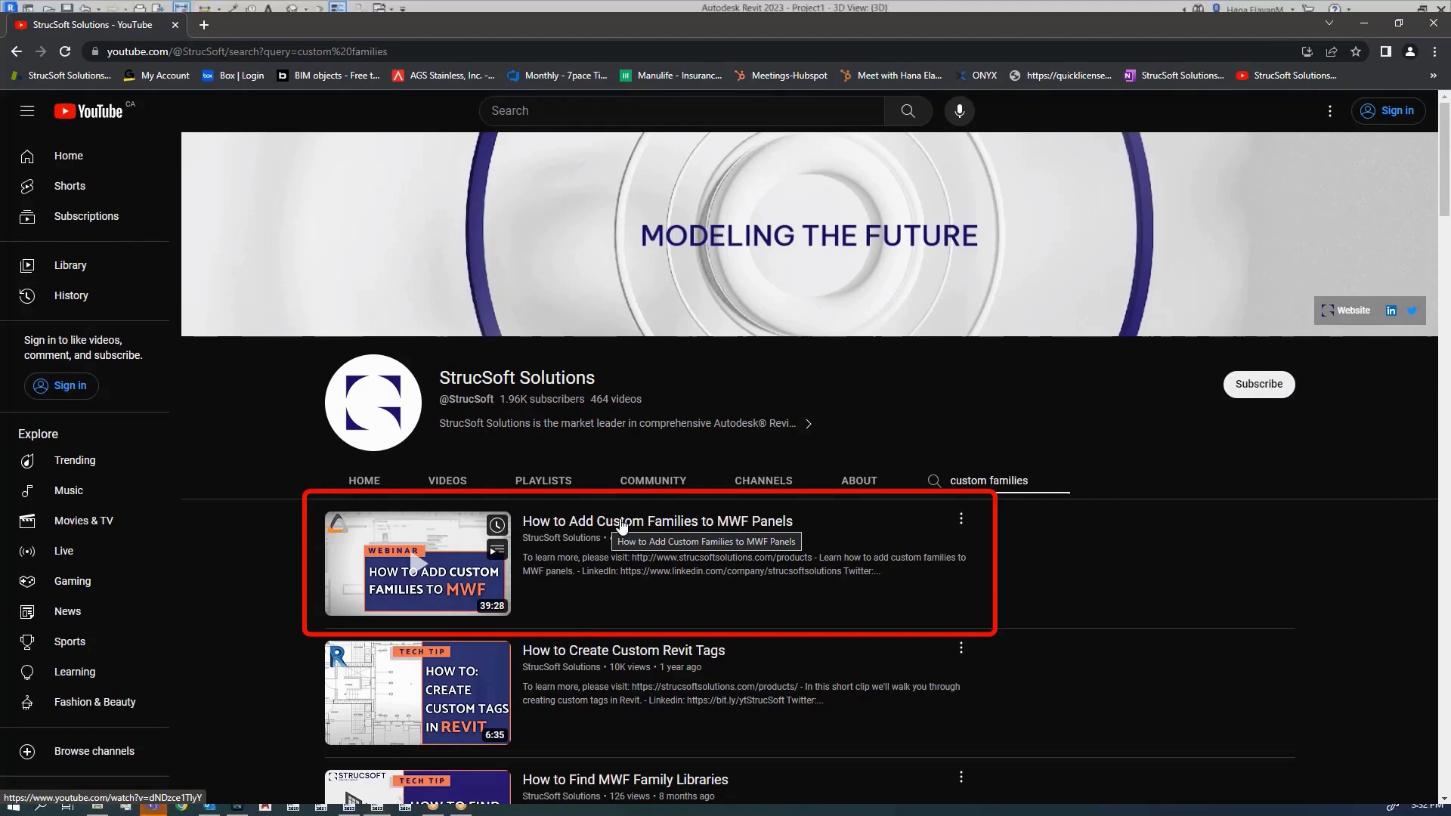
click(621, 527)
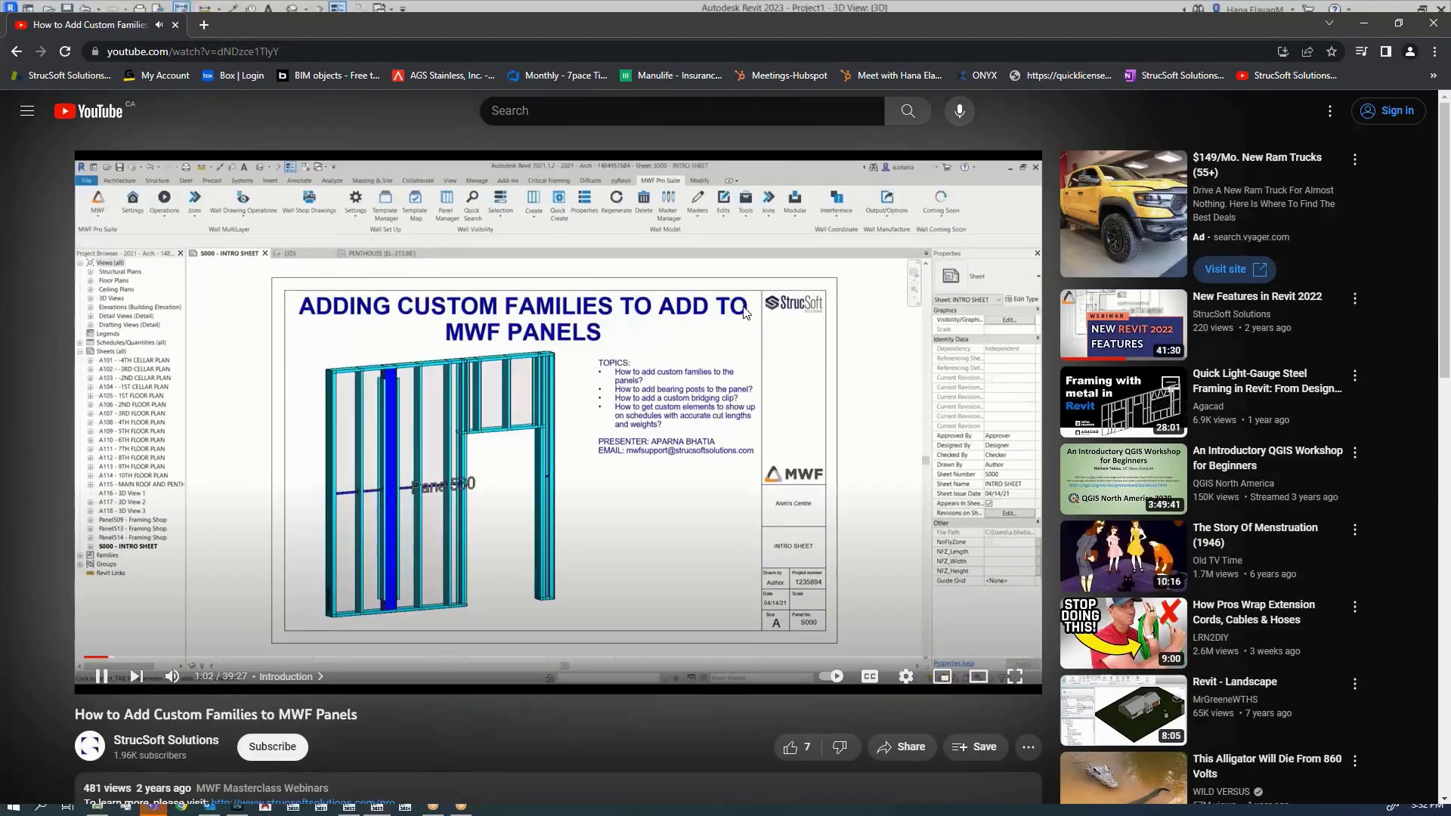
drag(73, 717, 355, 712)
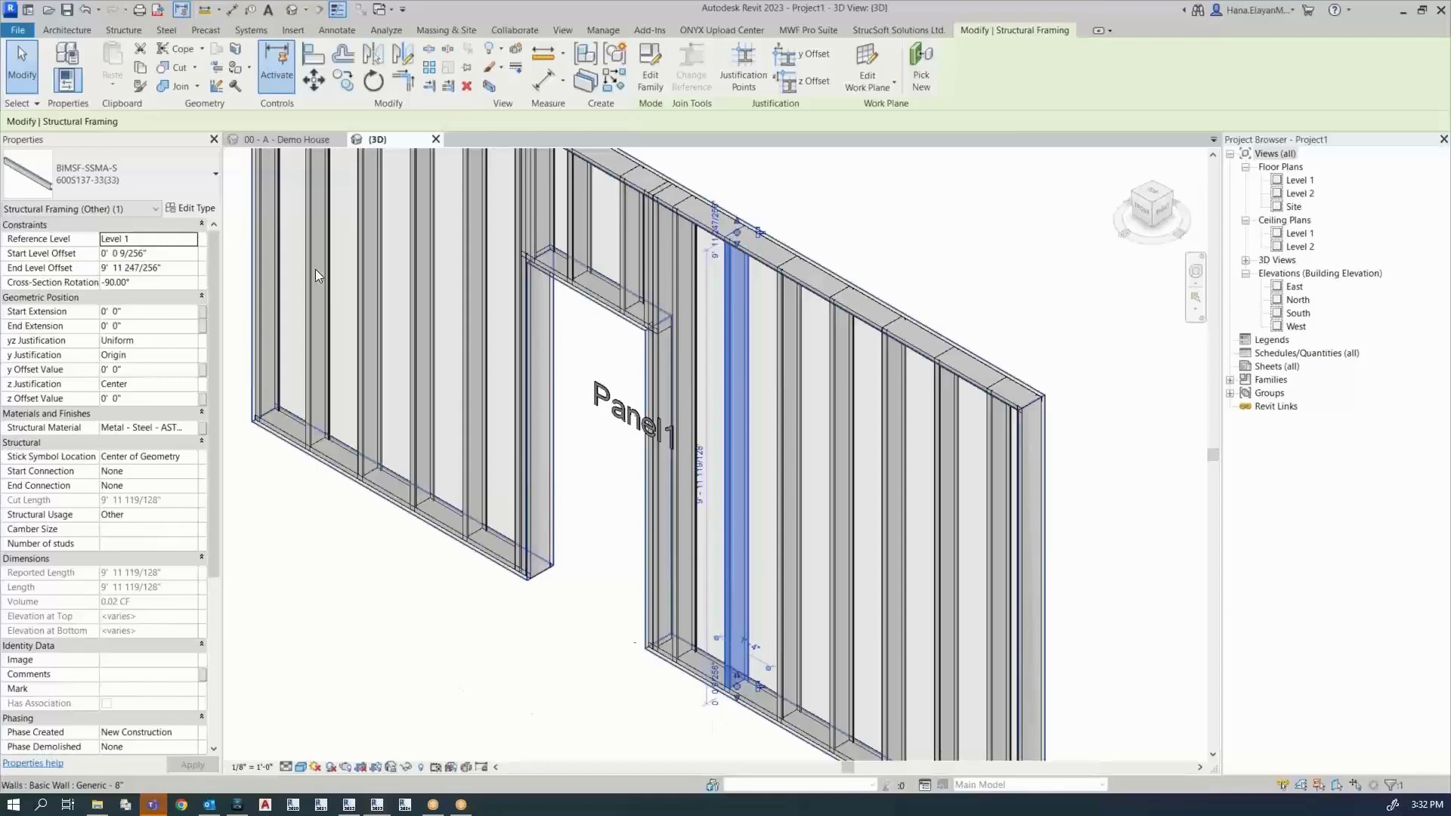
Step: In Revit, copy the selected vertical stud to a spot in front of the framed wall
click(342, 81)
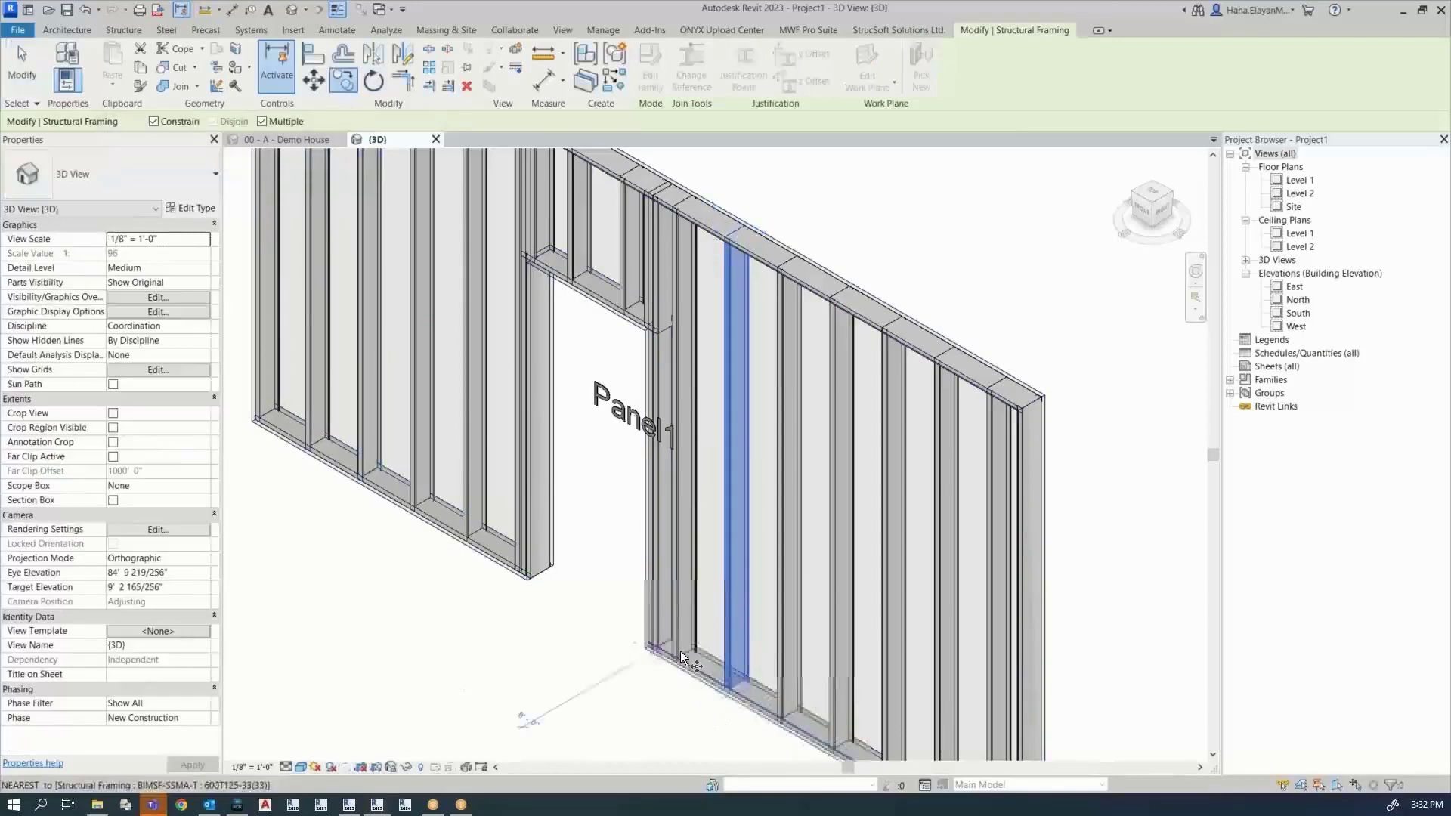
click(745, 682)
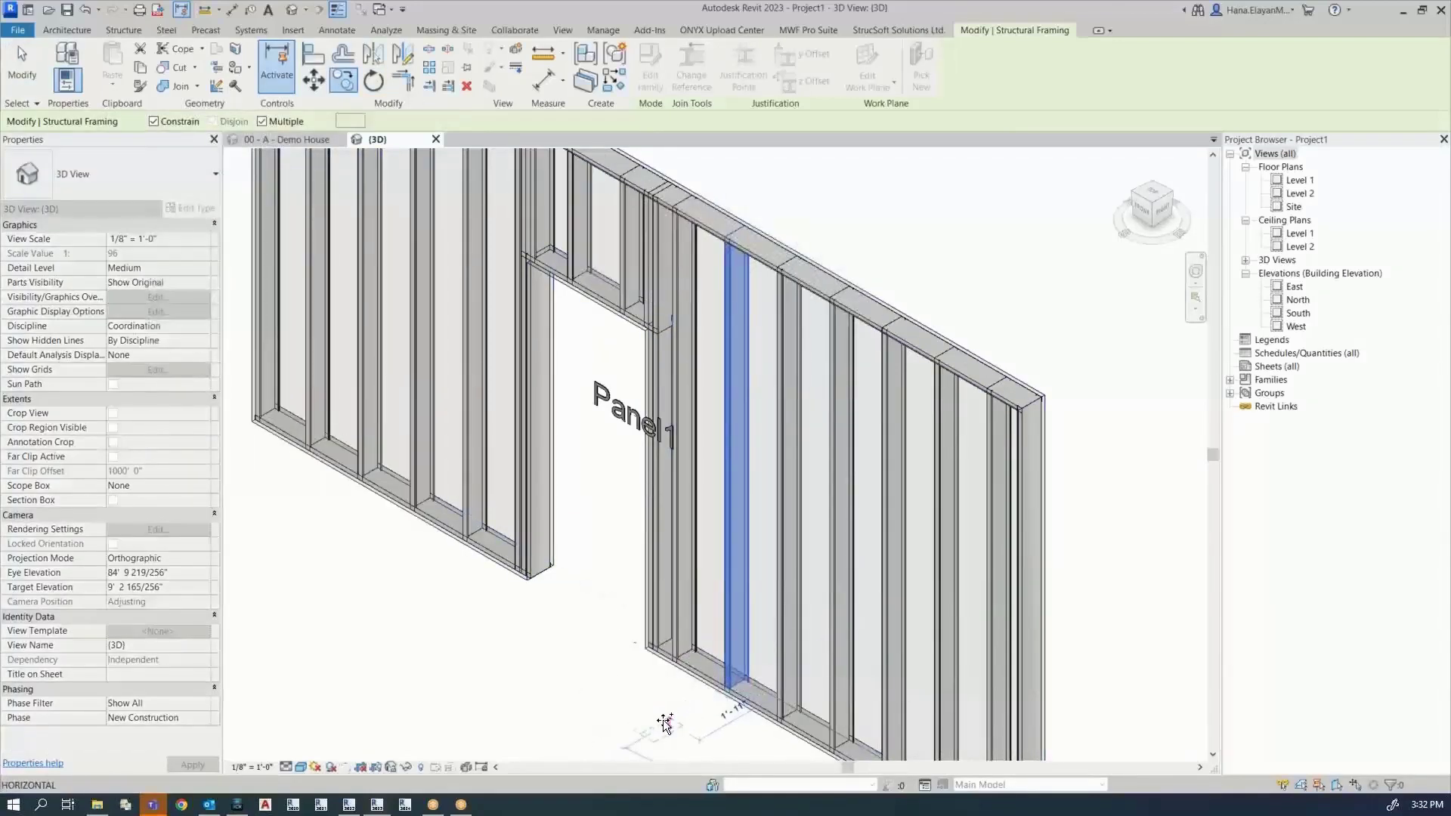
middle_drag(697, 714, 905, 544)
click(899, 619)
key(Escape)
key(Escape)
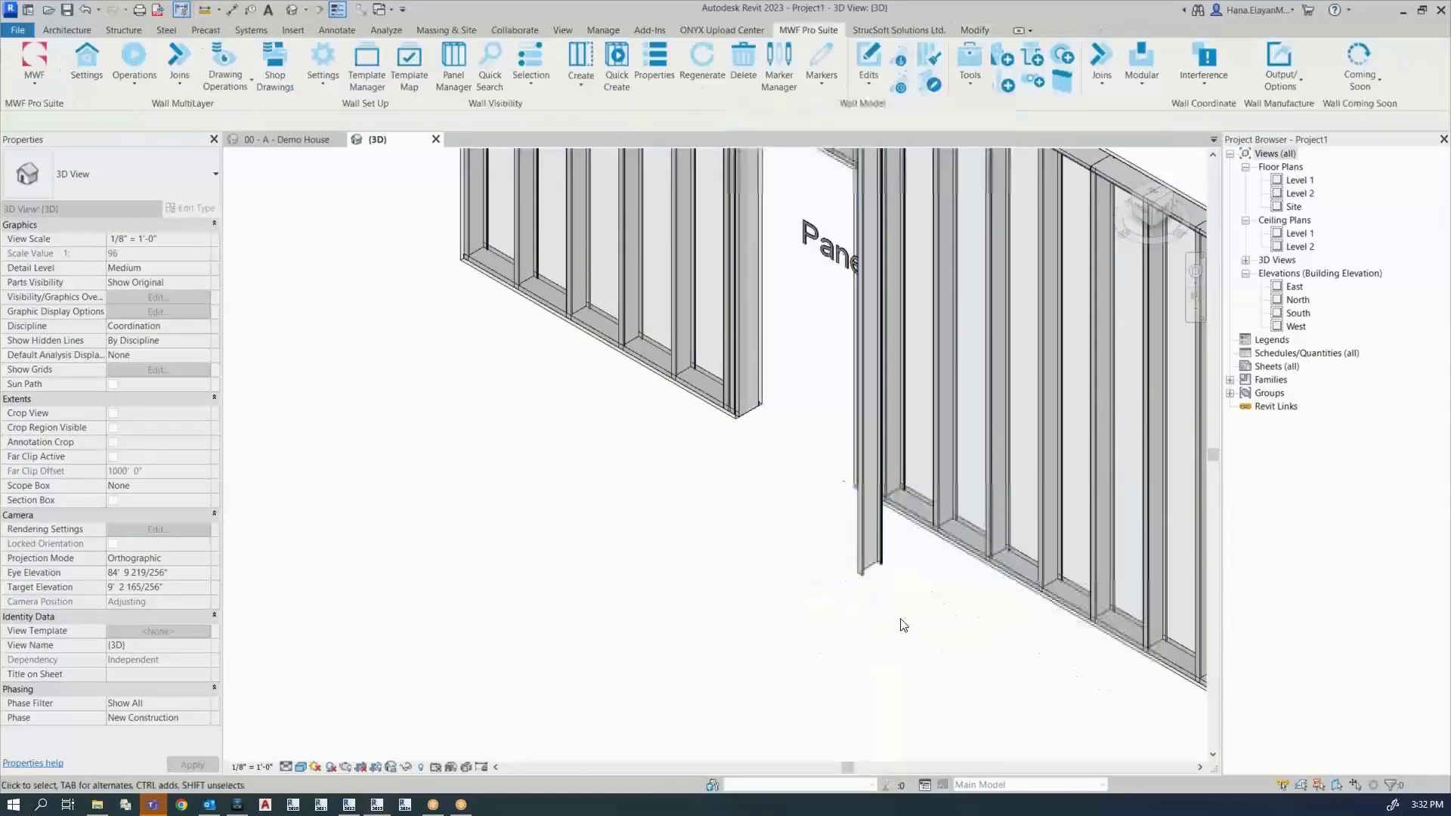
Step: Move the copied stud farther away from the panel so that it stands free in front of the door opening
middle_drag(920, 617, 759, 611)
click(745, 602)
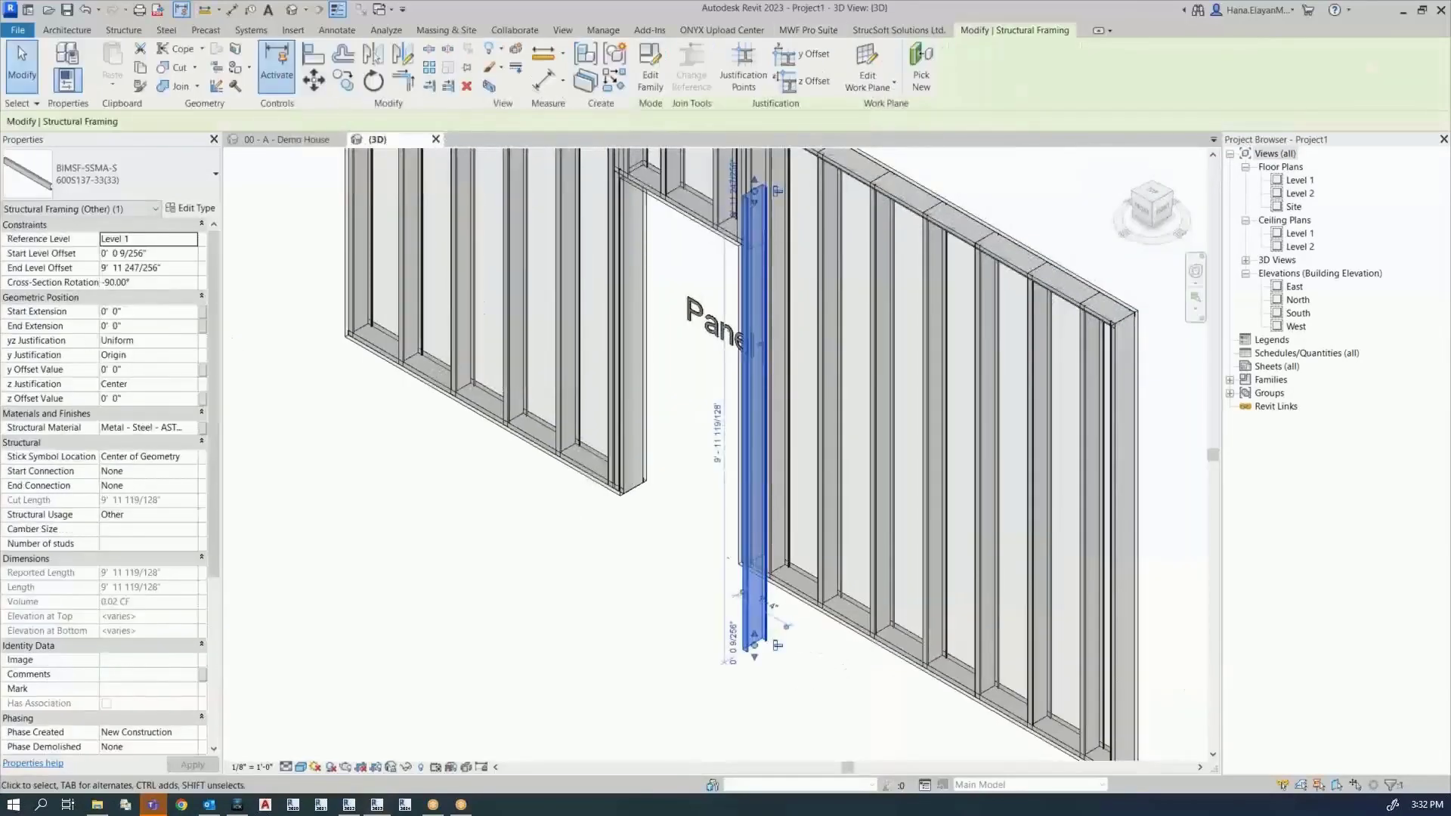
drag(748, 627, 699, 662)
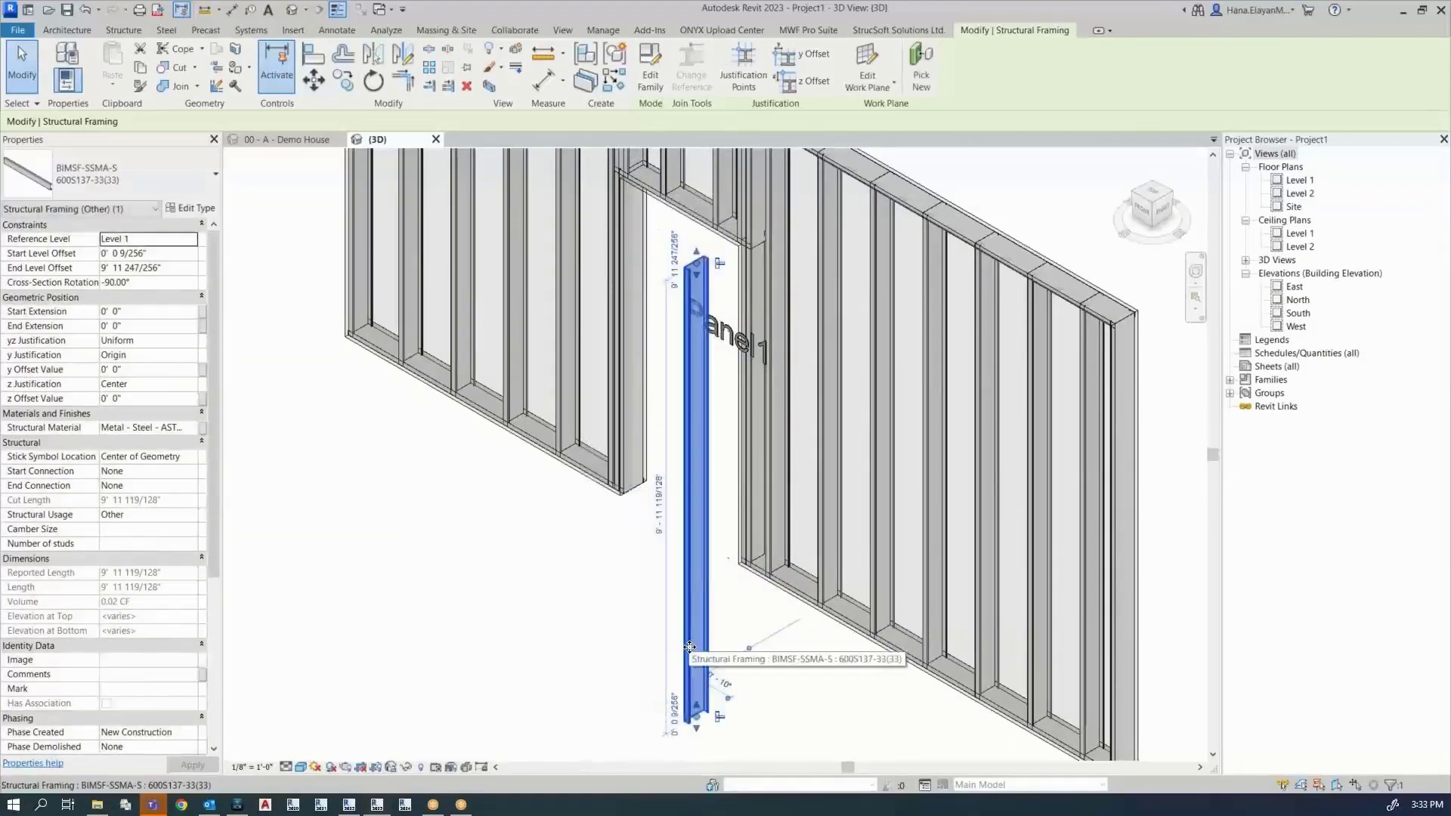
Step: Duplicate the copied stud's BIMSF-SSMA-S 600S137-33(33) type under the name "test"
click(193, 213)
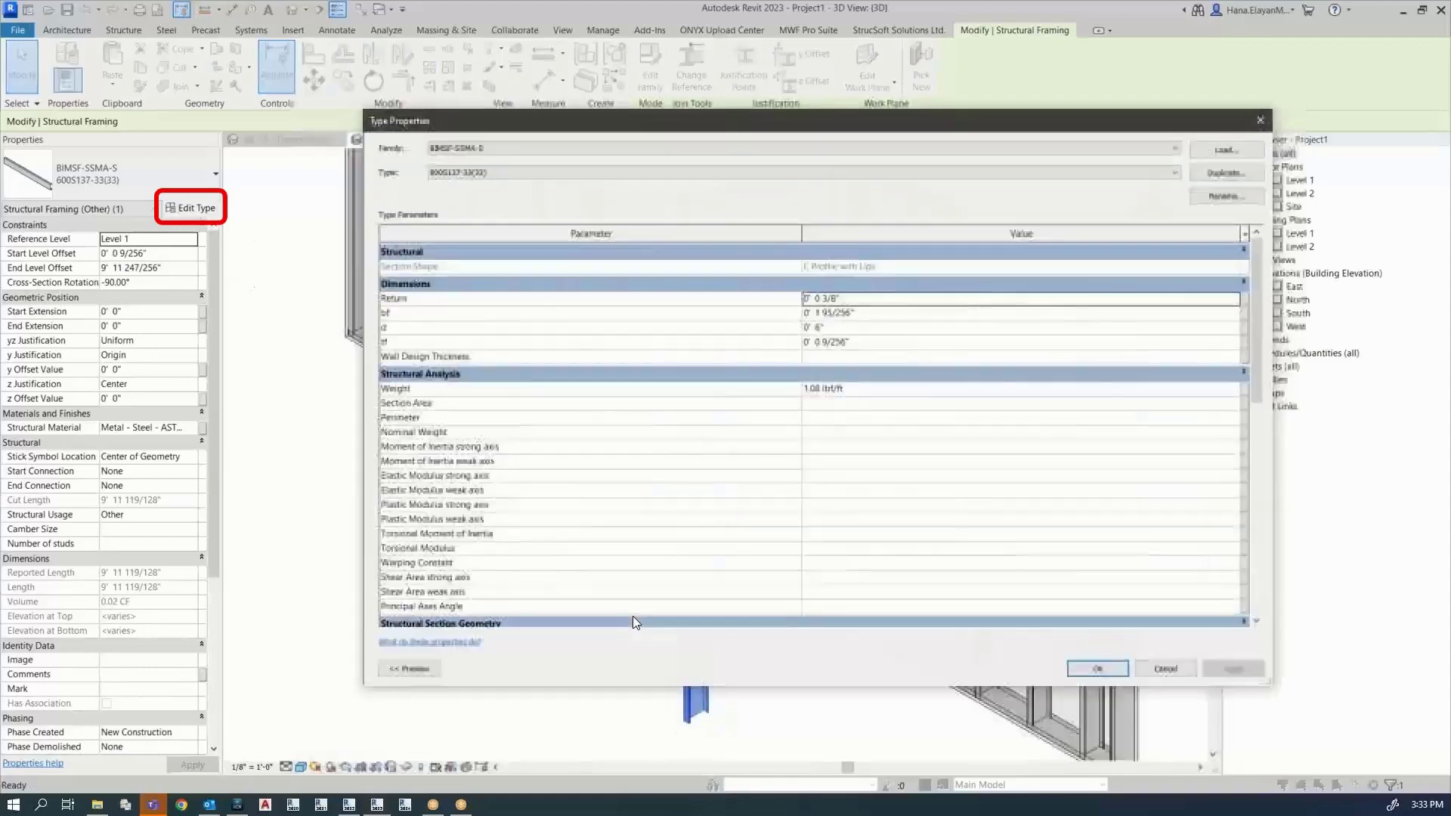
click(1216, 173)
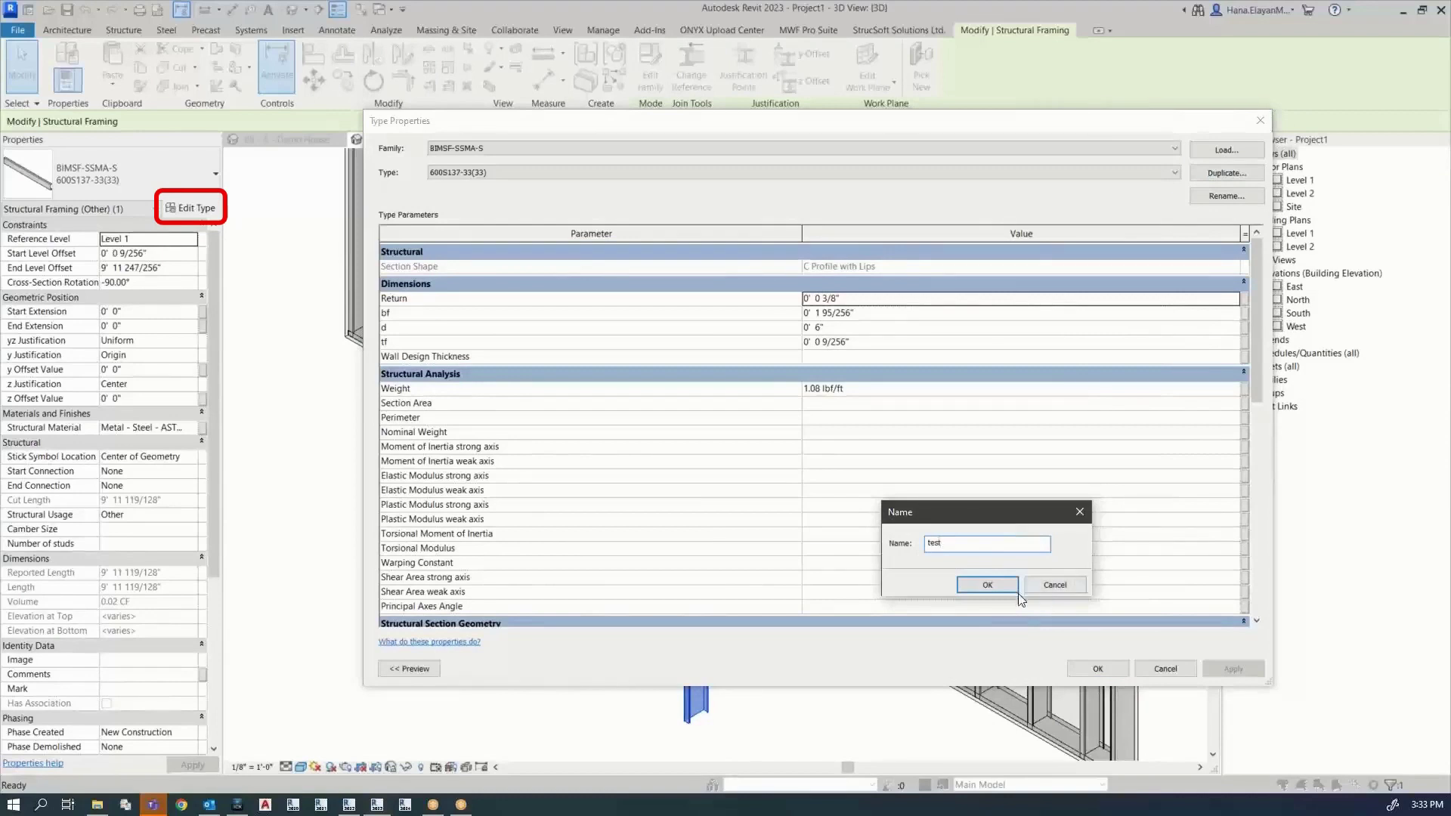
click(999, 582)
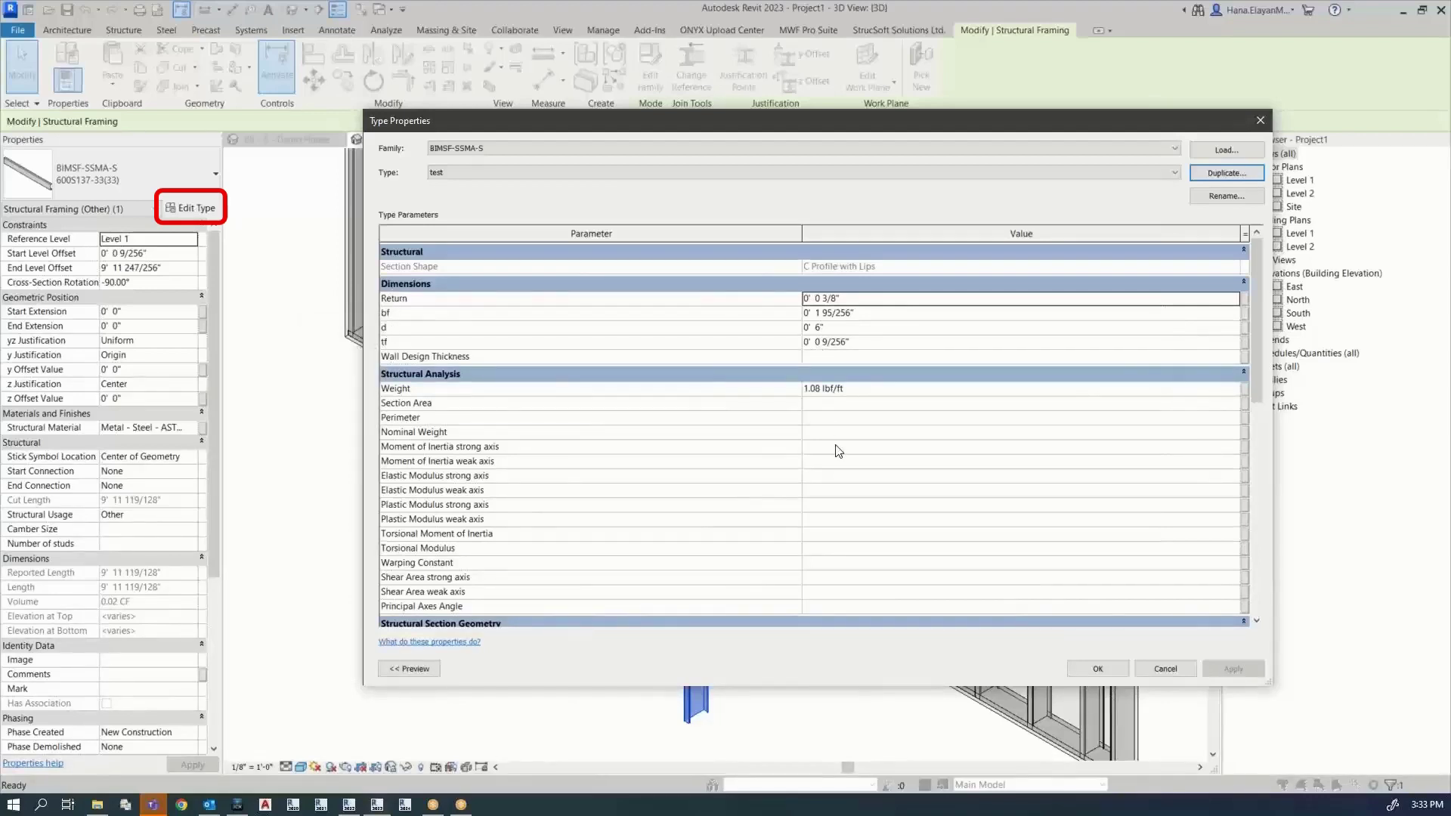
Step: Set dimension d of the test type to 0' 5", accept the type properties and check the type of an original panel stud
scroll(843, 410, down, 3)
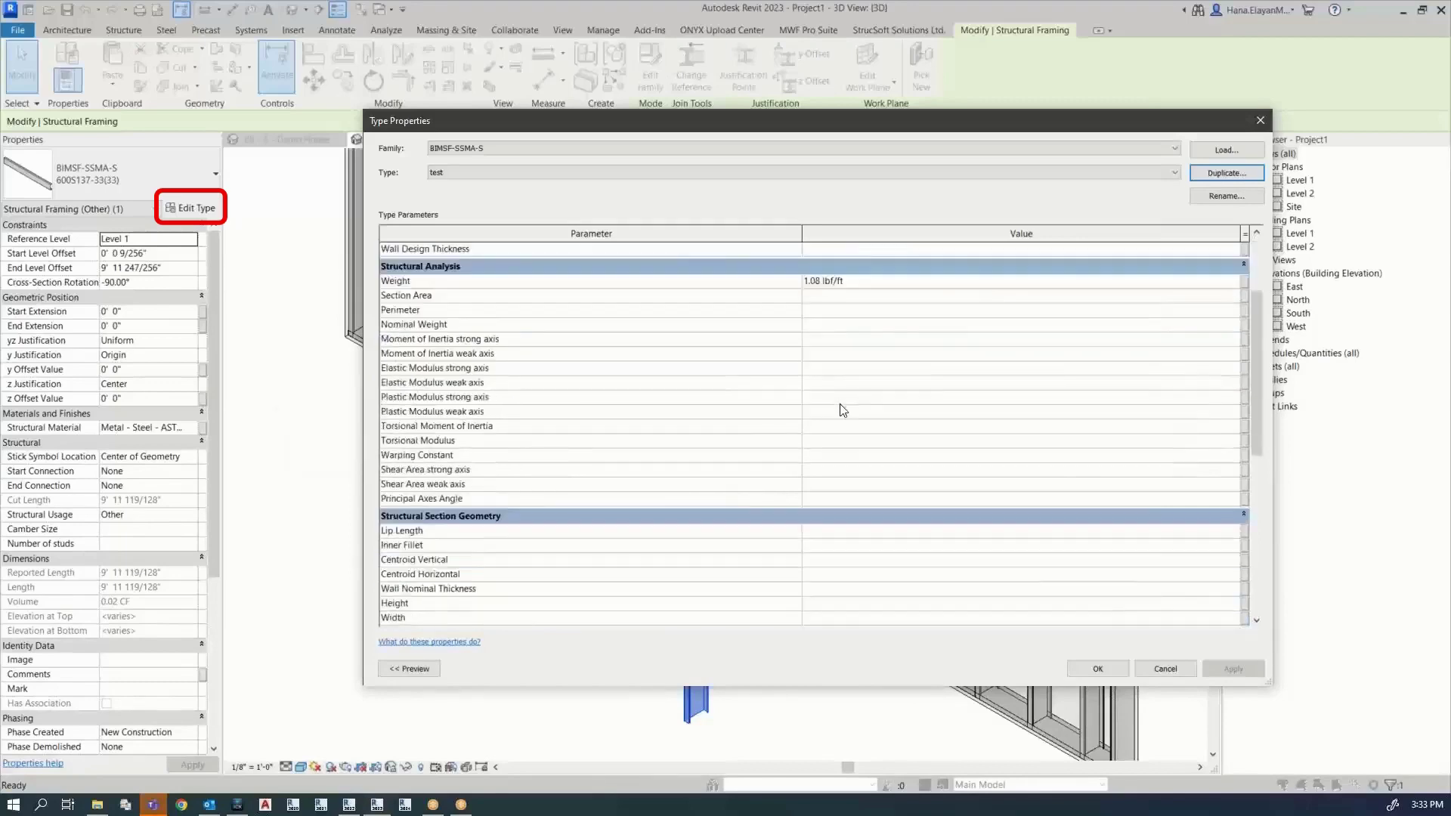
scroll(842, 410, down, 10)
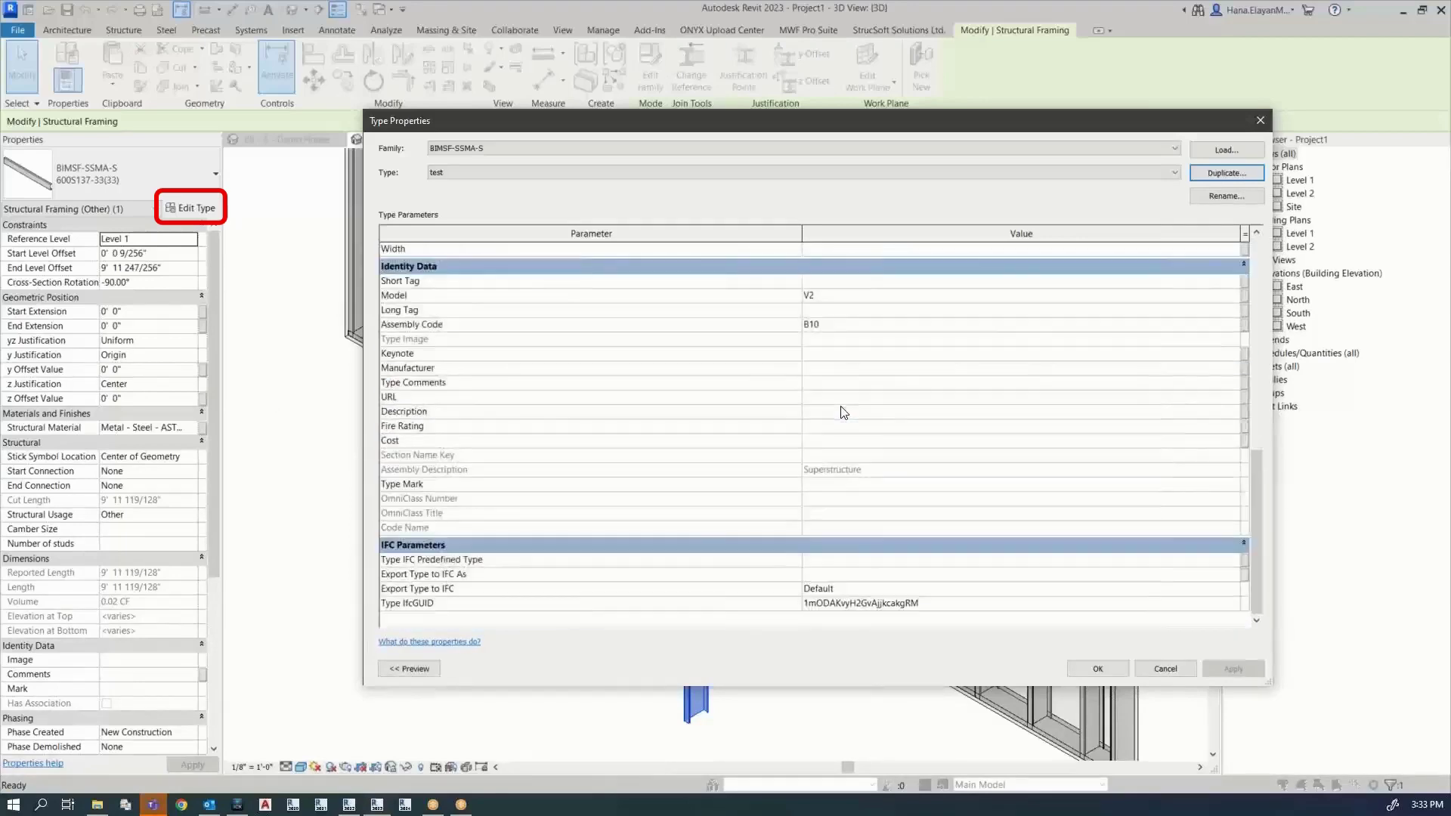
scroll(839, 401, up, 12)
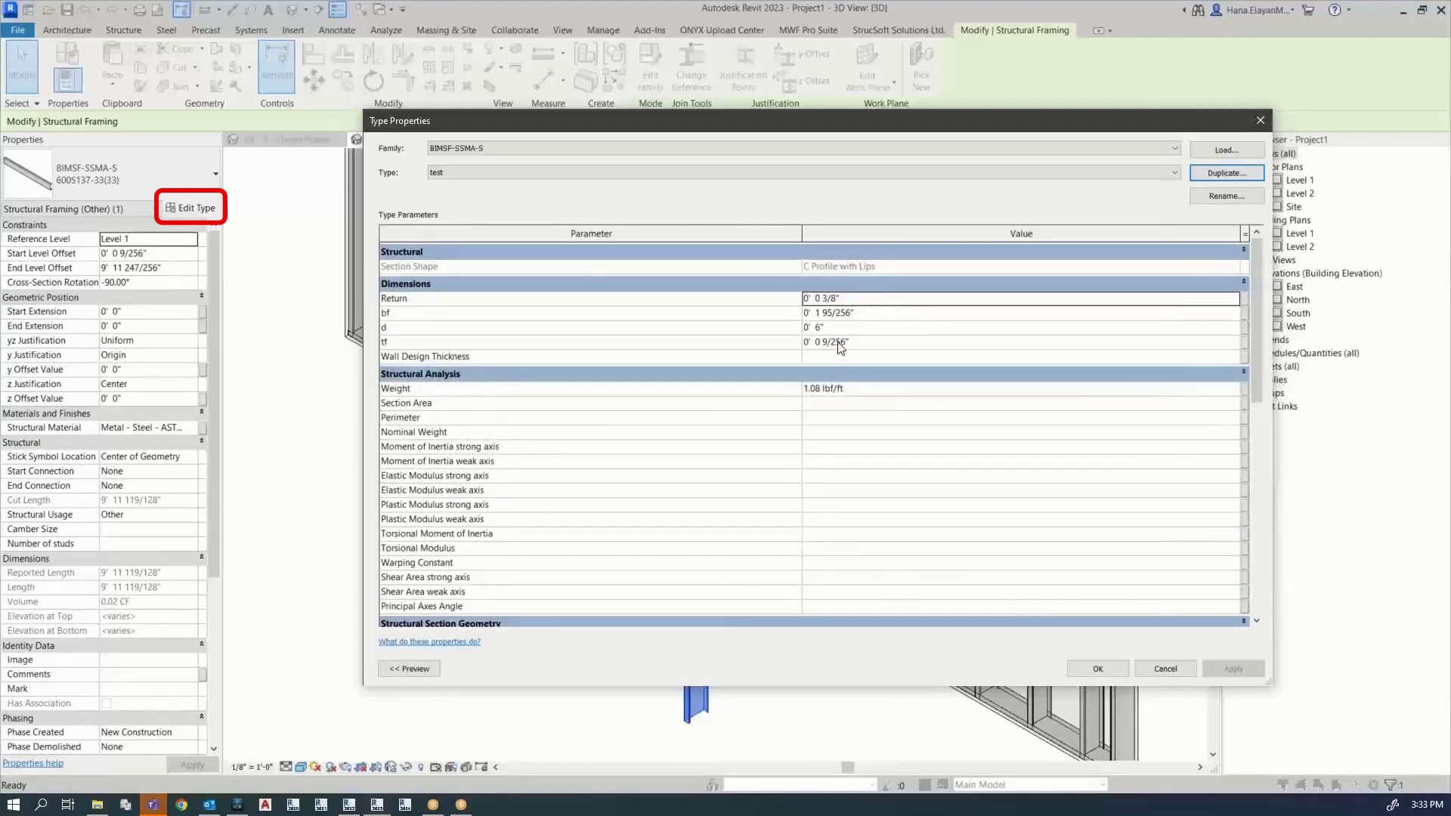
click(822, 328)
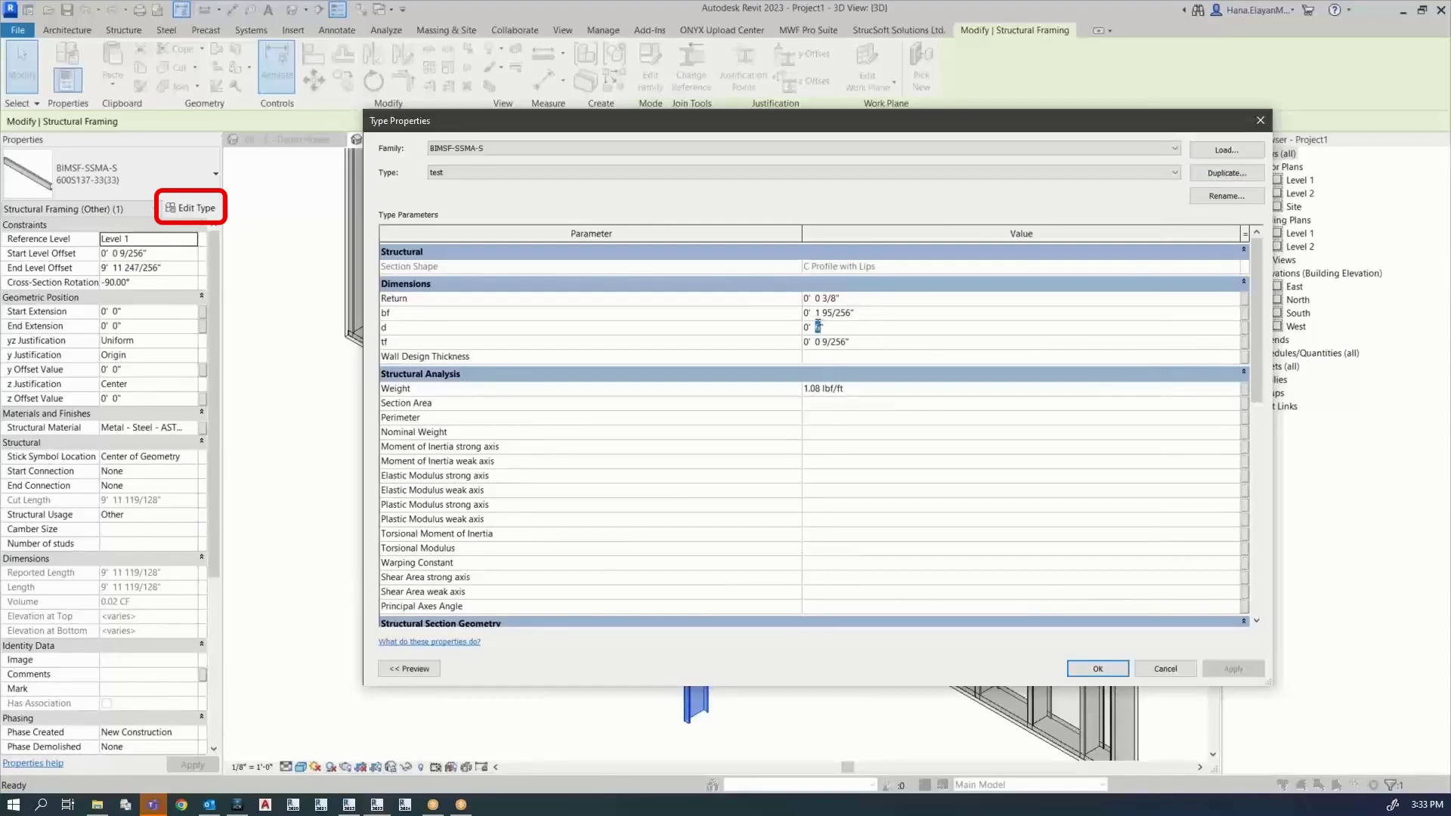
text(5)
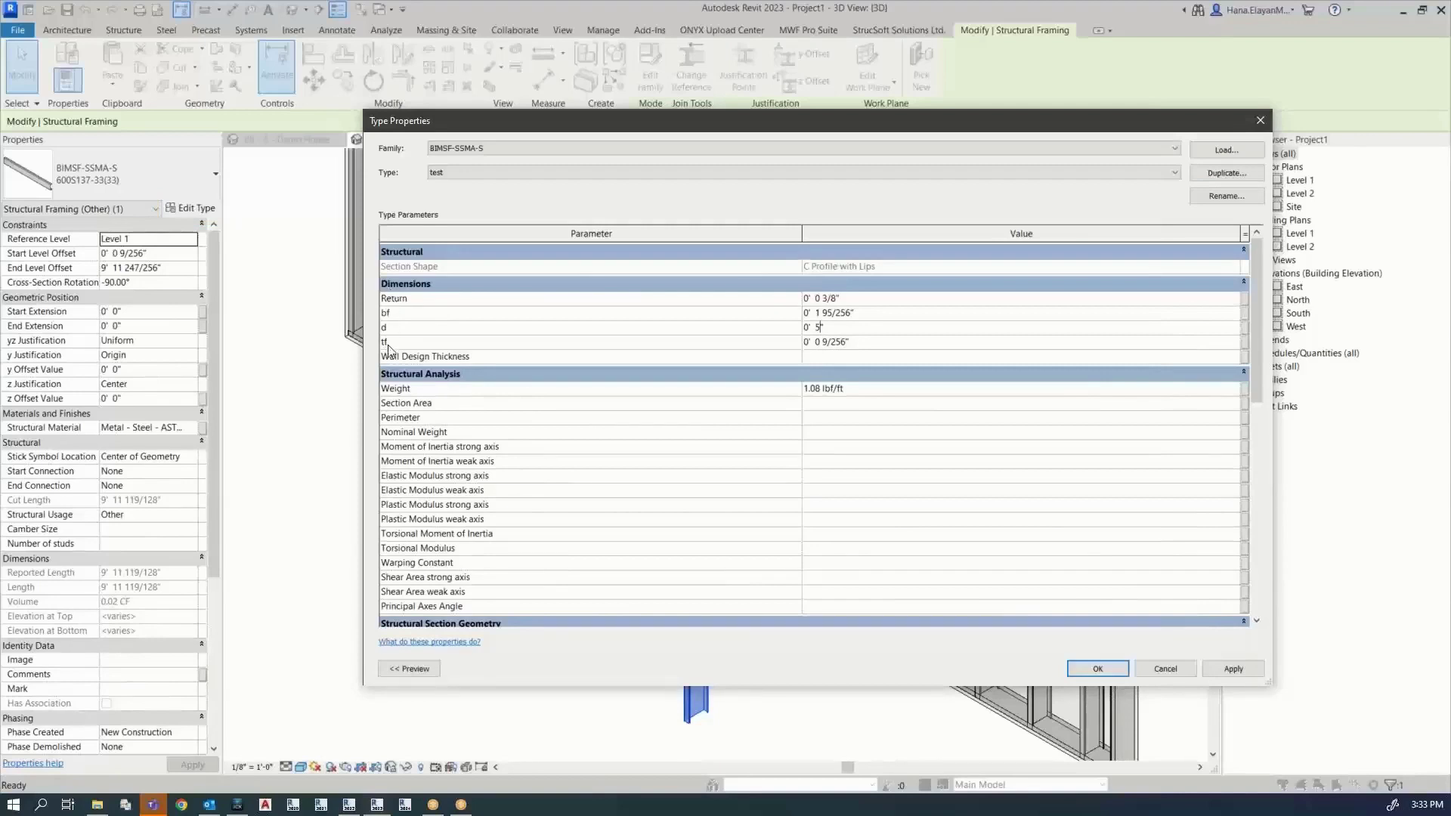
click(1098, 668)
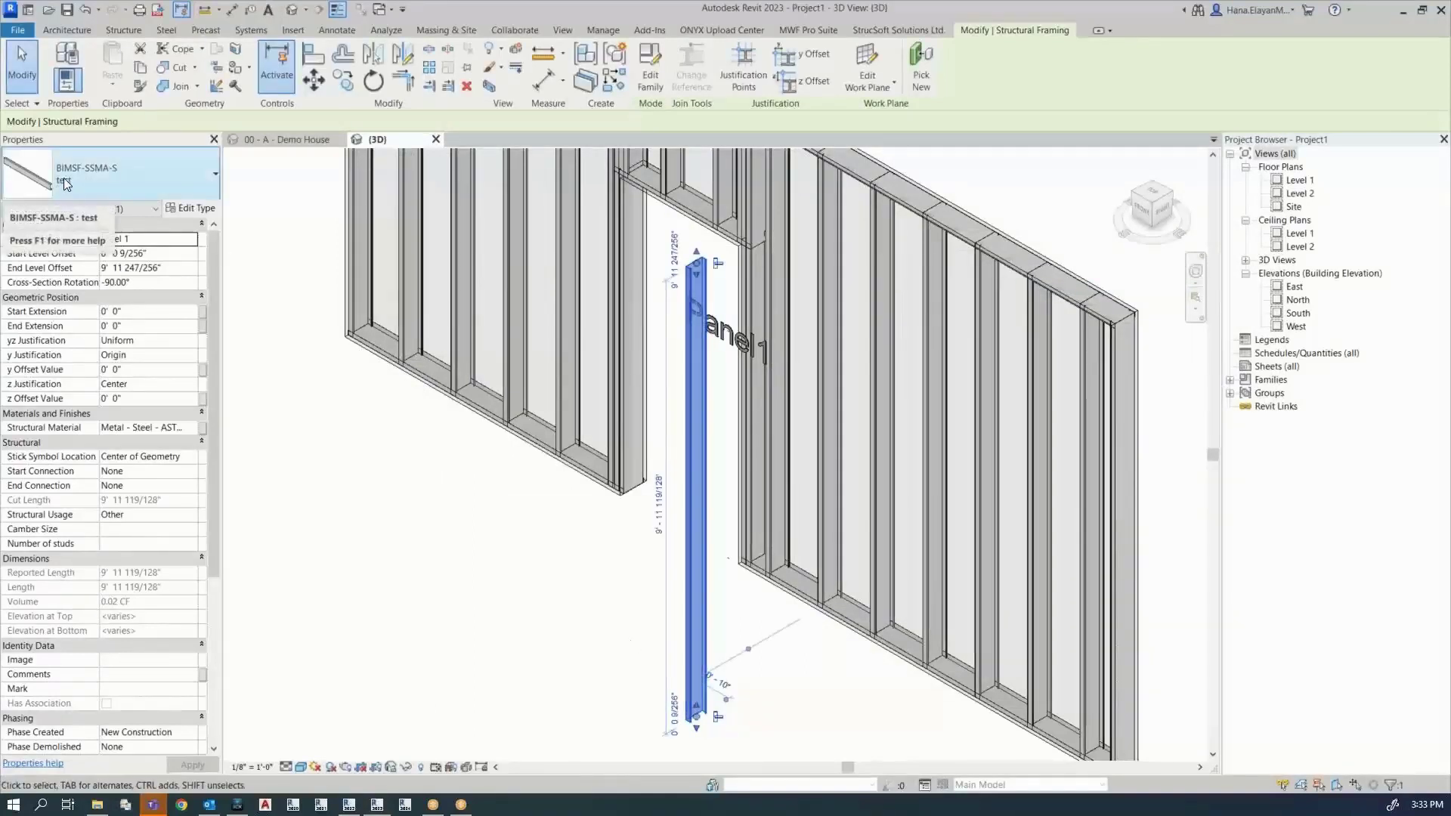
click(882, 408)
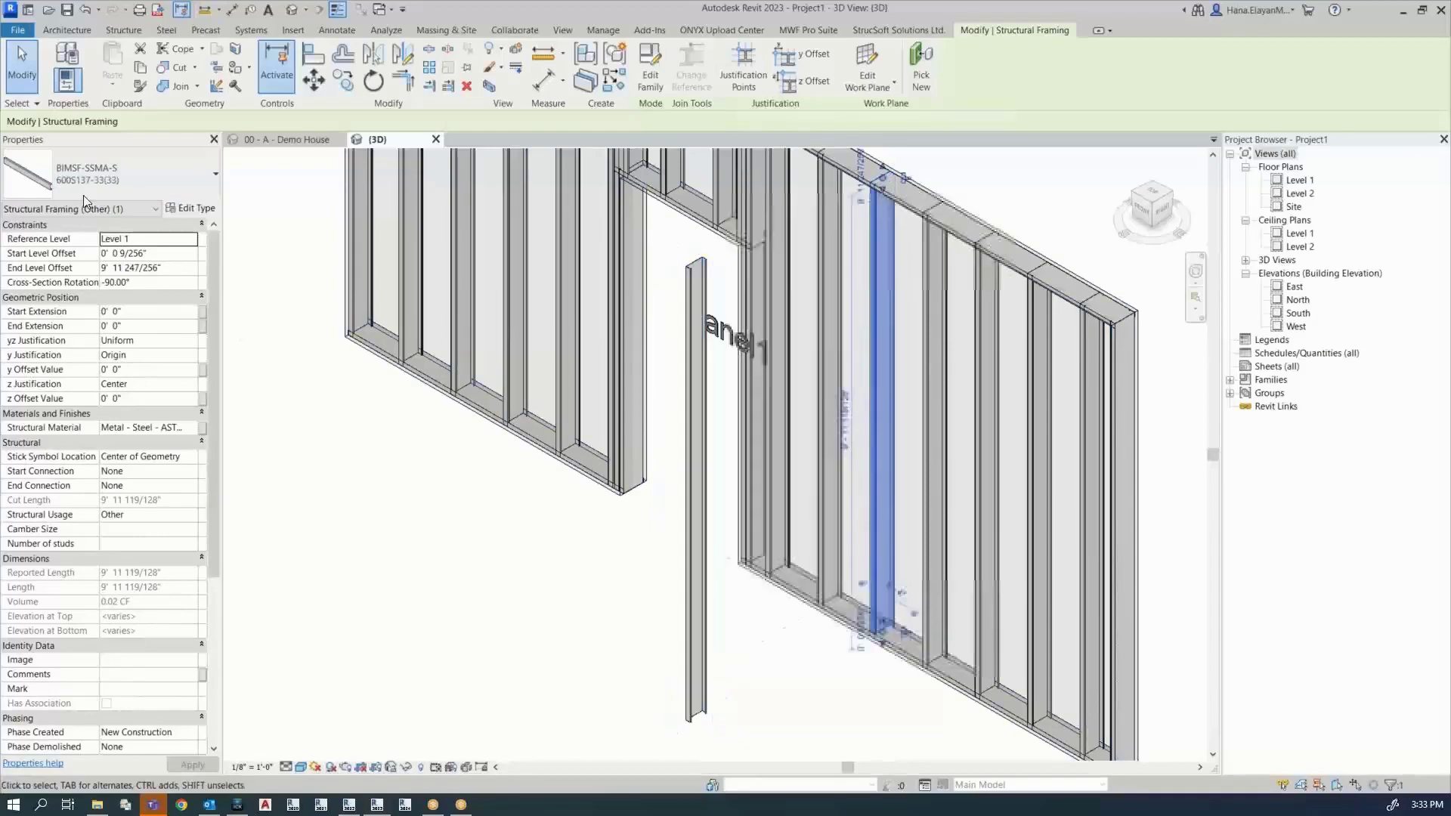
click(759, 659)
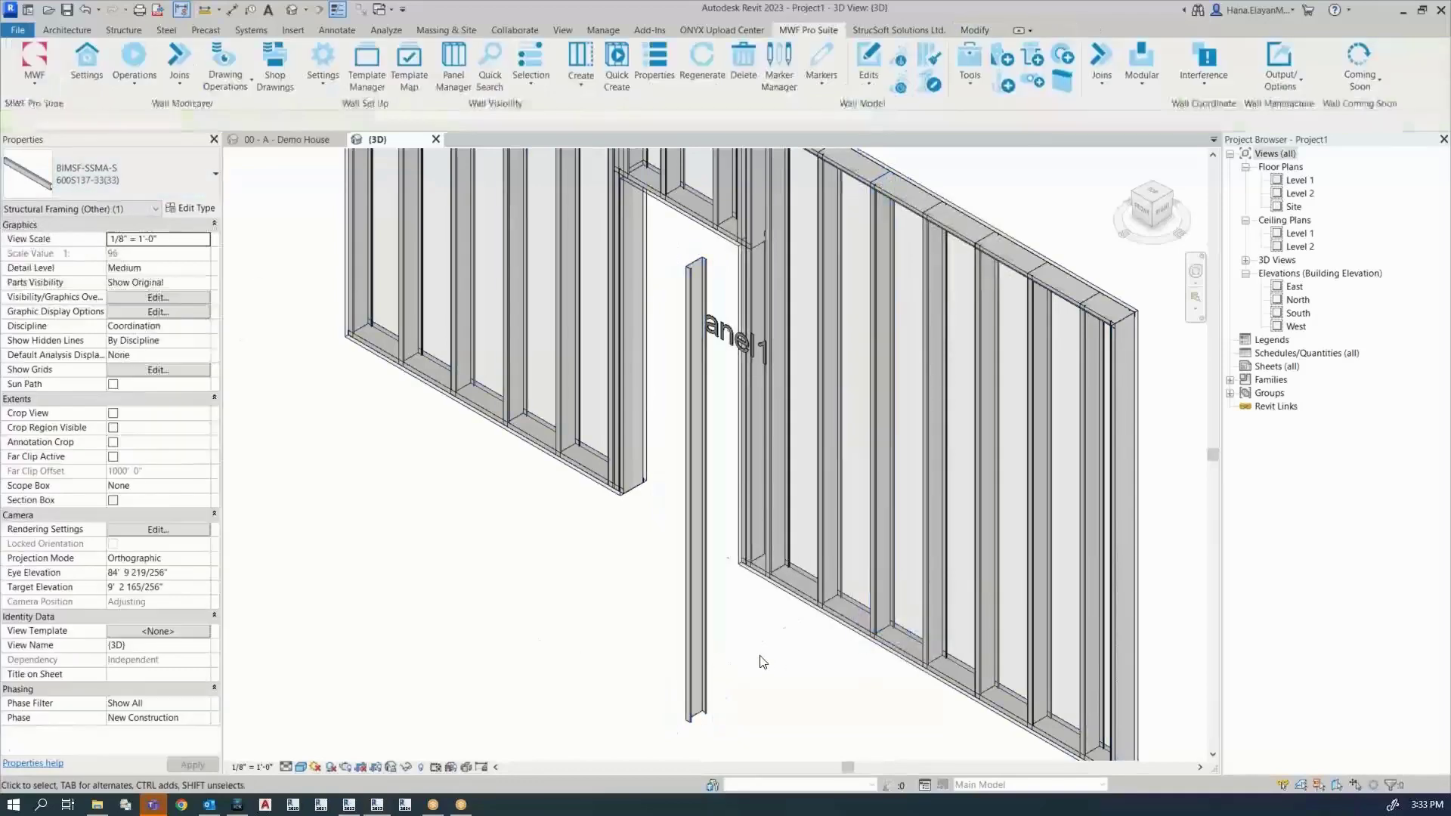
Step: Open the free-standing test stud's family for editing and show its Left elevation
click(691, 651)
double_click(693, 654)
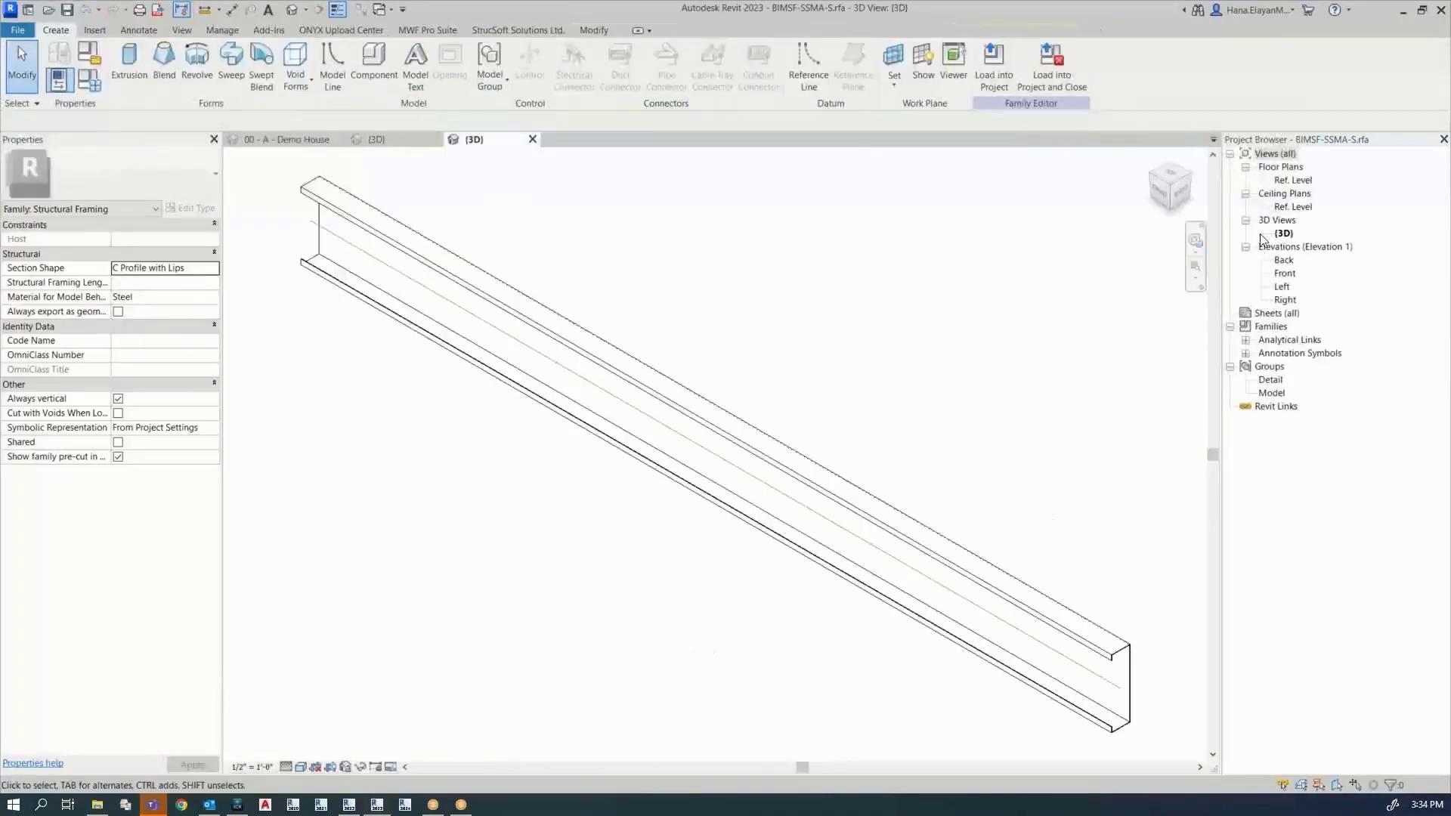
double_click(1279, 275)
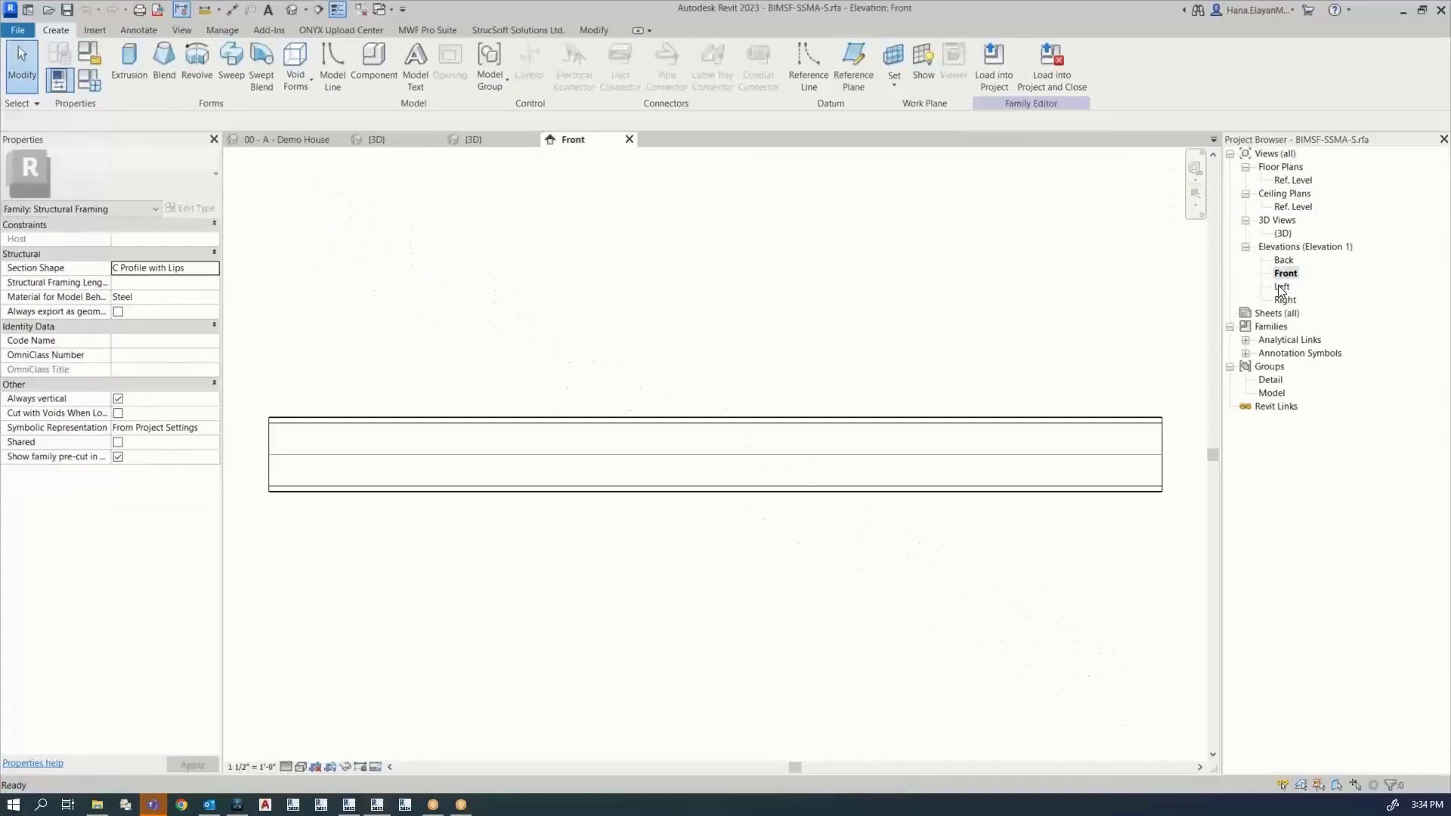
double_click(1281, 288)
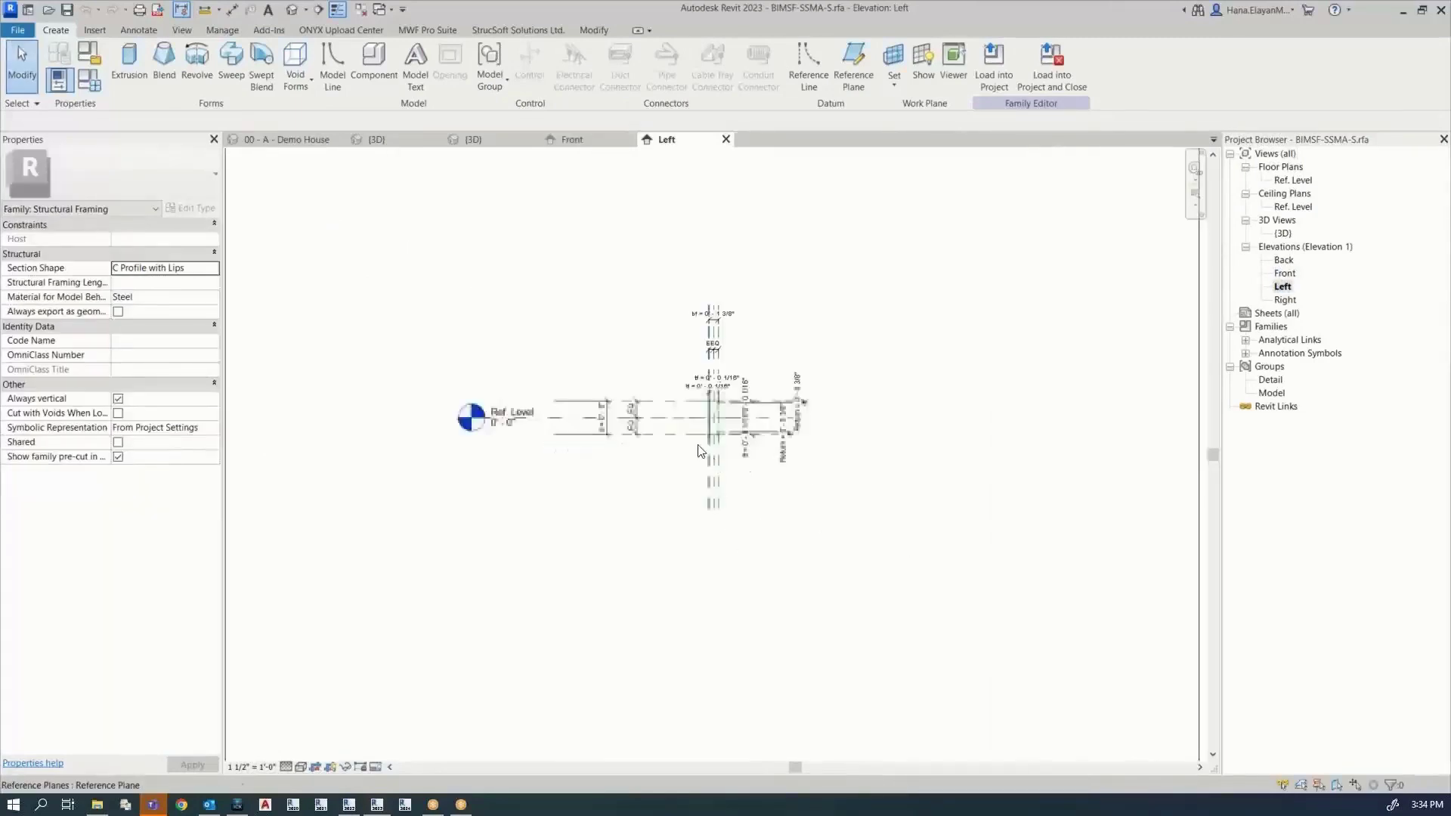
scroll(698, 452, up, 5)
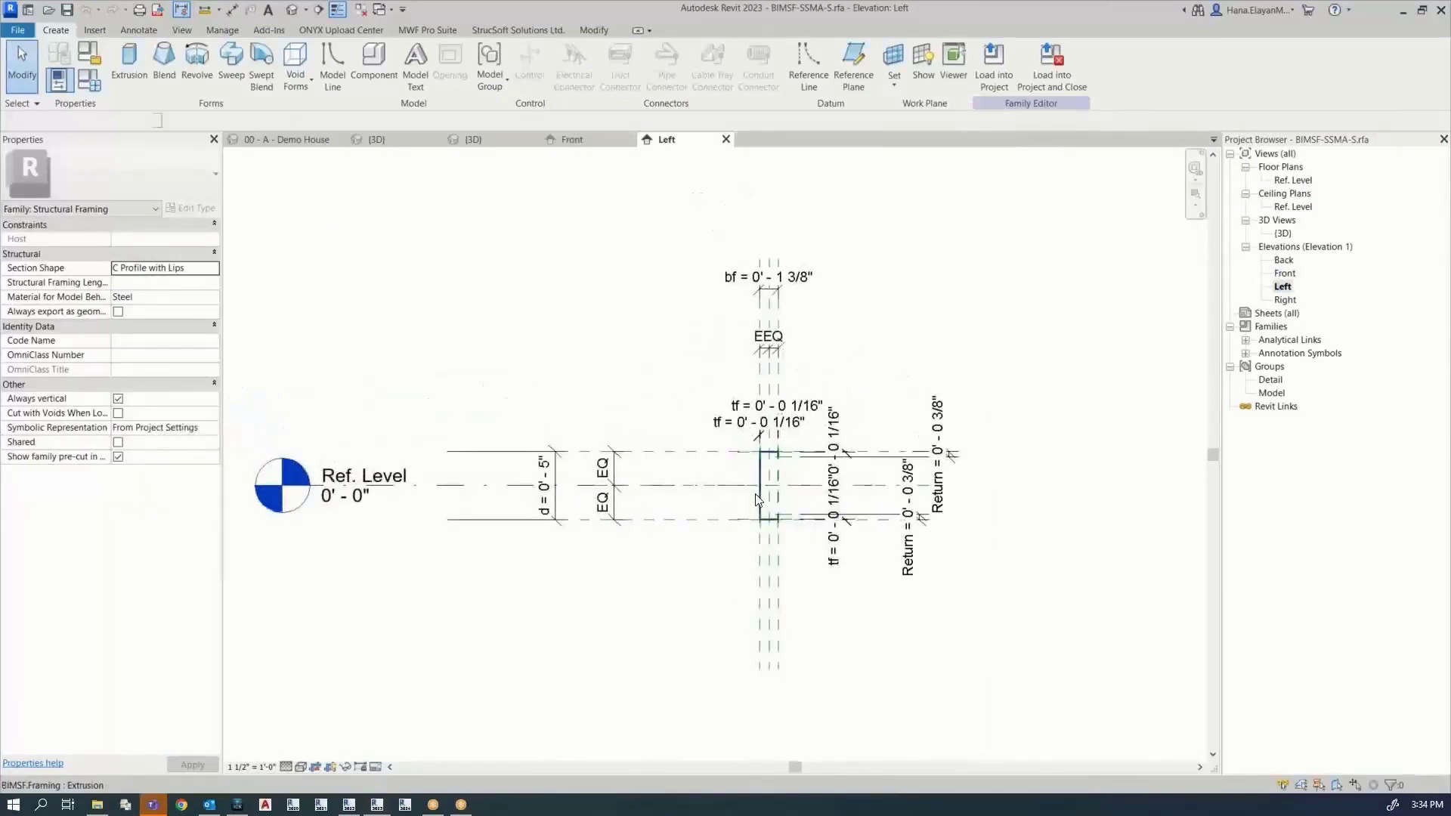
Step: Select the stud's profile extrusion and examine how the labelled d, bf, tf and Return dimensions control its C-shape
click(757, 499)
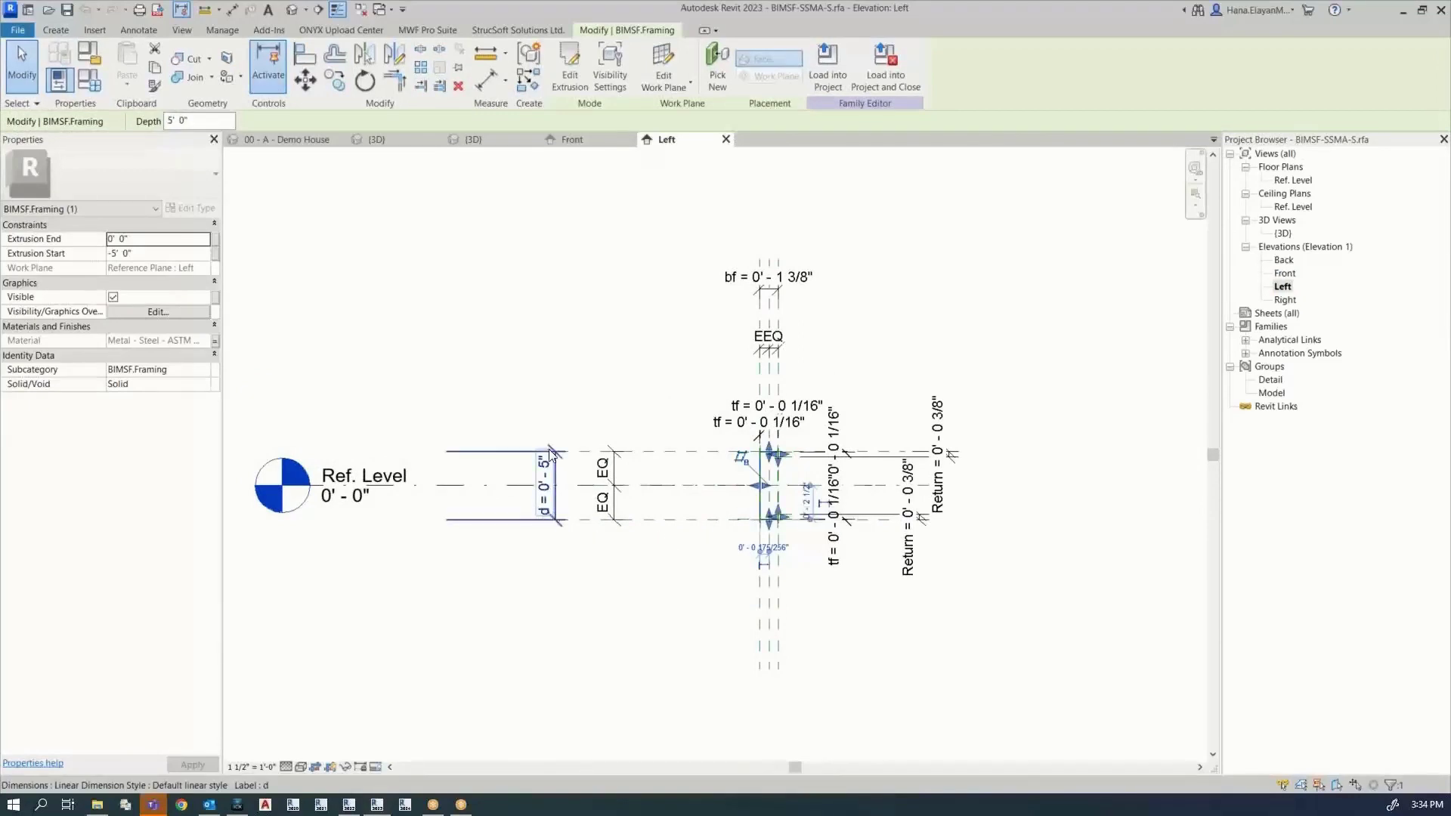
scroll(768, 453, up, 5)
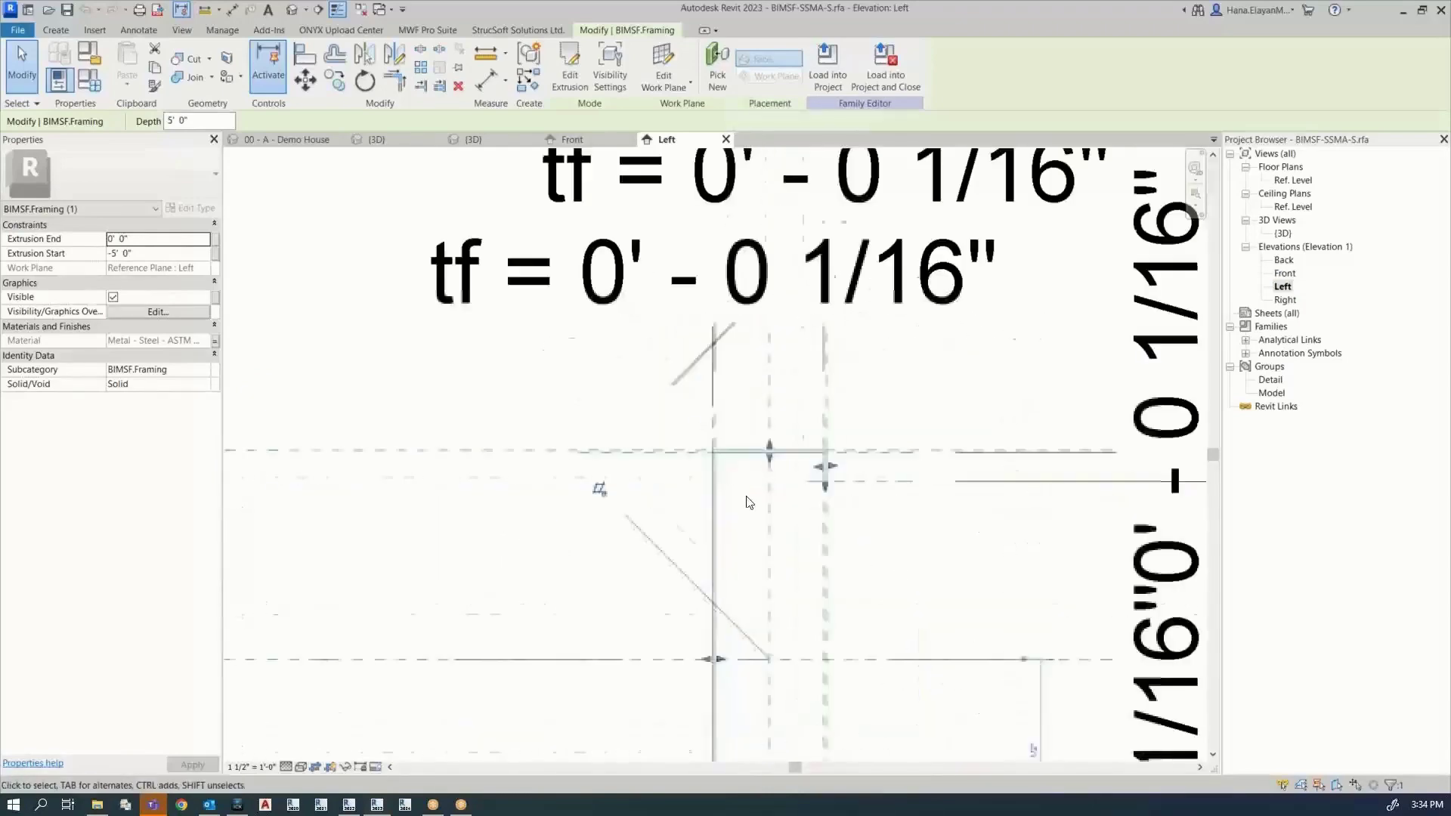
scroll(747, 503, down, 3)
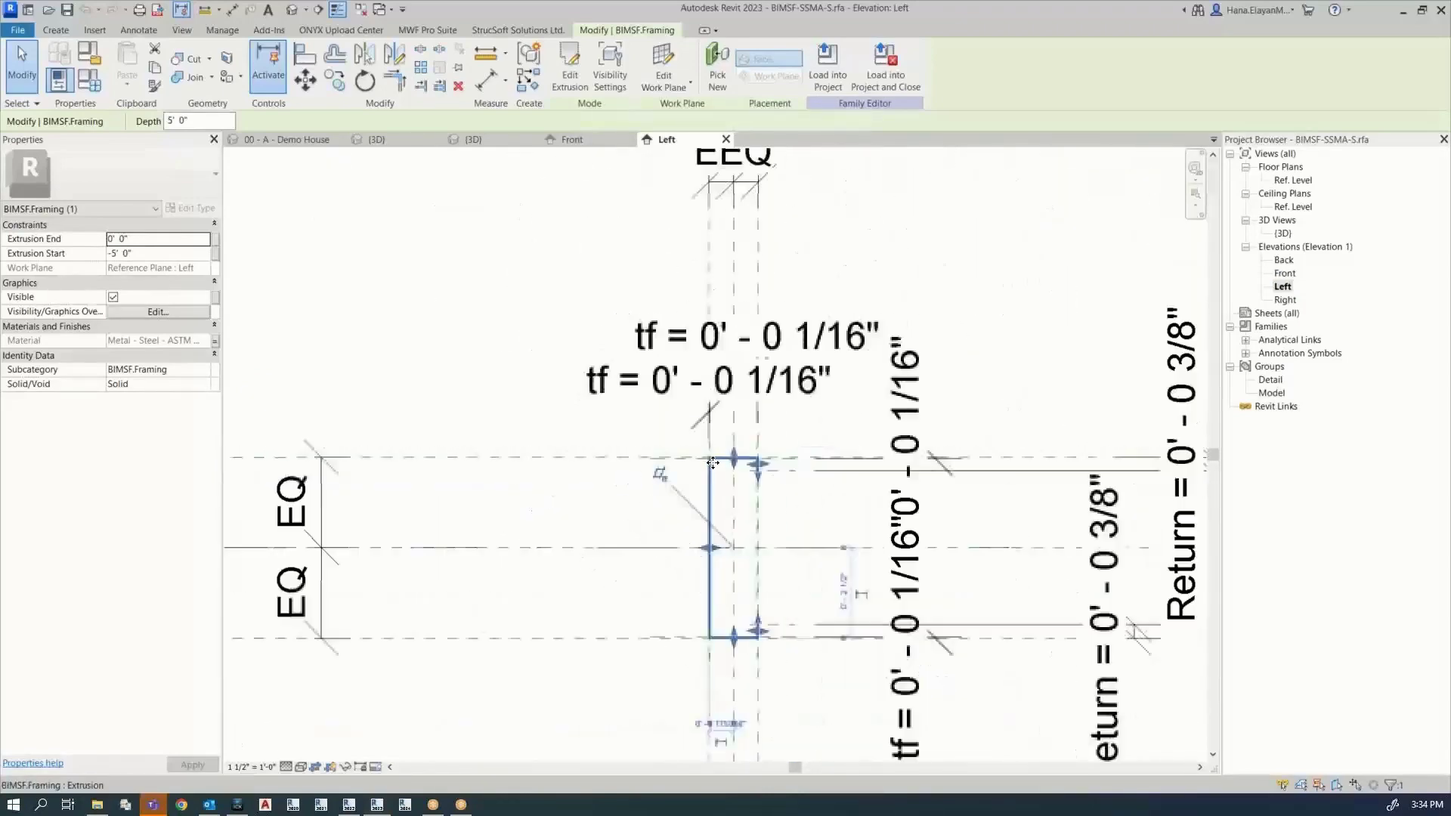
middle_drag(713, 462, 386, 463)
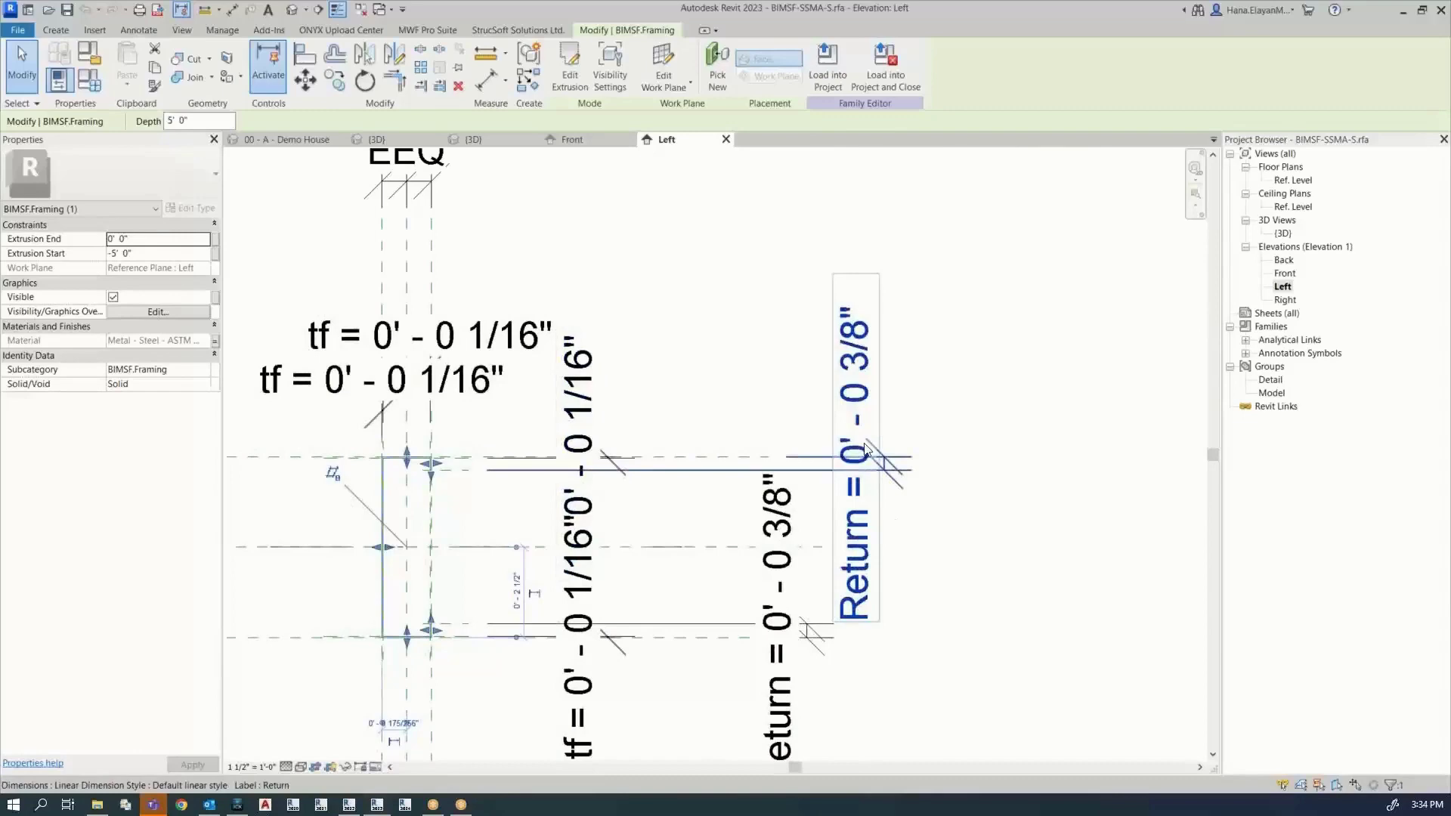
scroll(419, 476, up, 4)
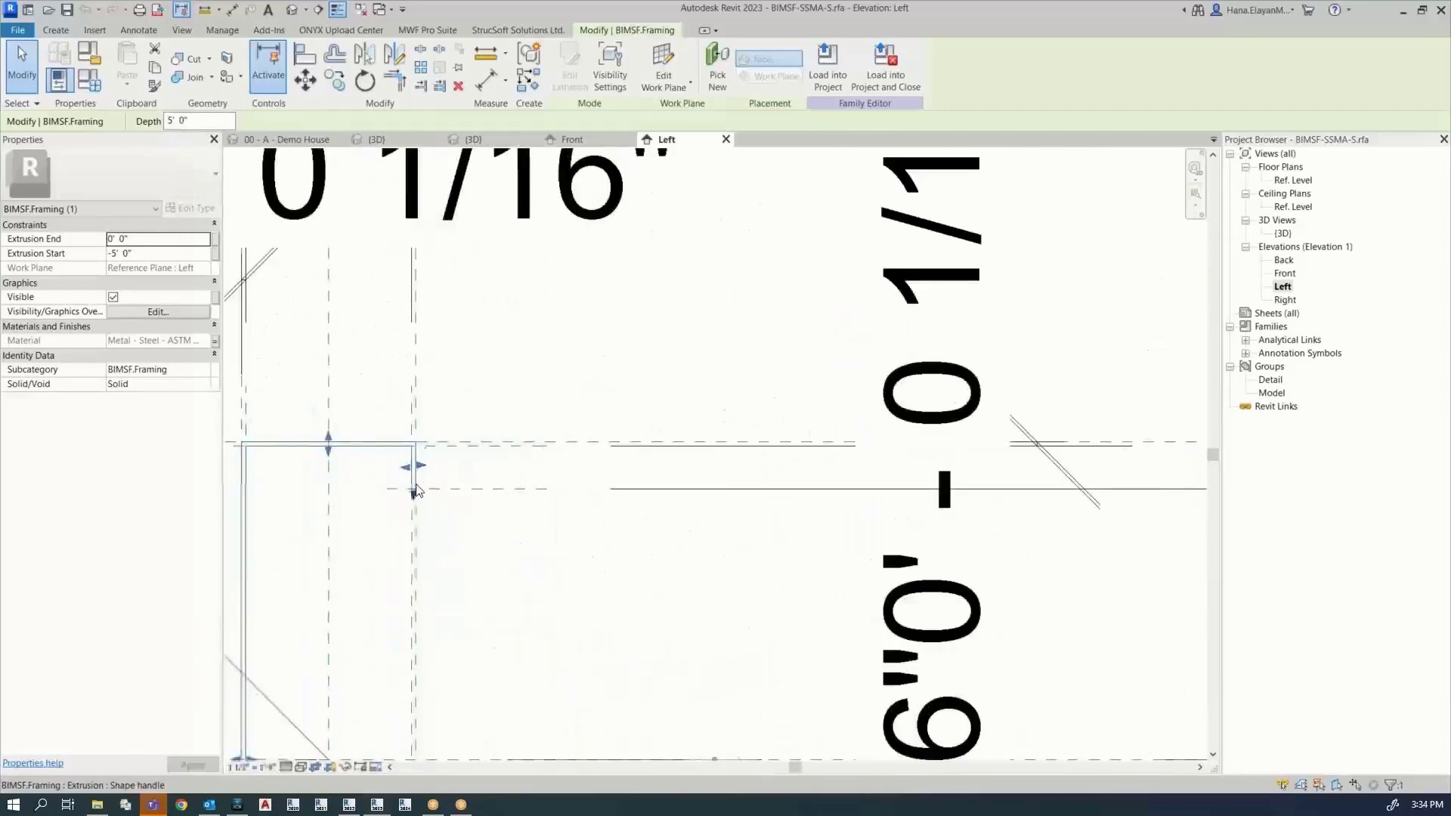
scroll(412, 472, down, 3)
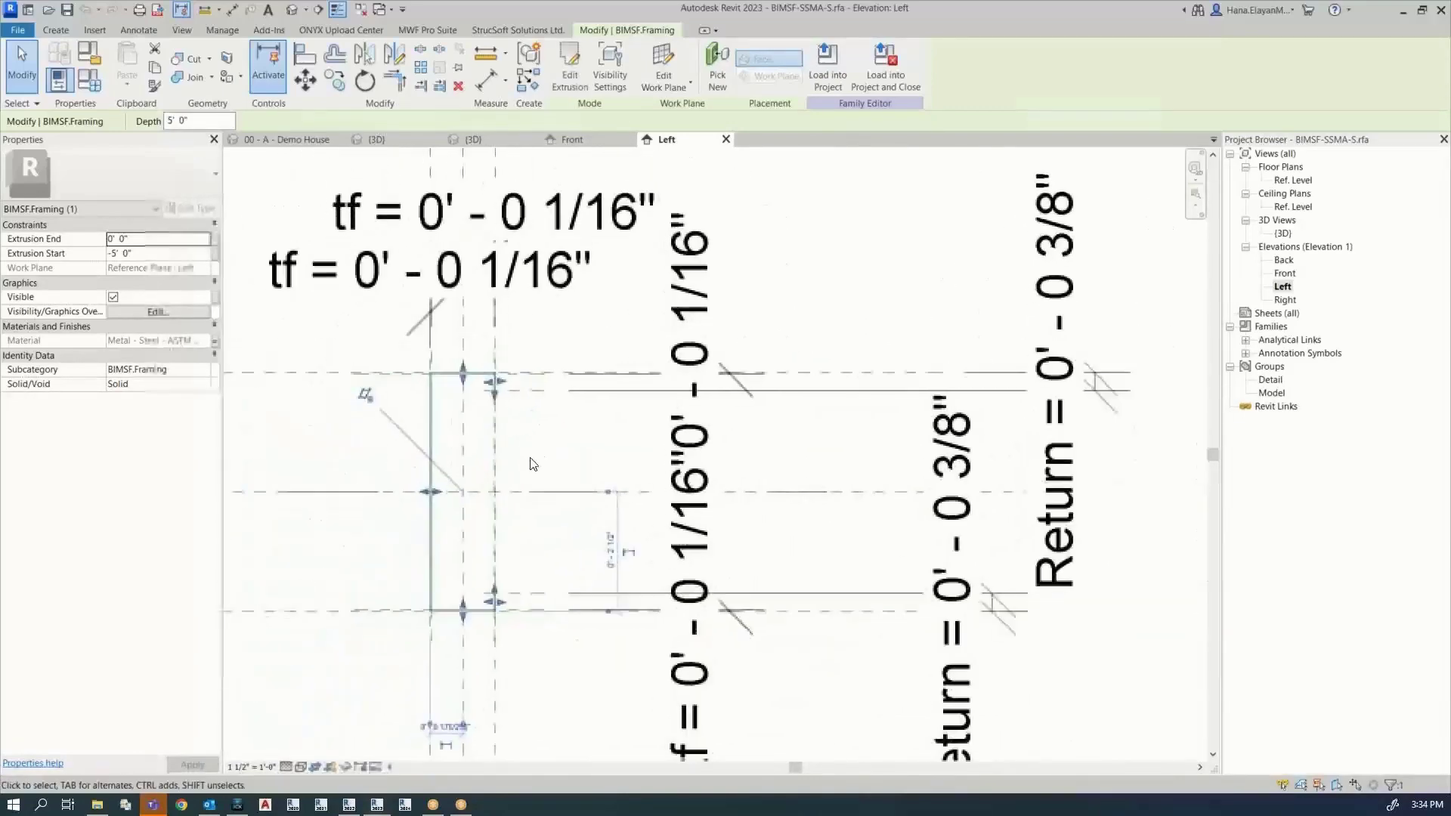
scroll(529, 521, down, 3)
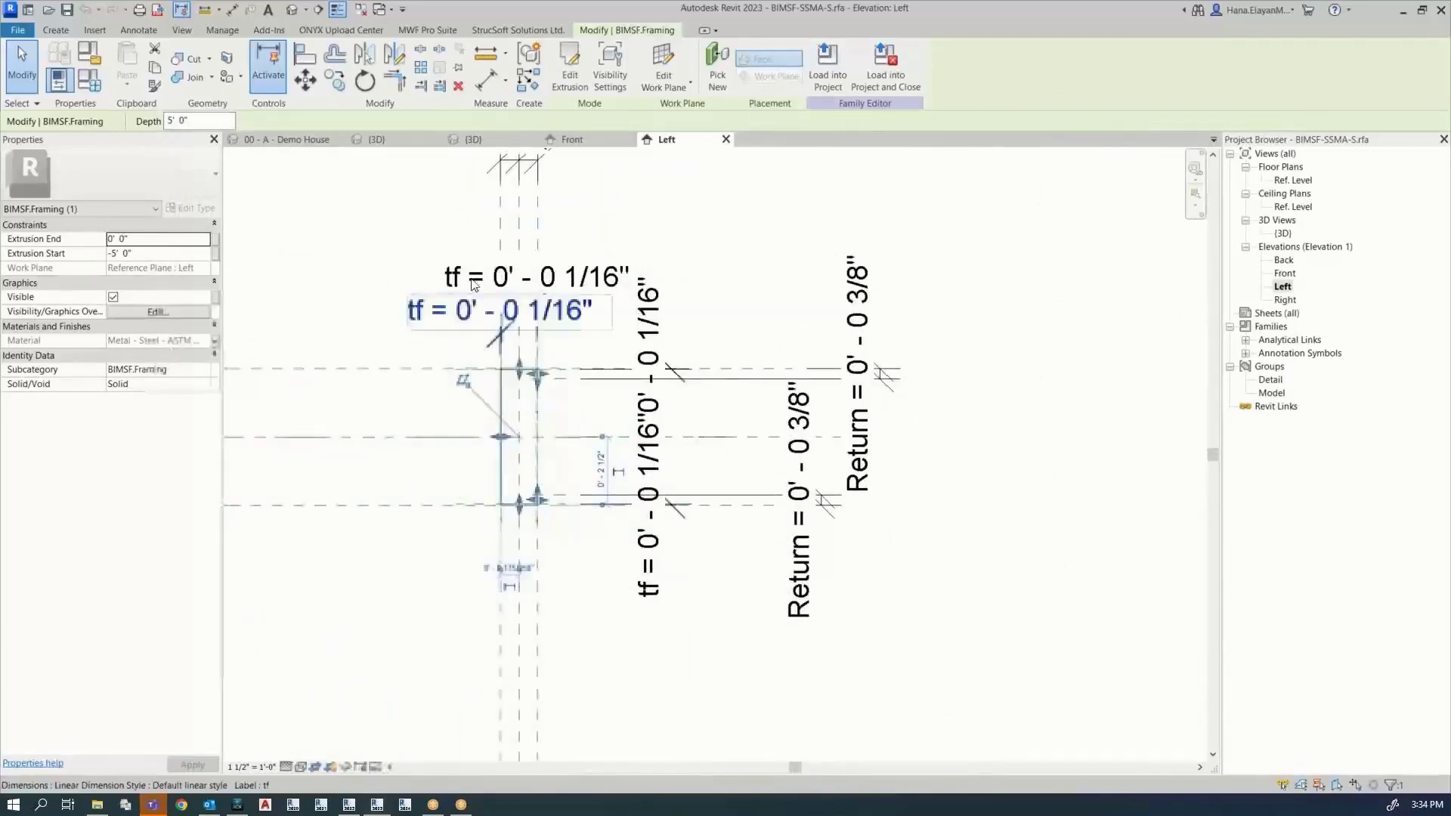
scroll(536, 378, down, 2)
middle_drag(538, 438, 549, 520)
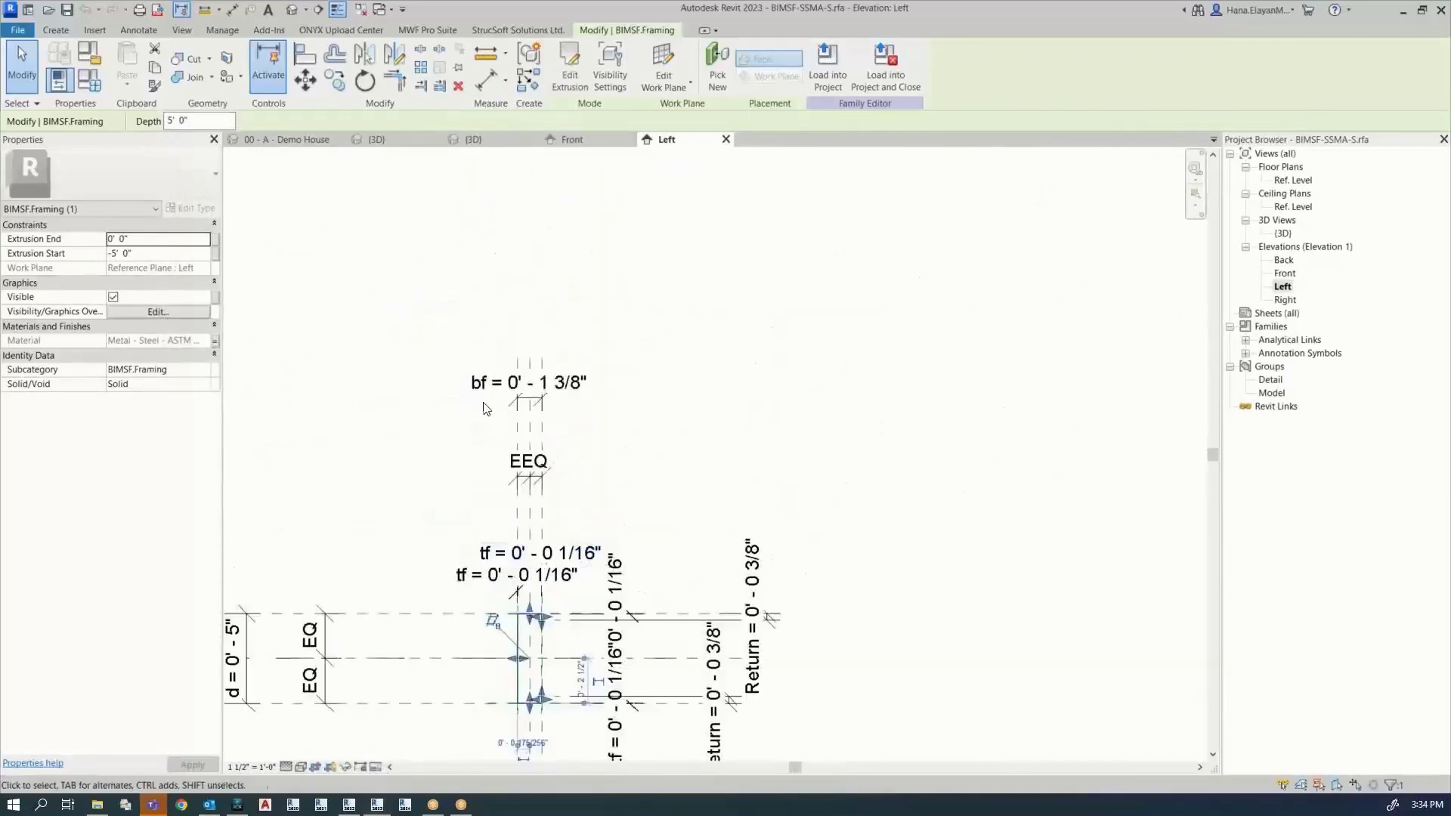
scroll(507, 609, up, 5)
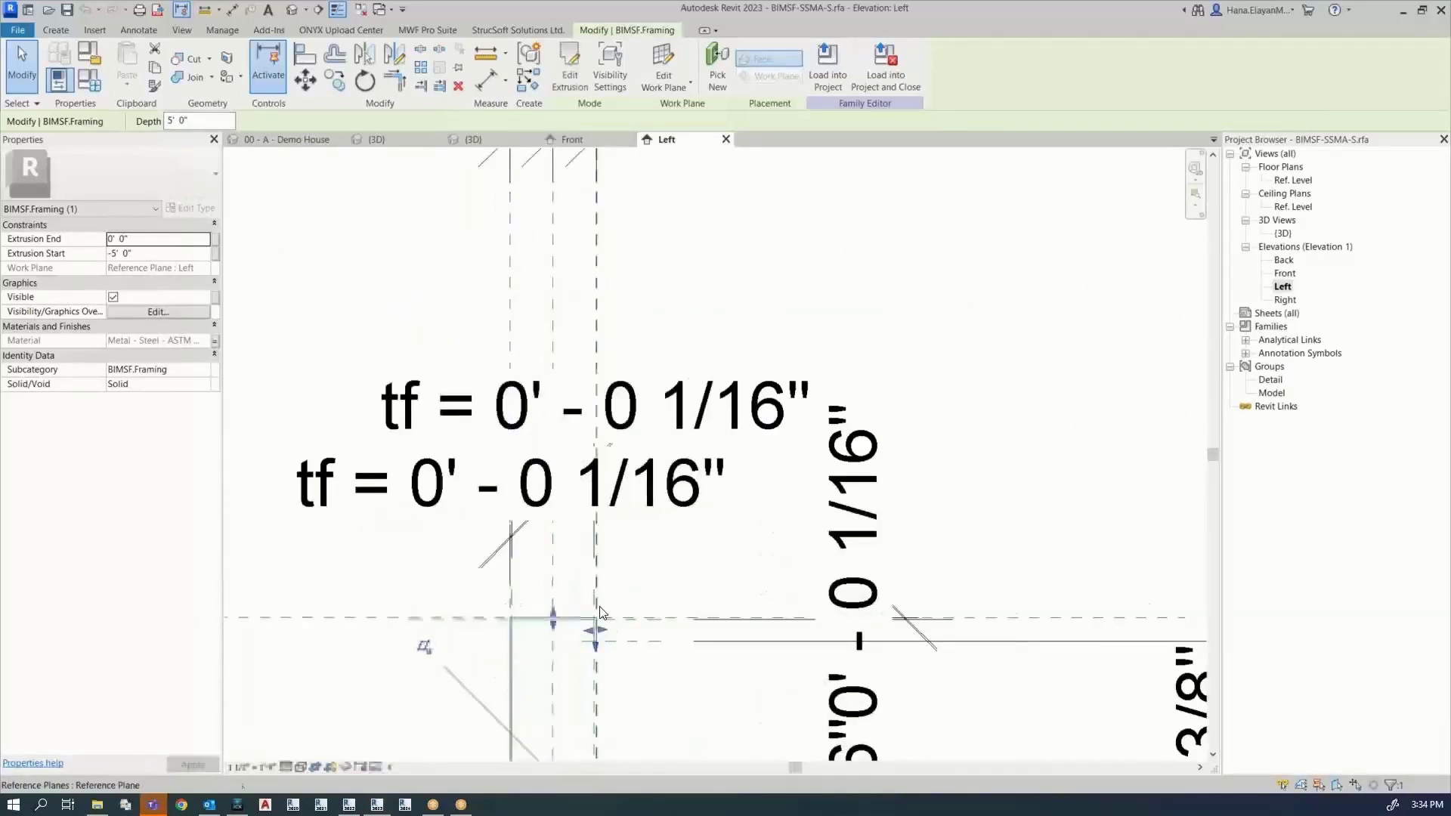
scroll(601, 605, down, 4)
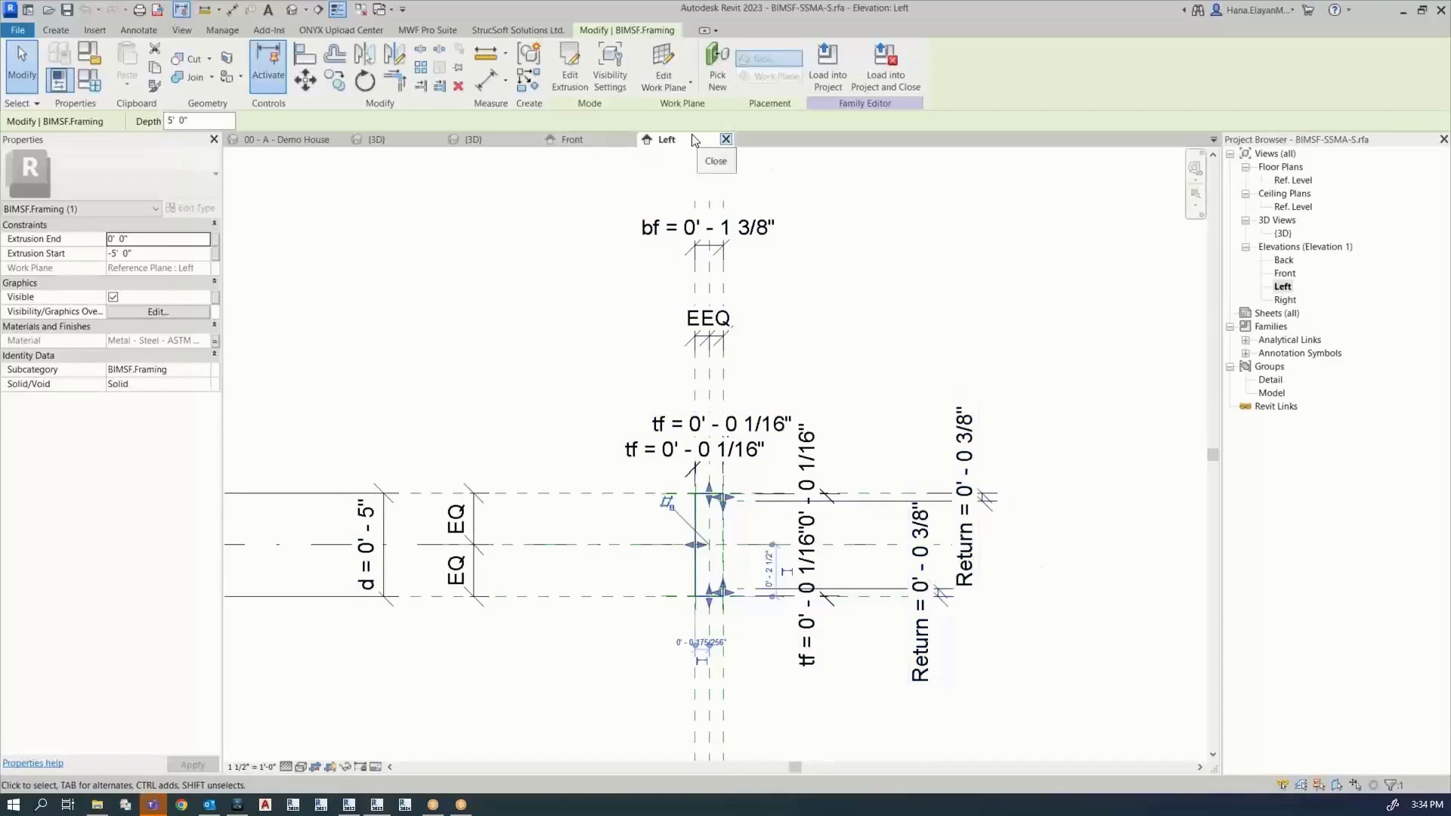
Step: Return to the Project1 3D view and select the free-standing test stud in front of the door opening
click(474, 139)
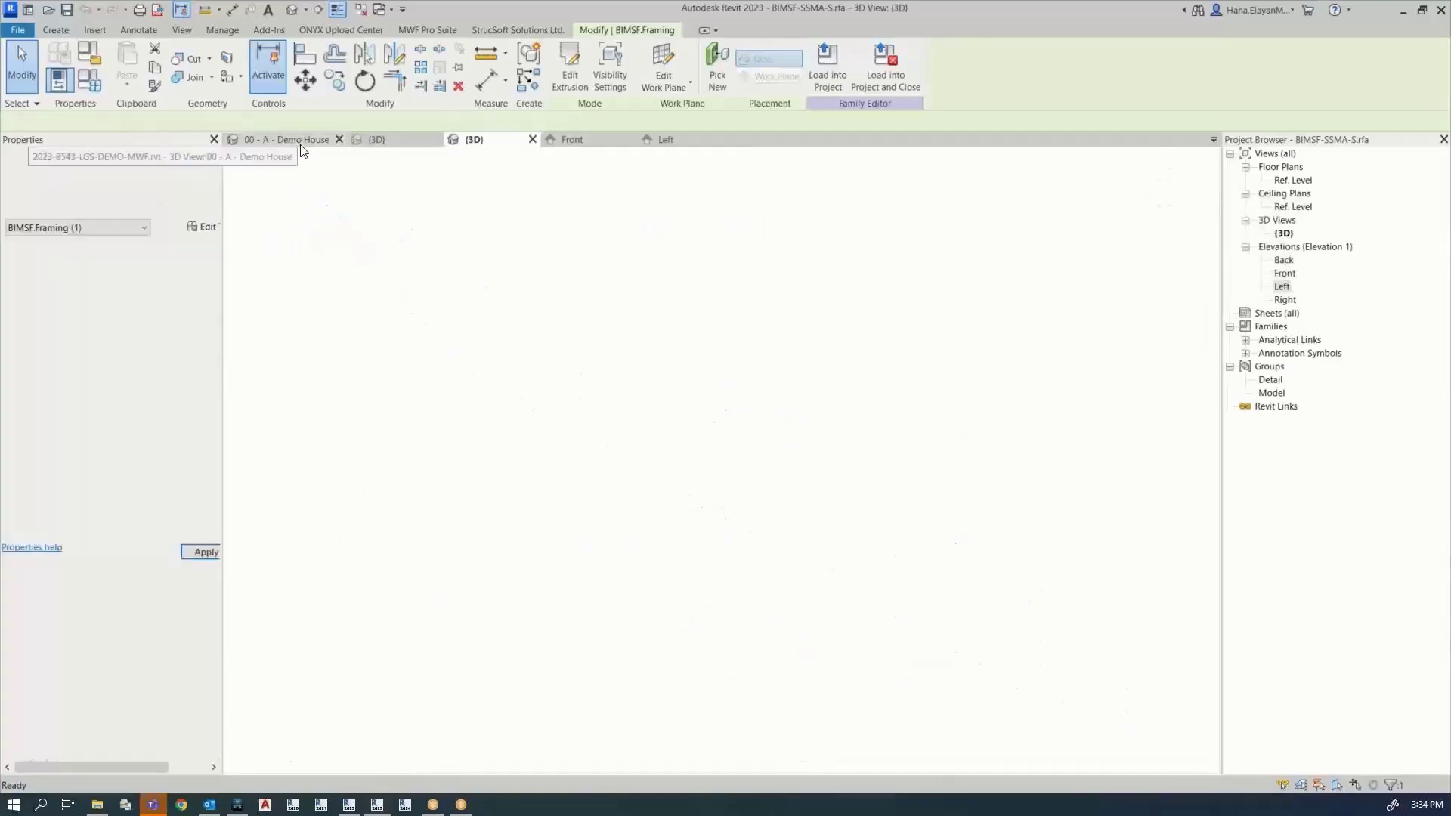
click(376, 139)
click(691, 672)
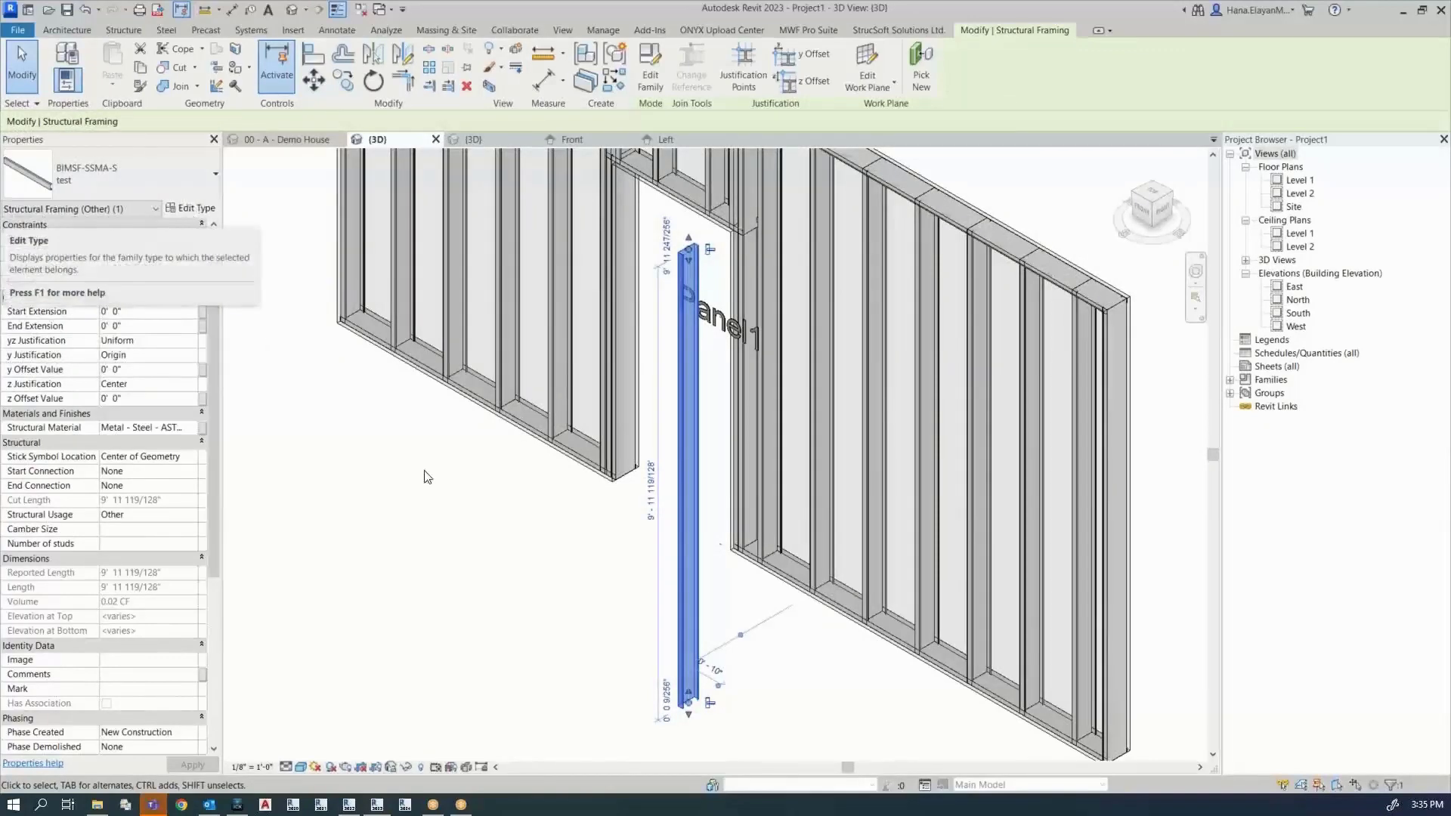
click(793, 690)
middle_drag(794, 689, 725, 703)
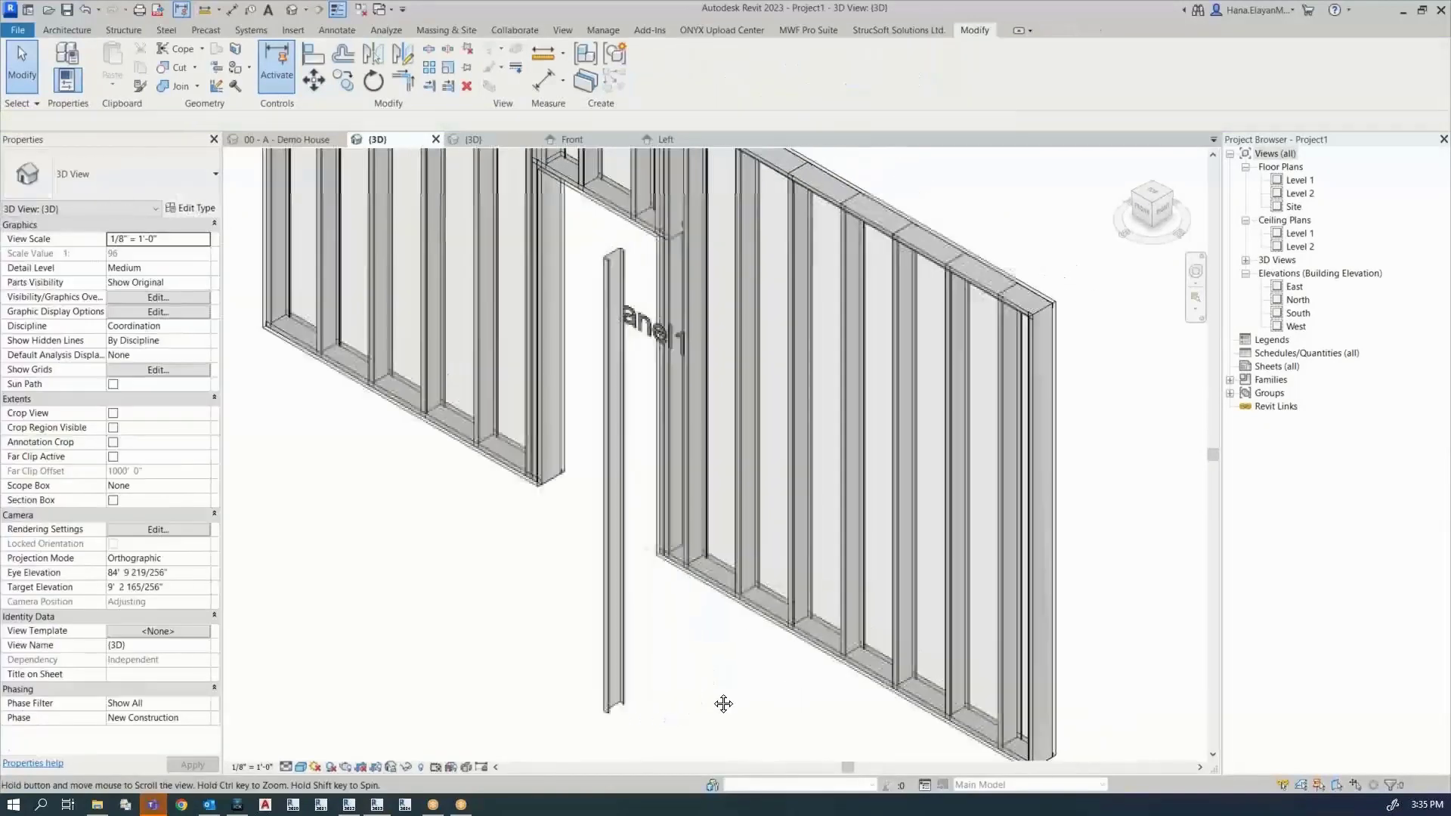
click(597, 568)
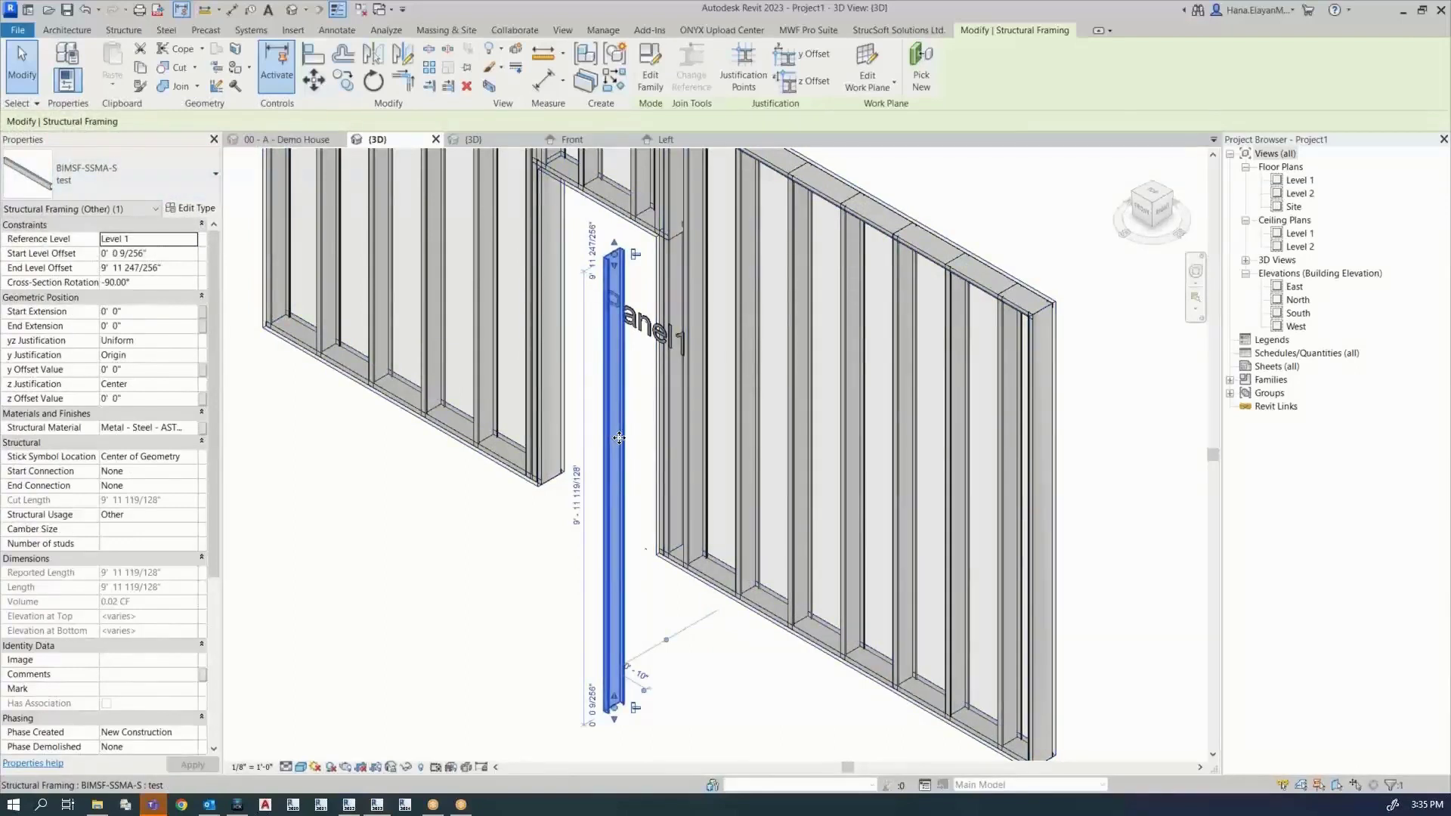
Step: In Panel1's MWF properties, set the horizontal and vertical stud types to BIMSF-SSMA-S : test
click(756, 488)
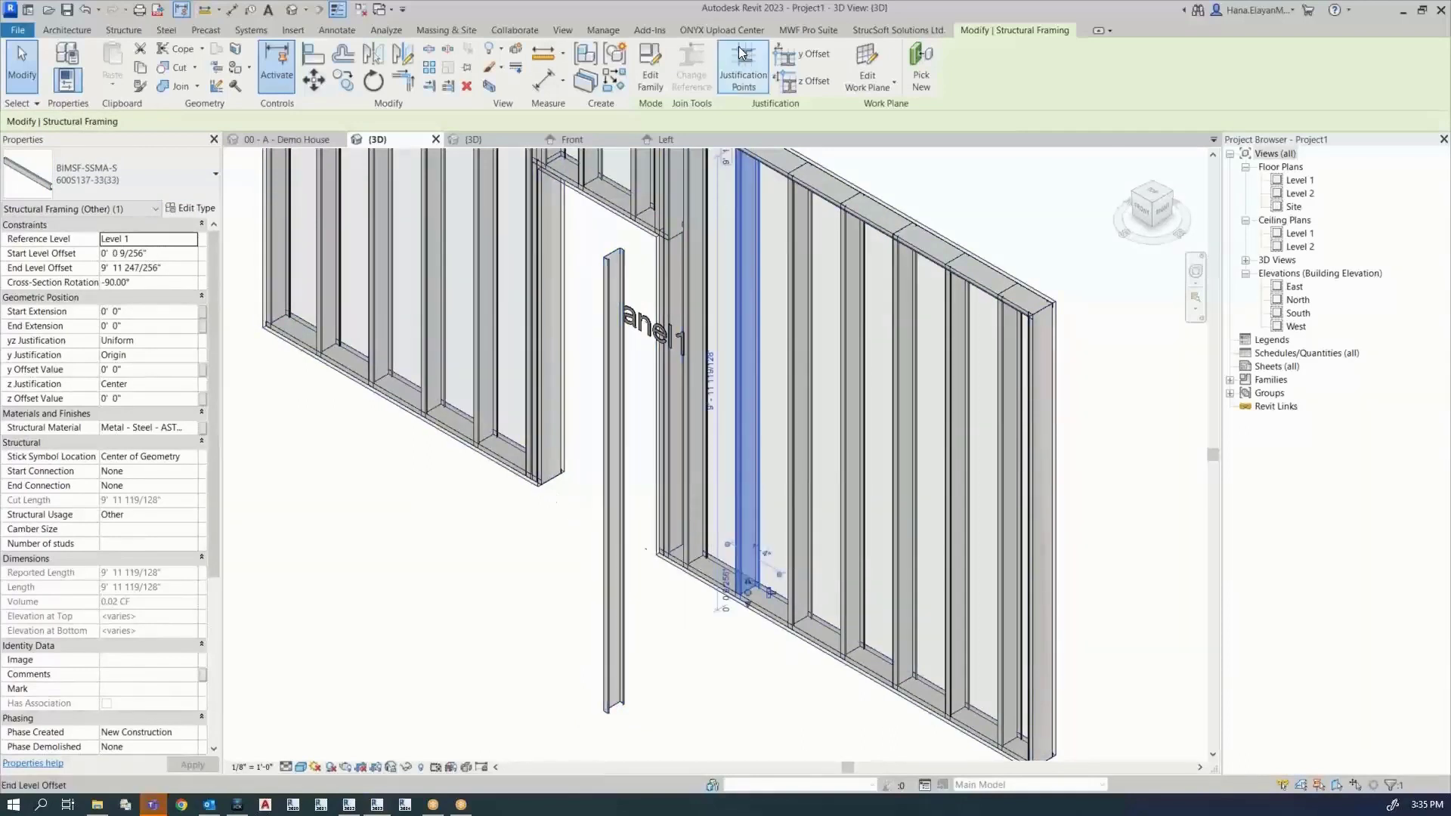
click(810, 32)
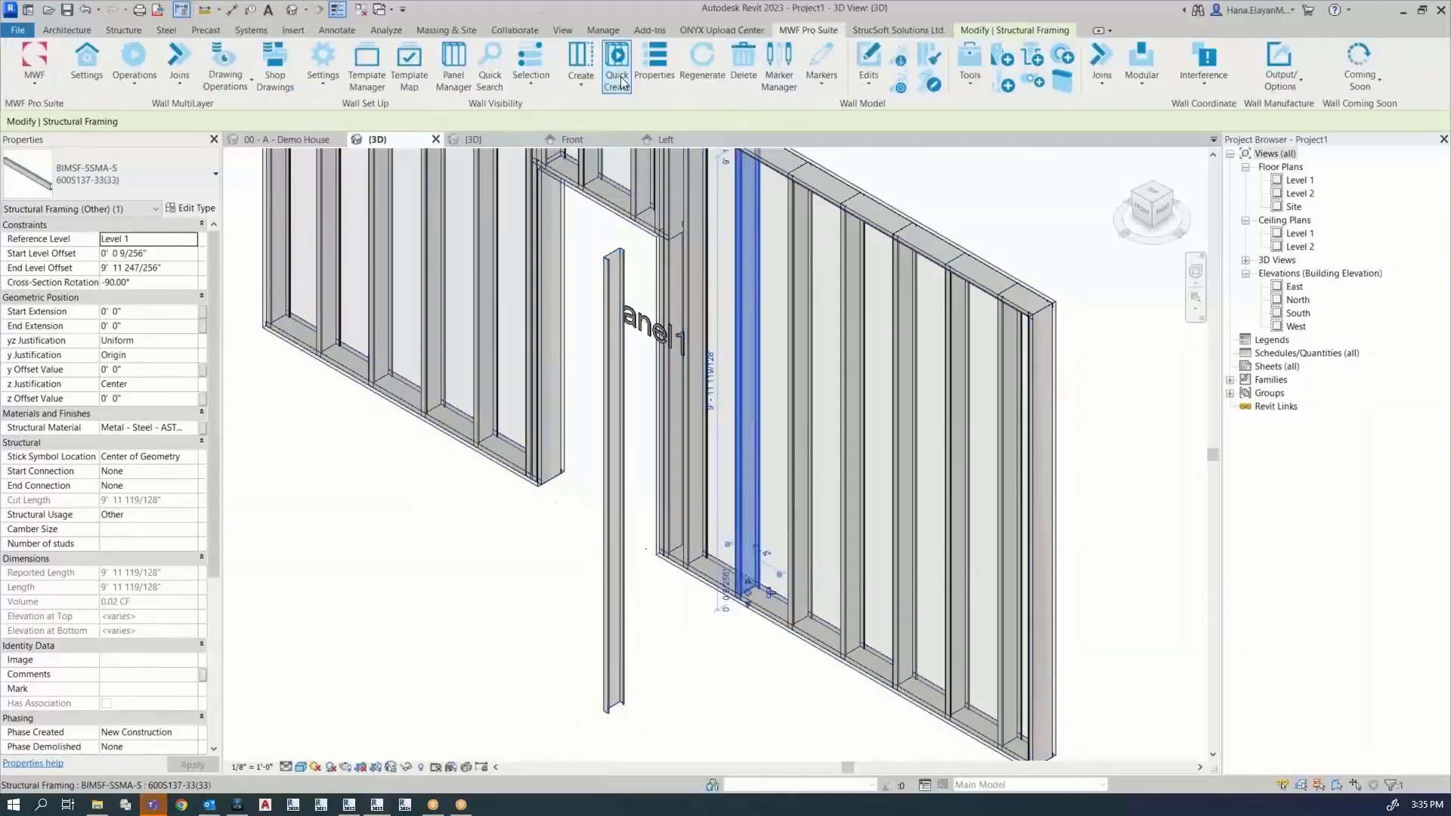
click(655, 64)
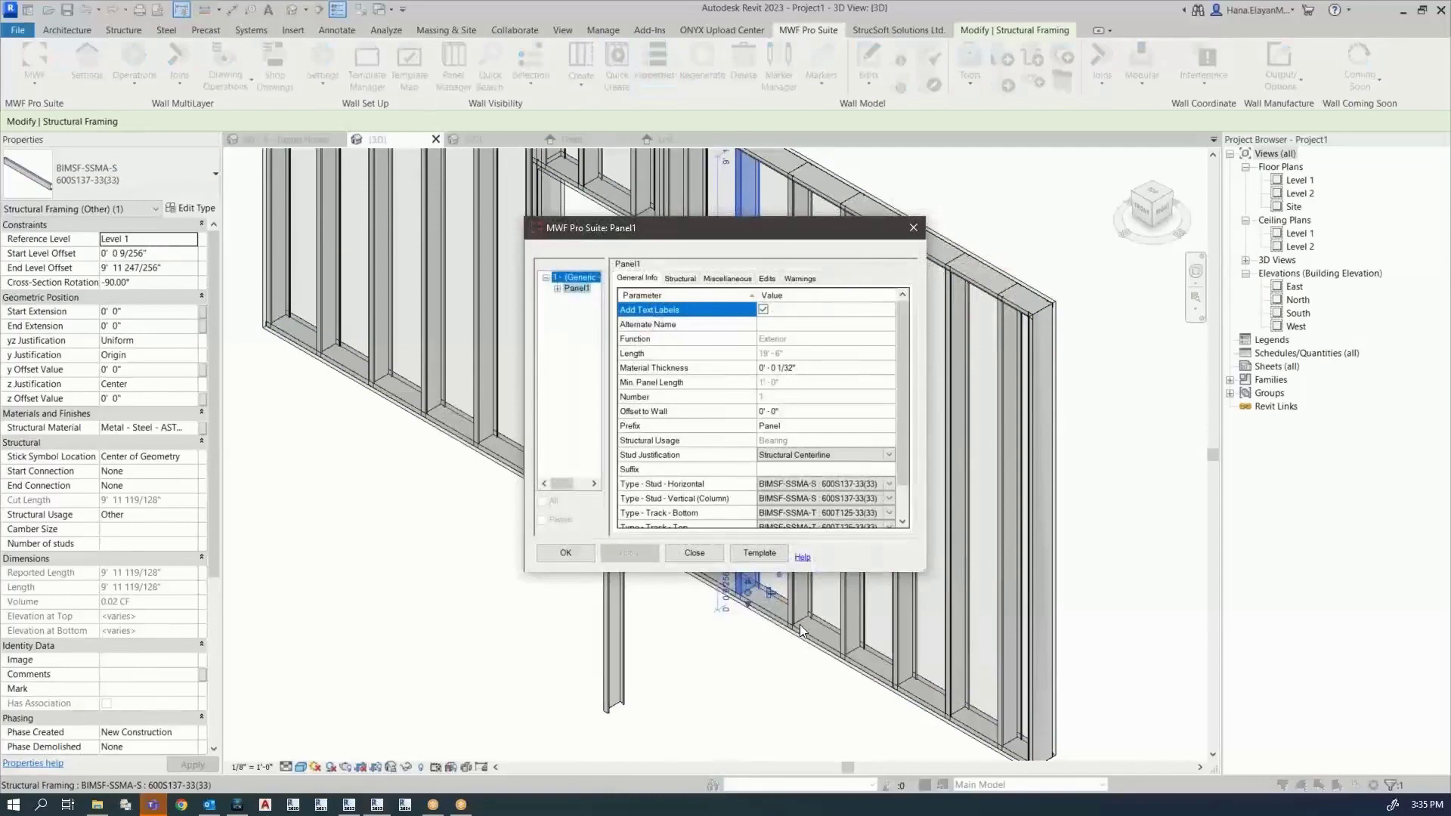
drag(867, 574, 866, 668)
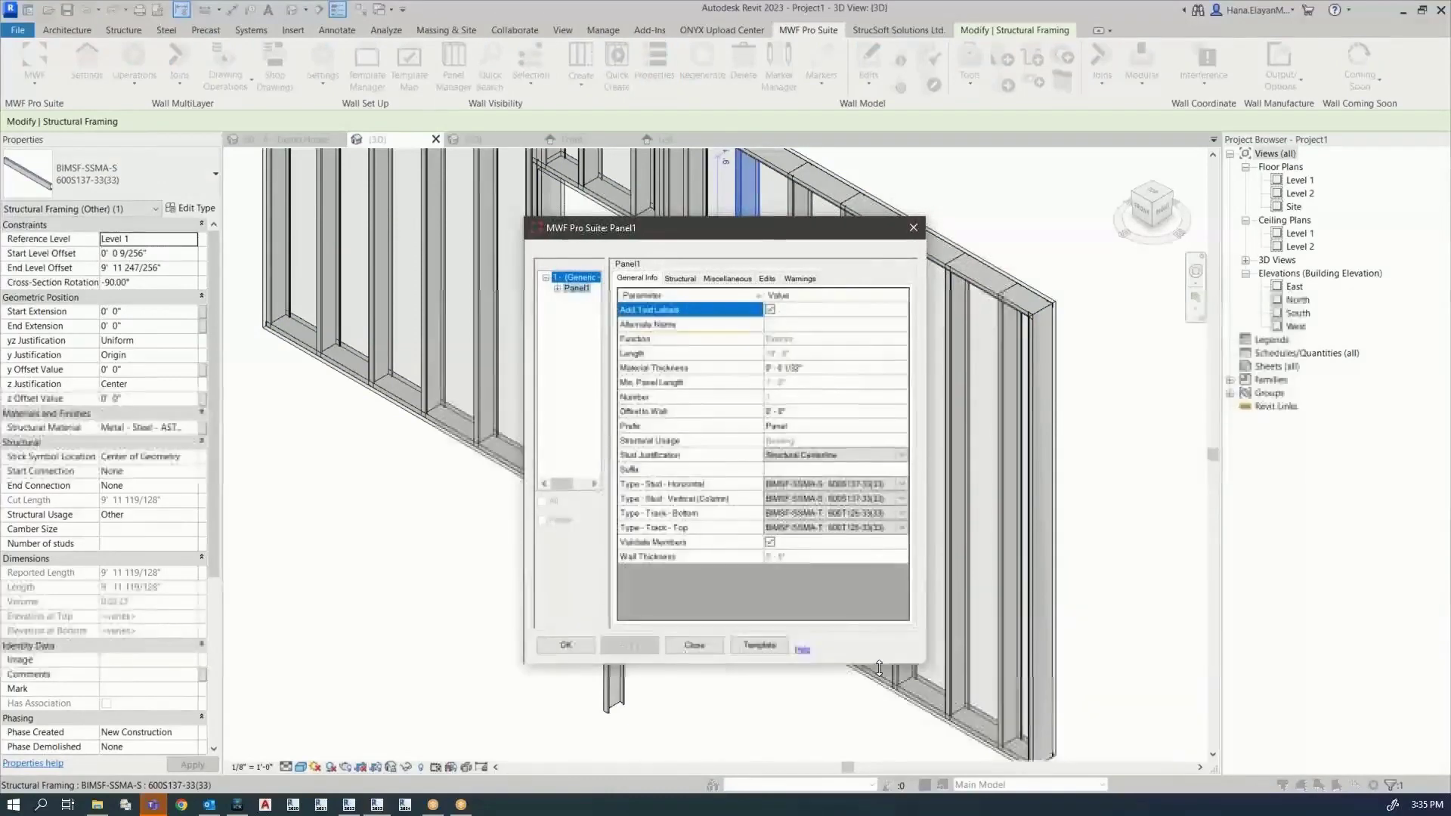
click(900, 483)
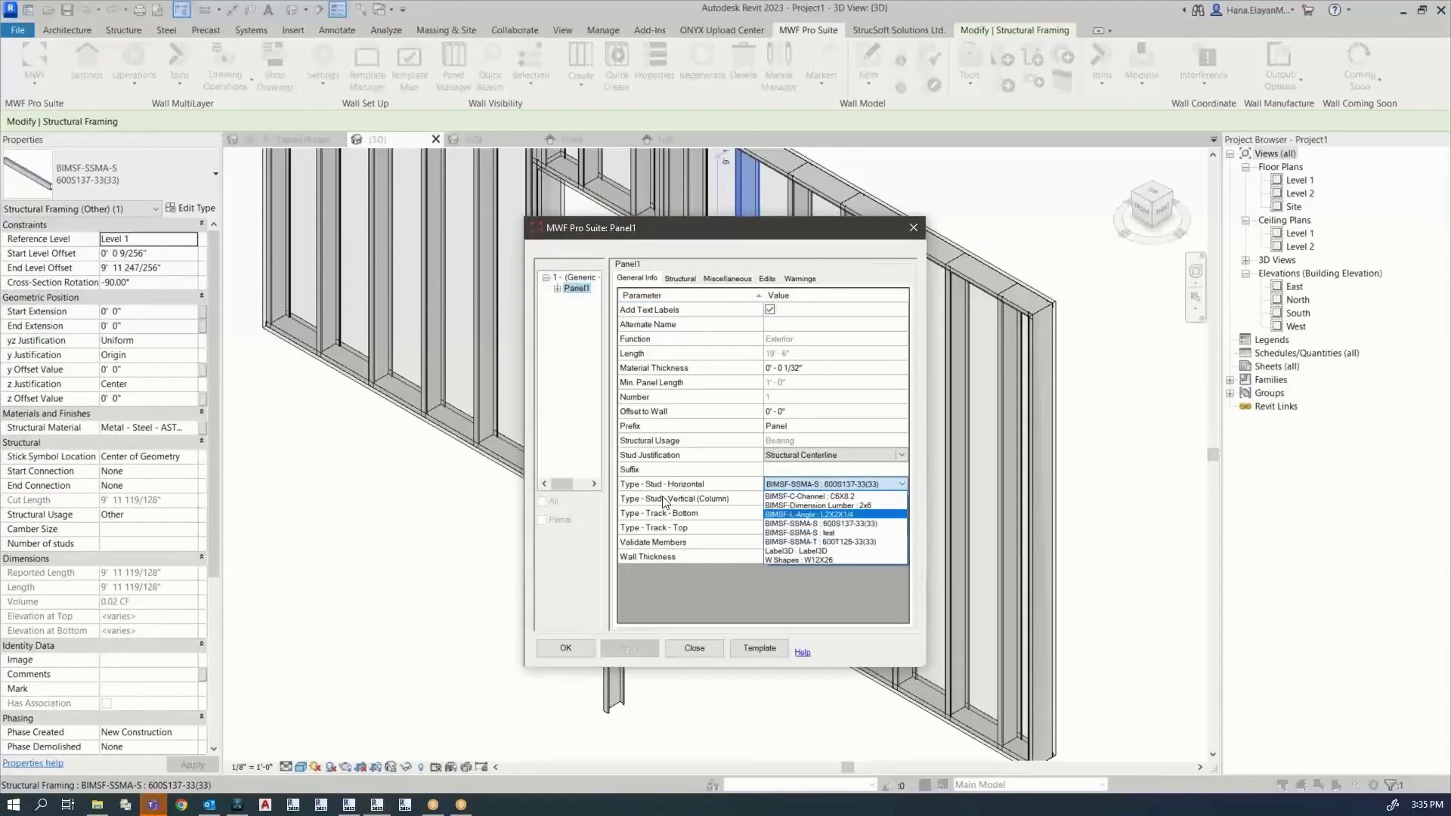
click(806, 534)
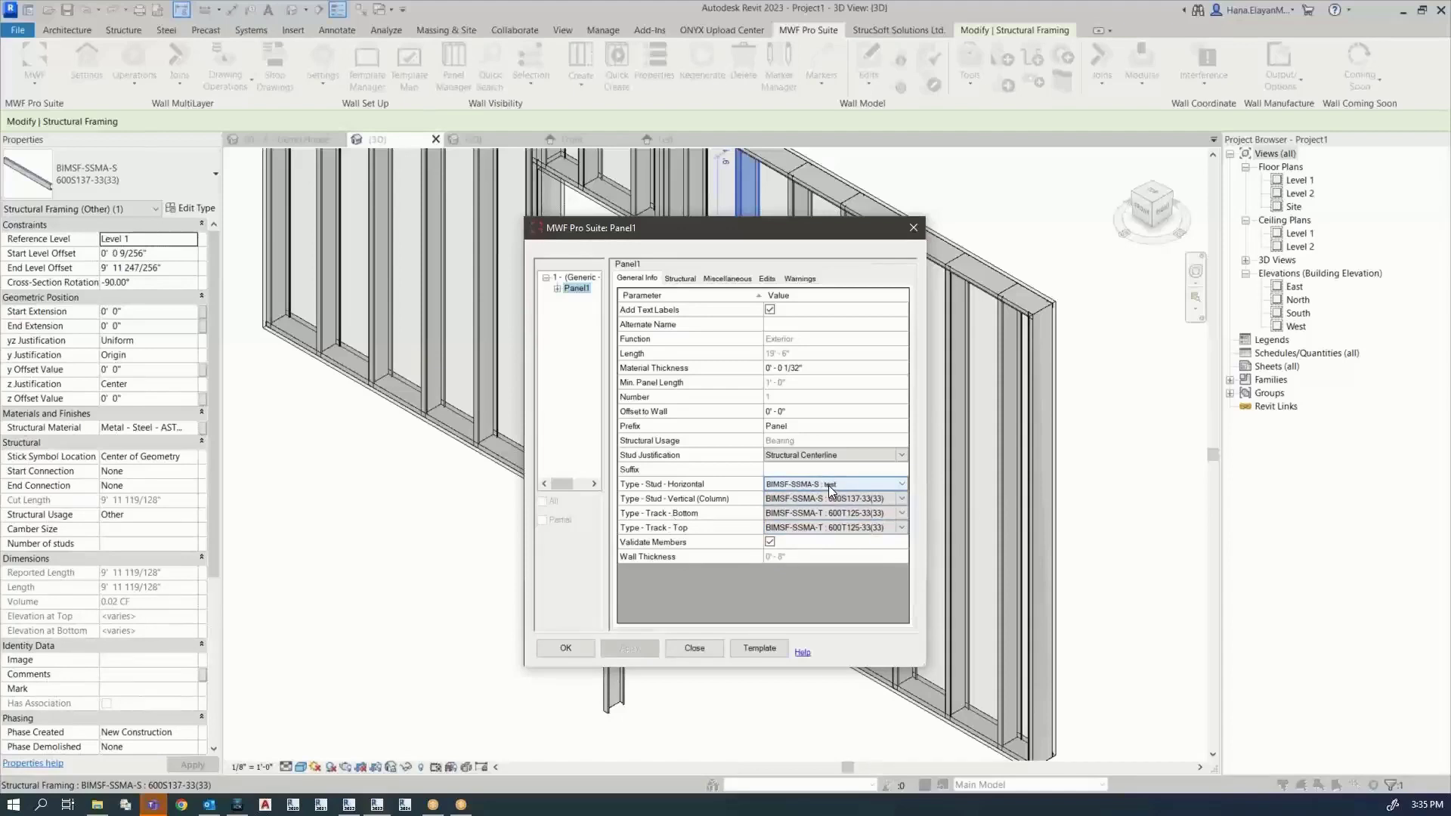
click(901, 498)
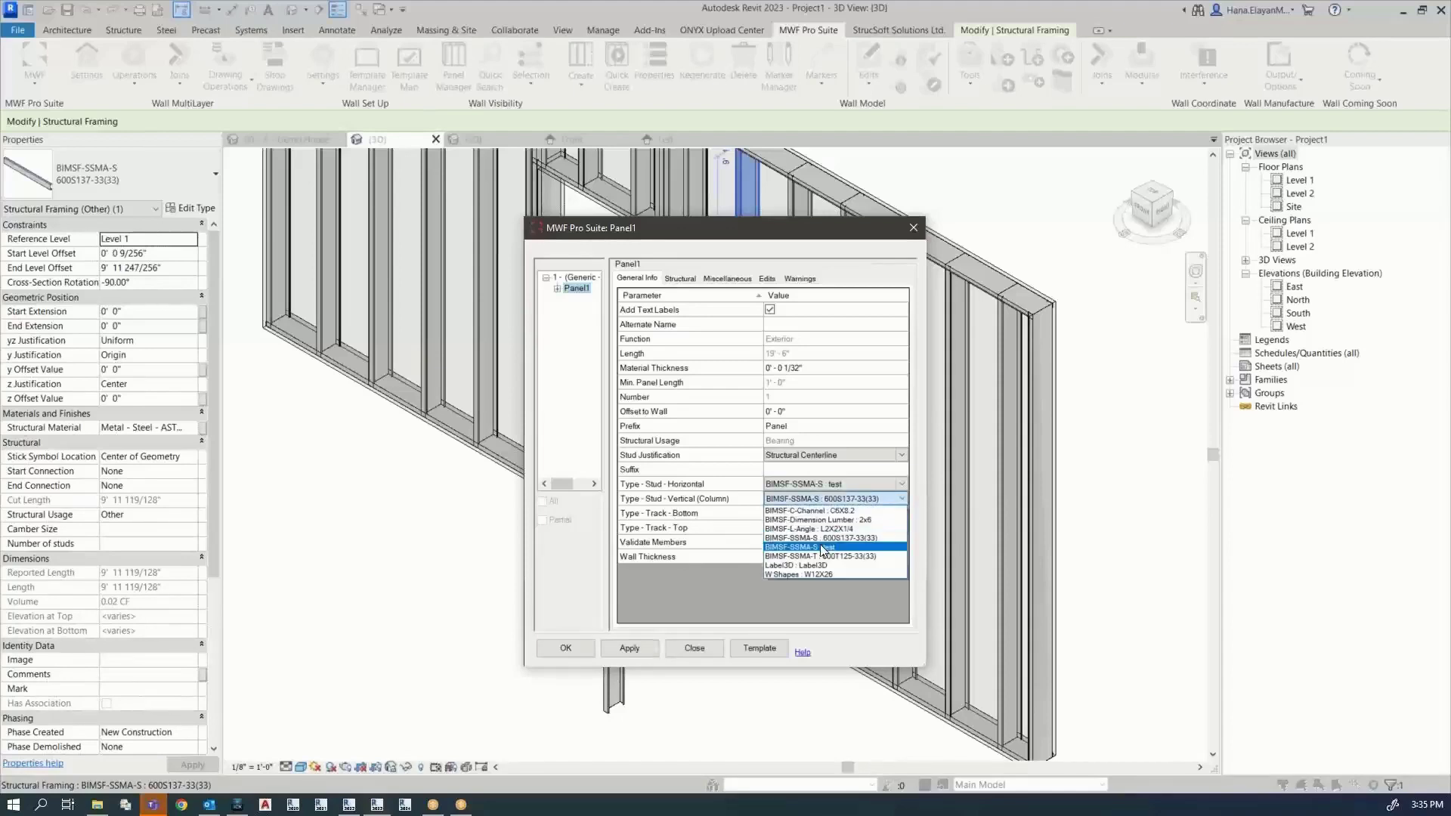
click(812, 547)
Step: Set Panel1's bottom and top track types to BIMSF-SSMA-S : test and accept the panel properties
click(902, 513)
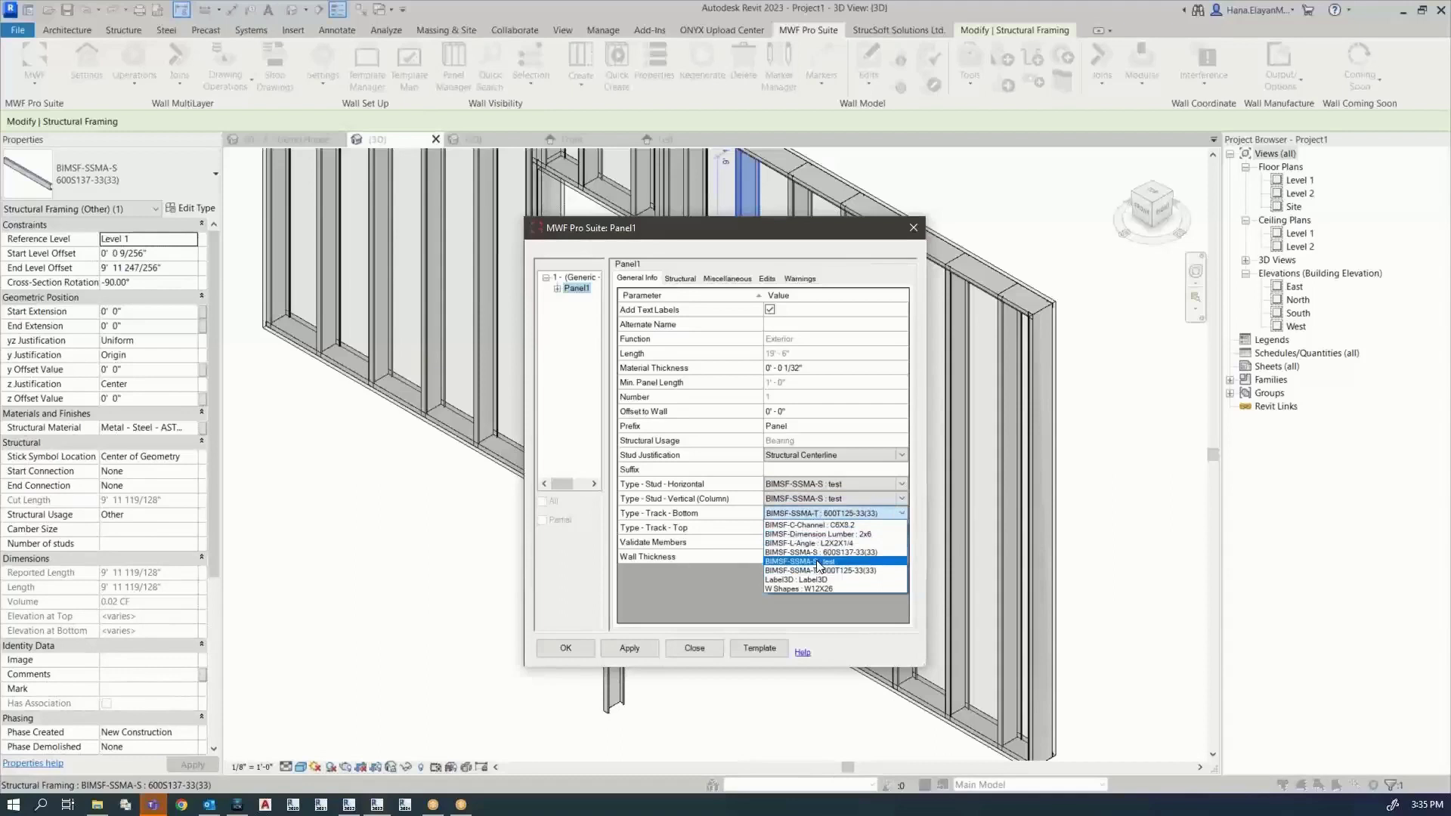
click(818, 543)
click(824, 528)
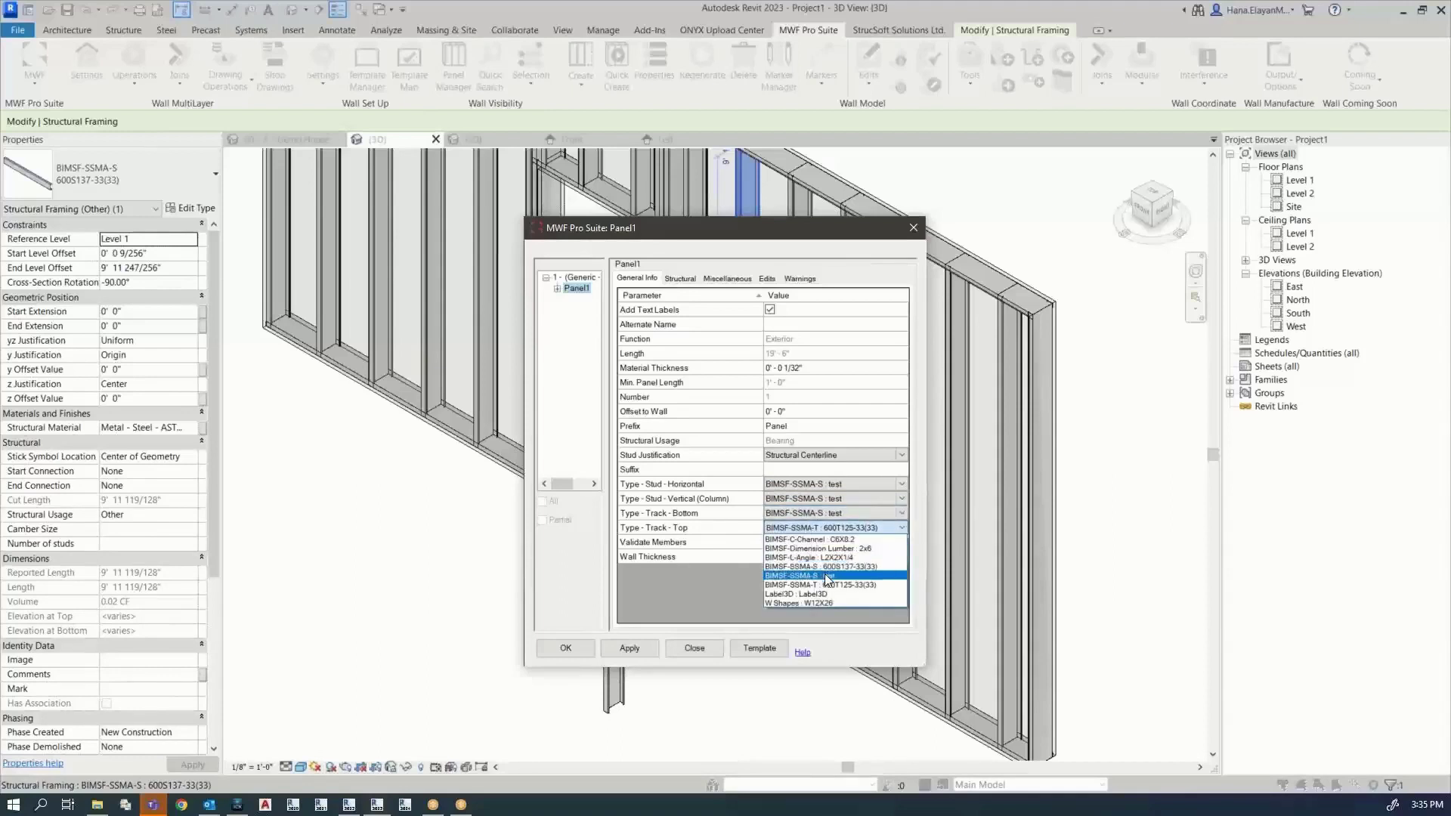
click(824, 575)
click(570, 649)
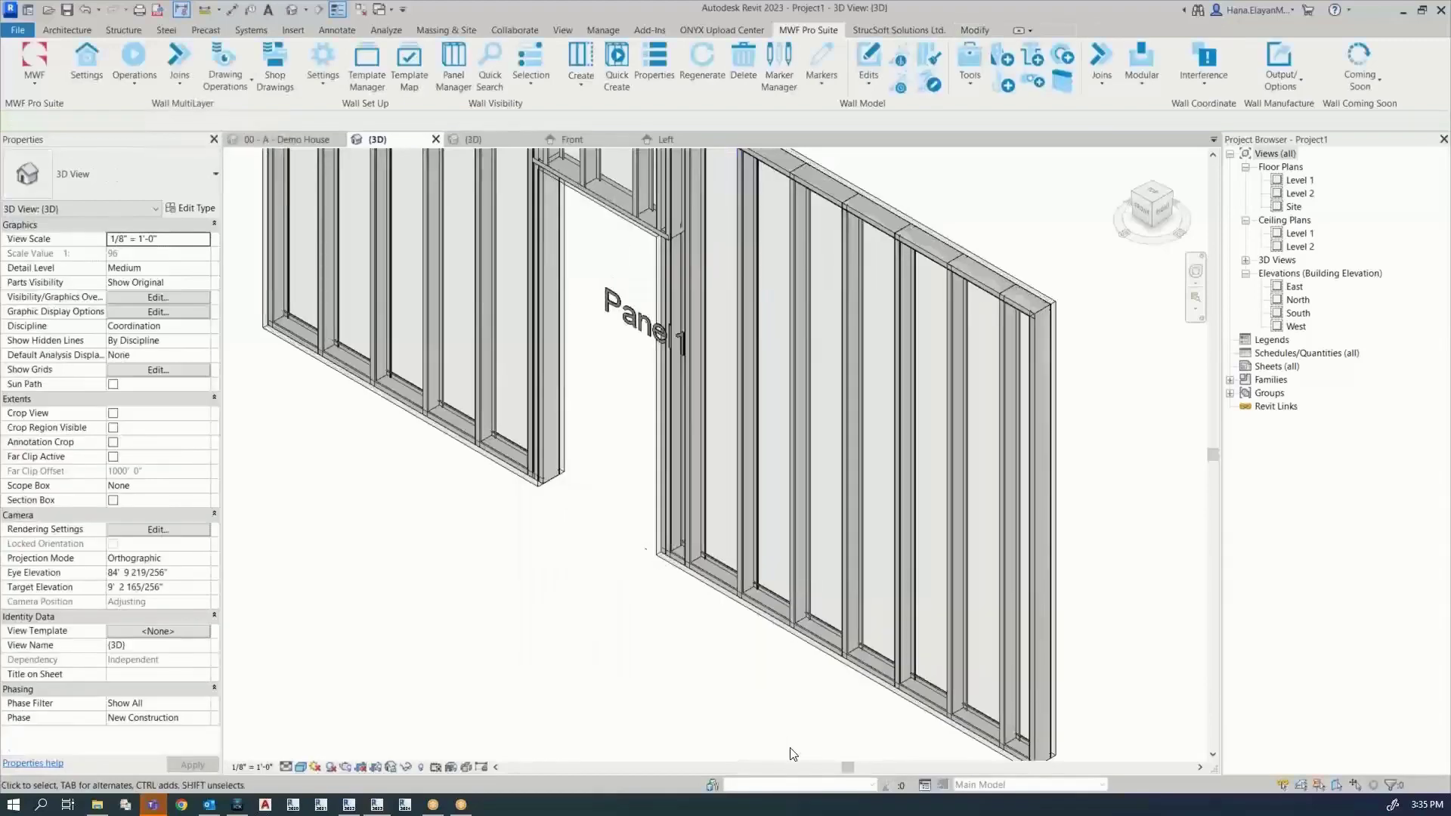
Step: Select the entire framed wall with all its Panel1 members and label, and copy it to the clipboard
click(751, 572)
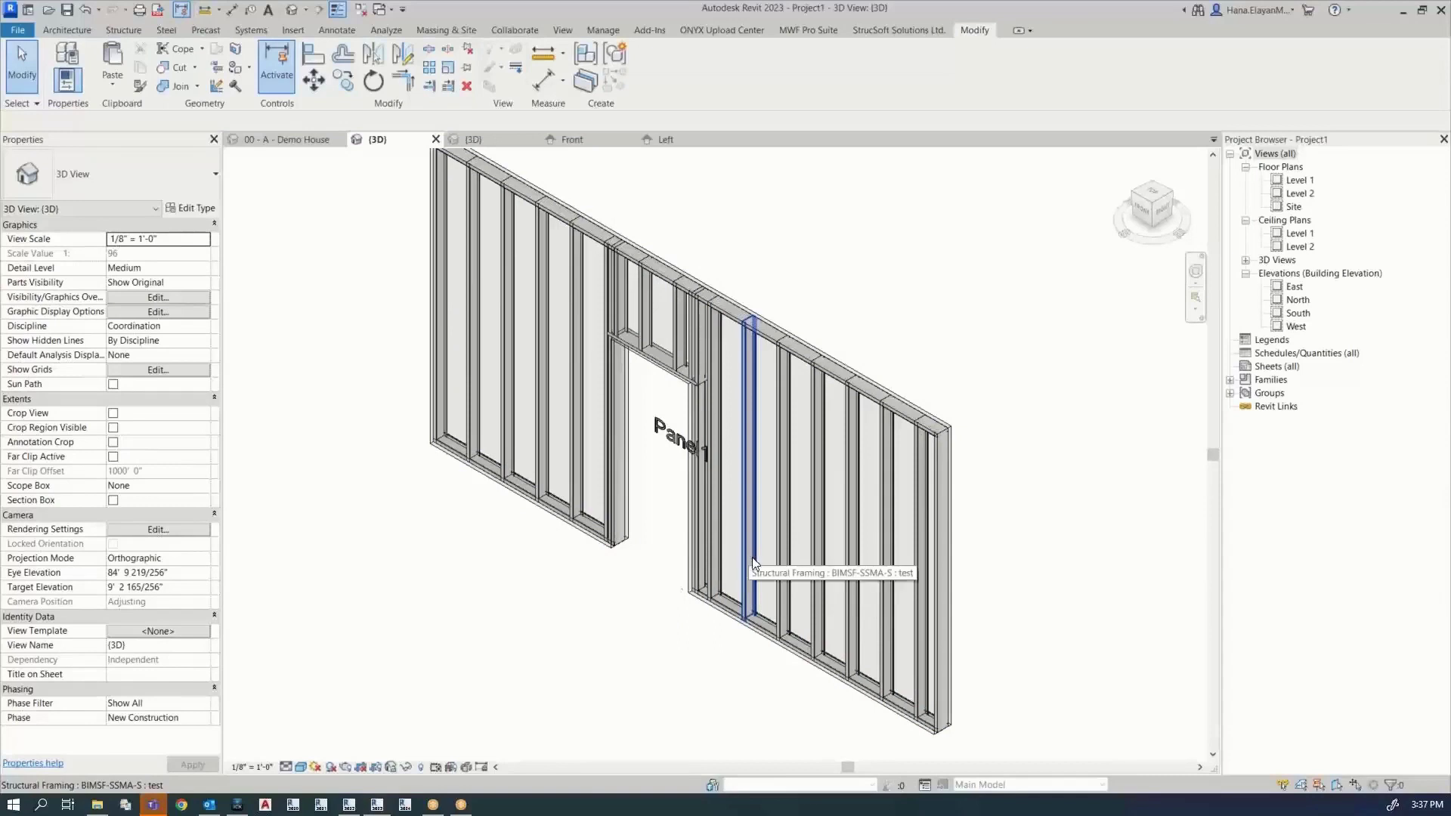
drag(1042, 730, 390, 195)
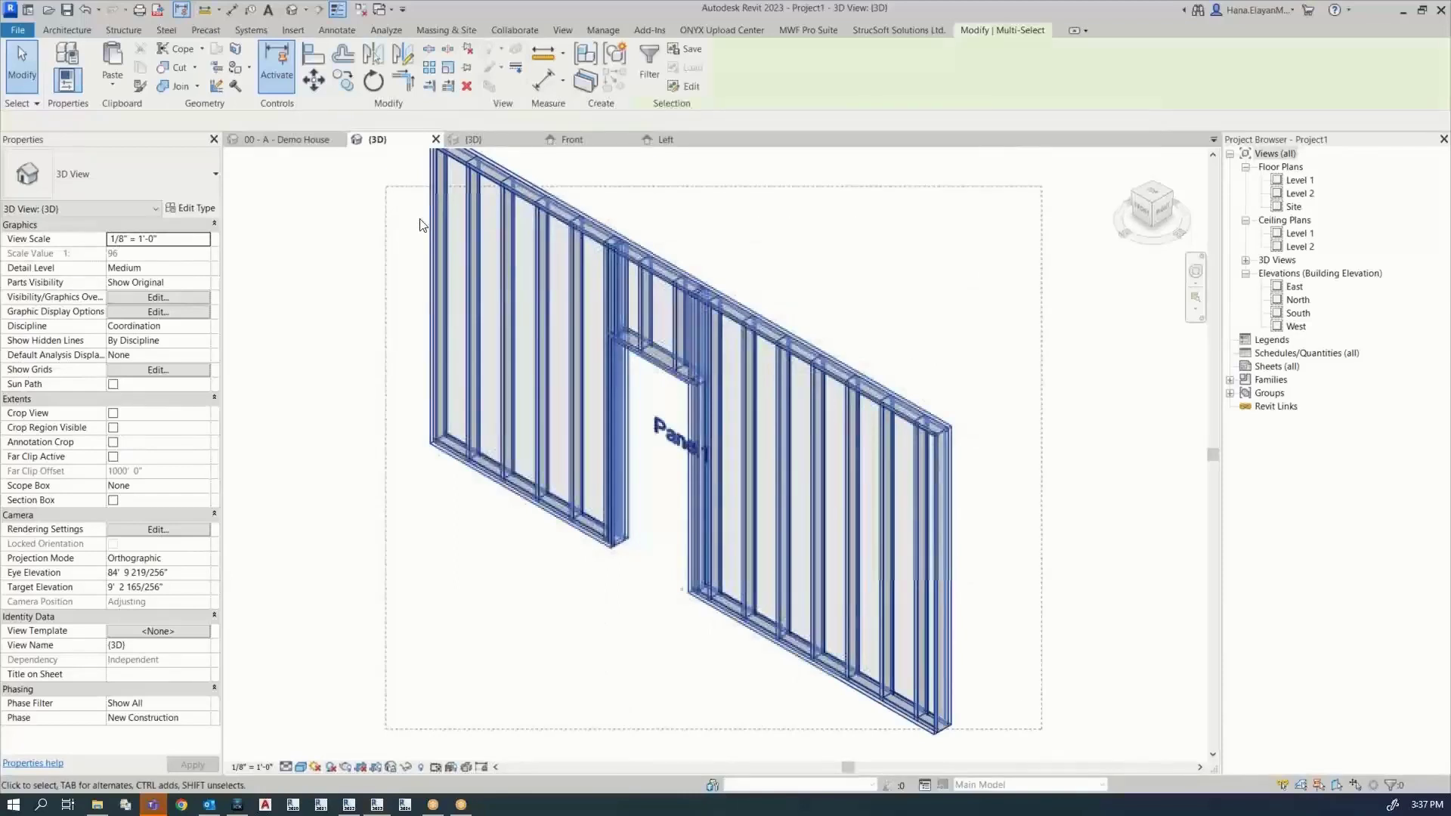
drag(686, 357, 750, 401)
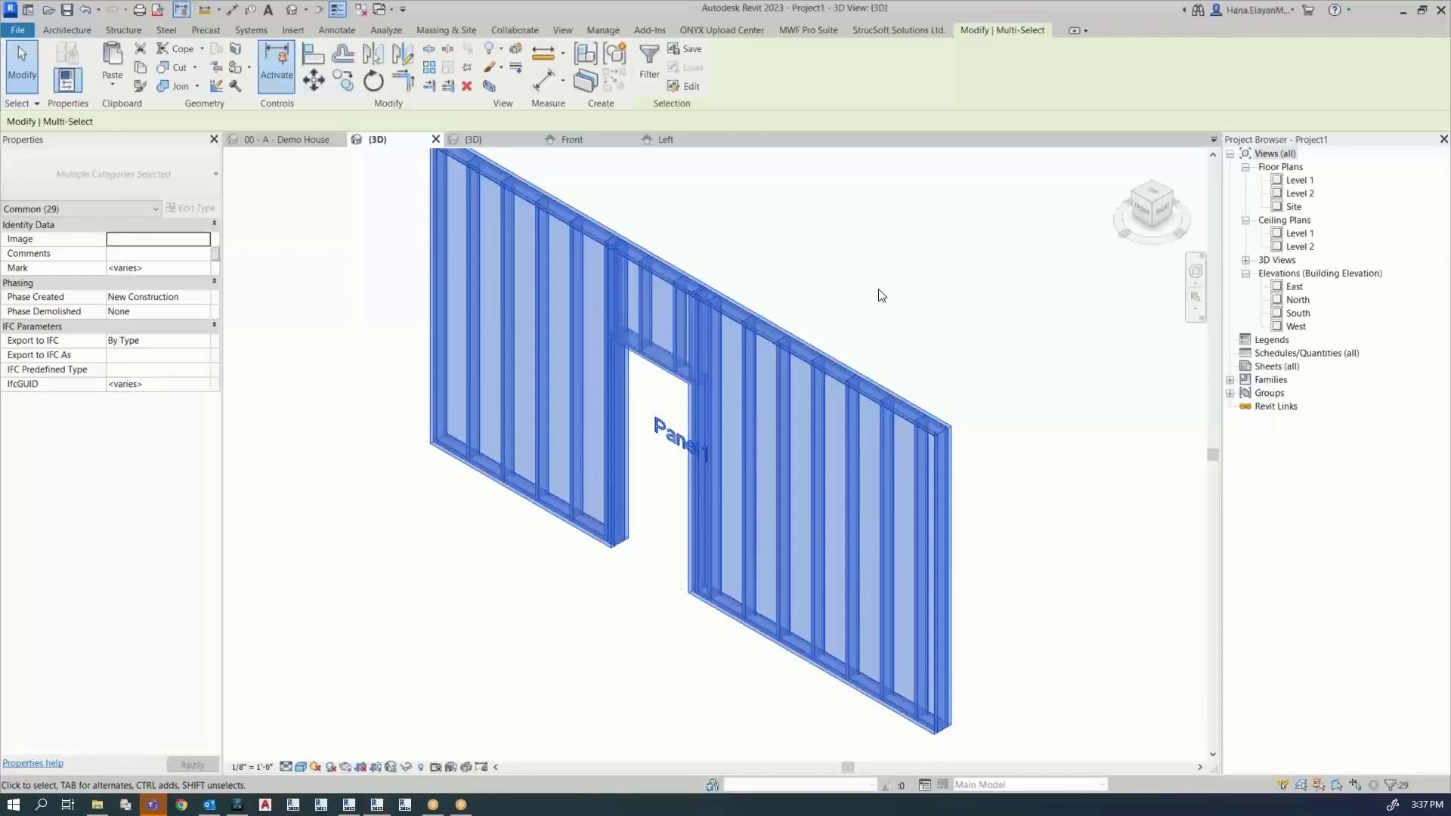
Step: Switch to the 00 - A - Demo House view and paste the copied wall panel beside the ground-floor framing, accepting the duplicate types
click(297, 139)
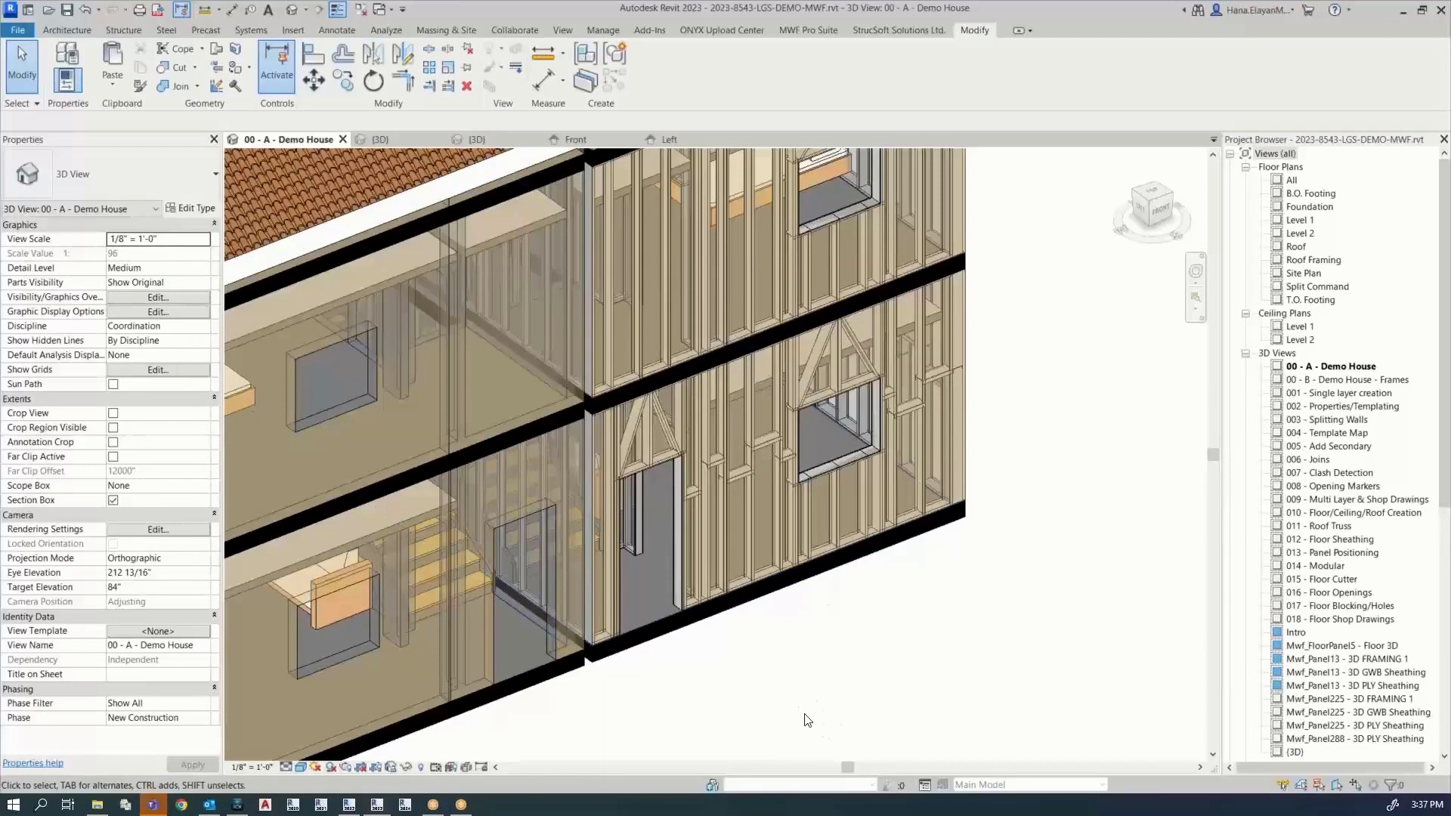
key(ctrl+v)
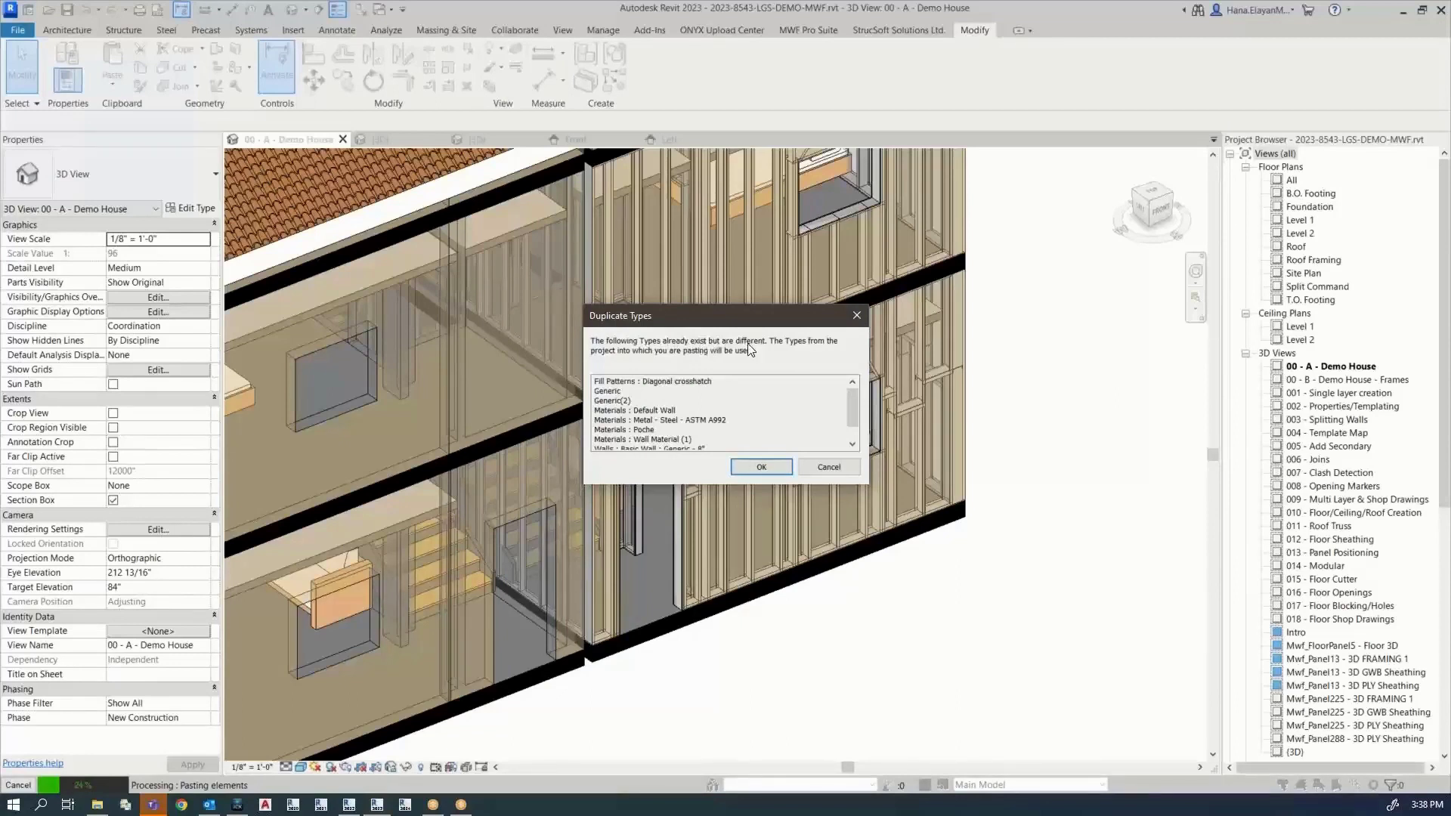
double_click(852, 445)
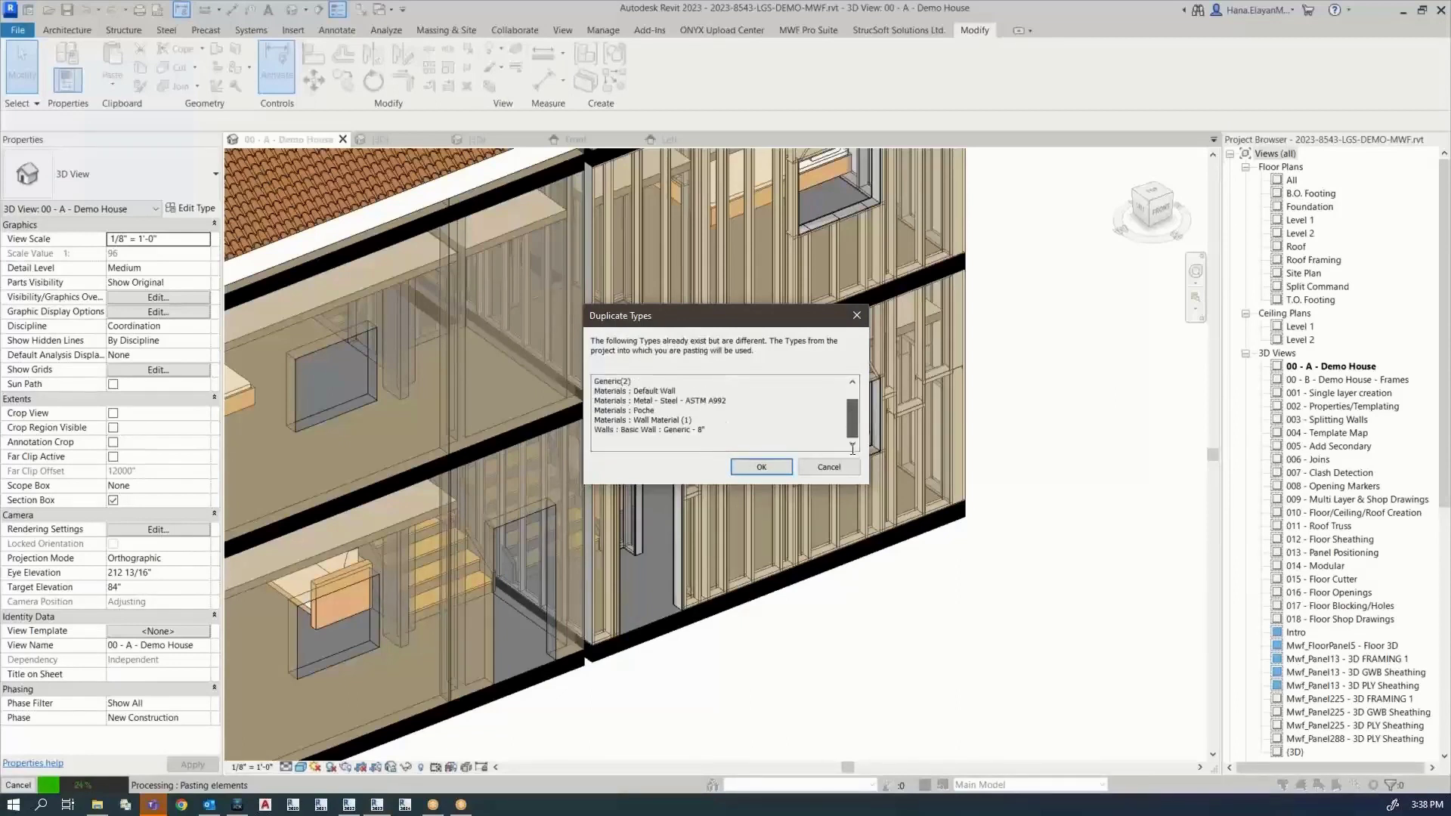
click(763, 467)
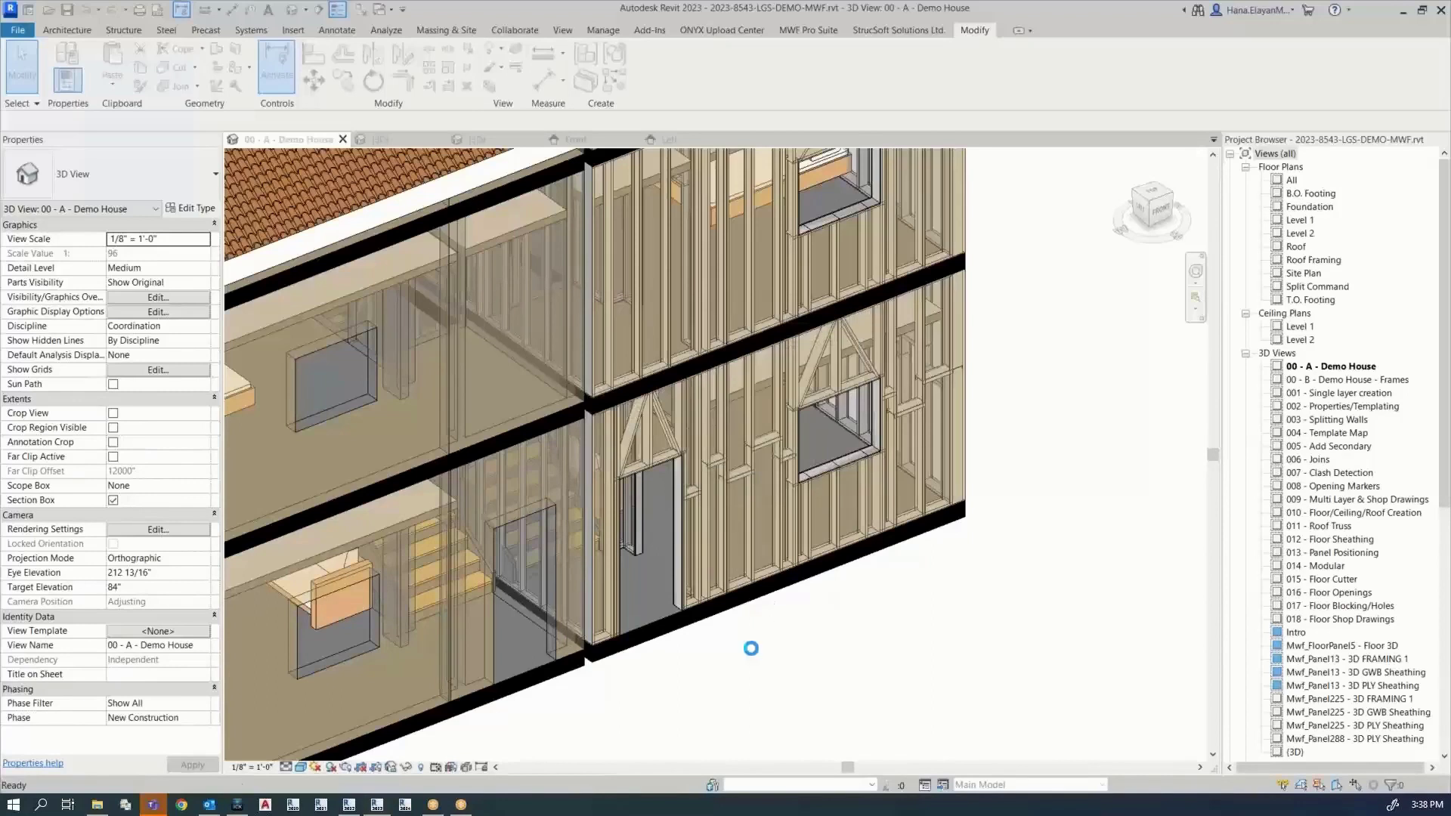
click(793, 639)
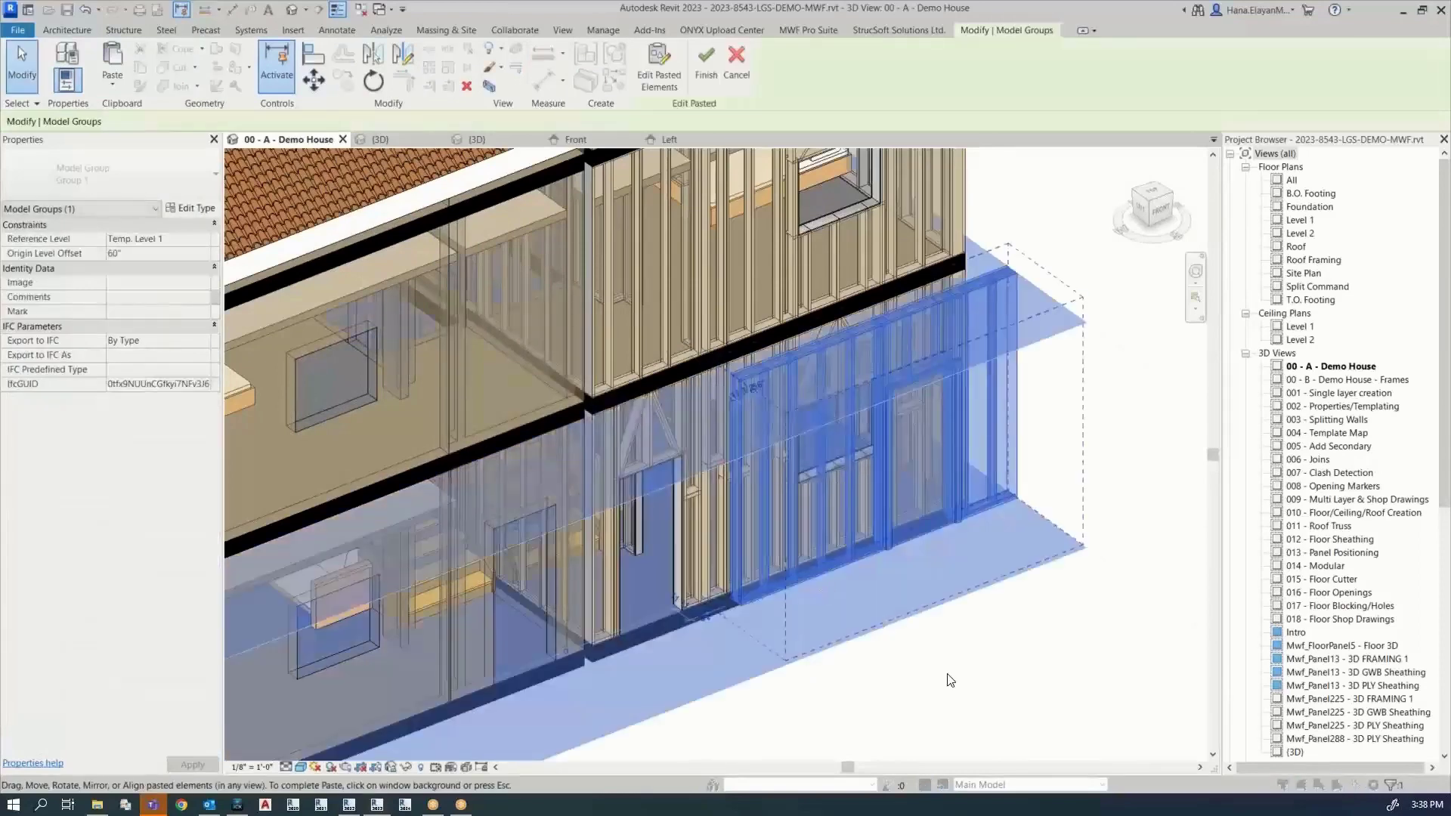
click(949, 677)
Step: Select a vertical stud of the pasted panel left of its door to inspect its family type
scroll(792, 523, up, 3)
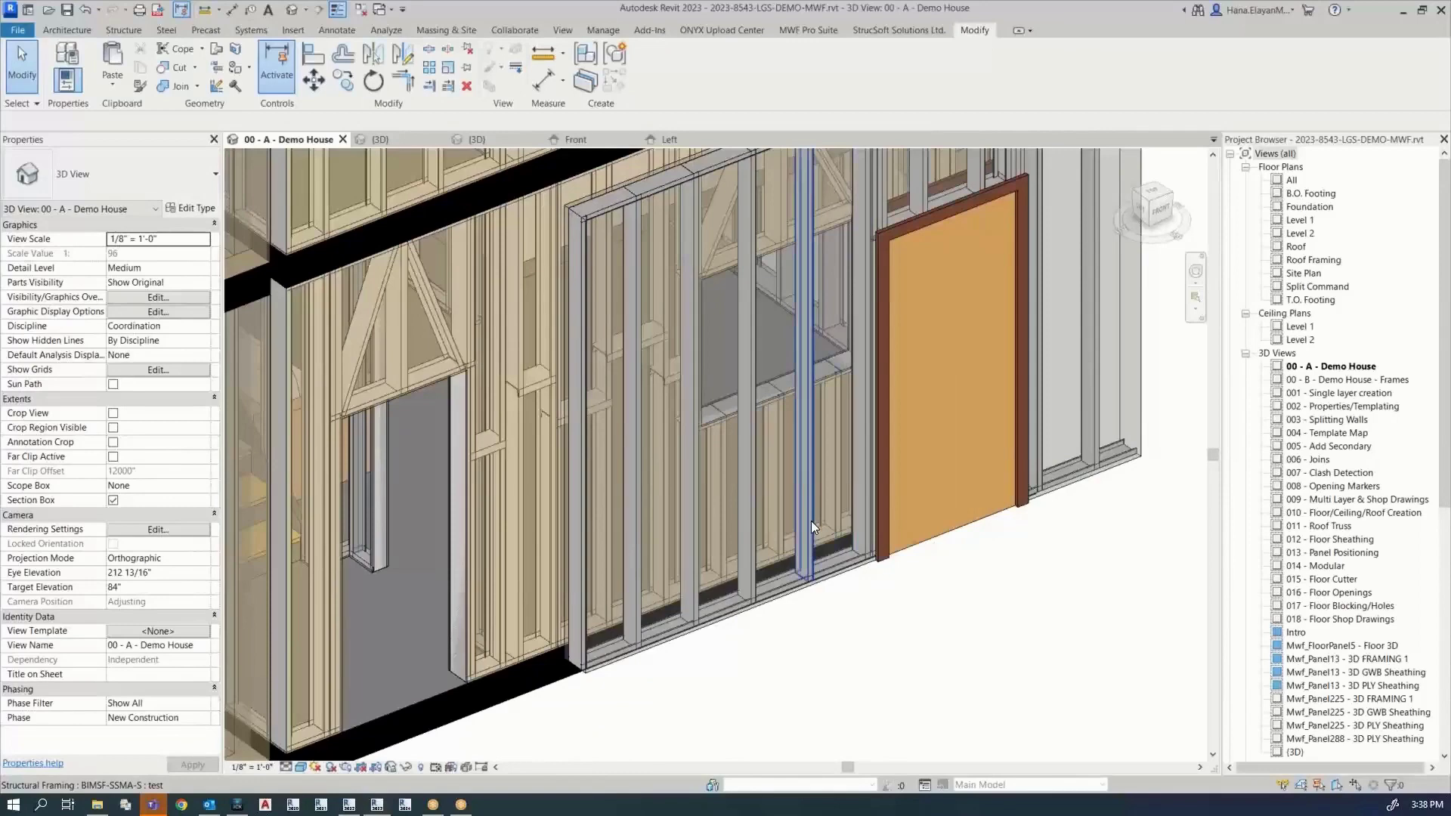
click(810, 520)
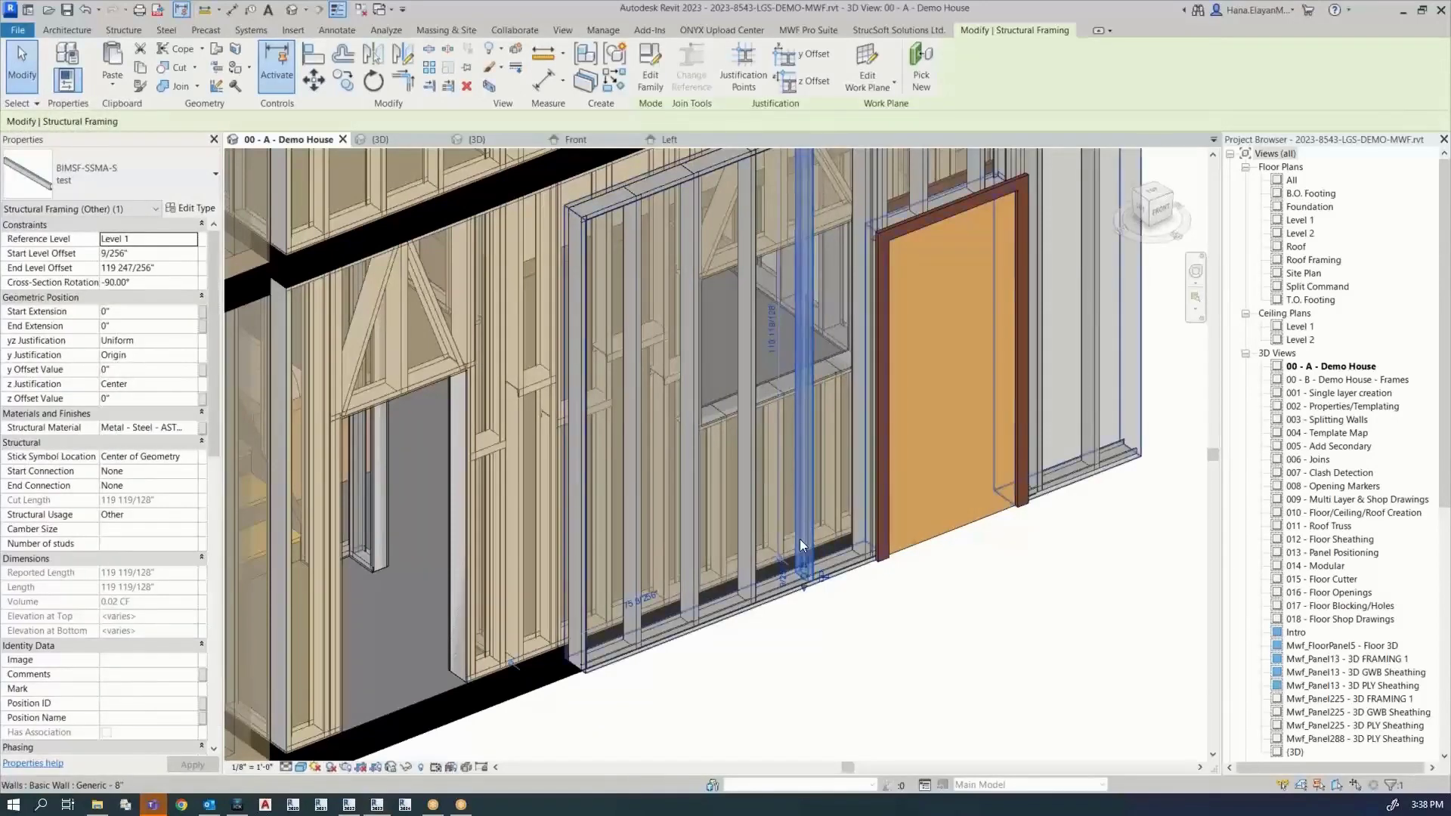
scroll(807, 540, down, 2)
middle_drag(809, 544, 760, 642)
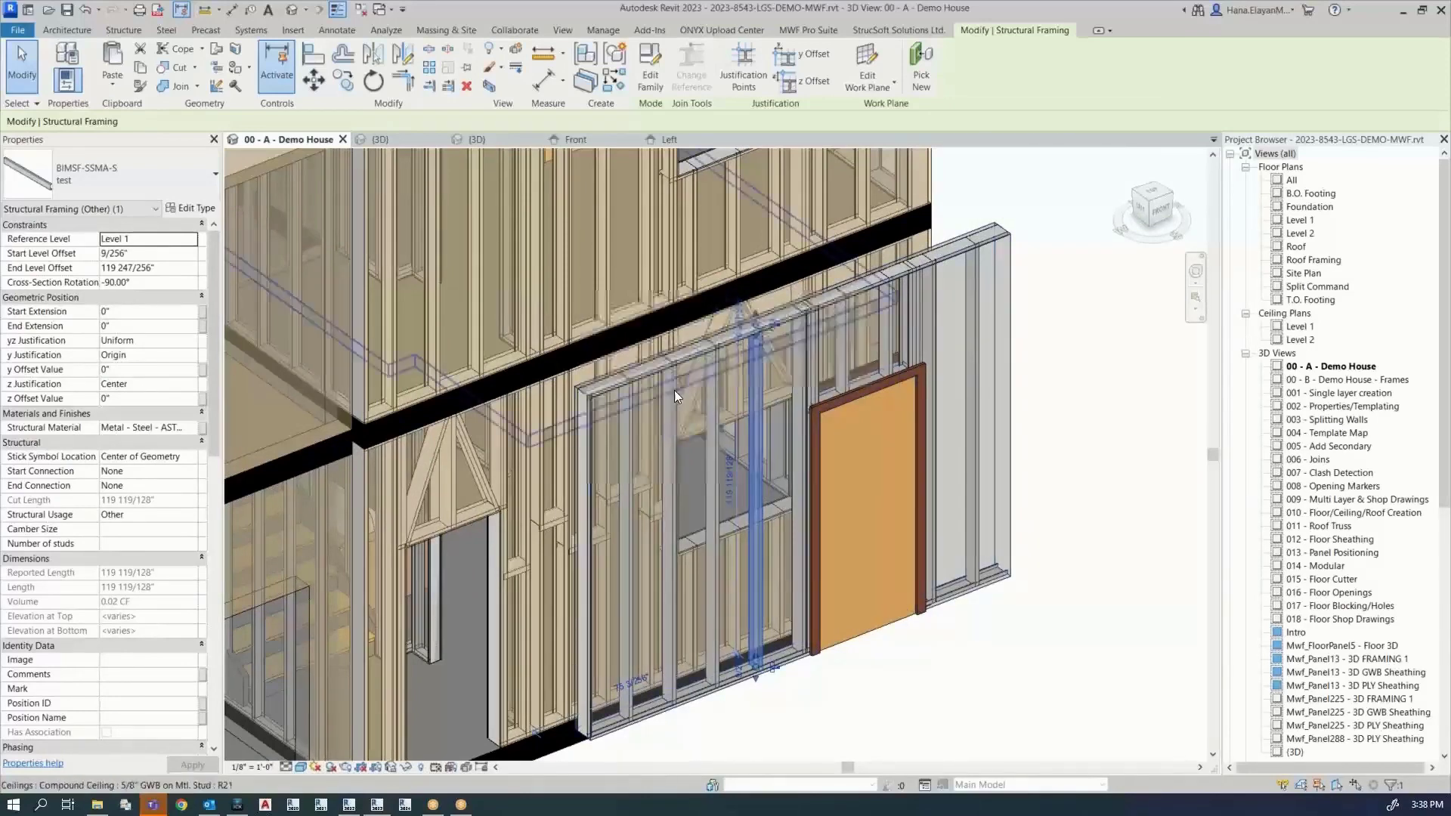
Step: Select the entire pasted wall panel from the top view and delete it from the demo house
click(1158, 189)
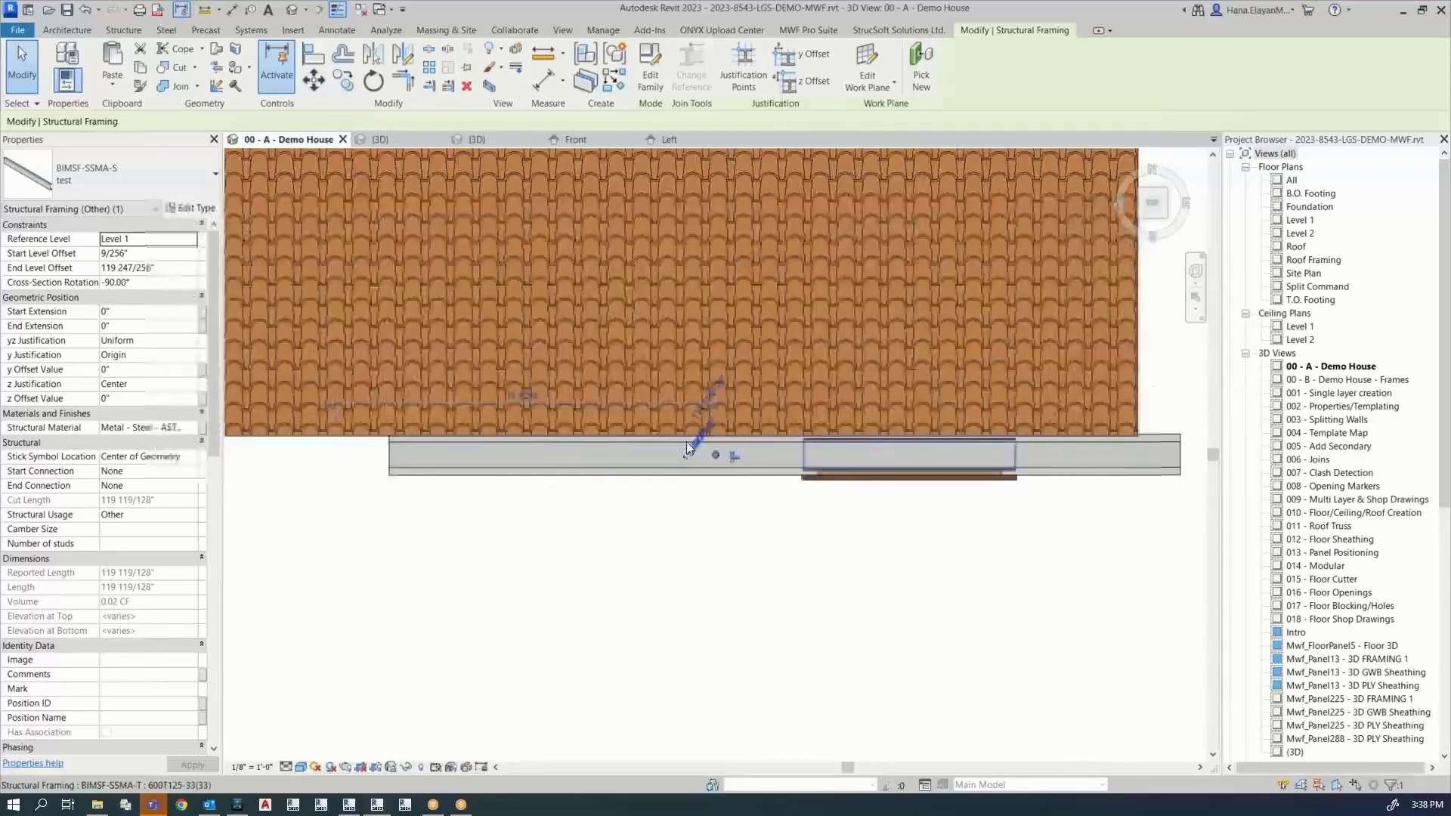
click(444, 538)
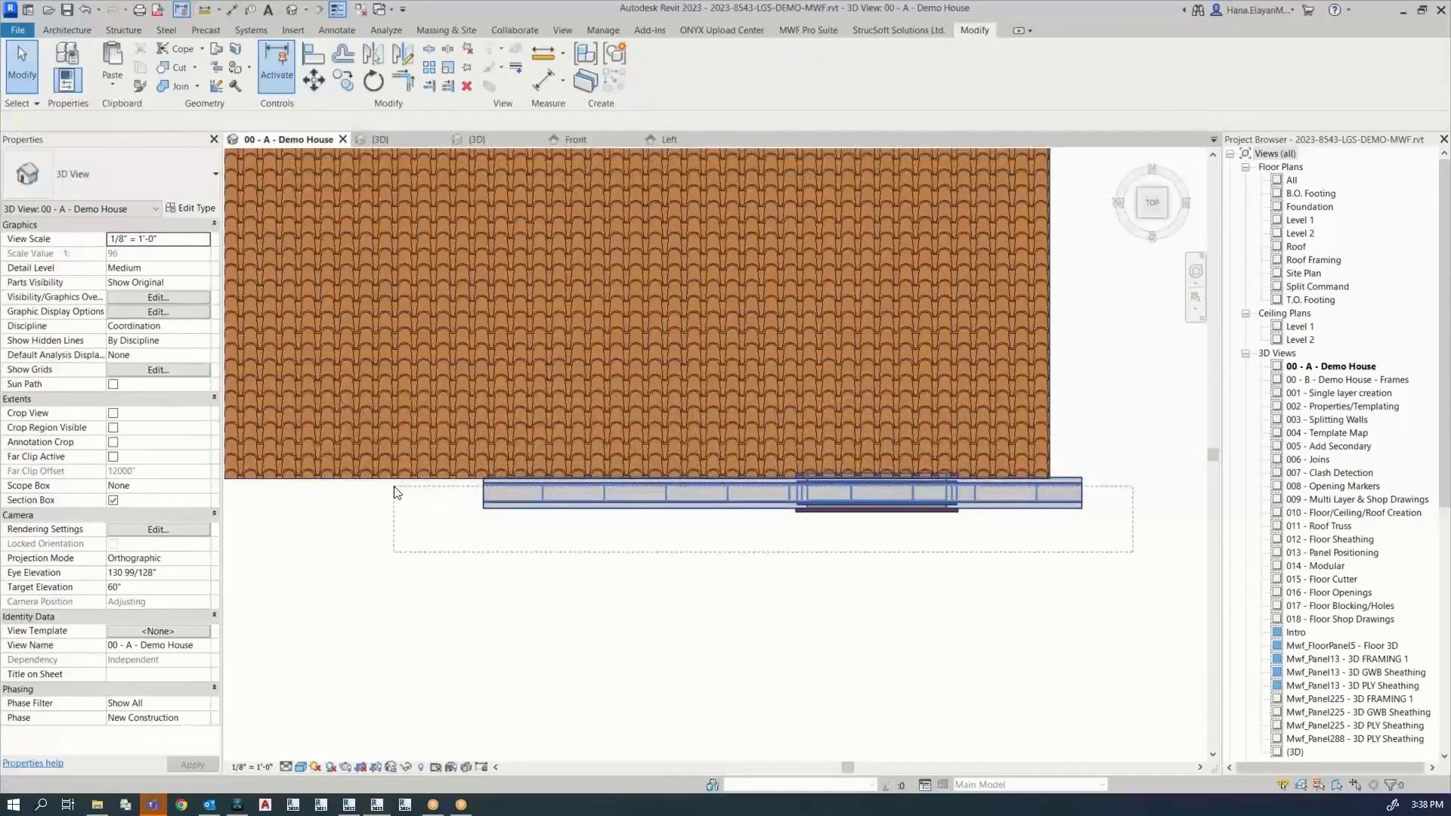
click(399, 490)
key(Delete)
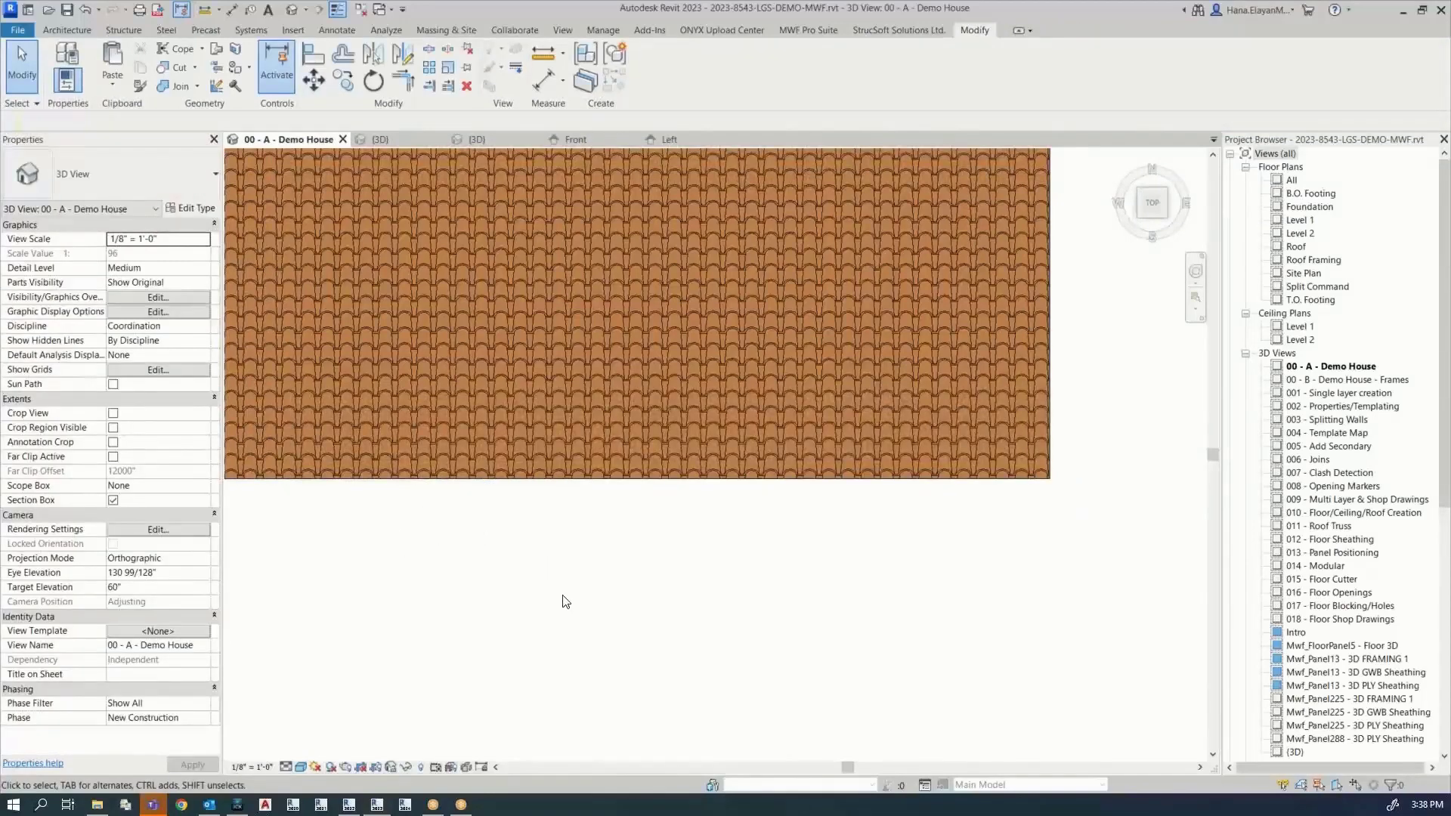
Step: Open the MWF properties of ground-floor Panel44 from one of its studs and set the horizontal and vertical stud types to BIMSF-SSMA-S : test
shift+middle_drag(565, 602, 764, 516)
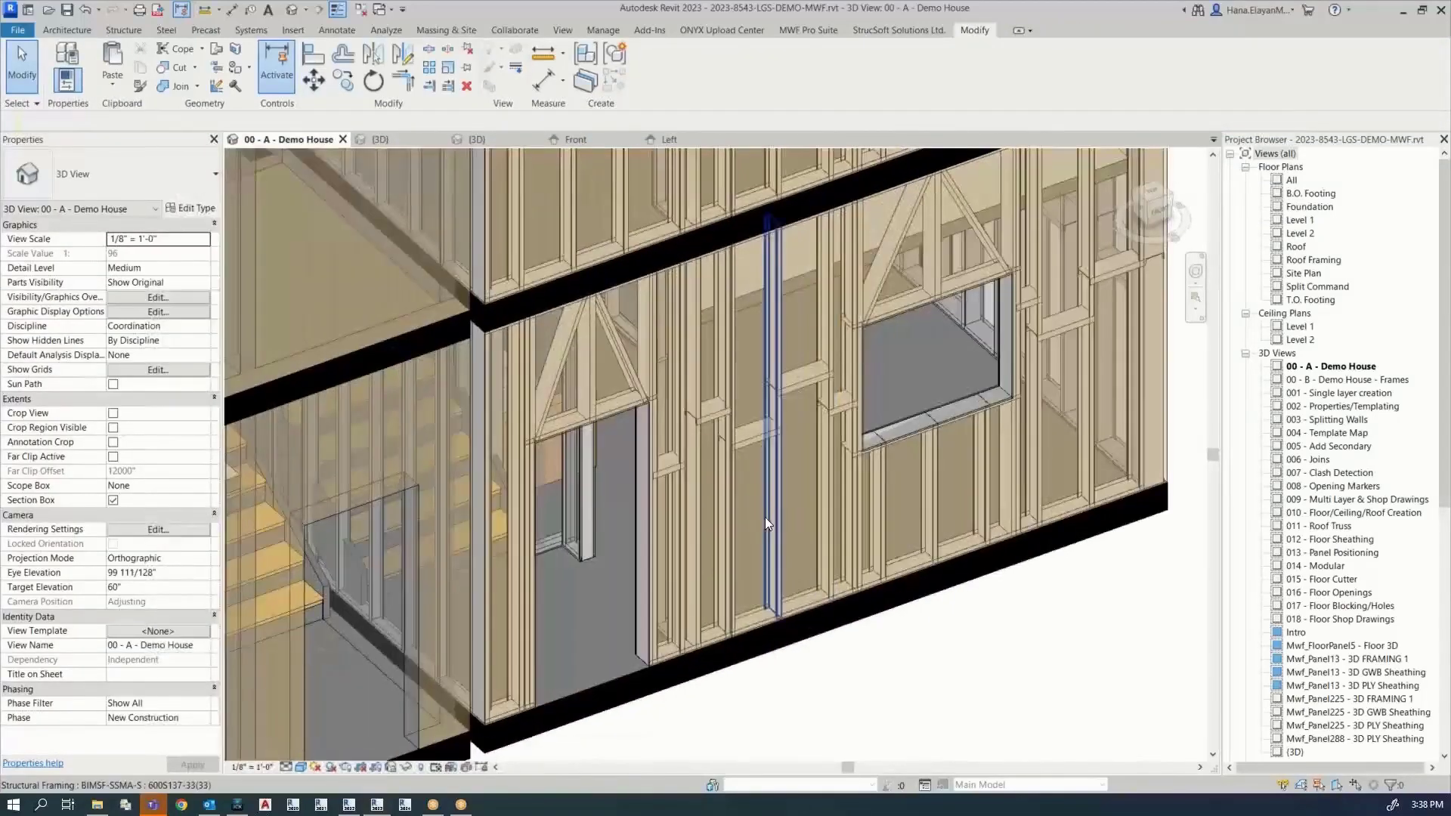
click(771, 516)
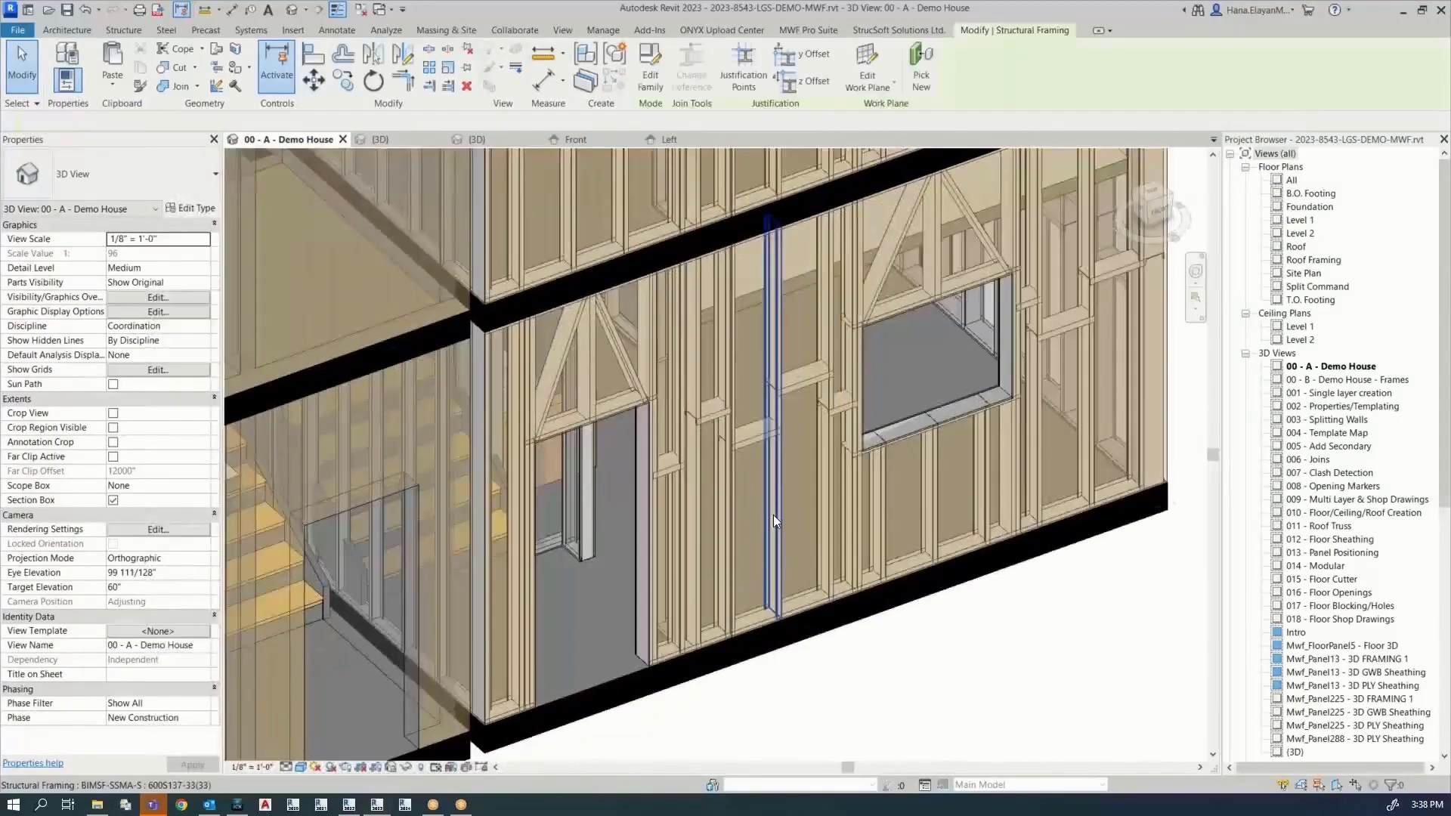
click(820, 36)
click(665, 62)
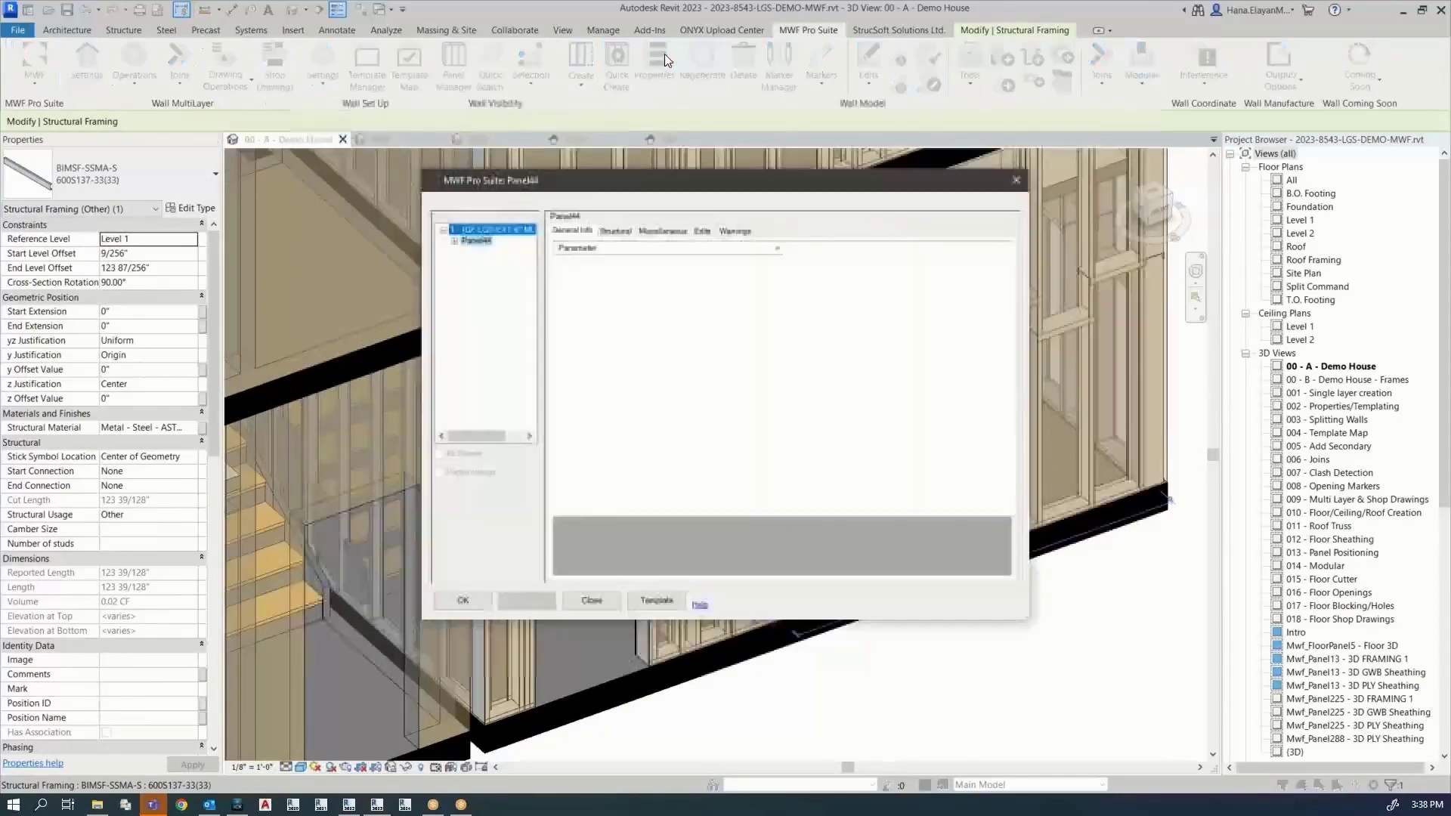
click(1004, 438)
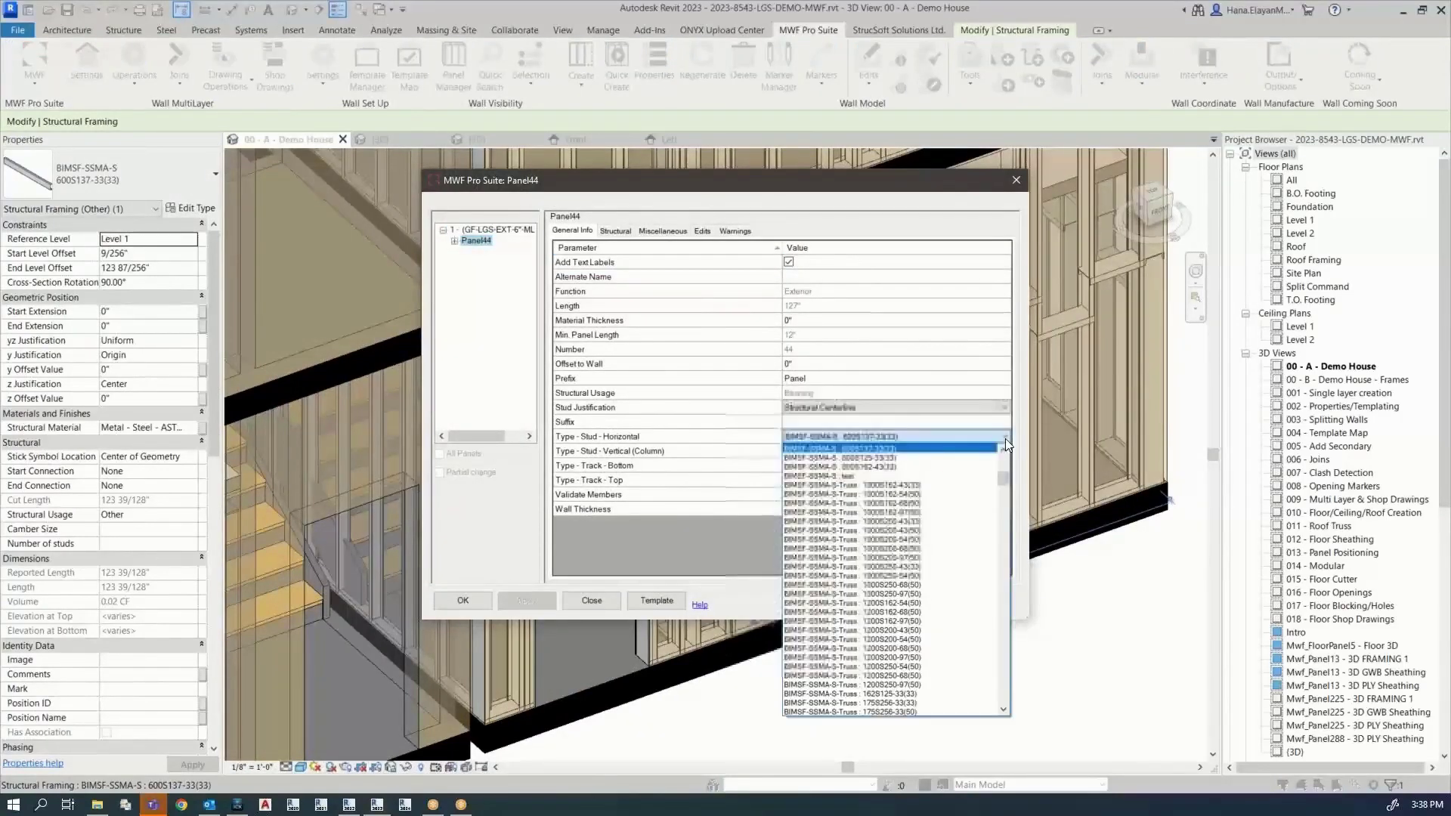
click(844, 479)
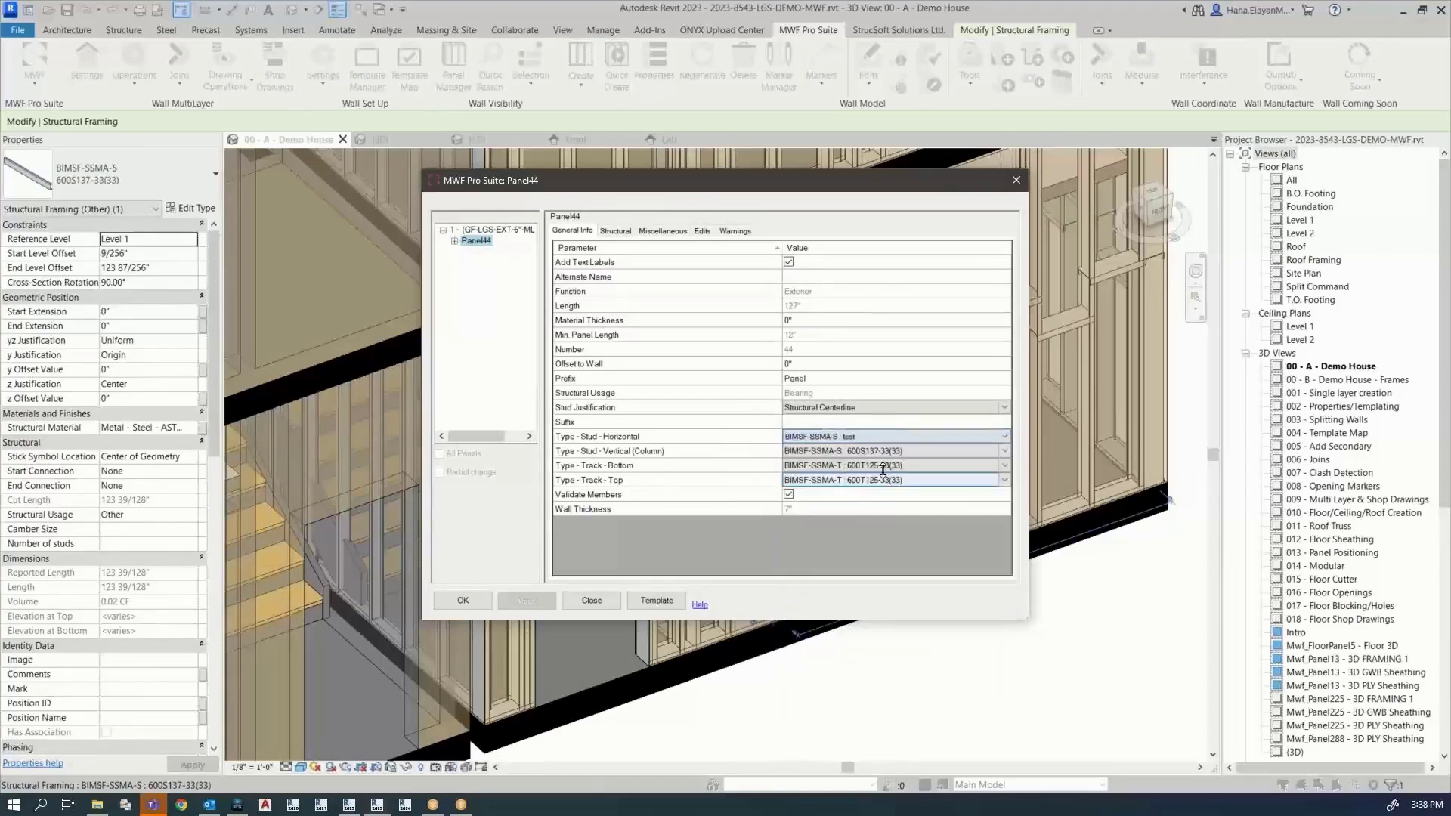
click(1005, 451)
click(838, 489)
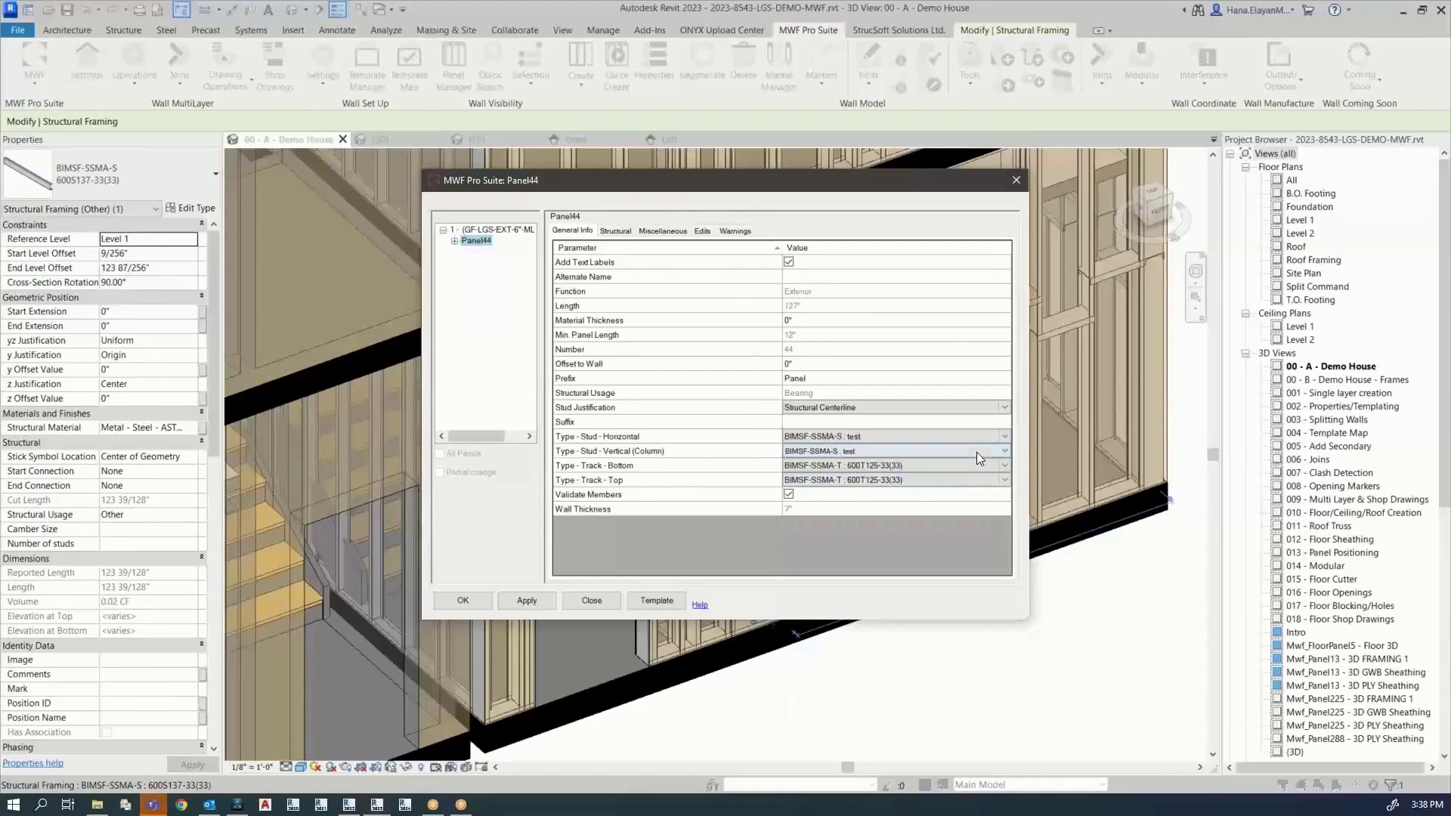
Step: Set Panel44's bottom and top track types to BIMSF-SSMA-S : test and accept the panel properties
click(1004, 465)
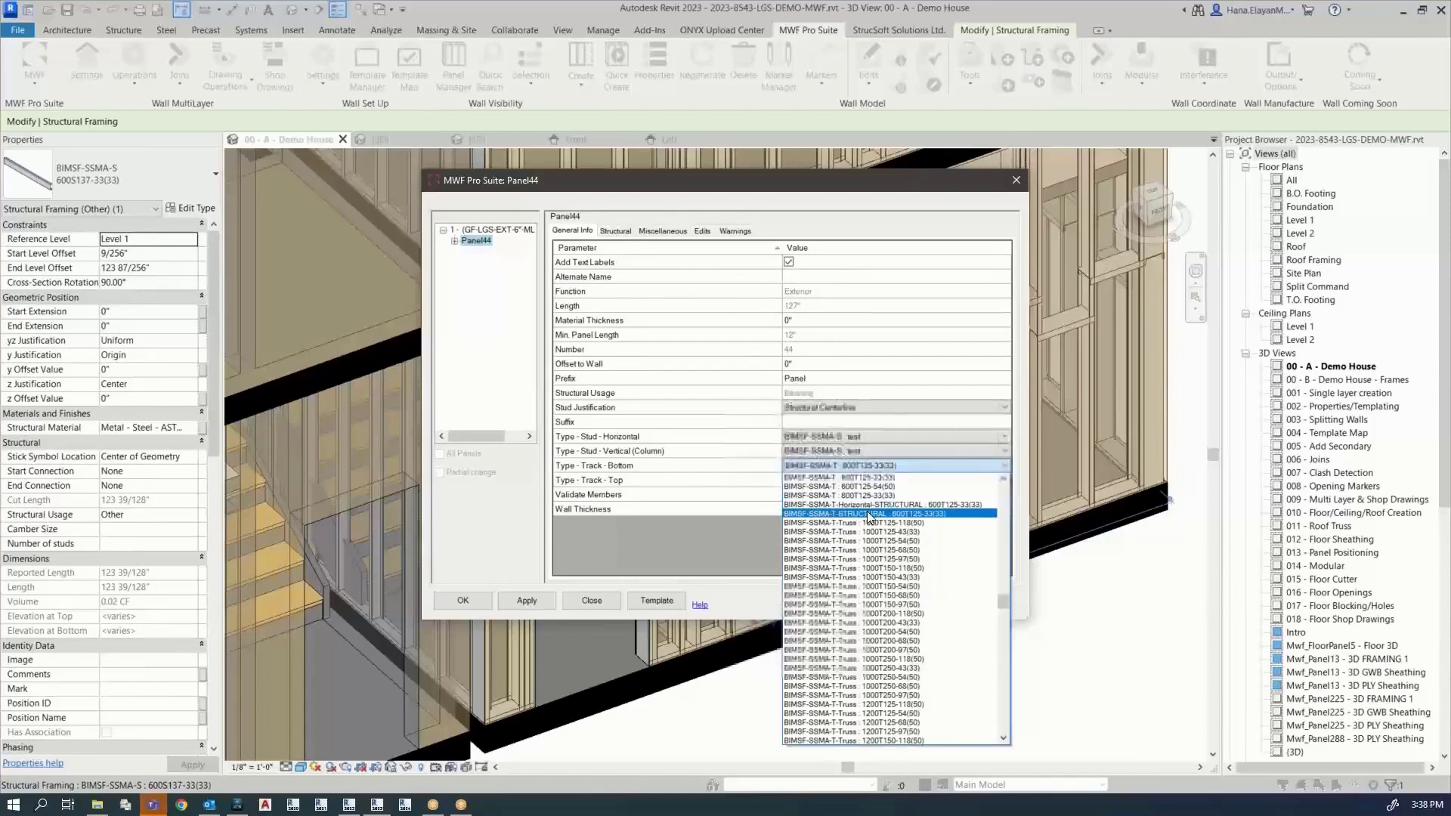
scroll(867, 512, up, 3)
scroll(867, 529, up, 5)
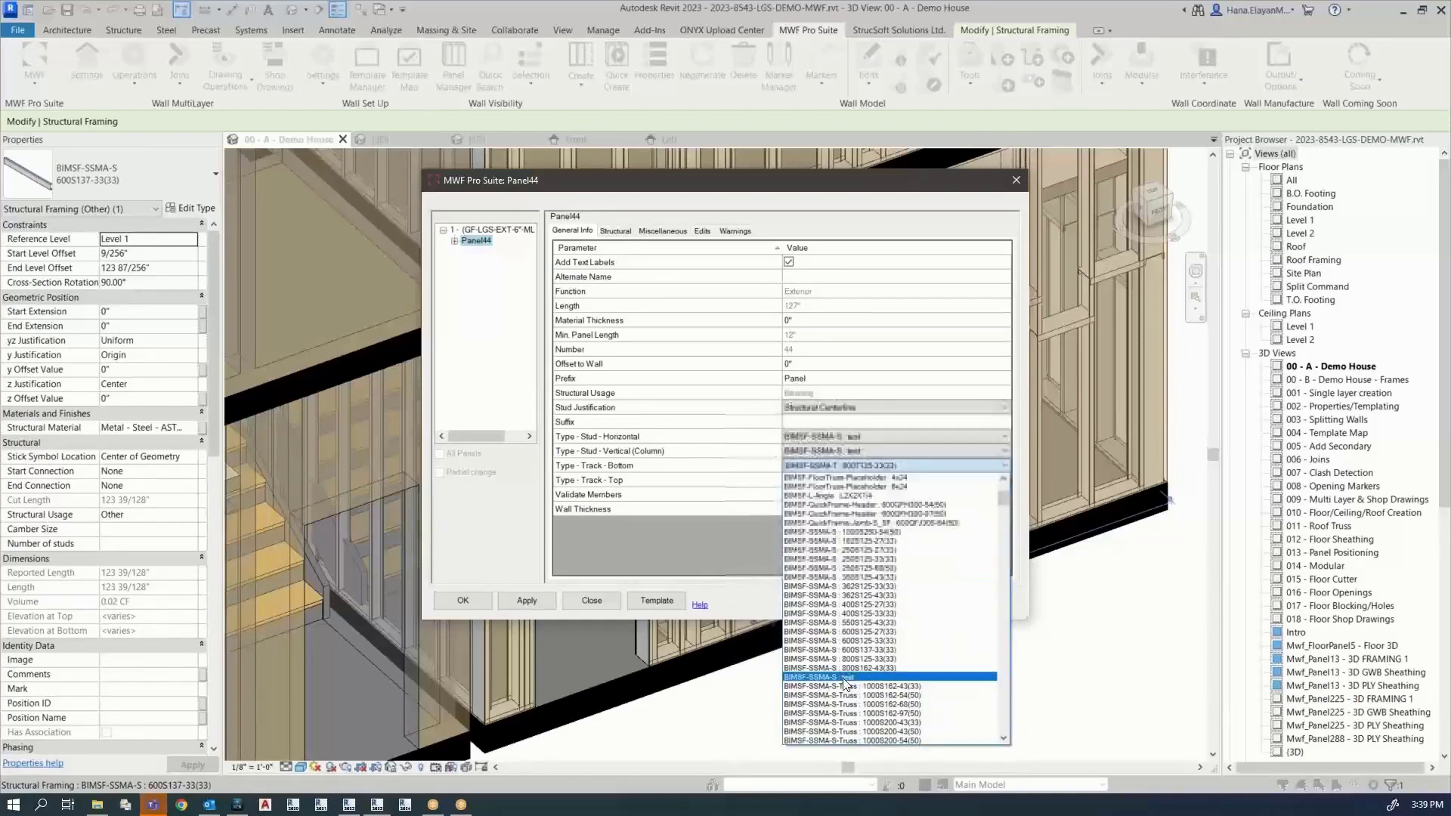
click(853, 674)
click(1005, 479)
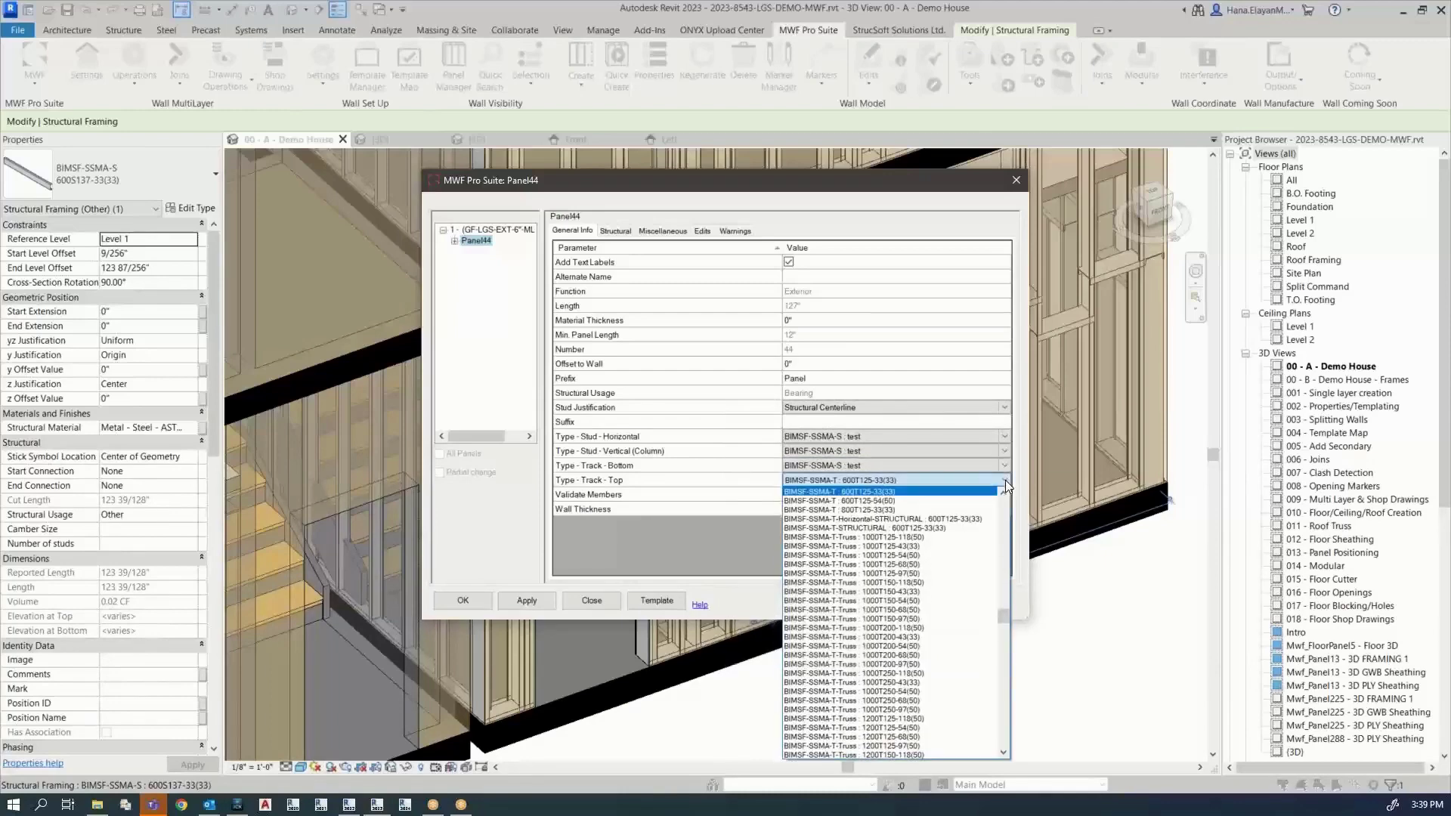
drag(1005, 614, 1000, 493)
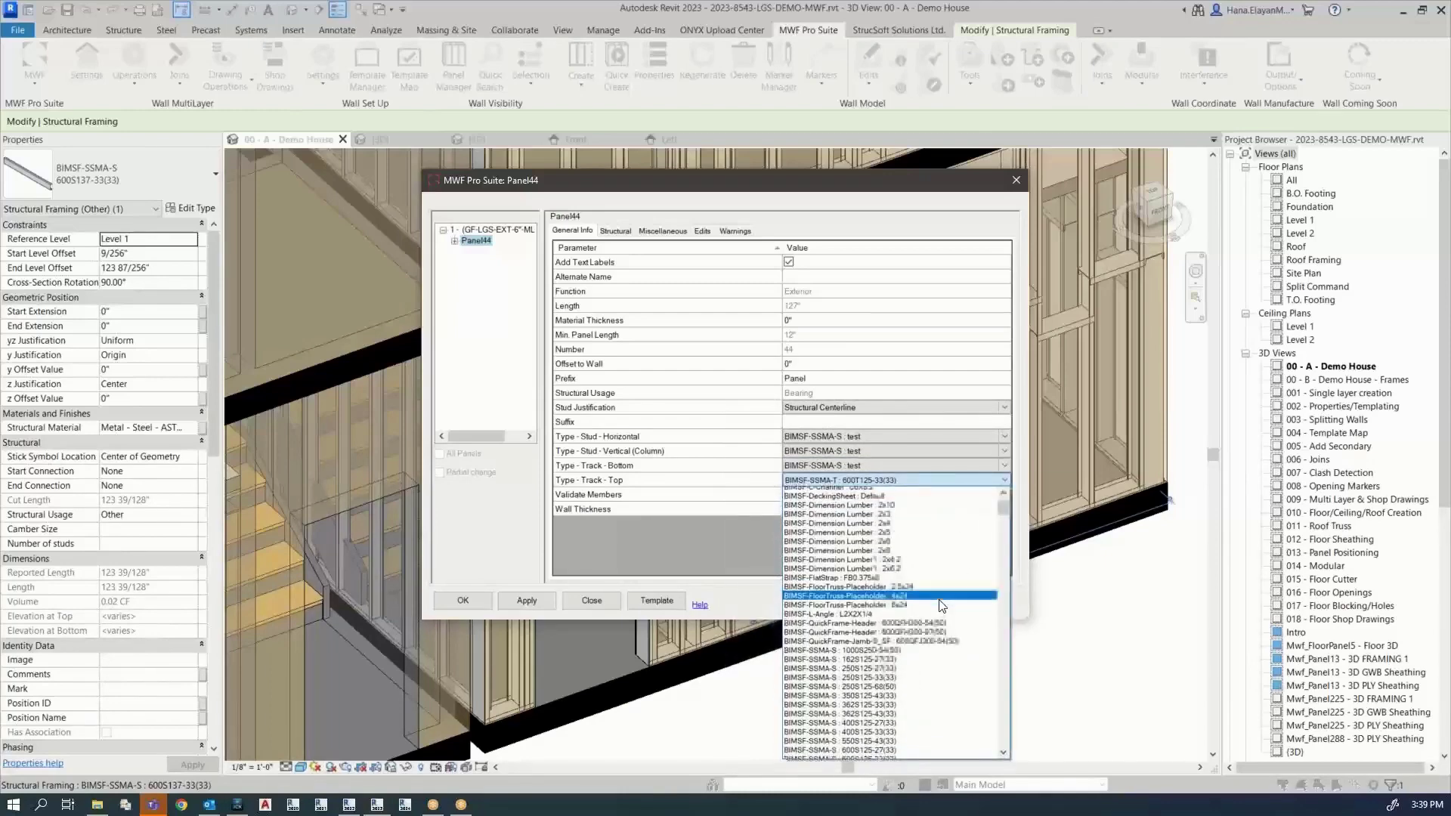
scroll(906, 627, down, 4)
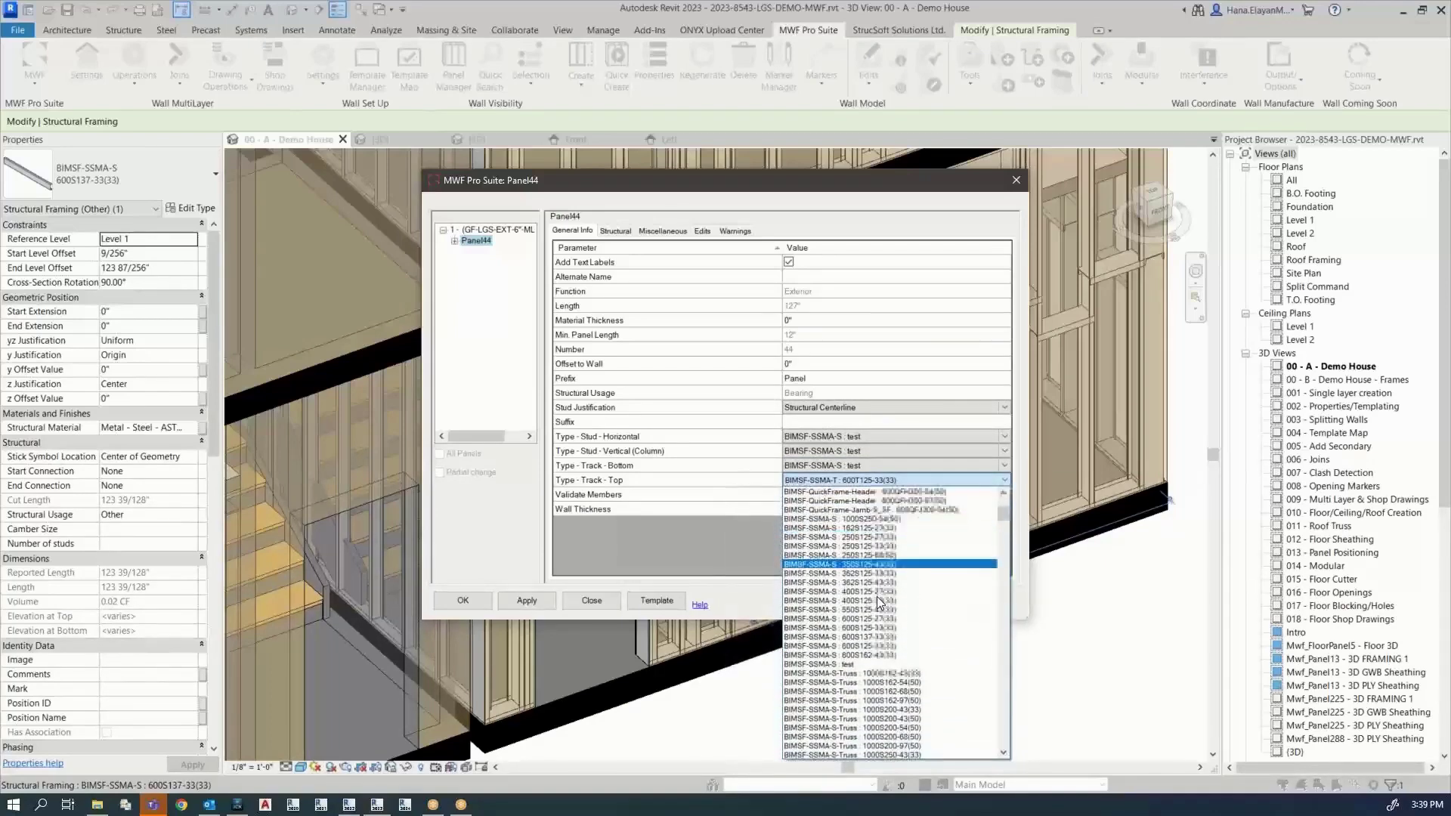
click(850, 665)
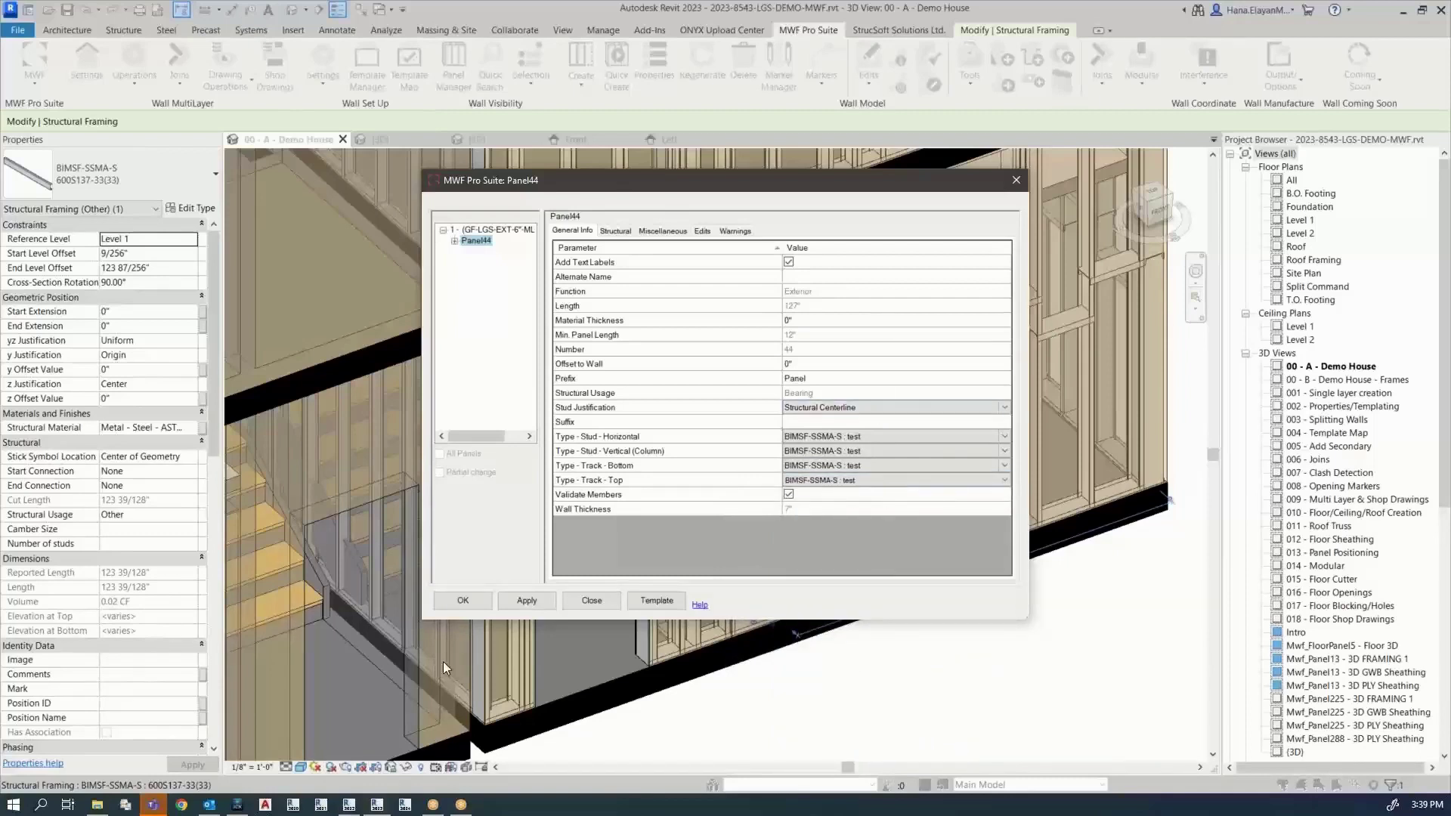
click(467, 607)
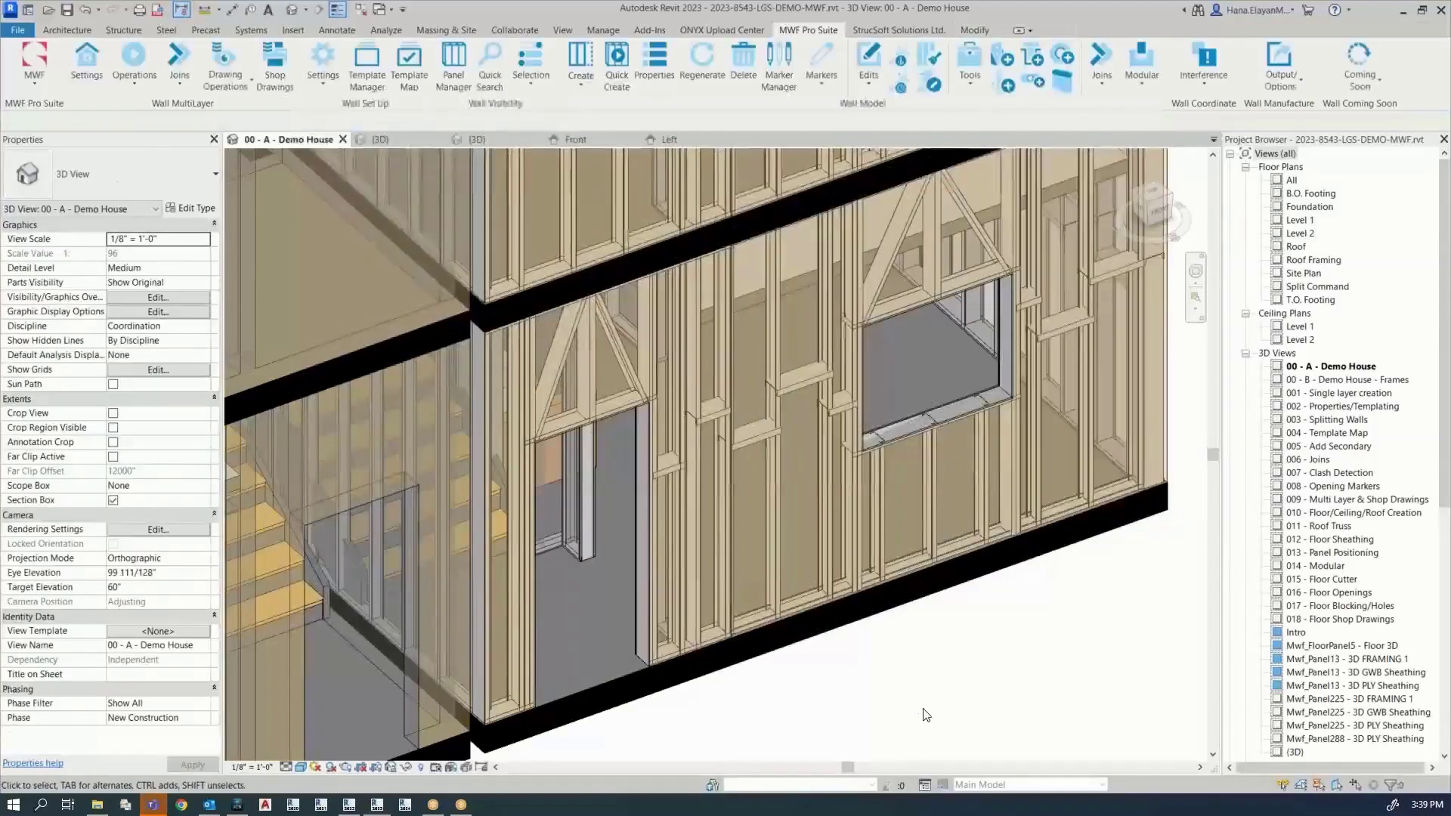
Step: Check the type of a vertical stud in Panel44, and return to the Project1 3D view with the framed wall deselected
click(777, 577)
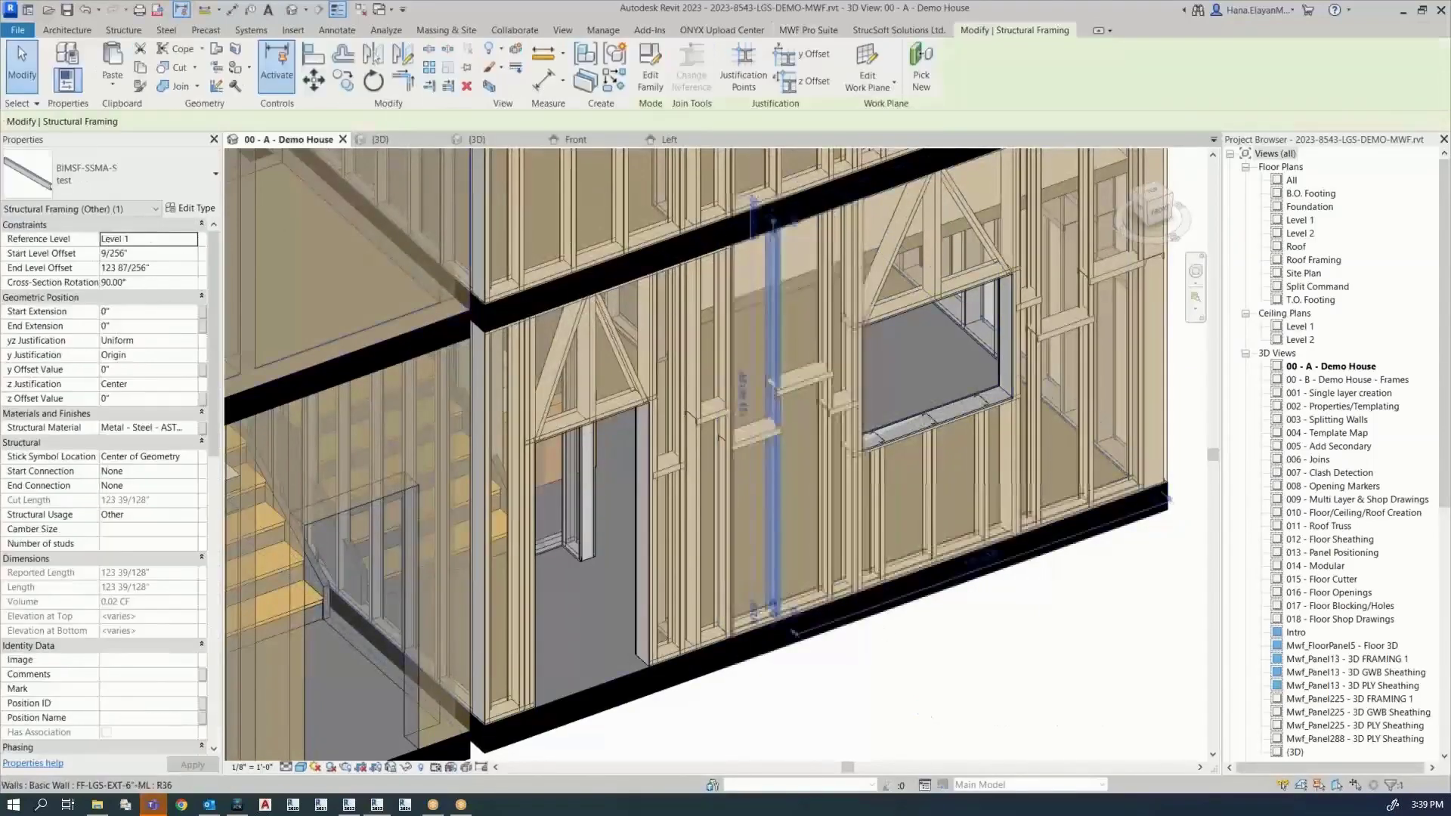
key(Escape)
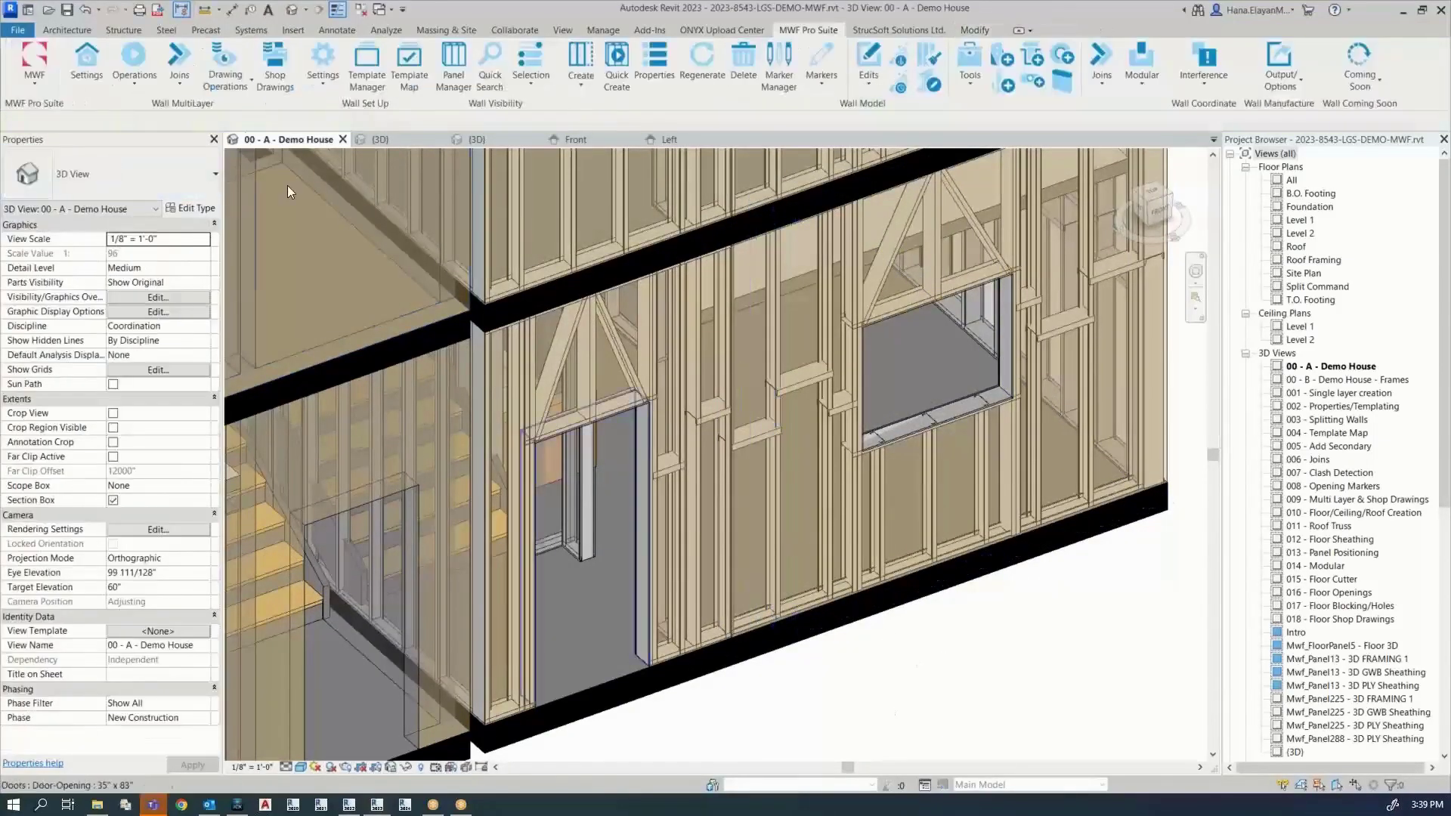
click(392, 140)
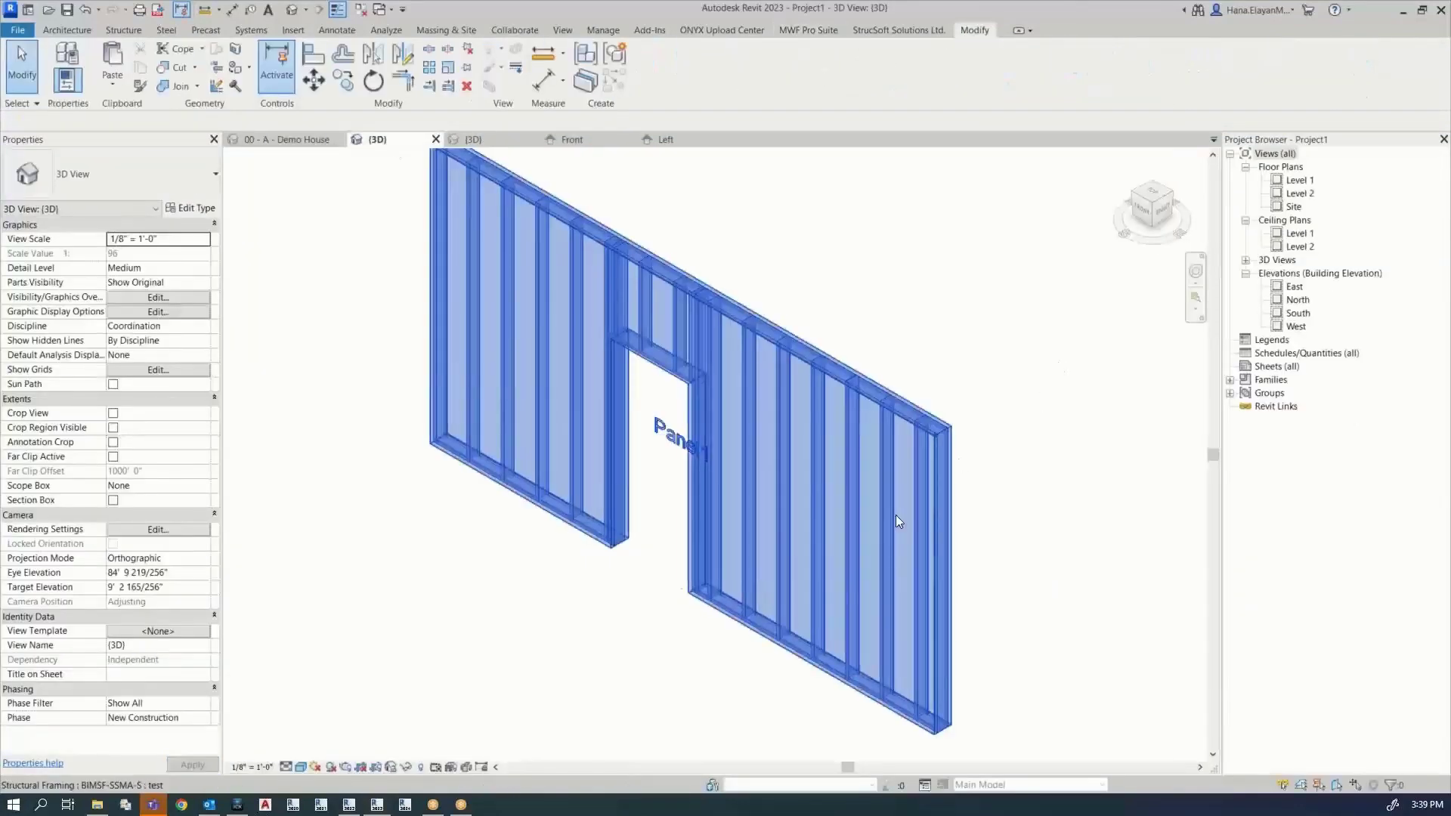
click(819, 611)
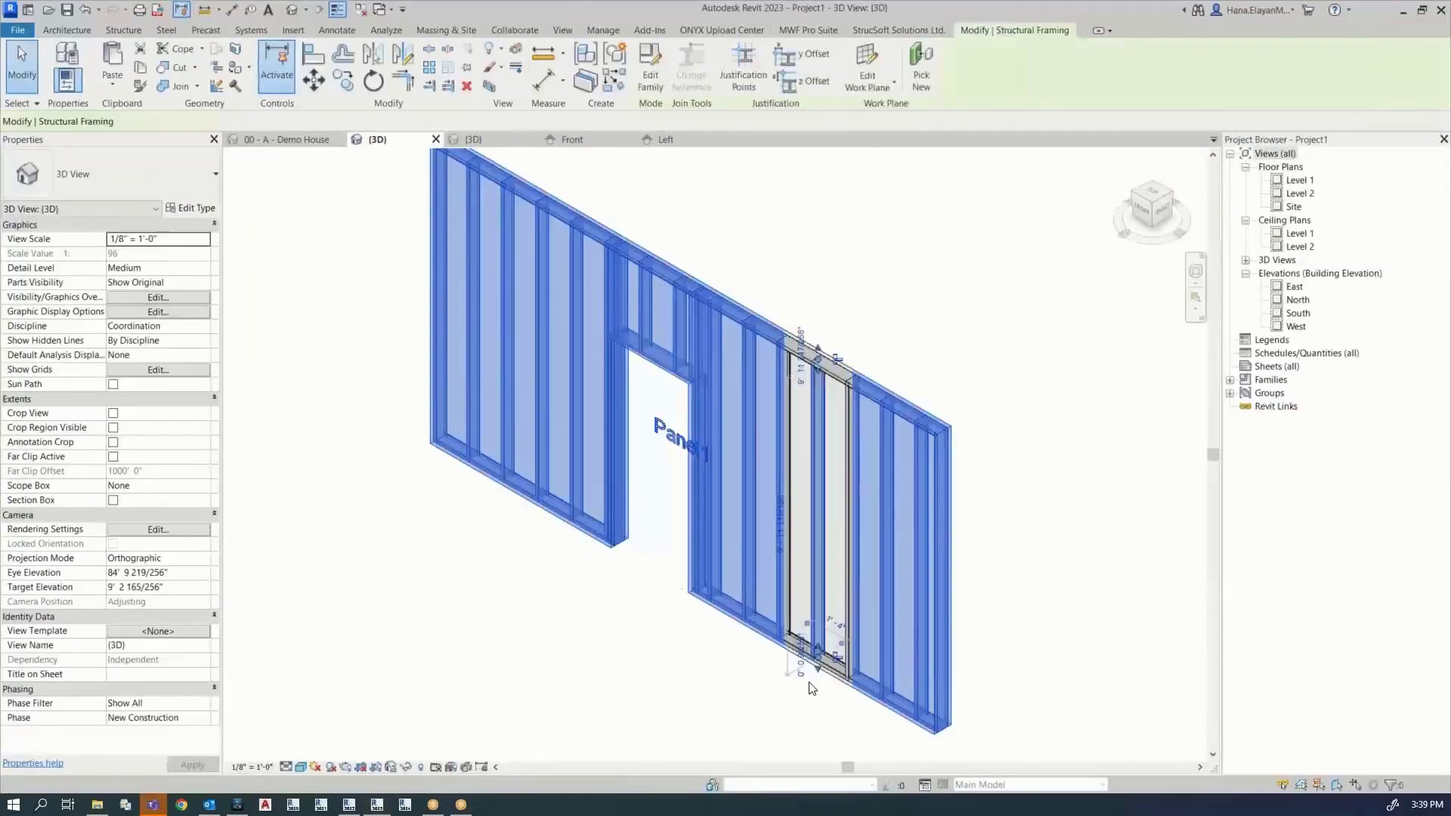
click(764, 689)
scroll(506, 652, down, 2)
scroll(532, 590, up, 4)
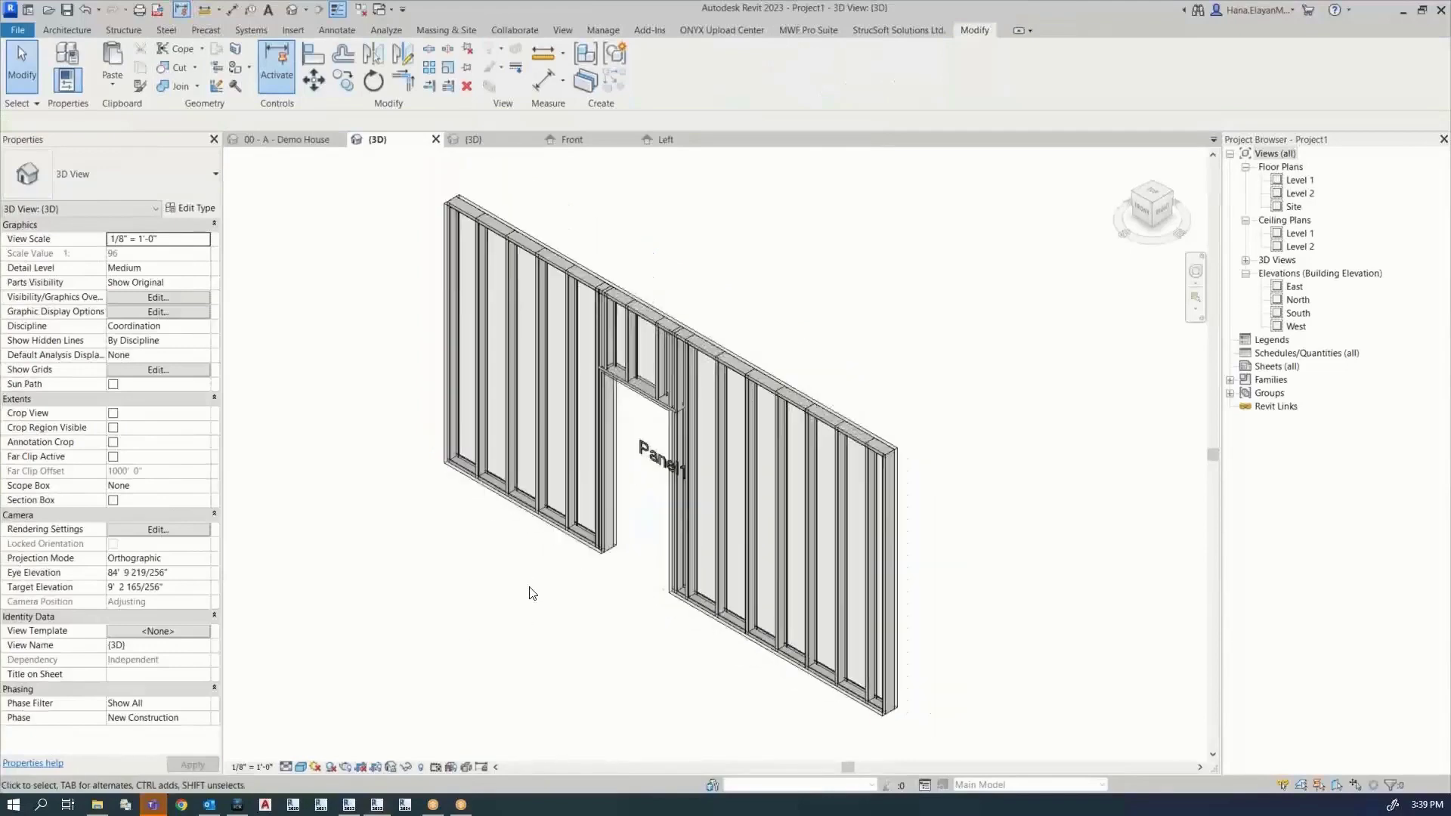
middle_drag(576, 602, 536, 625)
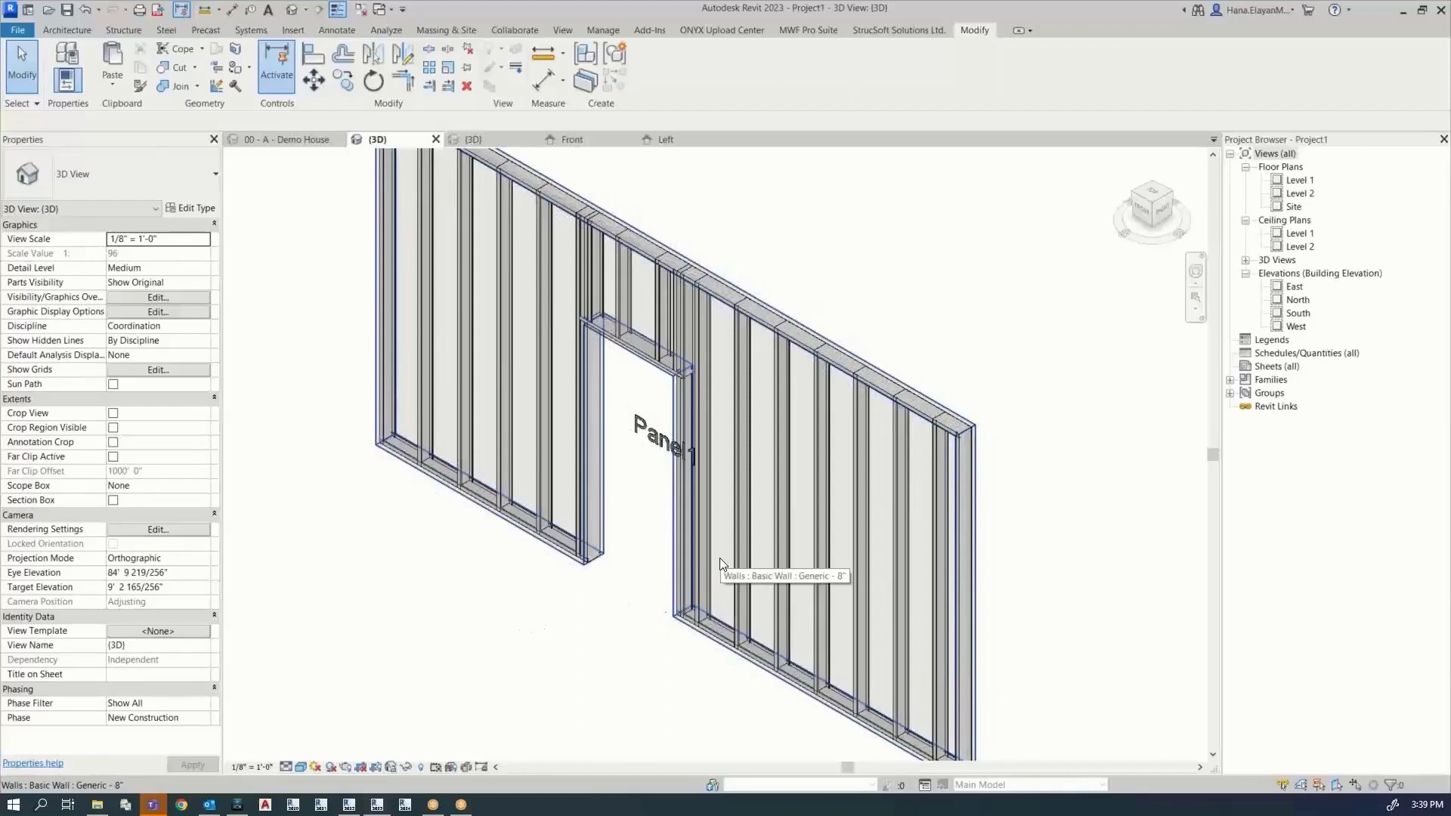
Step: Open the MWF home directory at the MWF Standard folder, and move and enlarge its window to show more family files
click(803, 32)
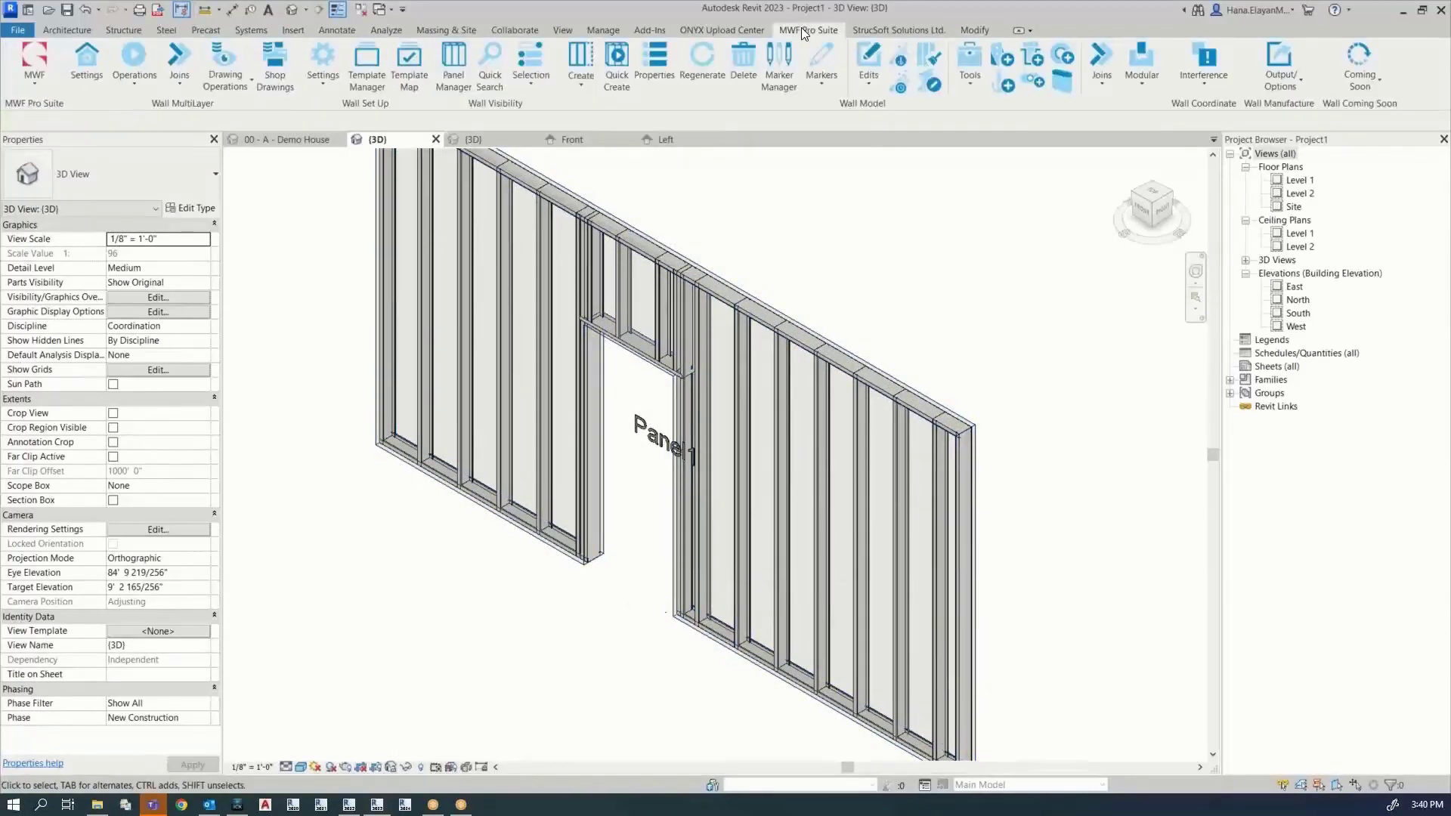
click(33, 86)
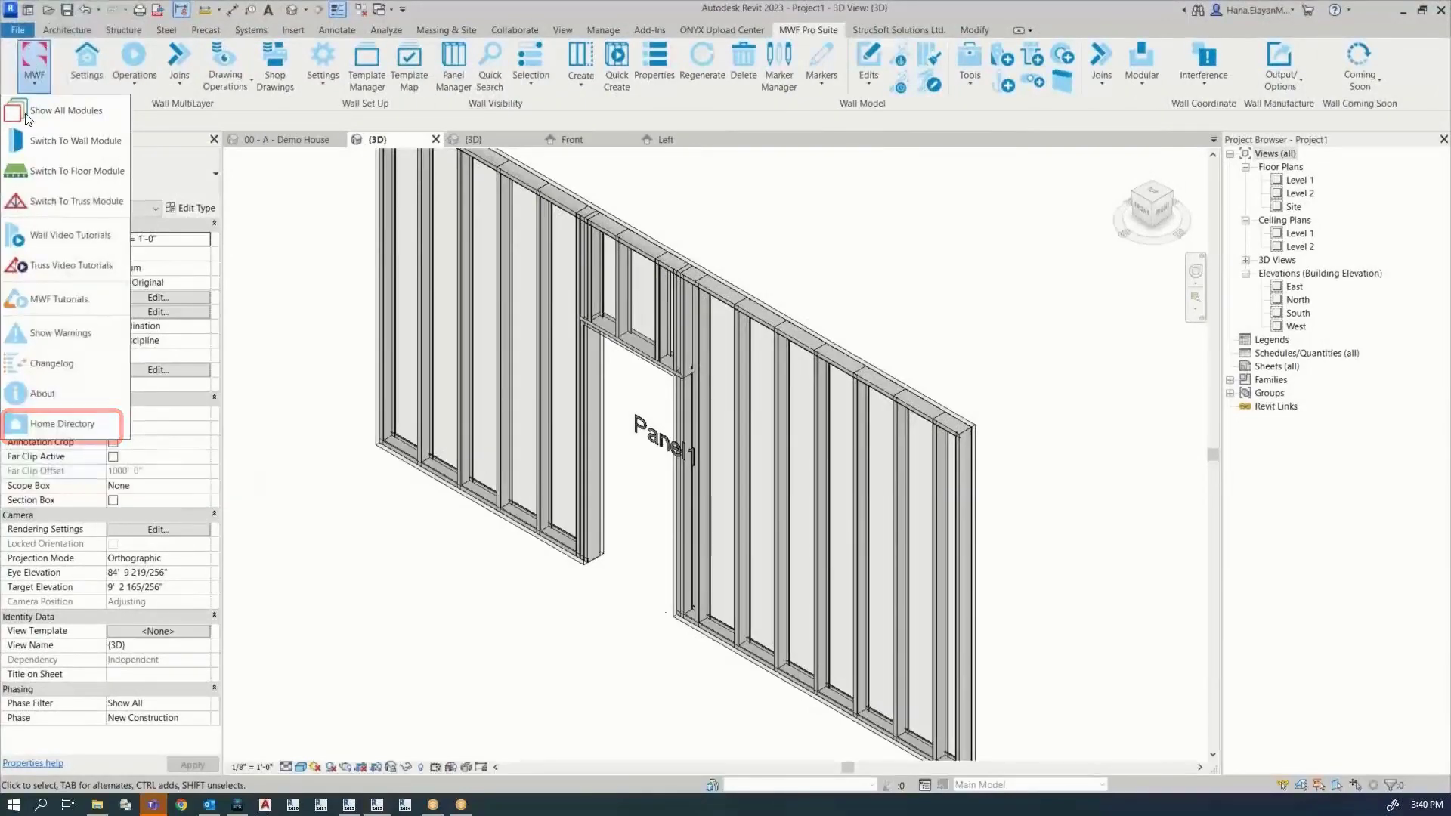
click(58, 426)
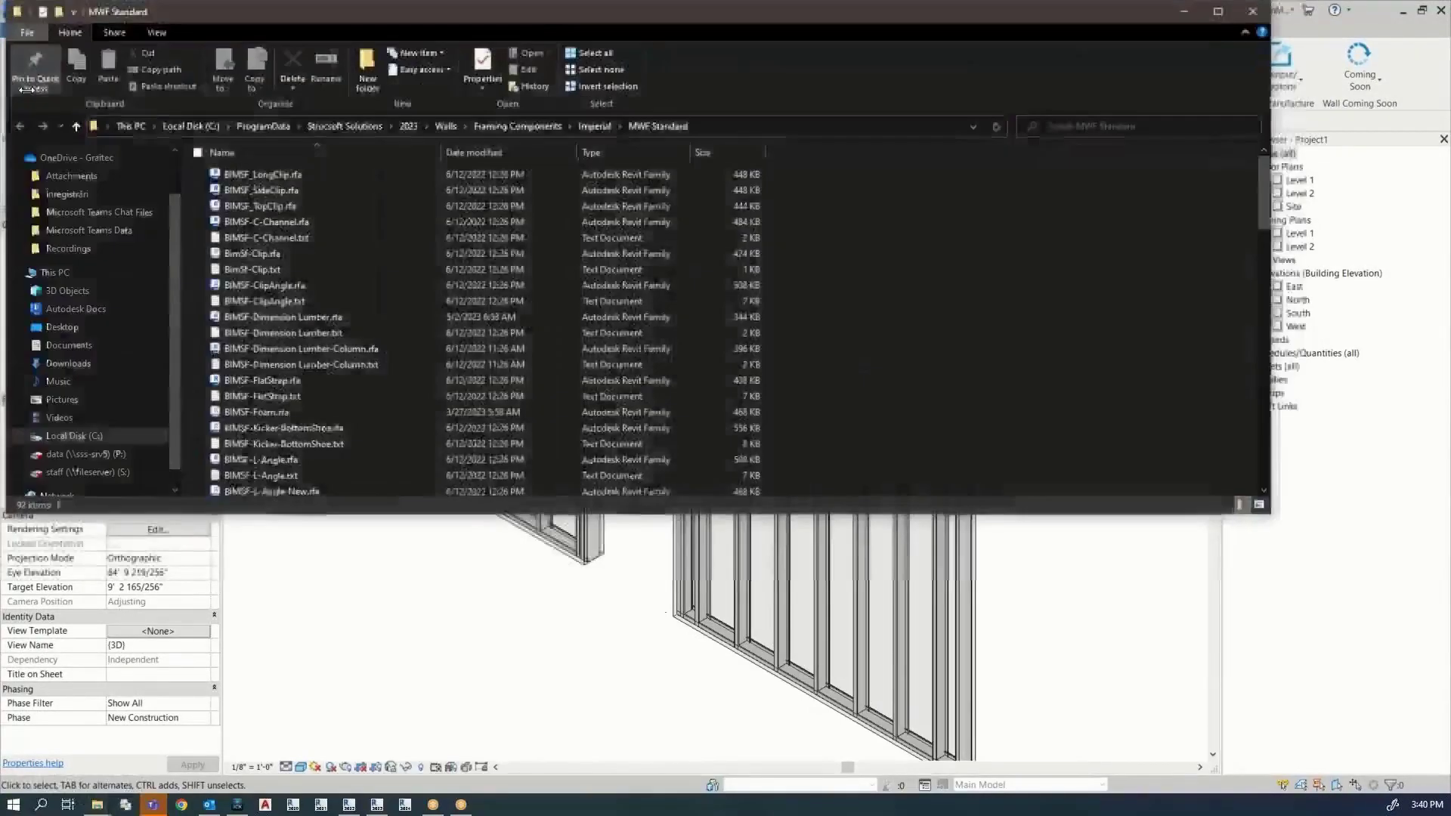
drag(325, 16, 453, 127)
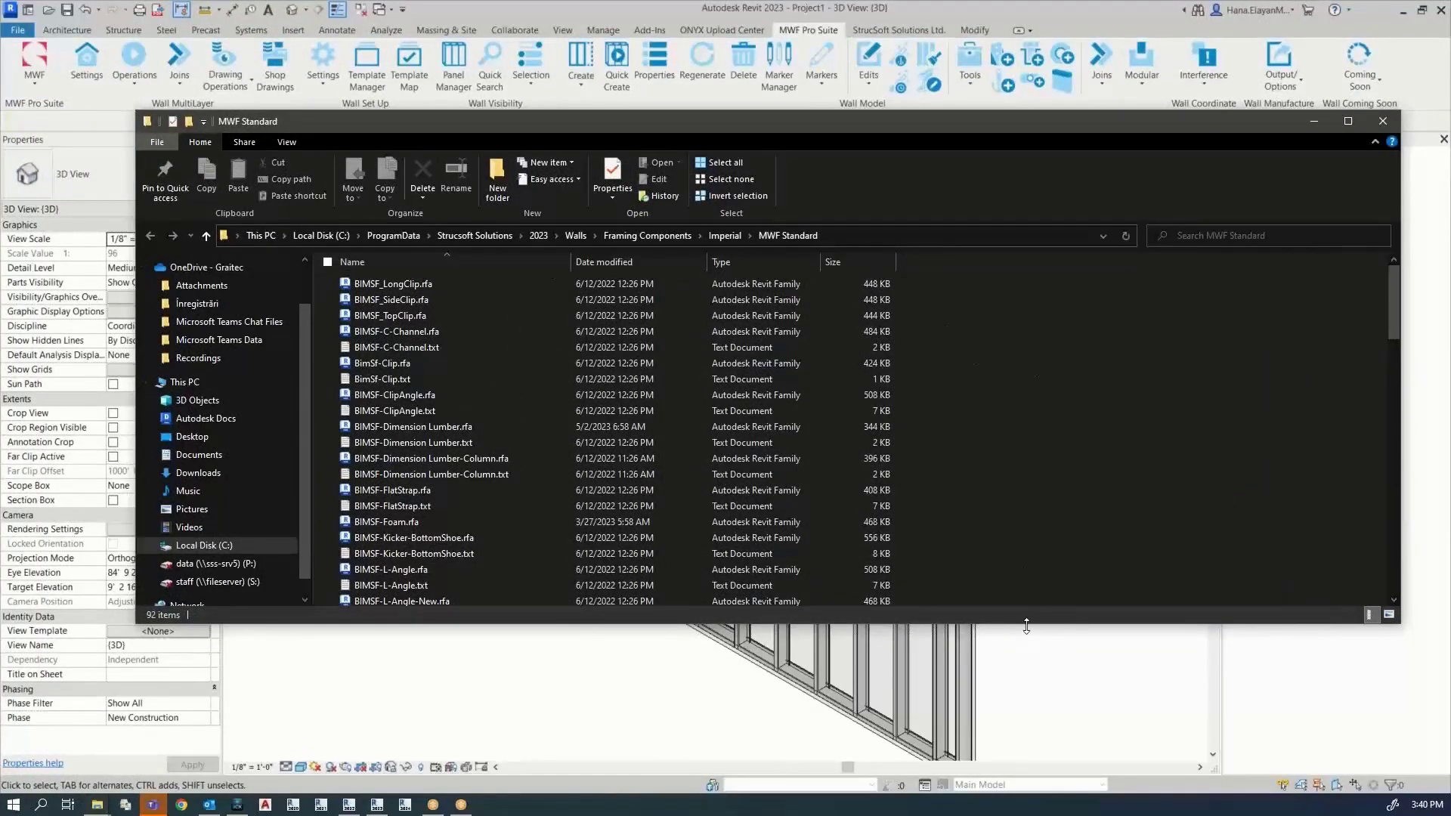
drag(1026, 625, 1026, 711)
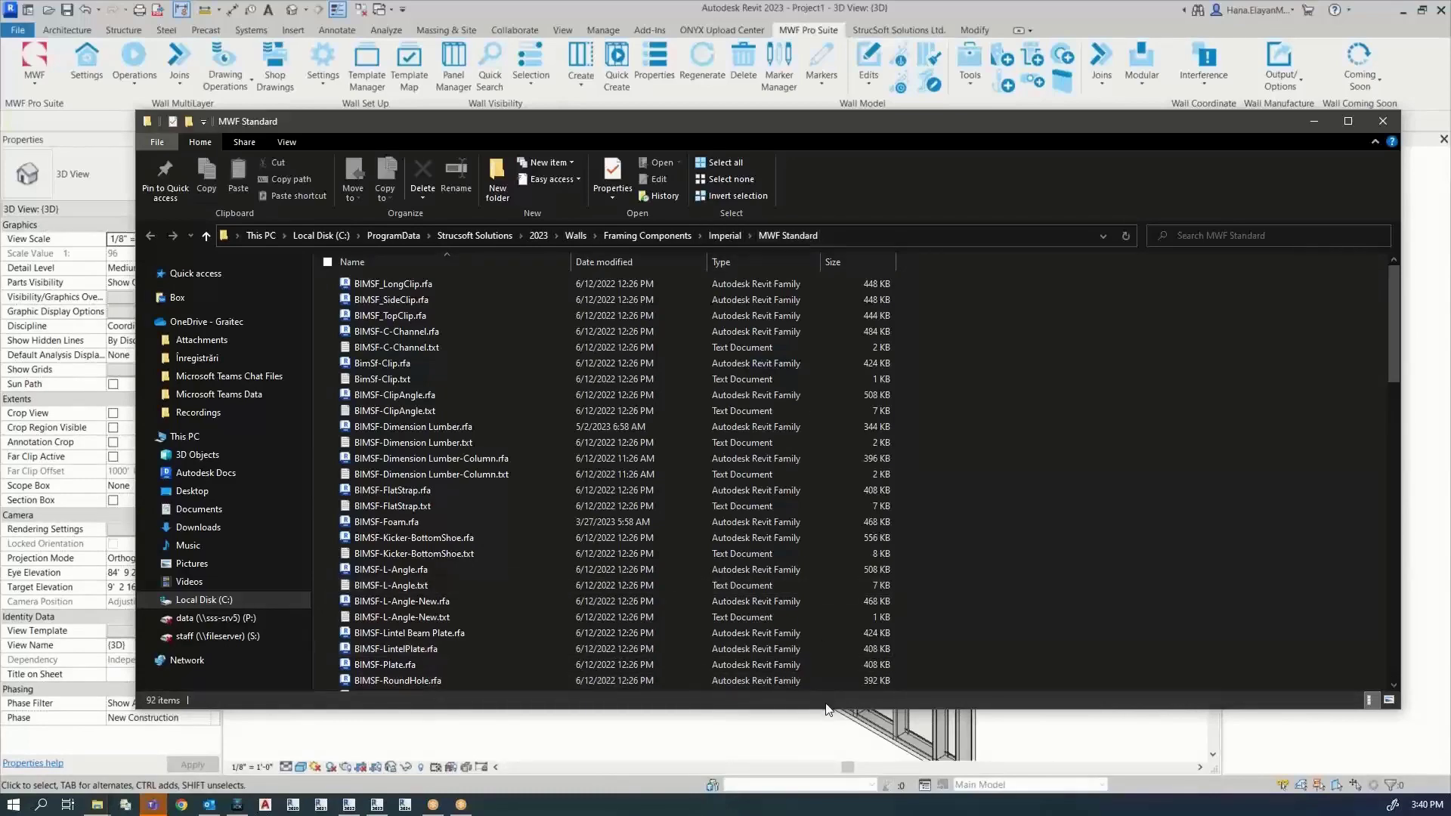
Step: Browse up from MWF Standard to Framing Components, and examine the family files in Imperial's MWF Manufacturers folder
drag(825, 709, 824, 736)
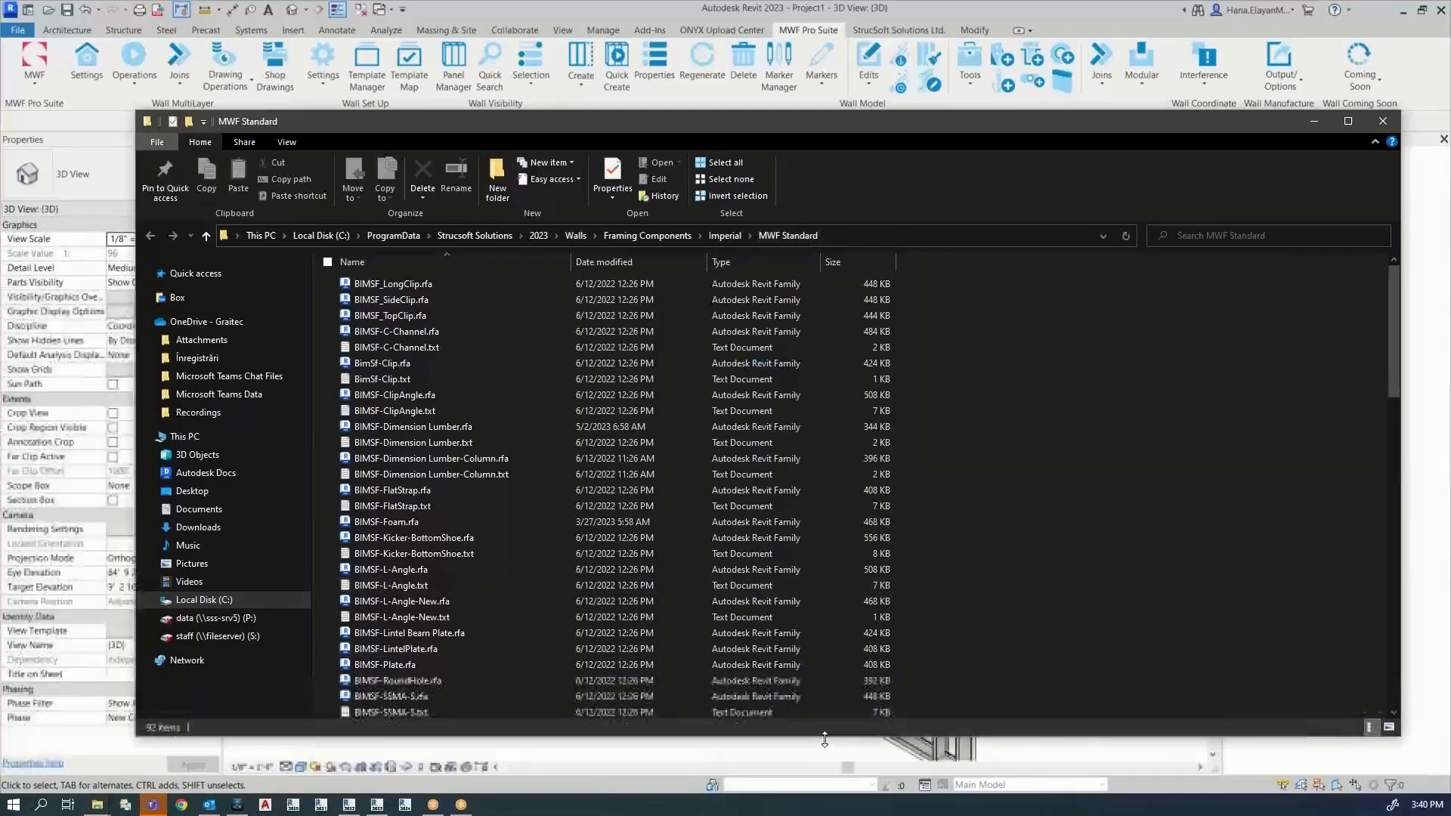
click(727, 236)
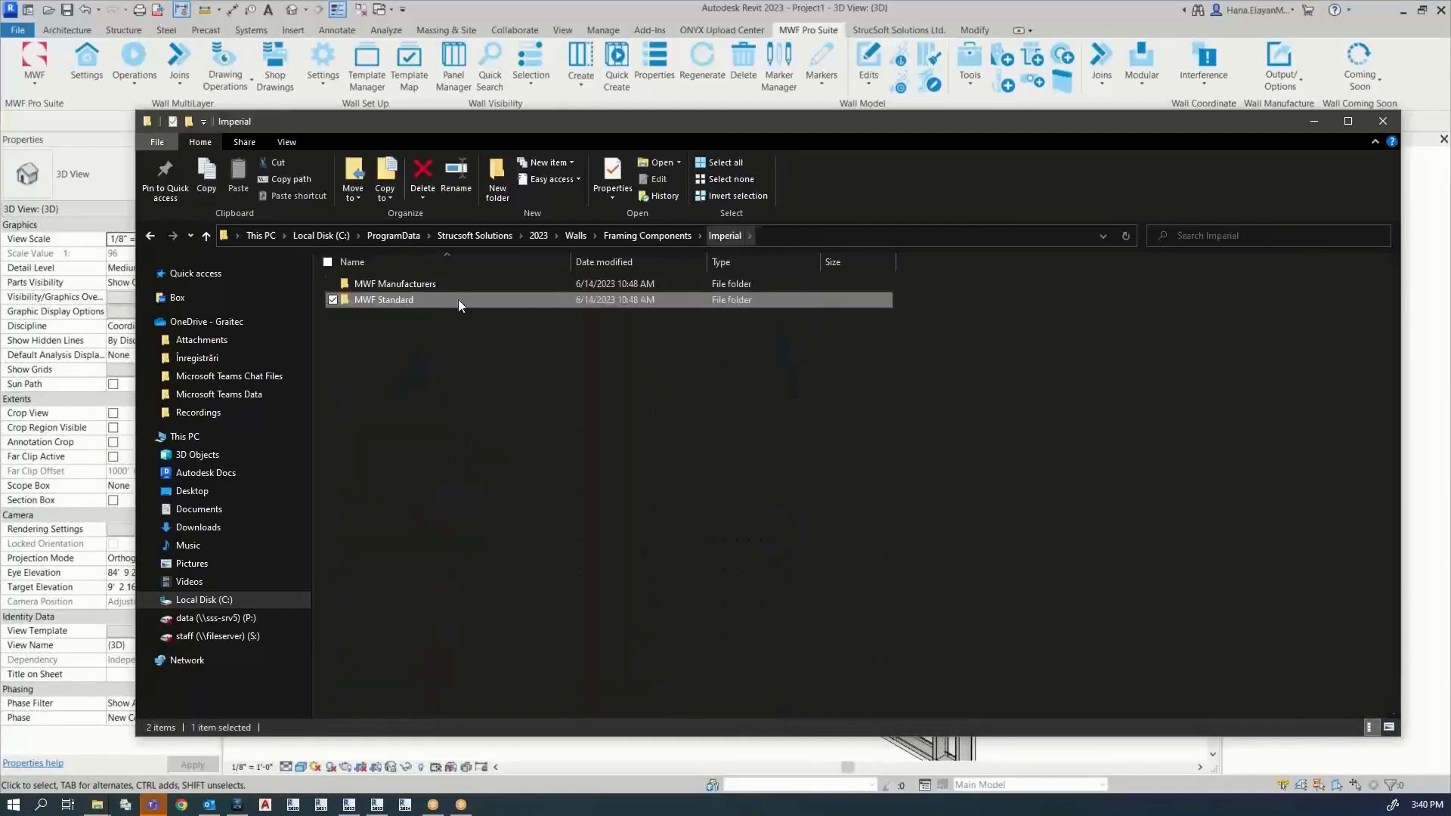
click(667, 237)
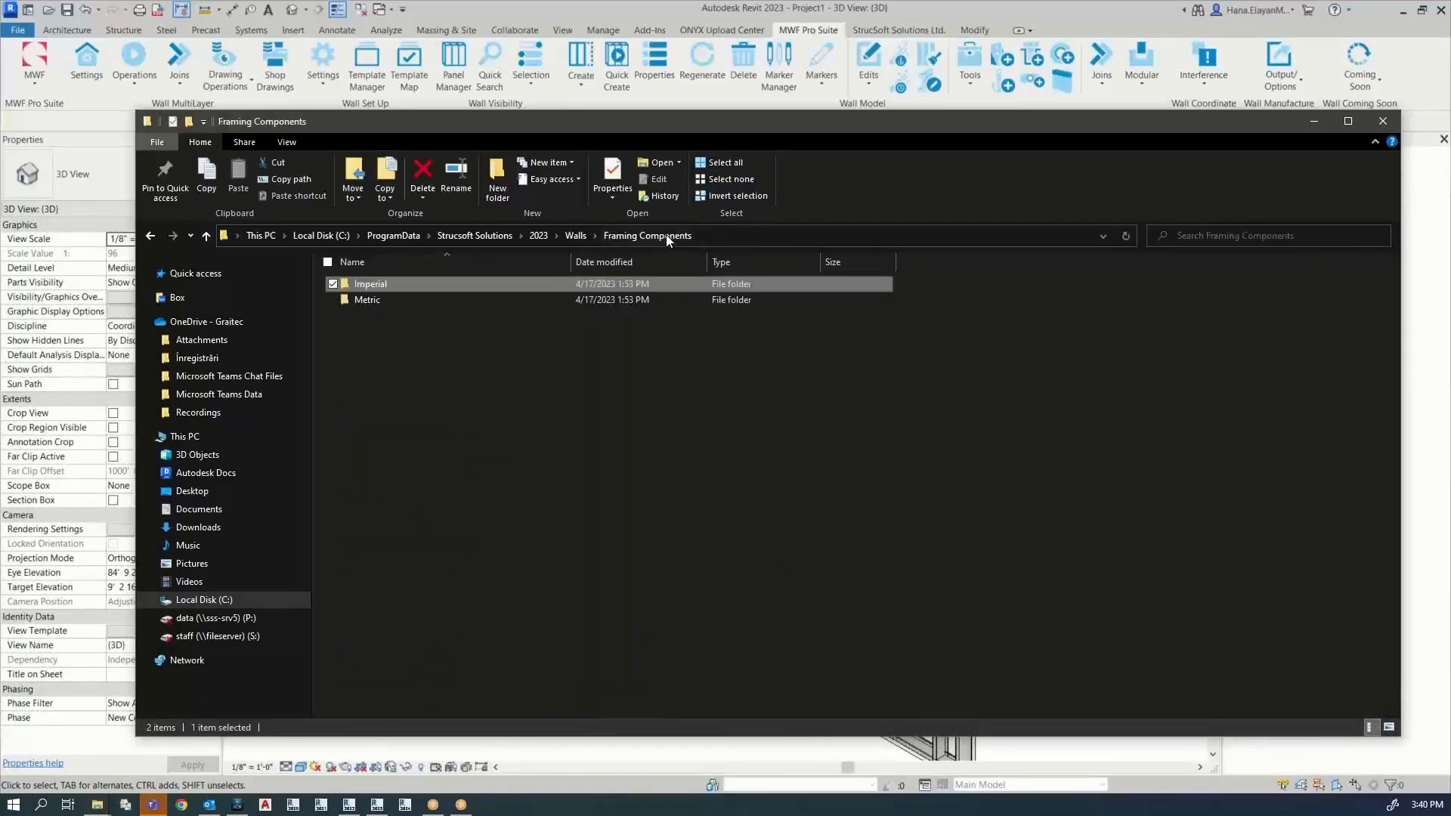
double_click(369, 283)
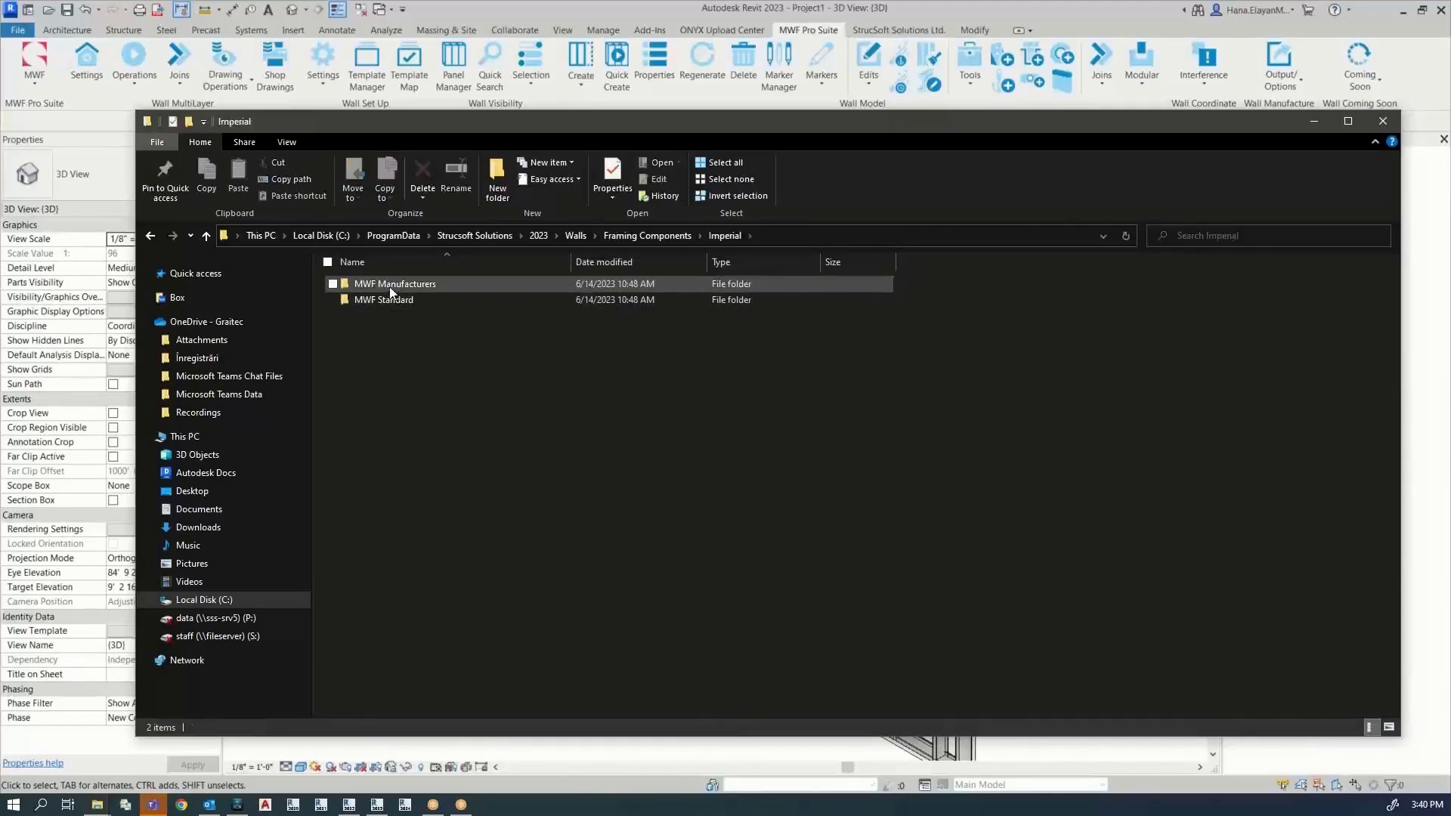
double_click(398, 284)
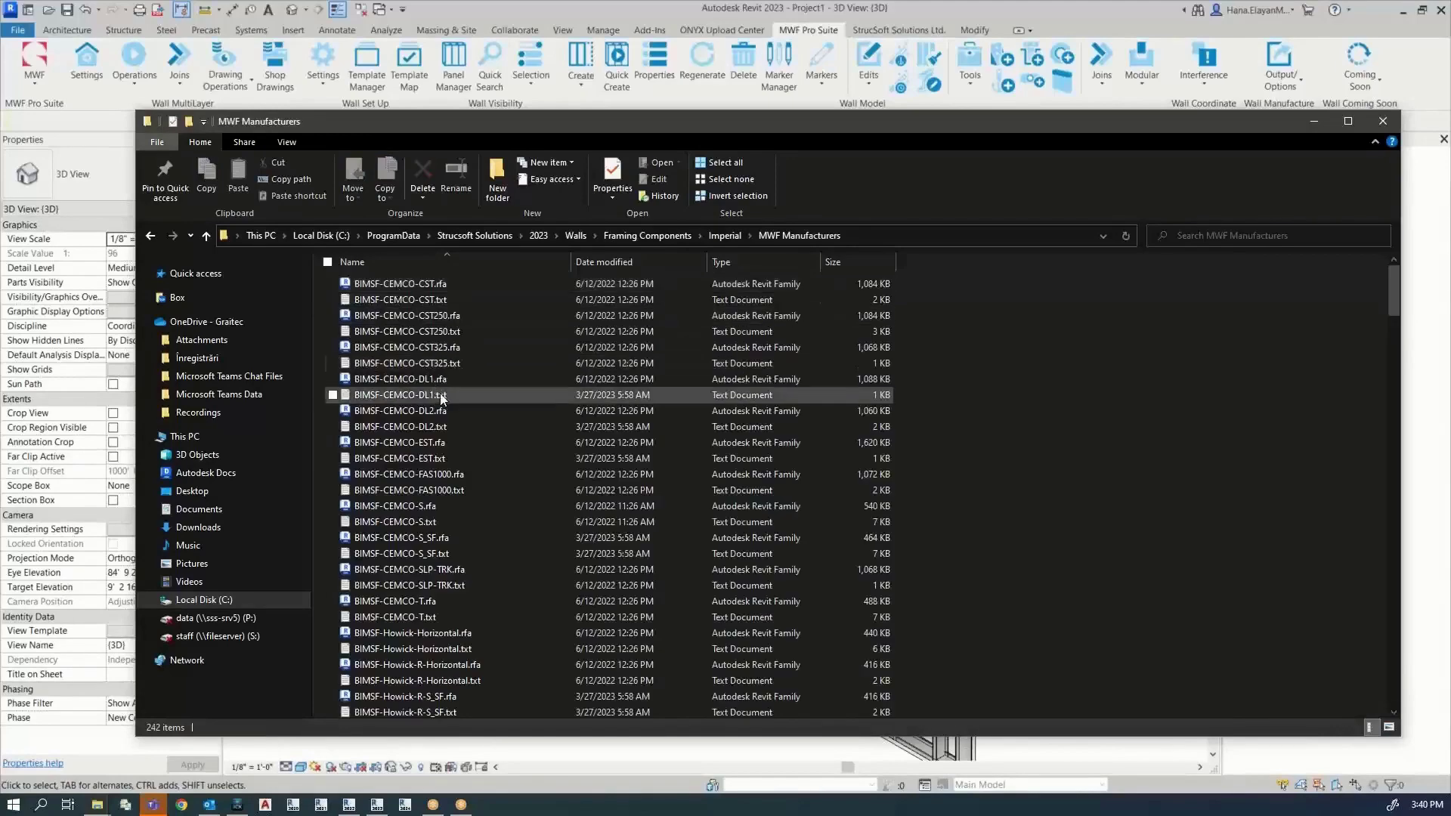
scroll(439, 408, down, 2)
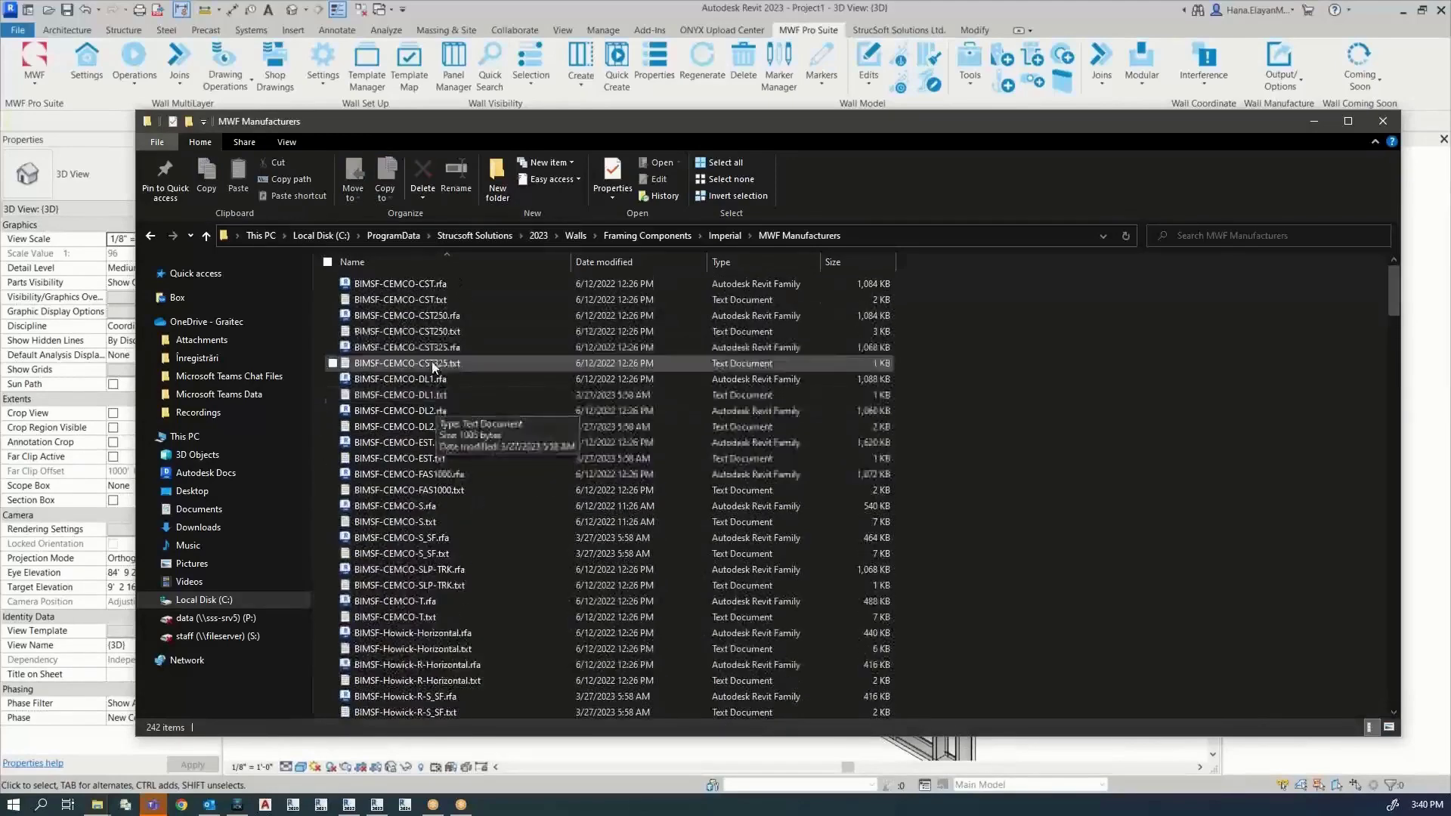
scroll(451, 488, down, 7)
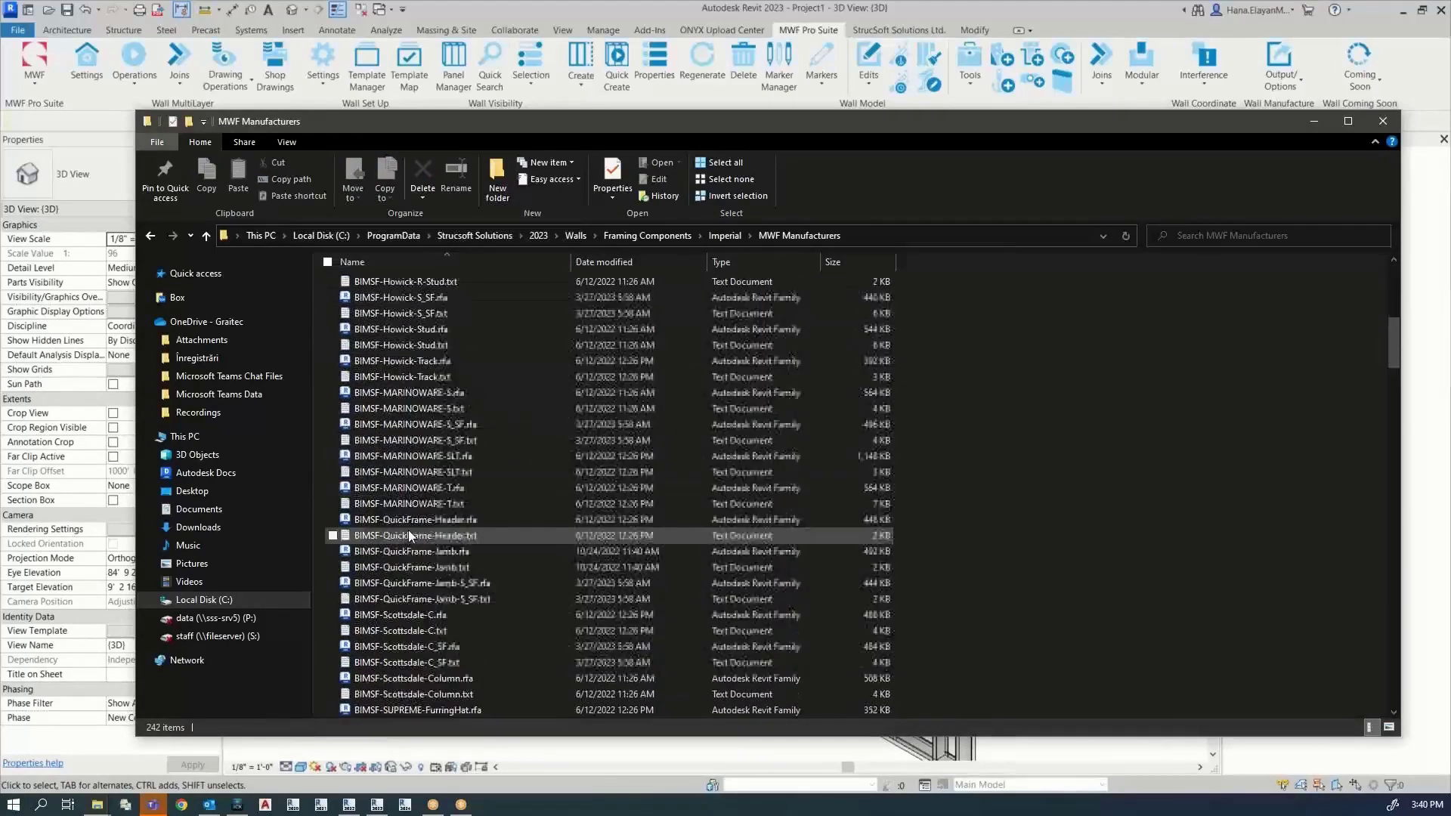
scroll(408, 556, down, 9)
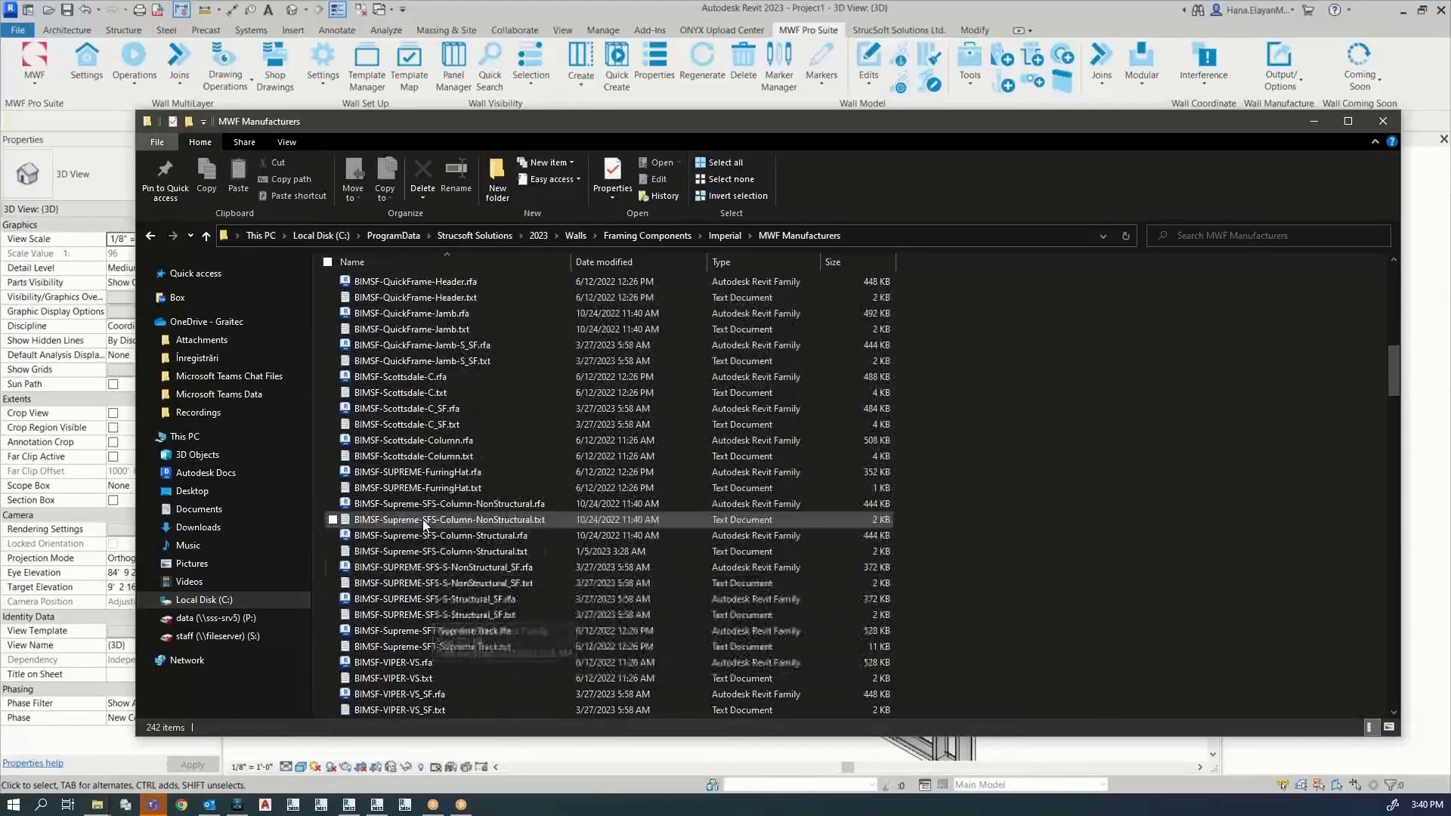
scroll(423, 554, down, 16)
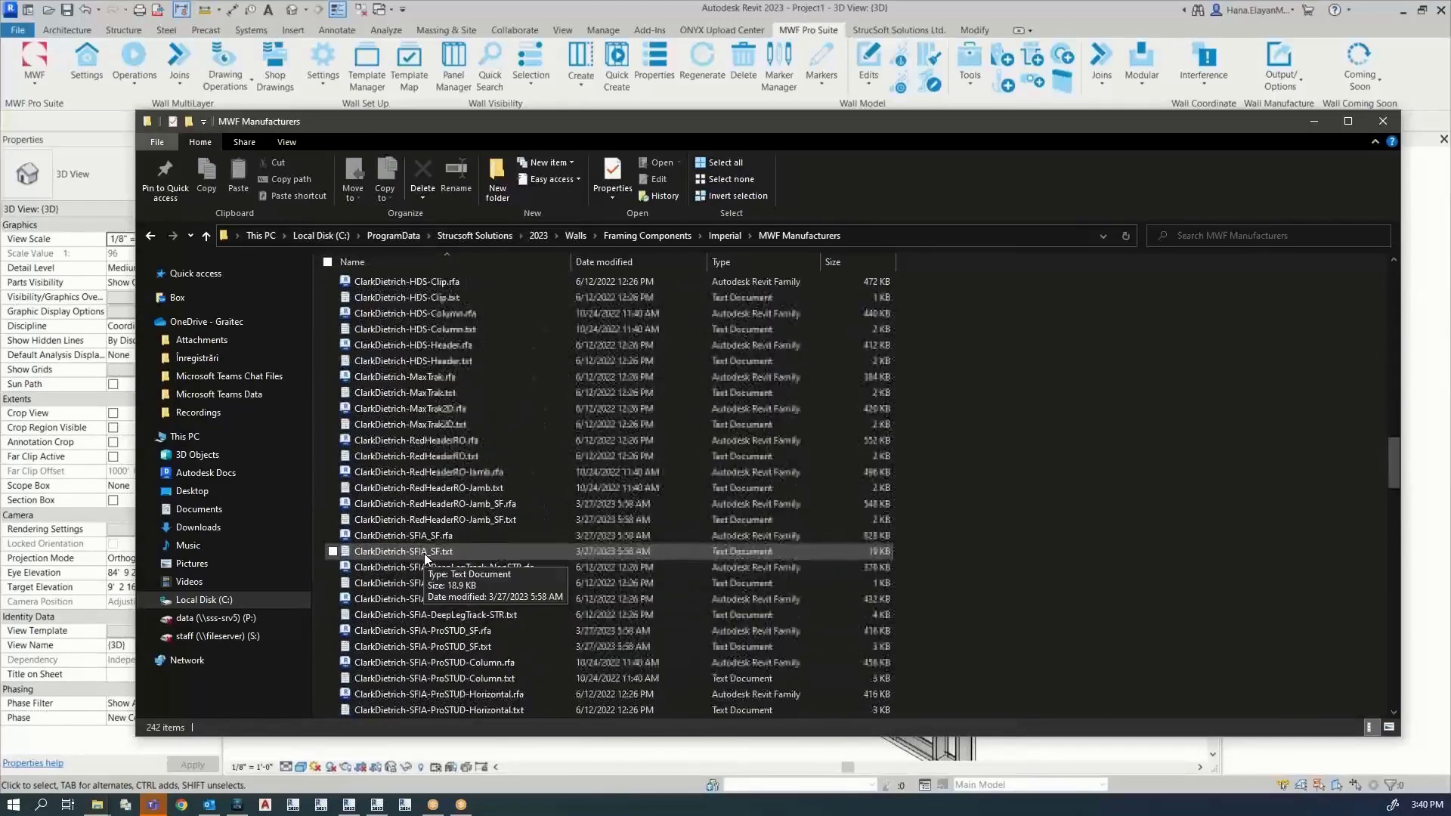
scroll(419, 563, up, 6)
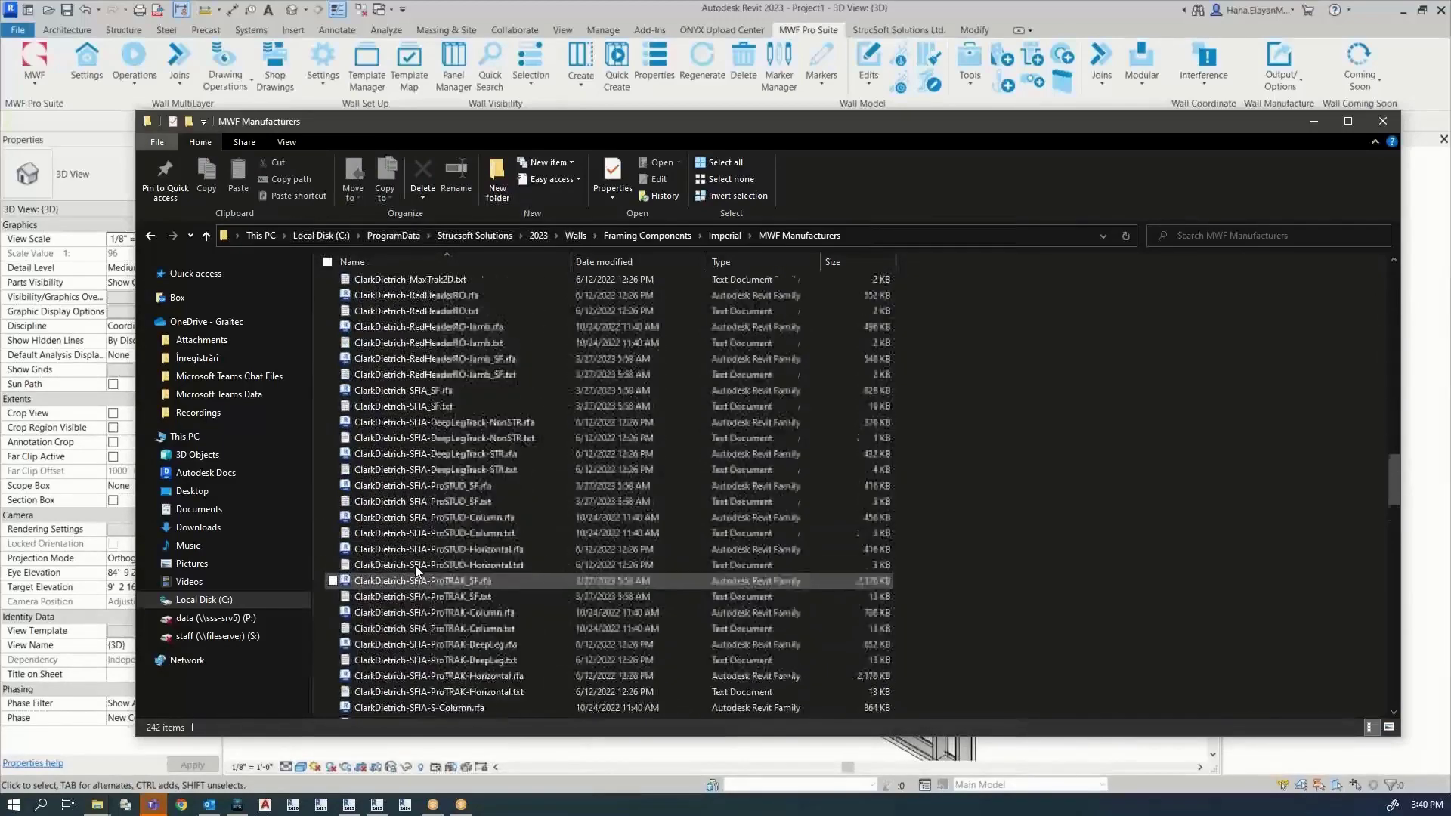
Step: Return to Imperial's MWF Standard folder and open the type catalog file BIMSF-SSMA-S.txt
click(725, 236)
double_click(383, 302)
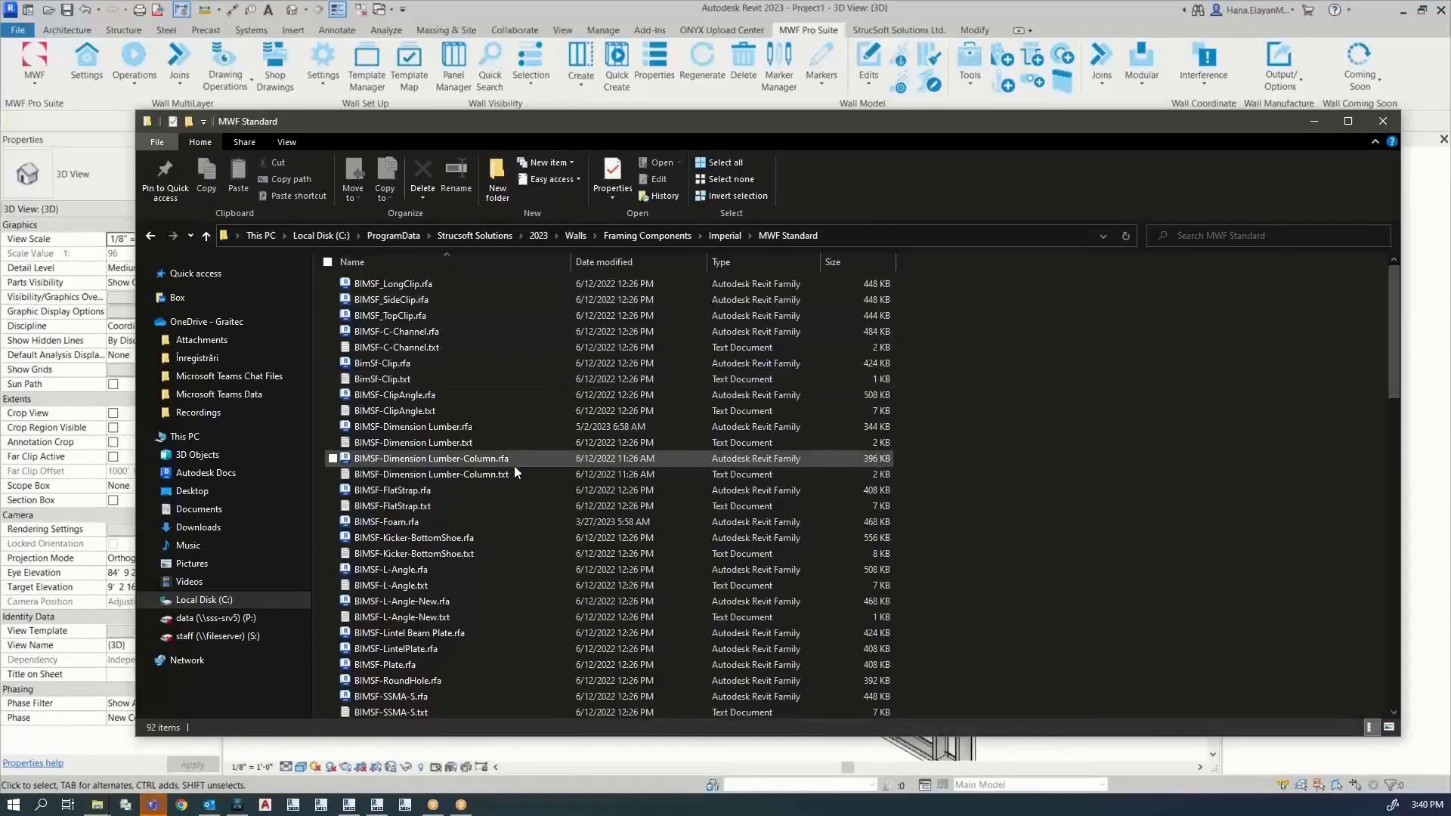
scroll(402, 559, down, 1)
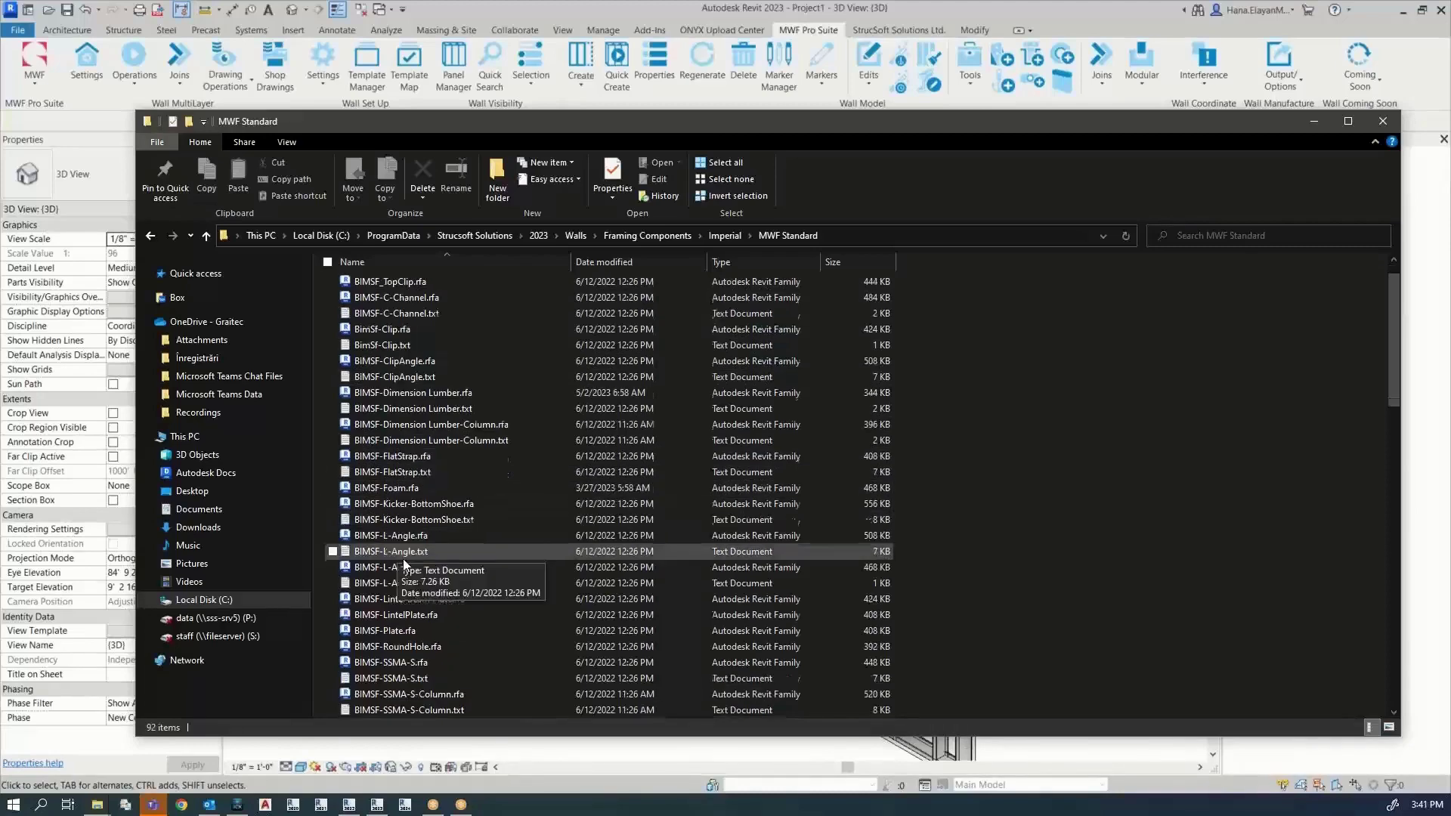
scroll(496, 597, down, 1)
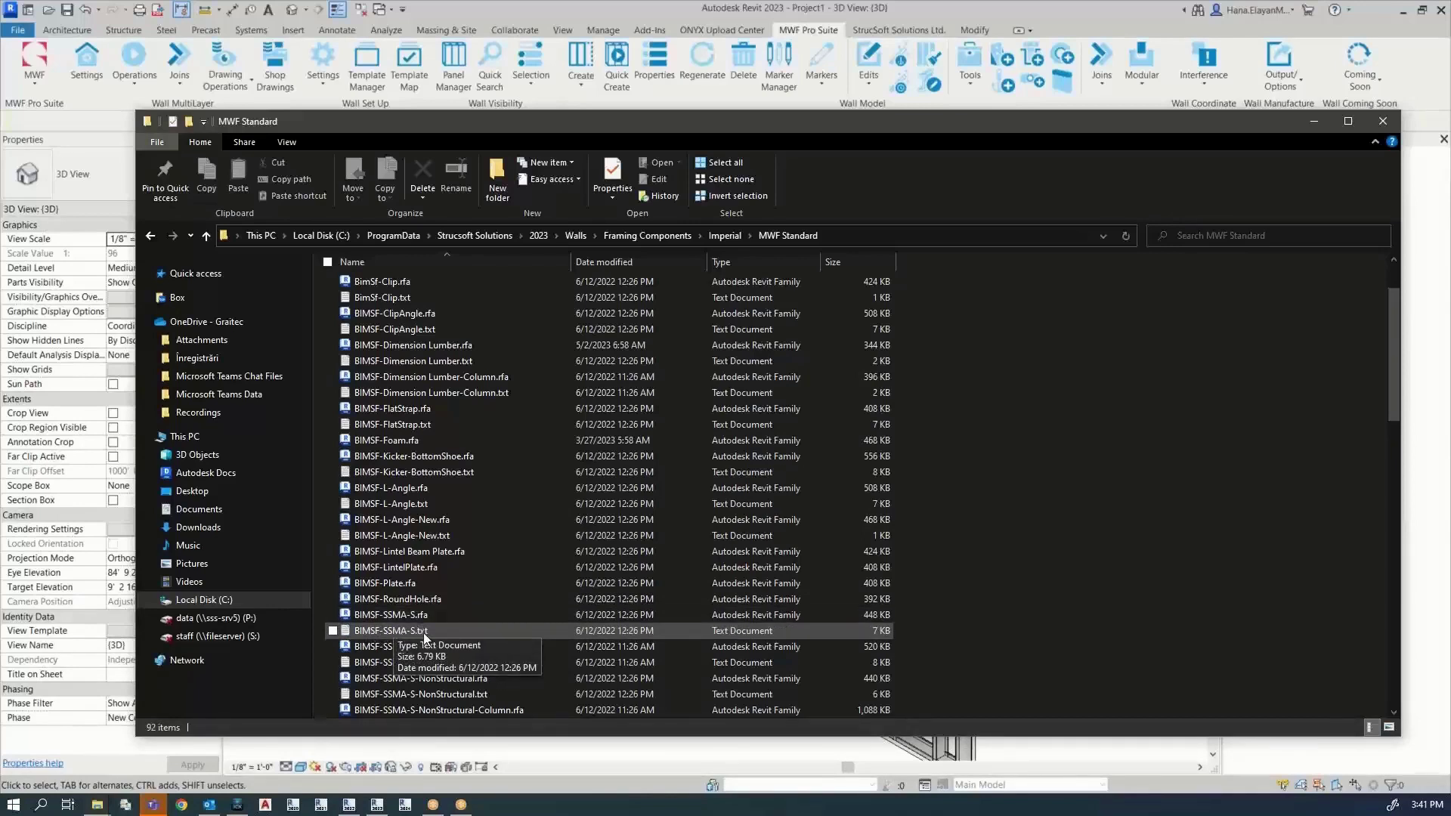
click(389, 629)
double_click(388, 629)
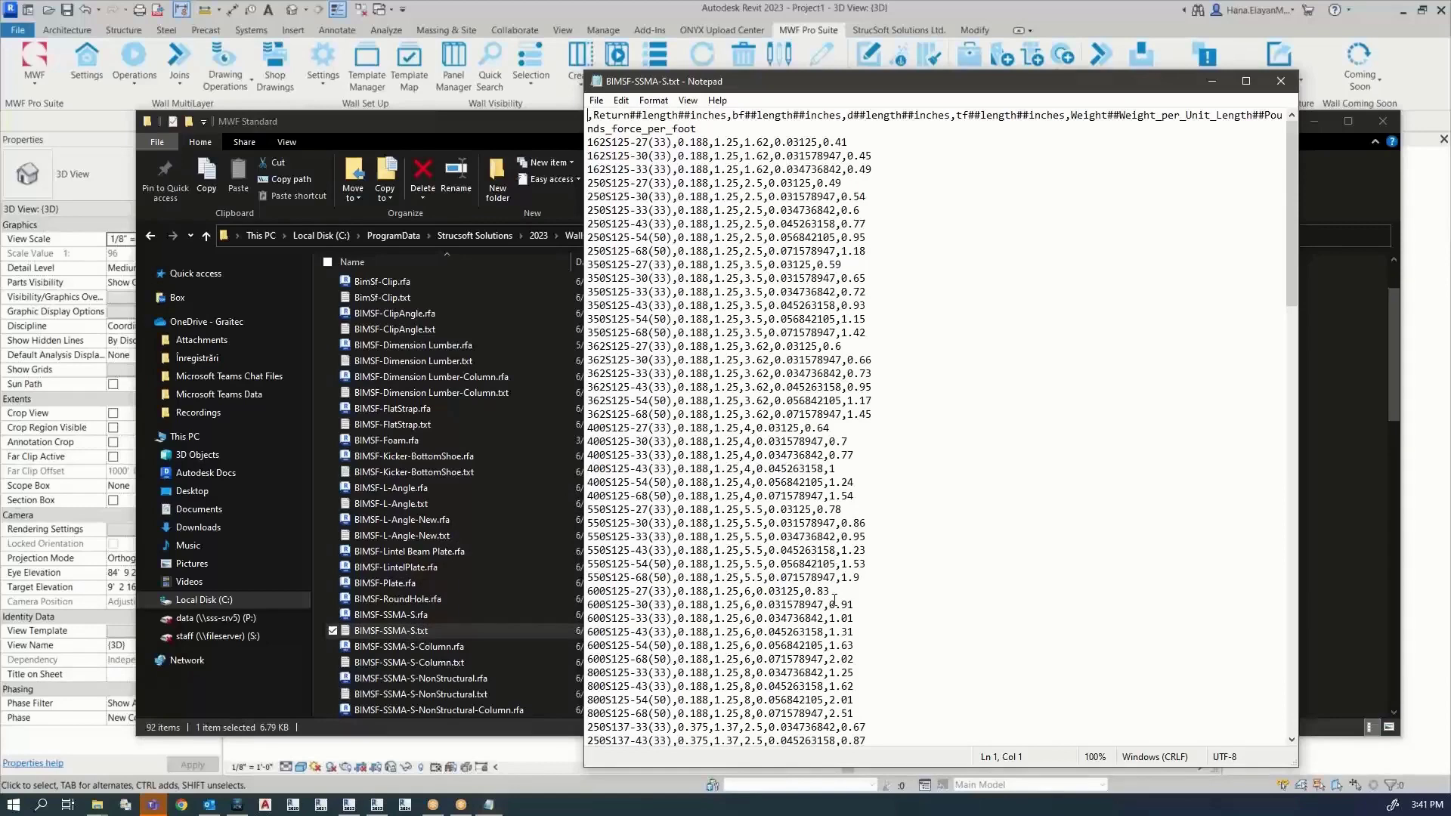
Step: Examine the stud type rows and the 250S125-27(33) name, and widen the text window to fit the parameter header on one line
drag(831, 591, 588, 591)
drag(848, 142, 588, 142)
drag(850, 183, 671, 187)
click(590, 183)
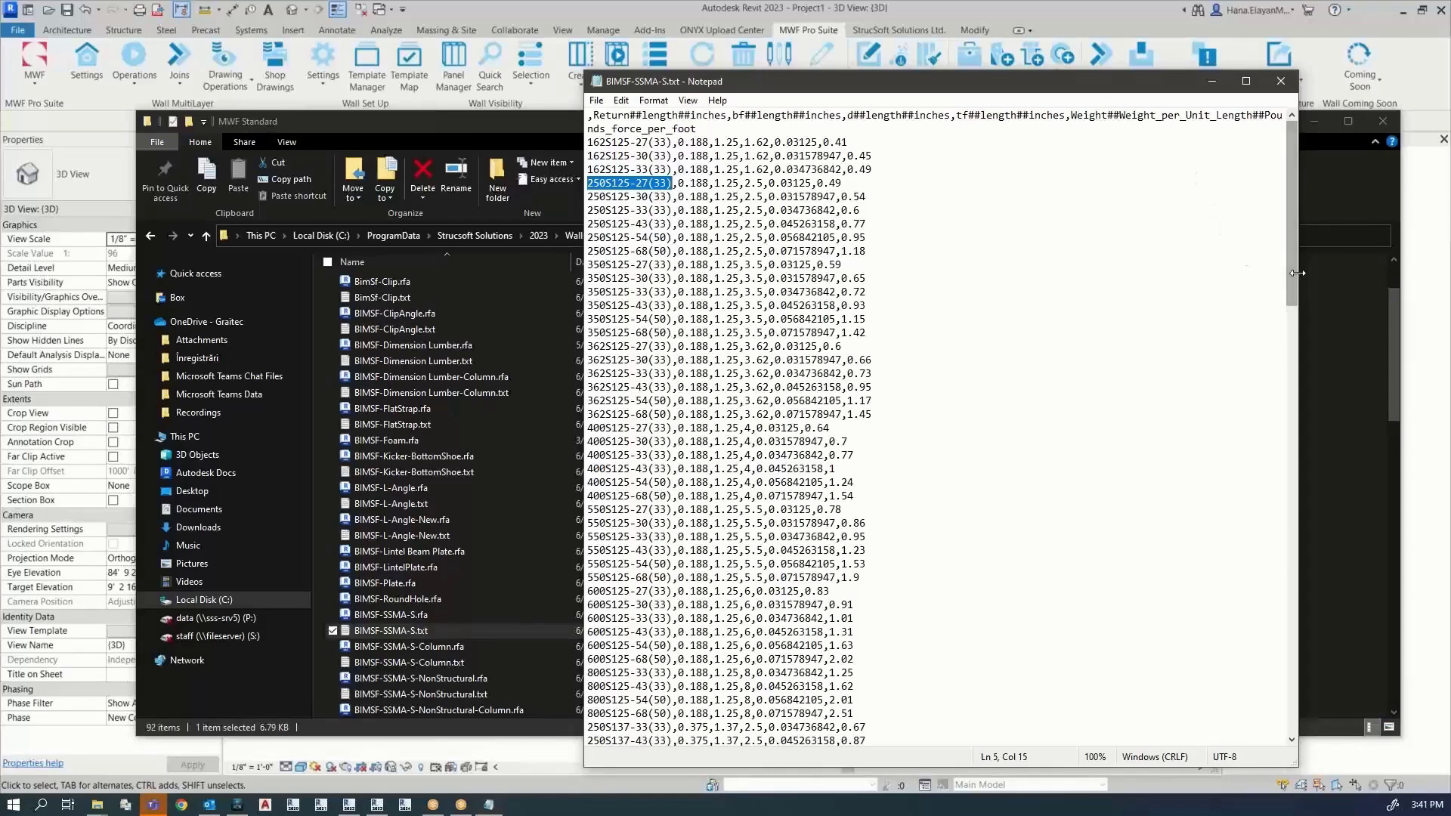
drag(1350, 268, 1381, 268)
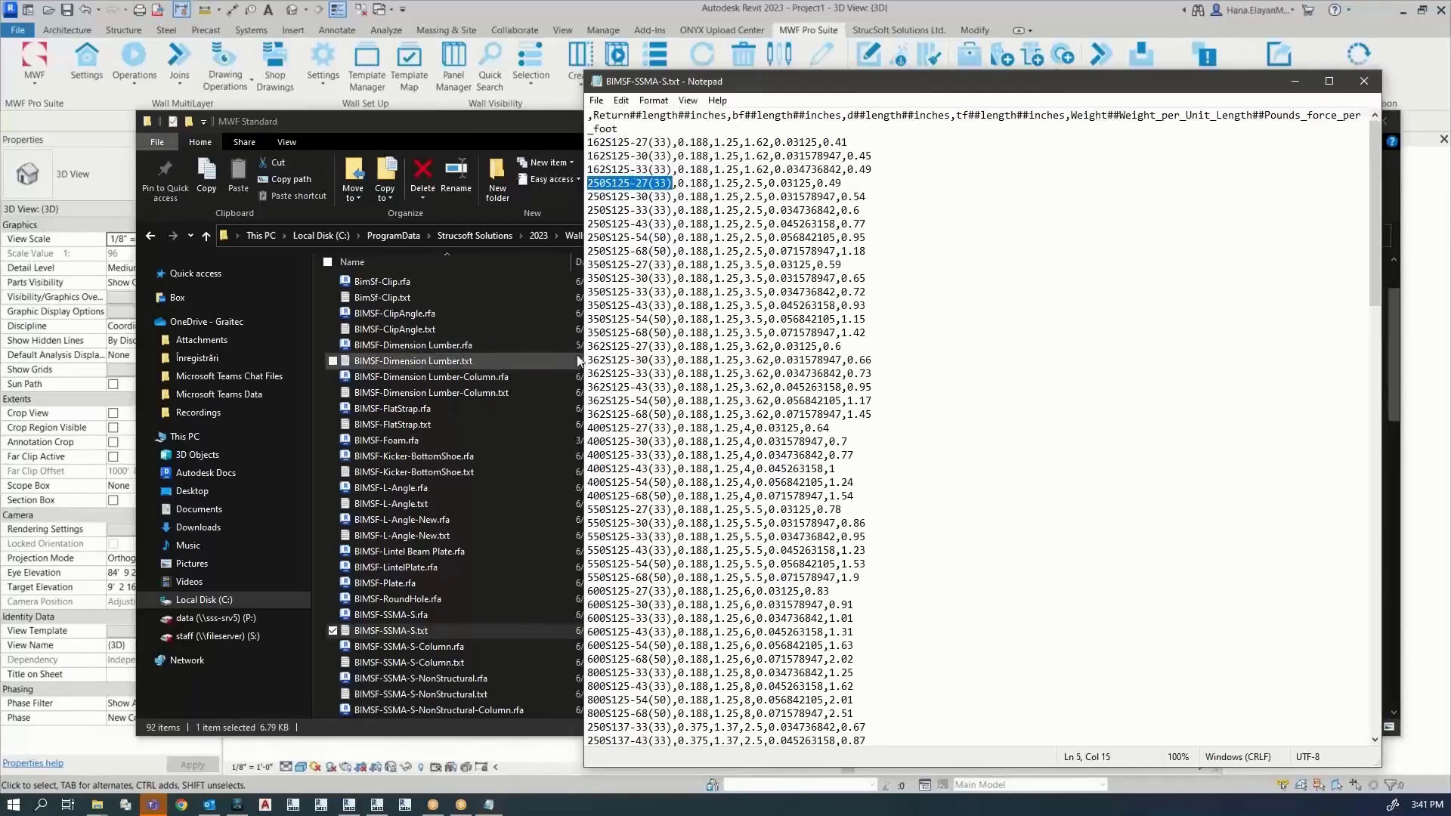
drag(583, 352, 357, 352)
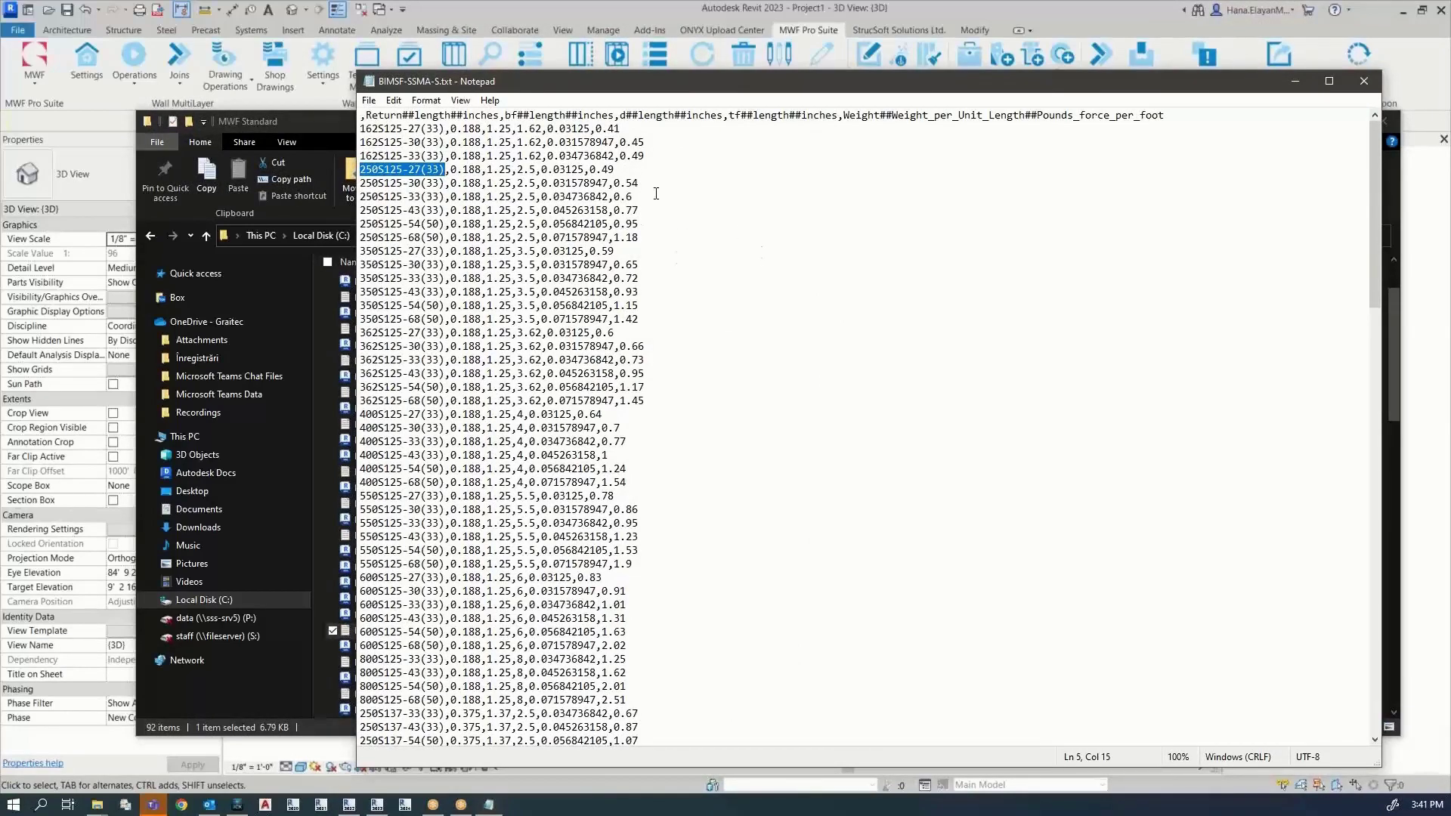
Step: Duplicate the 250S125-27(33) type row onto a new line below the original
drag(616, 170, 351, 174)
key(ctrl+c)
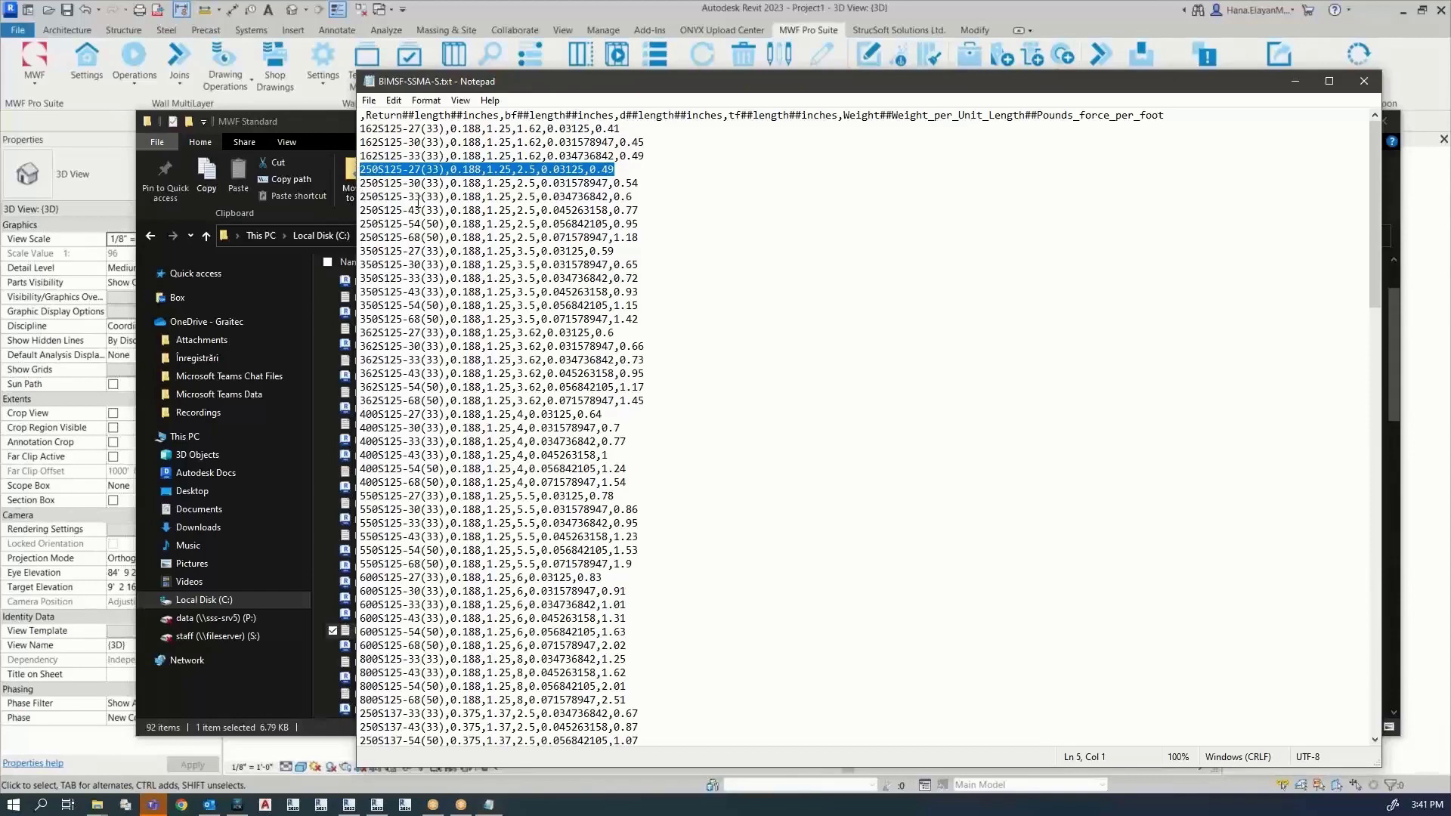
click(627, 171)
key(Return)
key(Return)
key(Return)
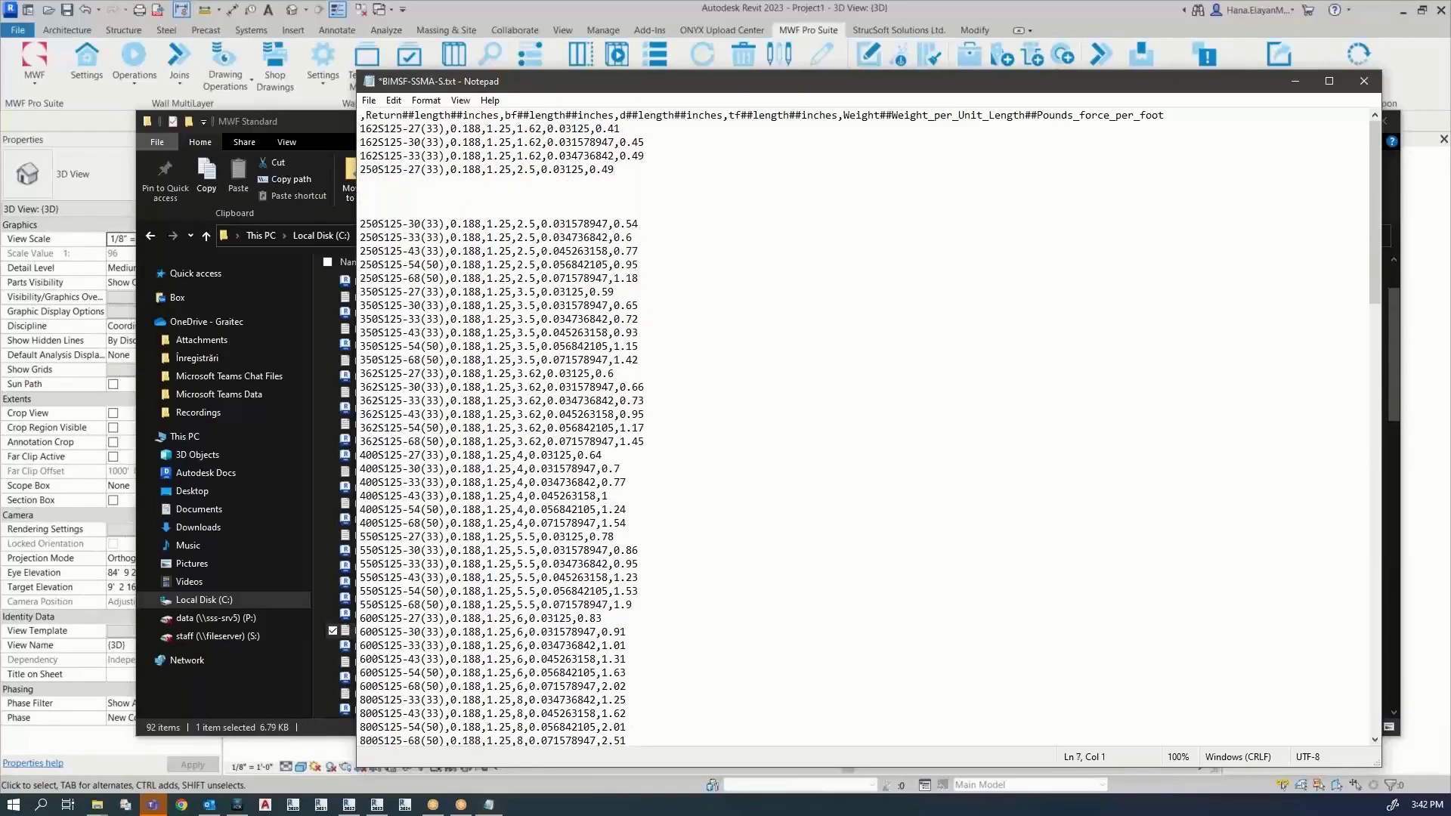
key(ctrl+v)
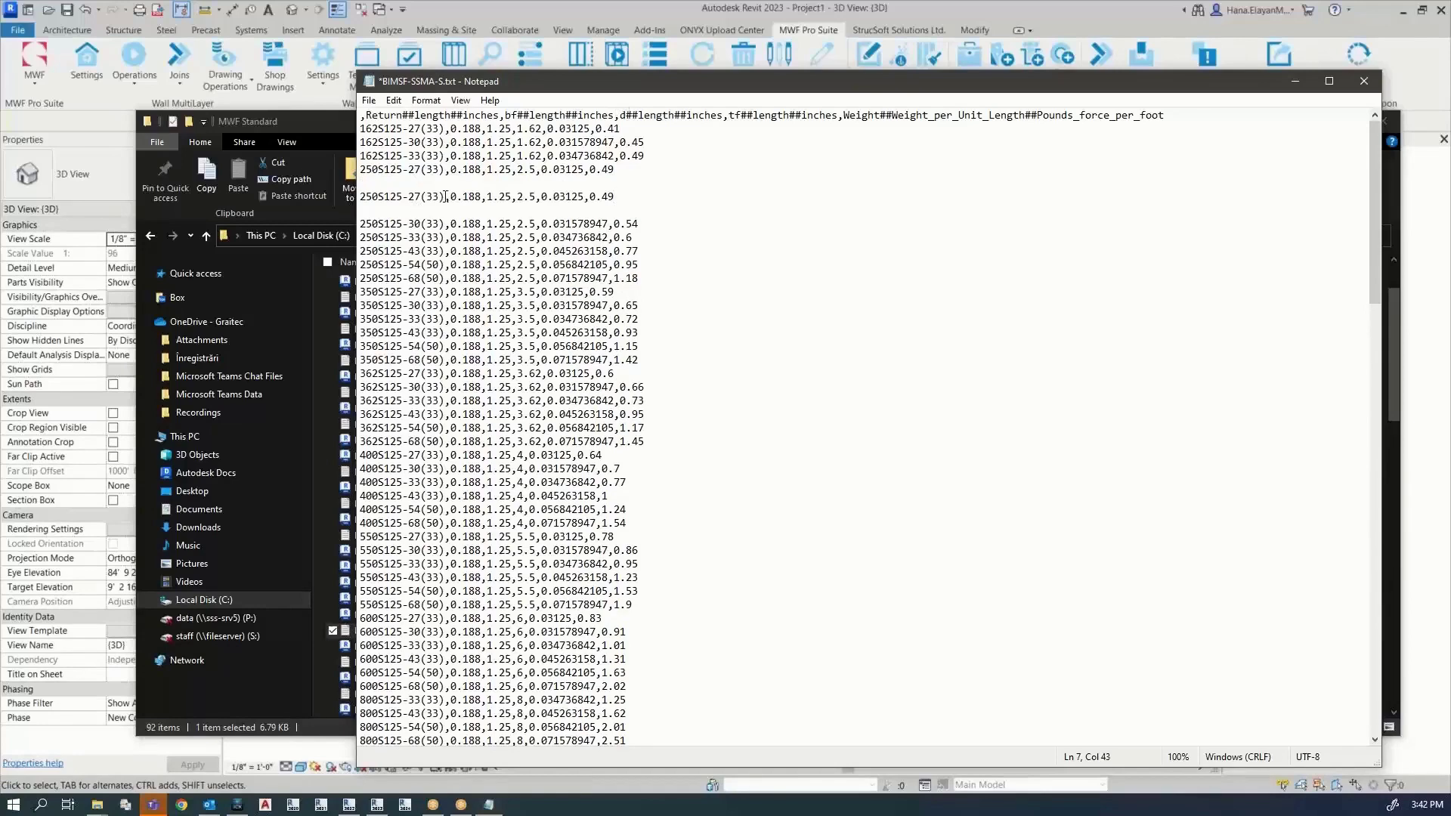
Step: Name the copied type row test, set its d value to 5, and remove the blank lines around it
drag(445, 196, 345, 195)
text(test)
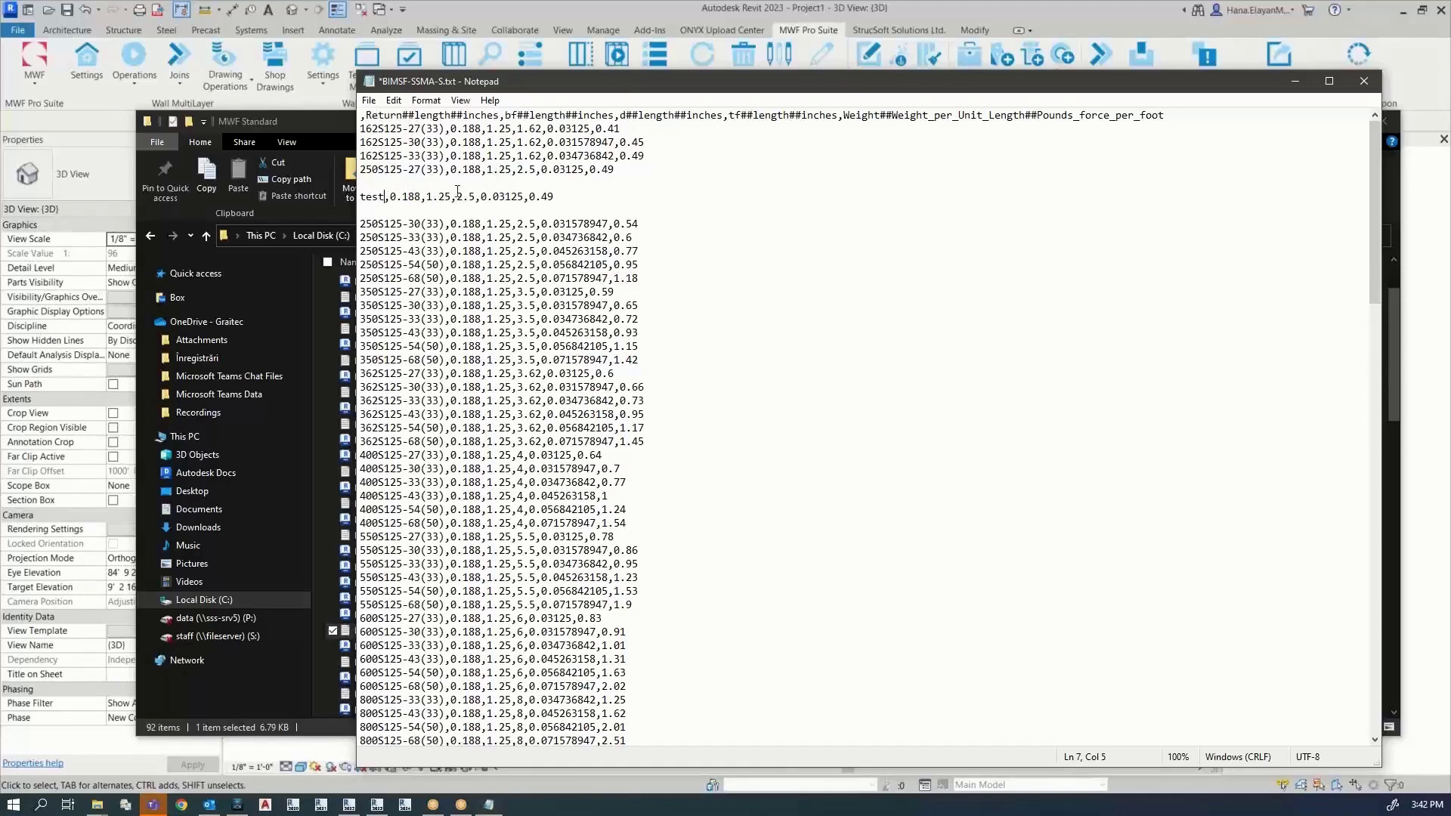
drag(476, 197, 456, 197)
text(5)
key(BackSpace)
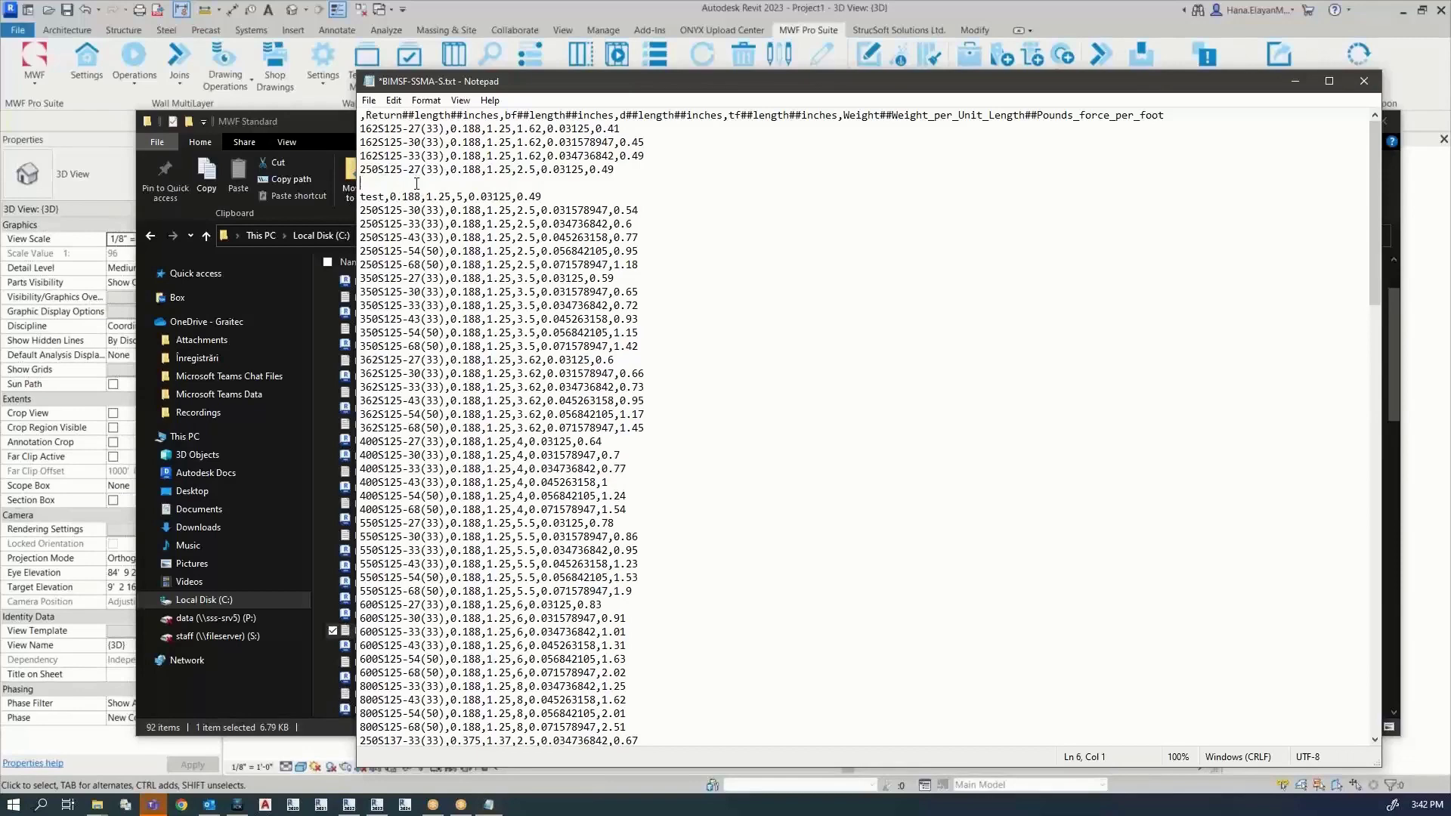
key(BackSpace)
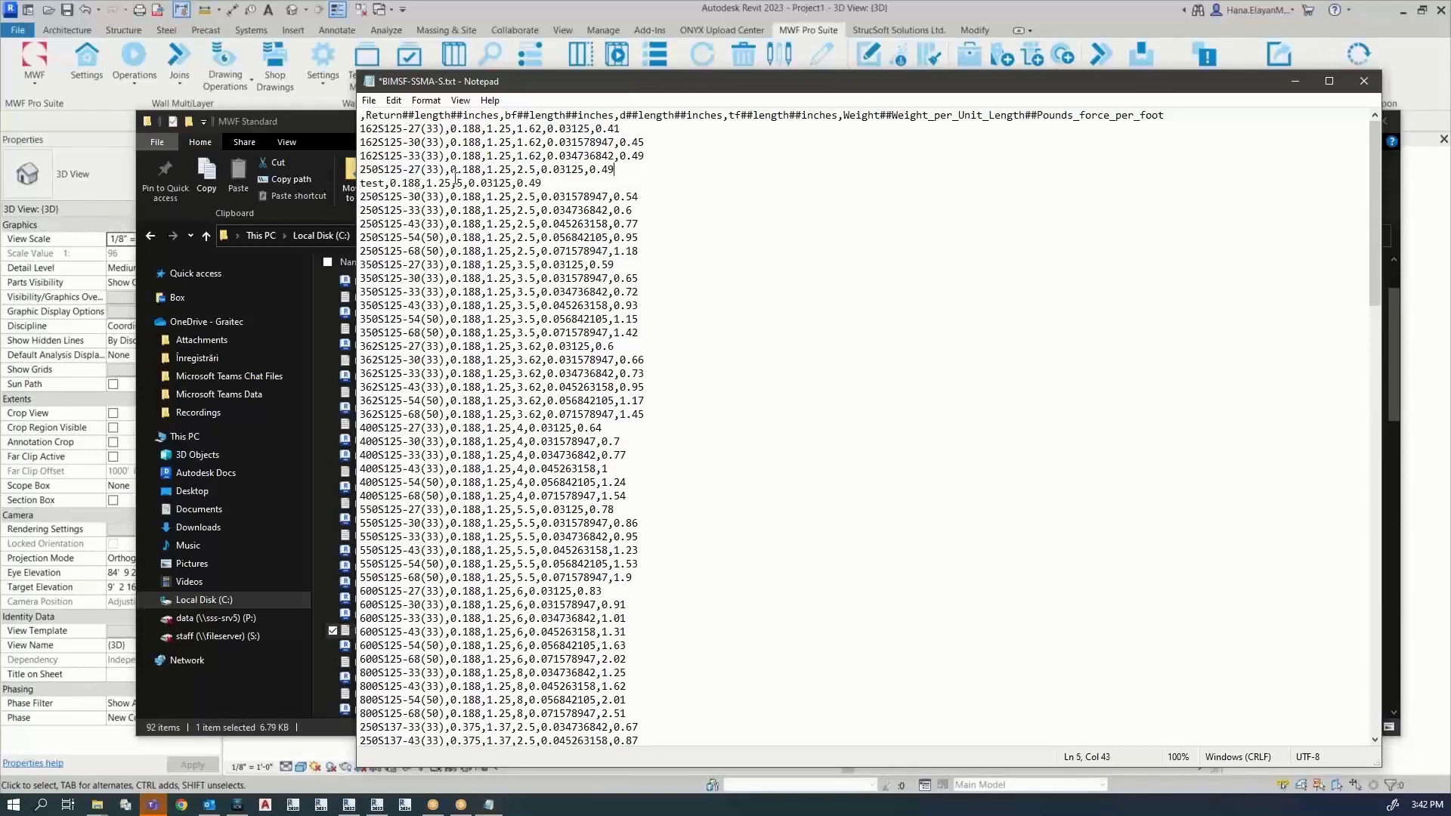
Step: Save and close BIMSF-SSMA-S.txt, and minimise the MWF Standard folder window to return to Revit
click(369, 100)
click(386, 167)
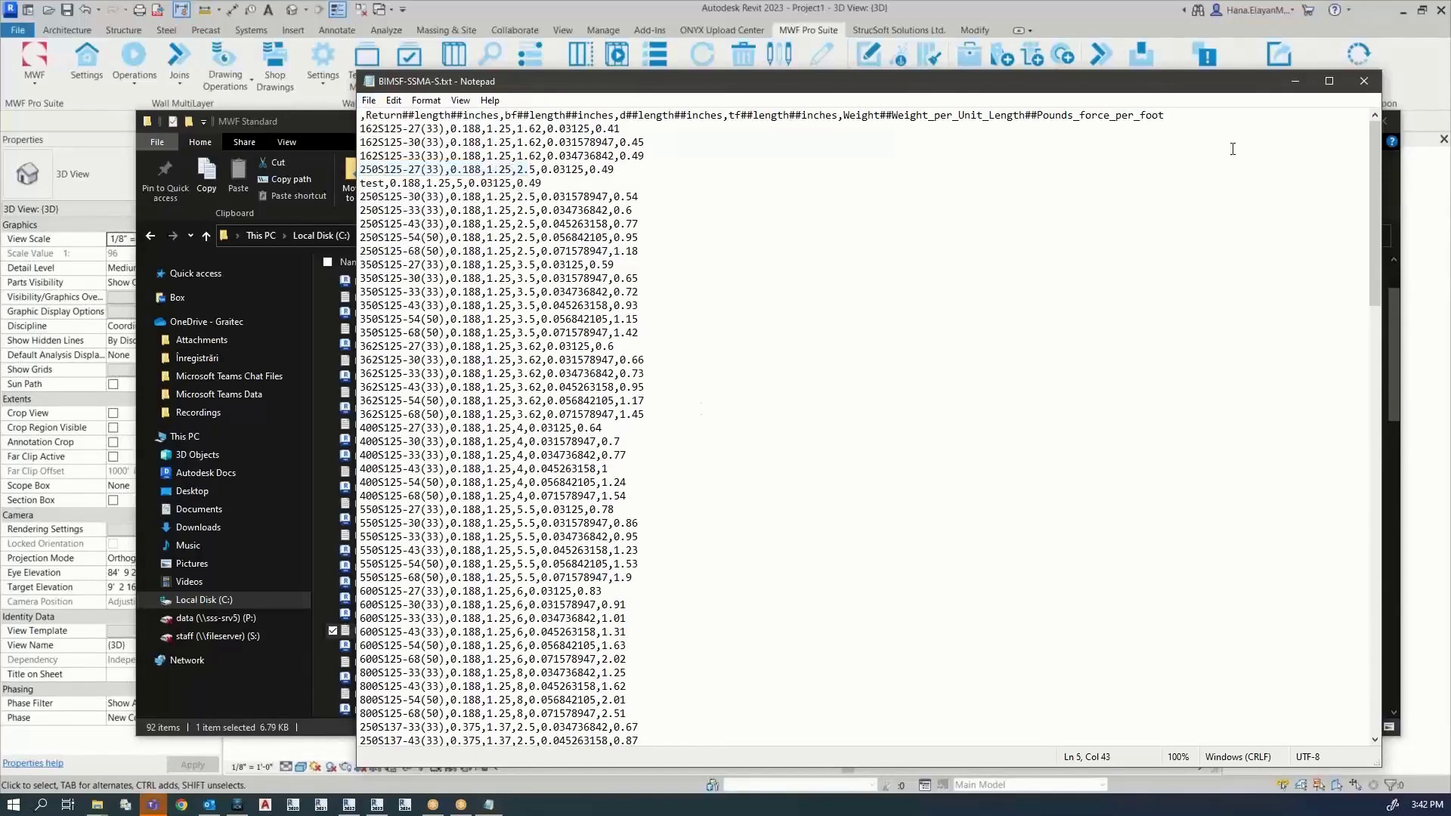
click(1364, 80)
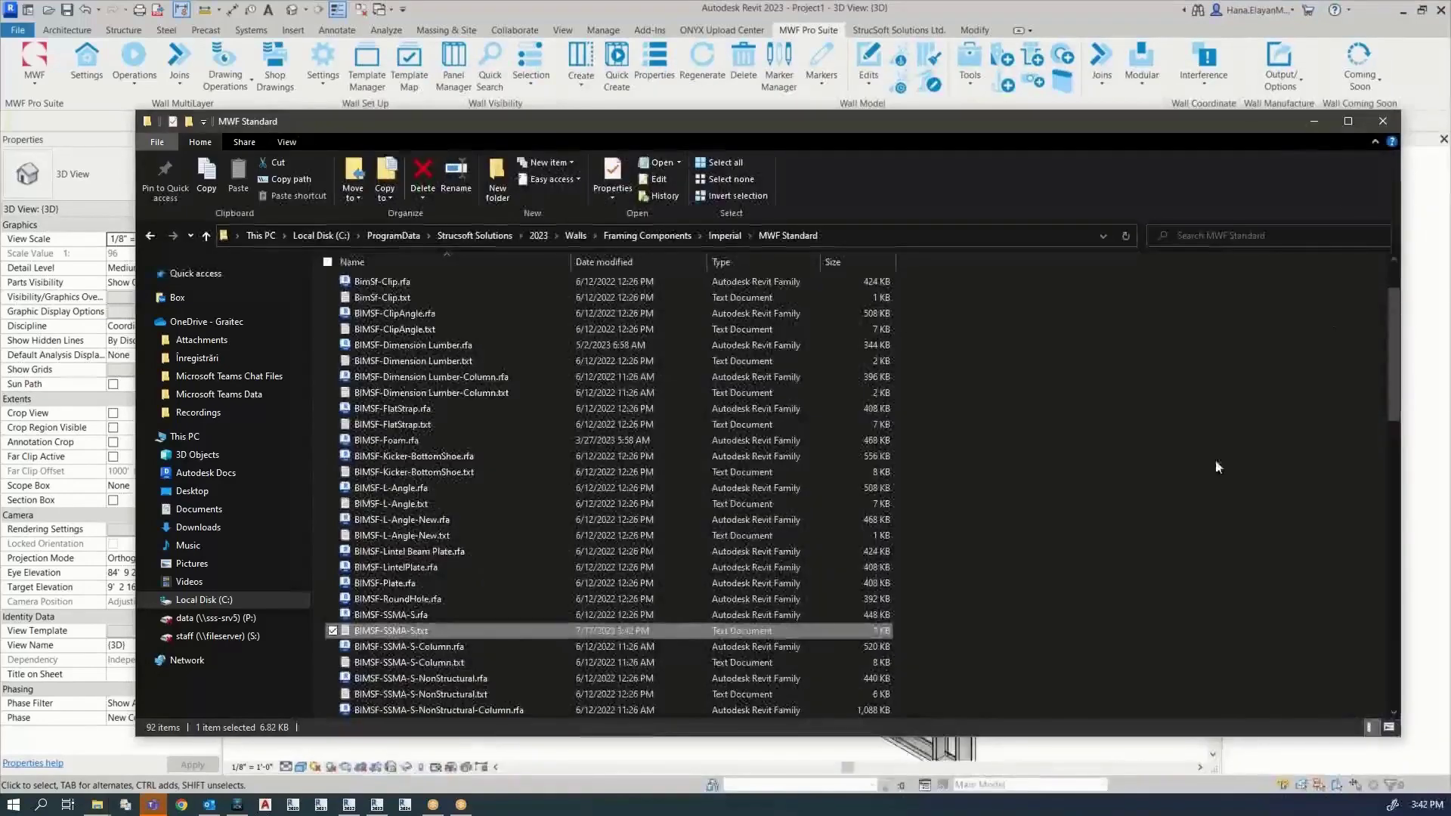
click(1315, 122)
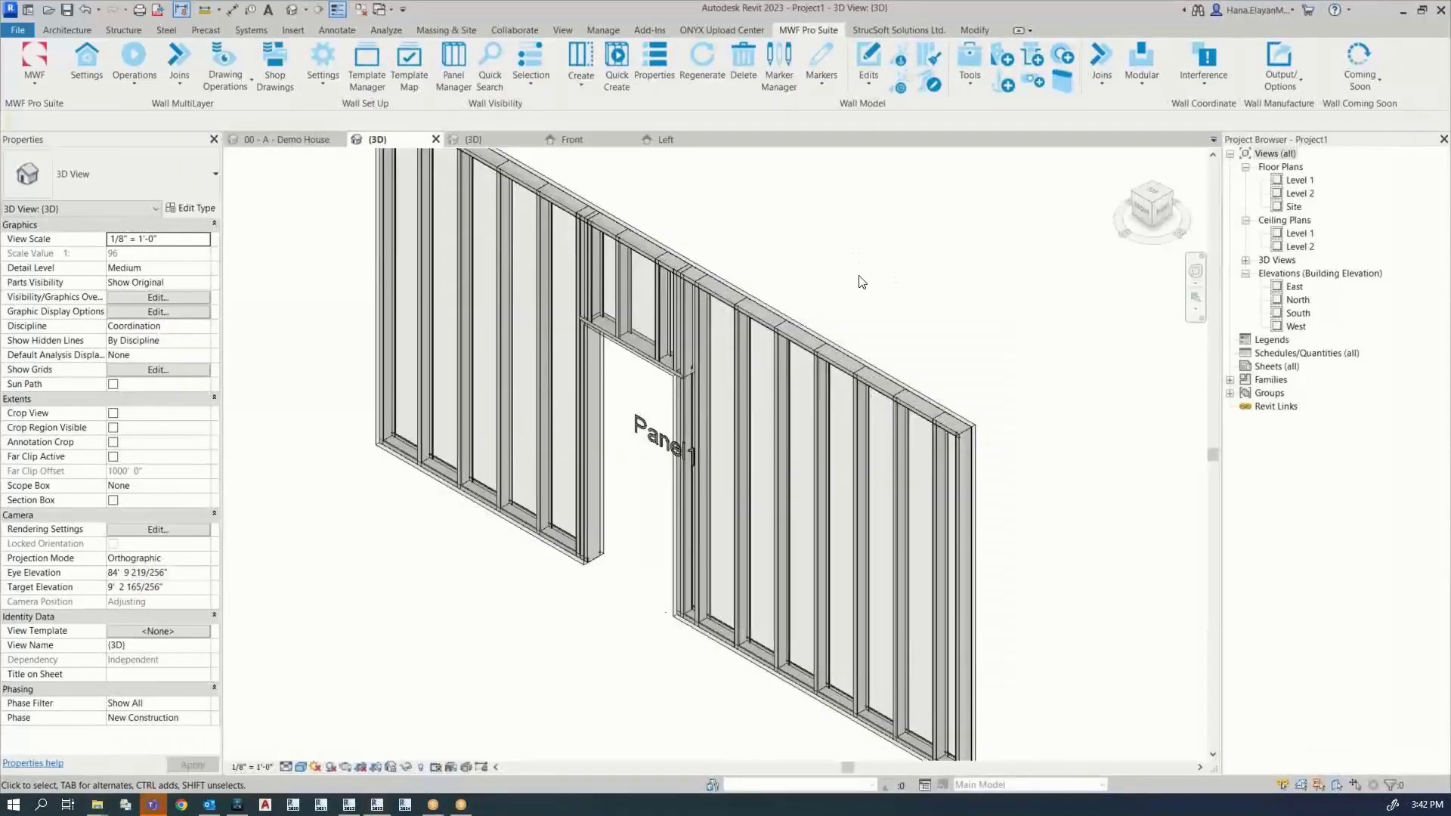
Step: Create a new Revit project after choosing its template file
middle_drag(861, 282, 819, 285)
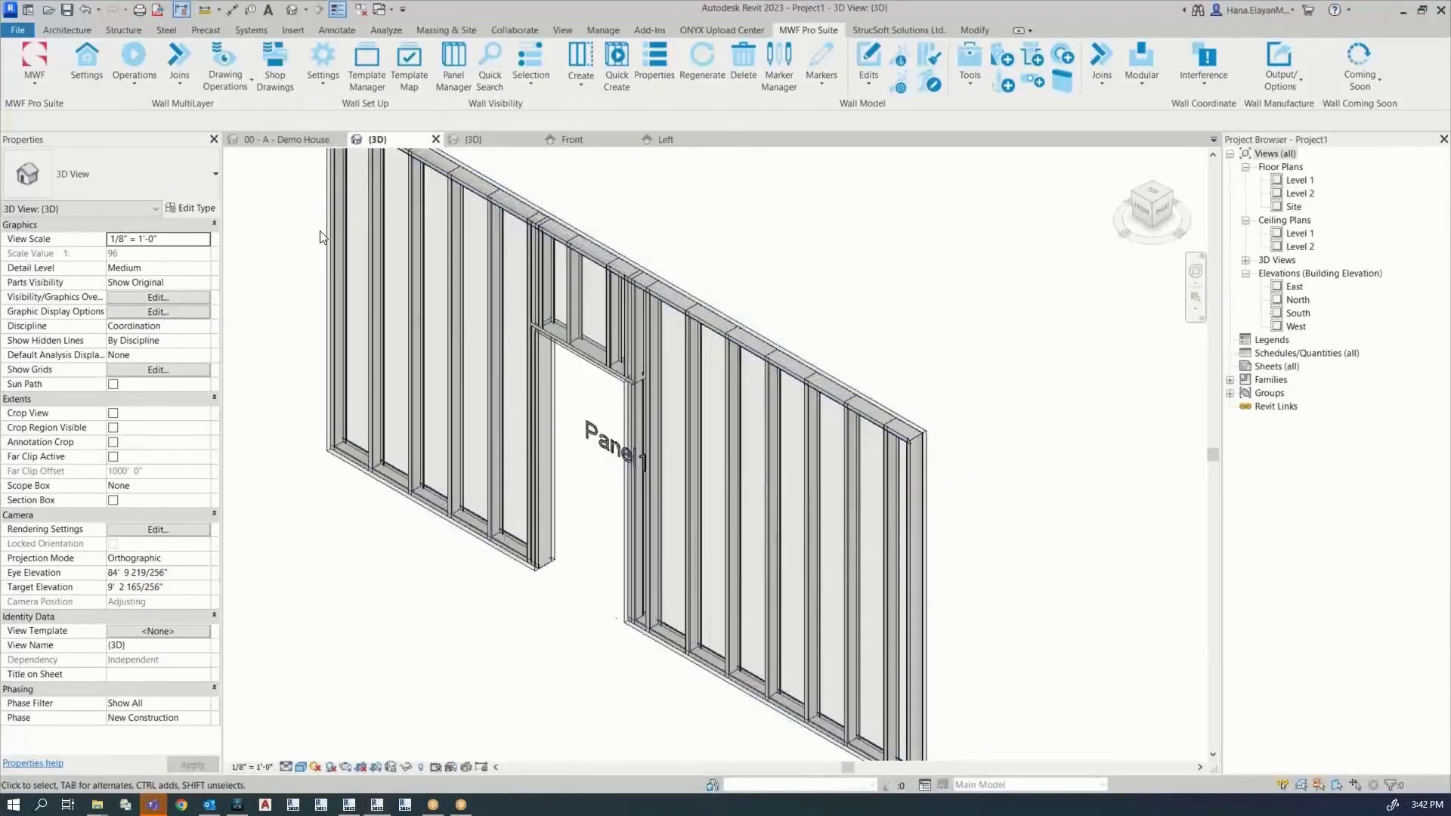
click(18, 31)
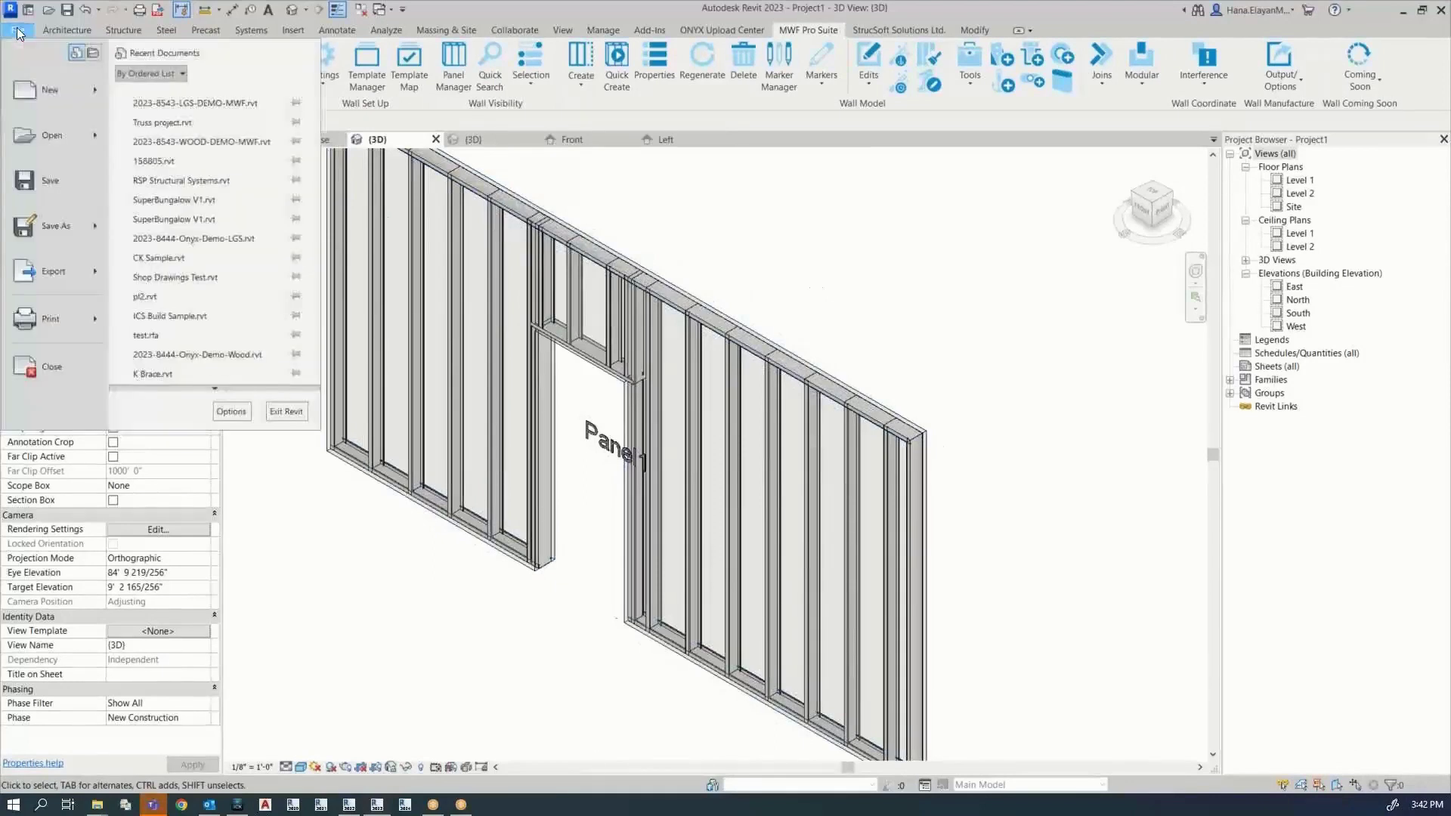
click(52, 94)
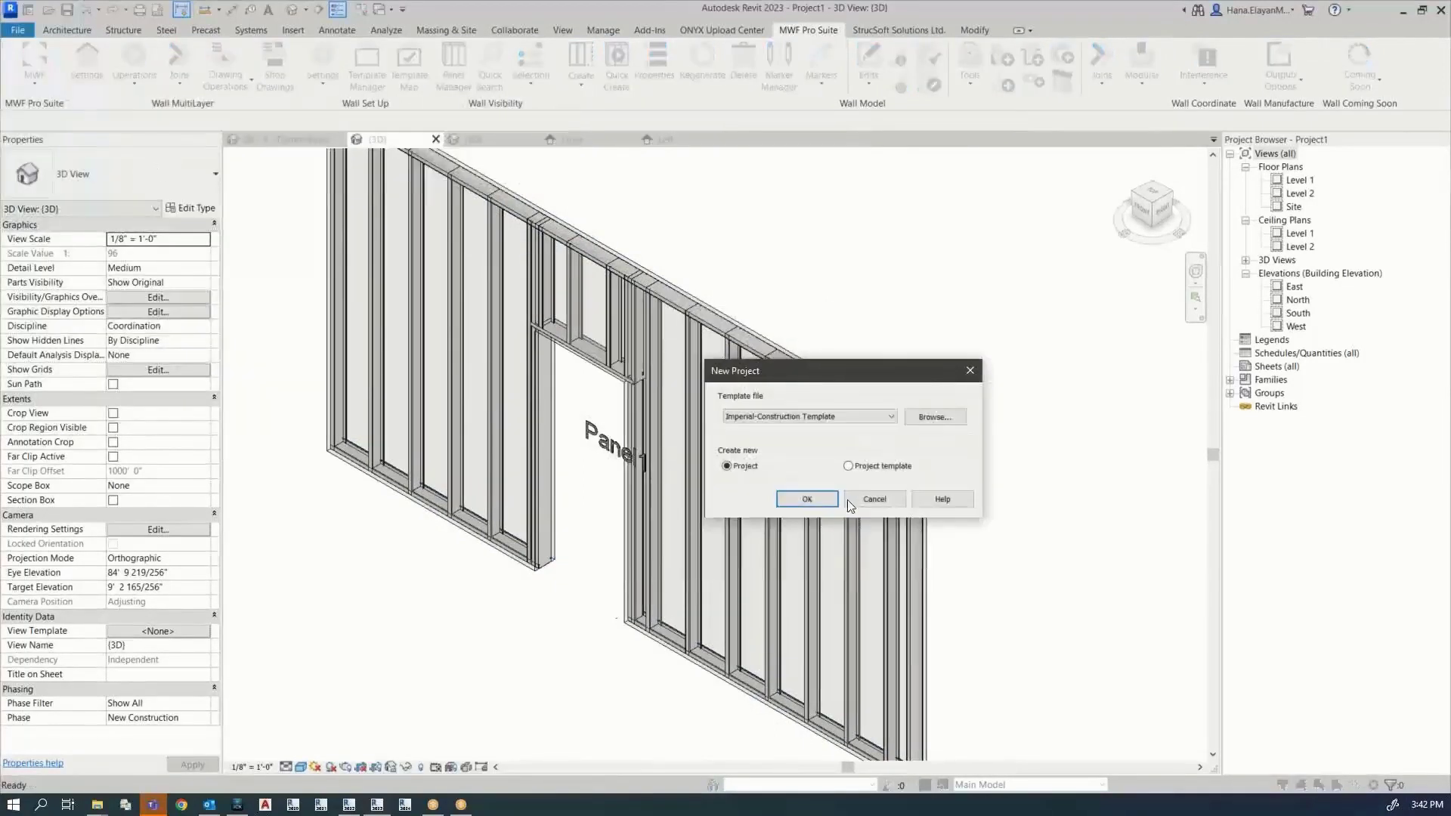
click(837, 419)
click(805, 442)
click(806, 500)
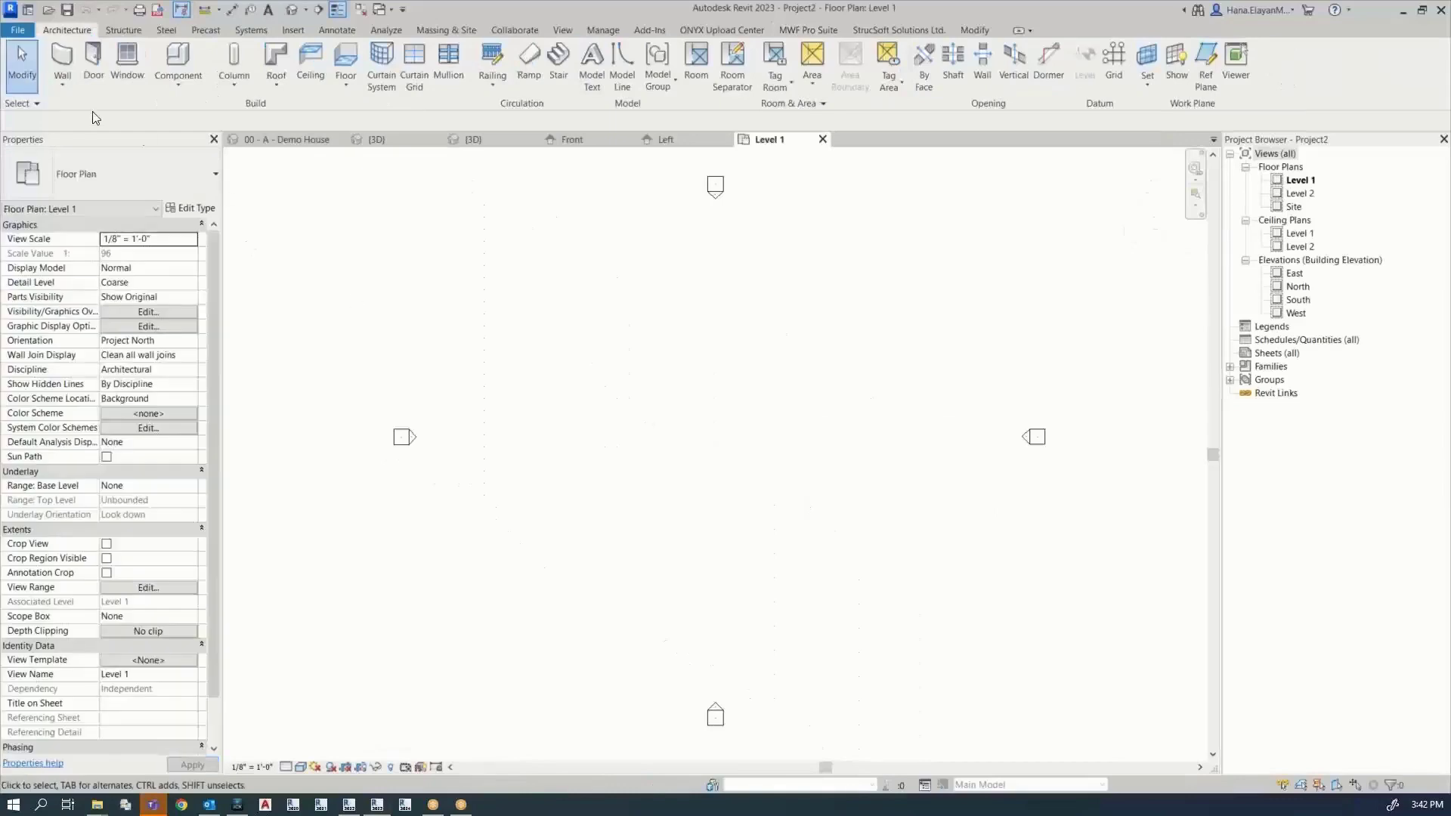
Step: Draw a horizontal Generic - 8" wall about 21' 6" long near the middle of the Level 1 plan
key(w)
key(a)
click(618, 442)
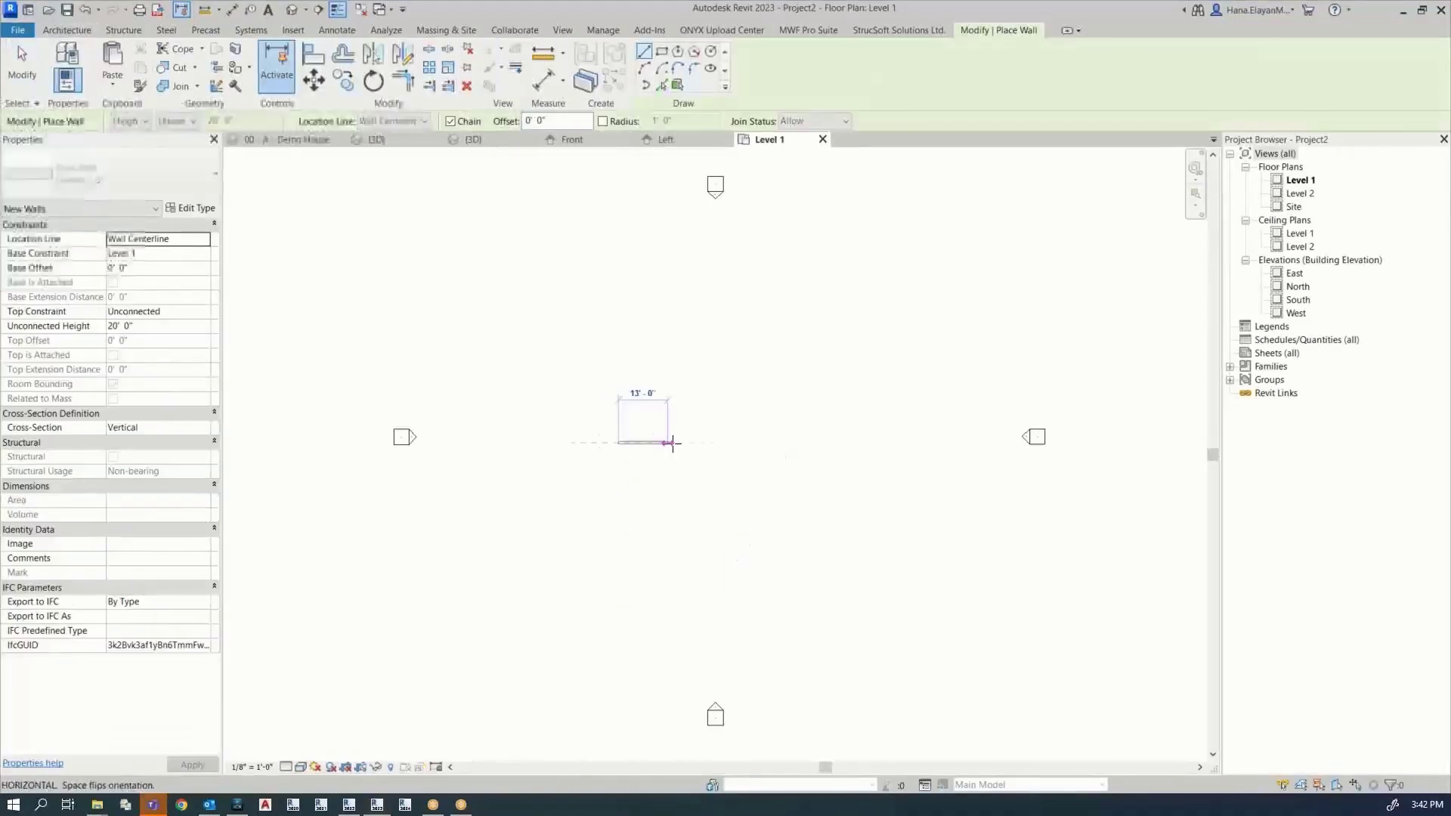
click(702, 442)
key(Escape)
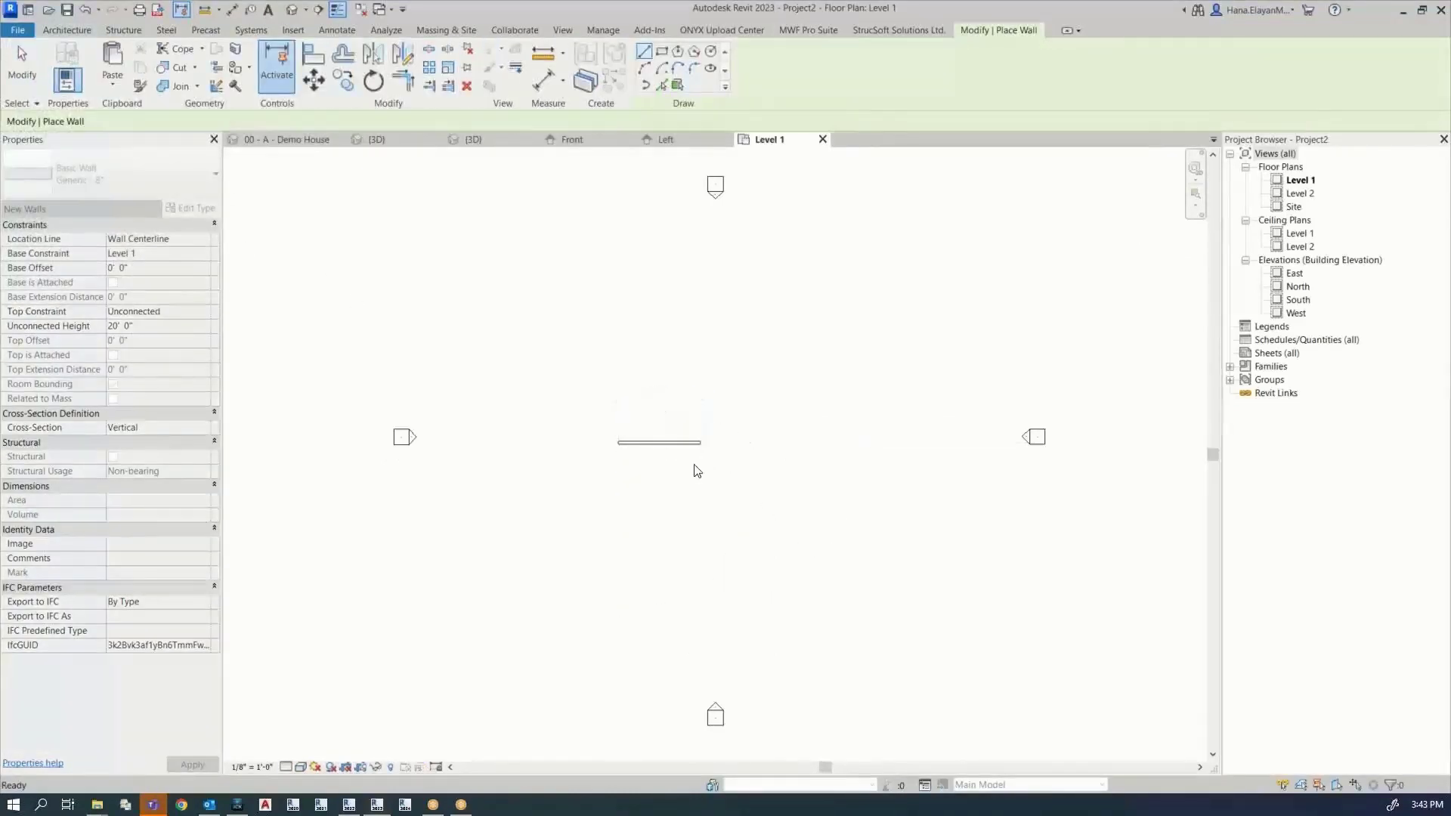
key(Escape)
Step: Open the default 3D view of the new project and select the wall
scroll(683, 487, up, 2)
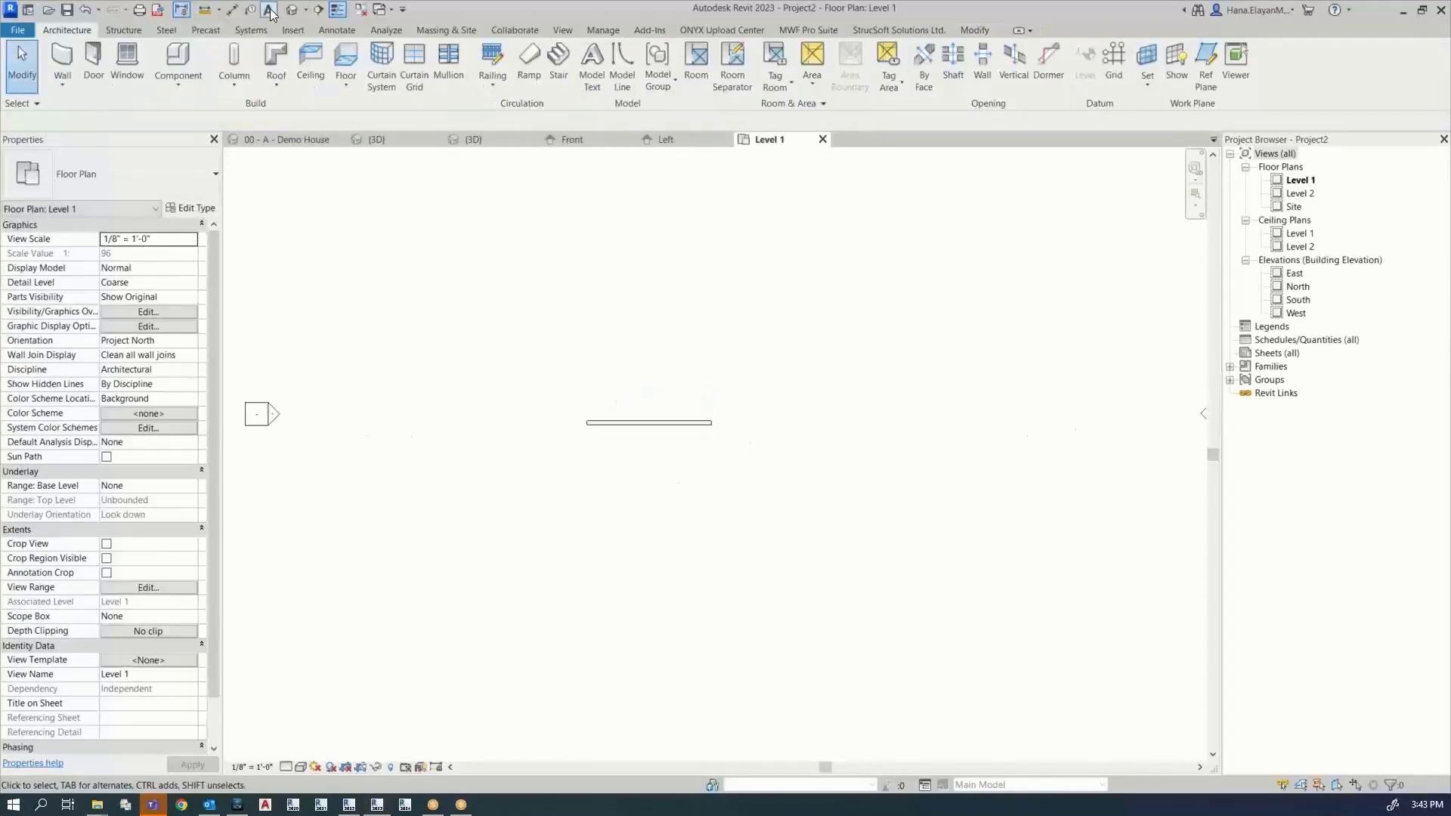
key(ctrl+z)
key(3)
key(d)
scroll(644, 495, up, 5)
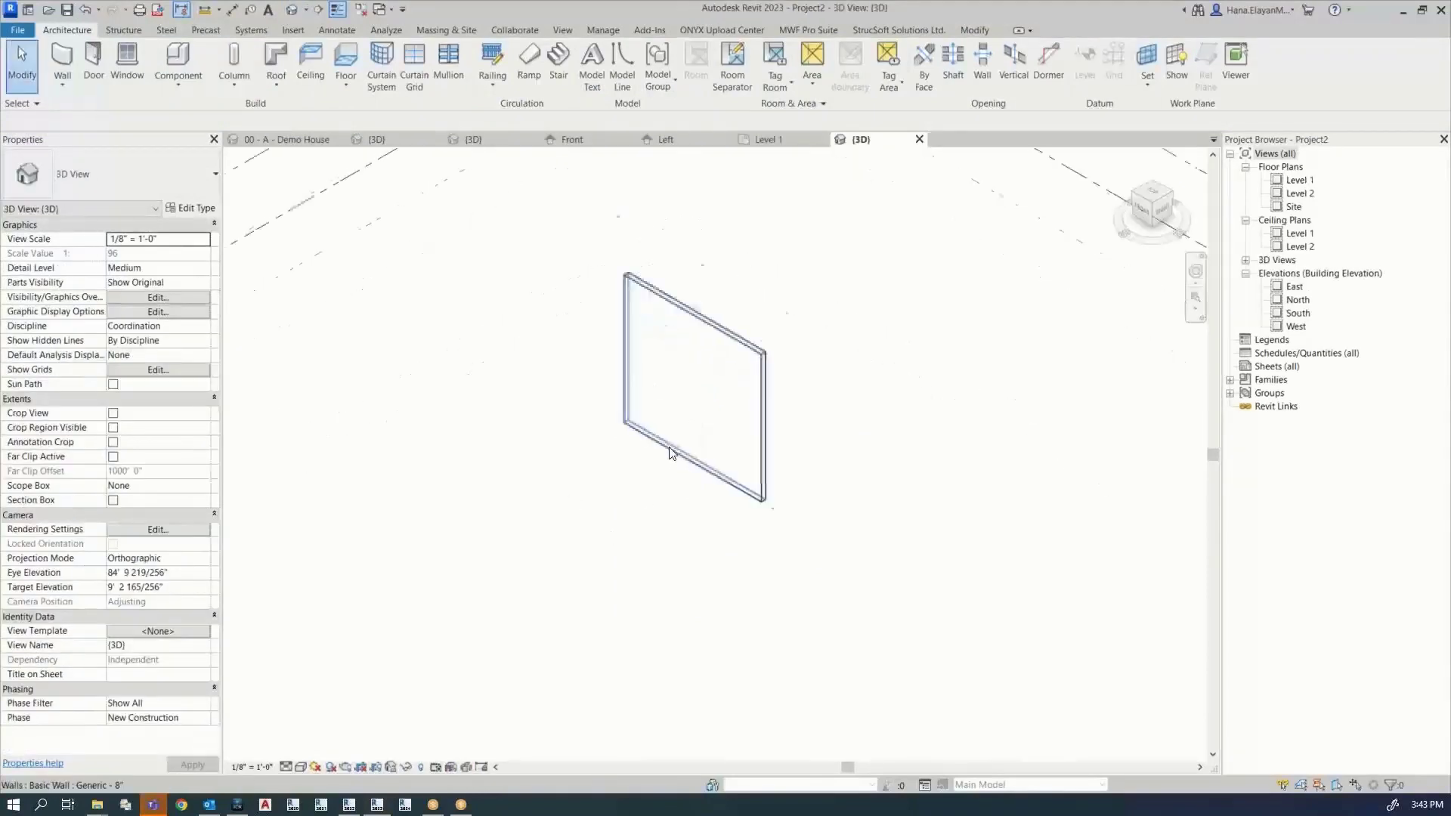
click(596, 583)
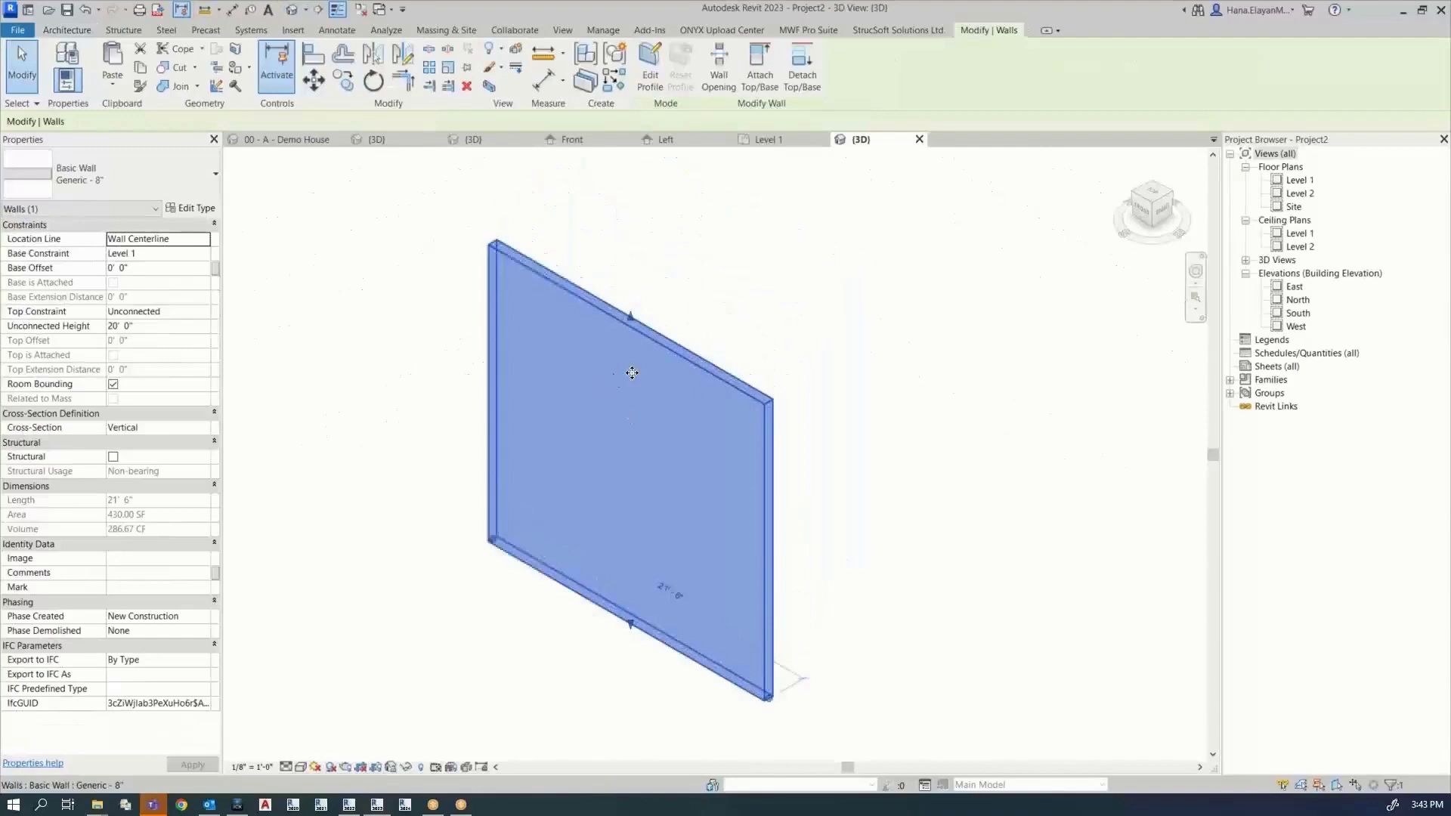
Step: Set the selected wall's top constraint to Up to level: Level 2
click(198, 312)
click(203, 312)
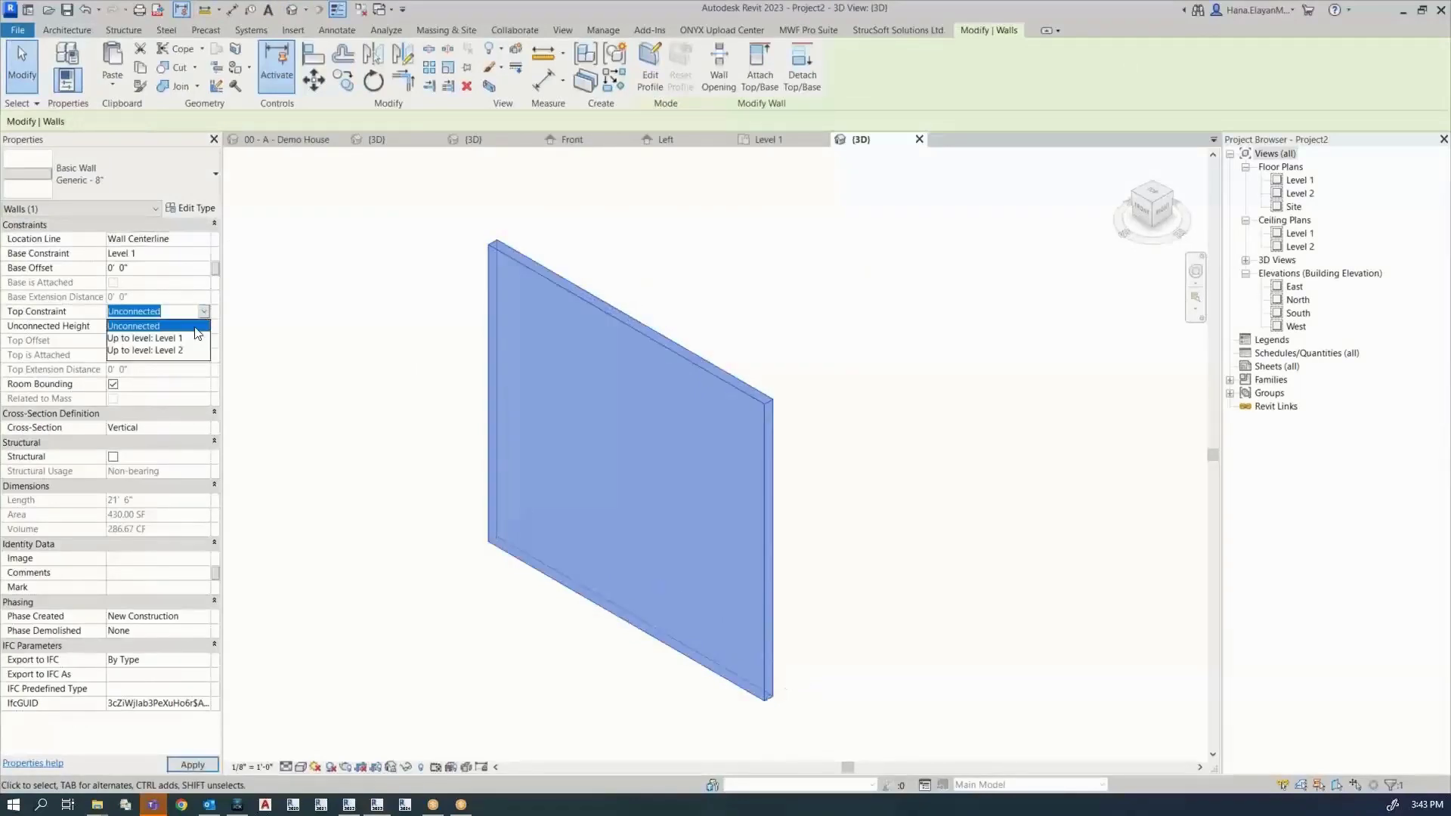
click(189, 352)
click(478, 633)
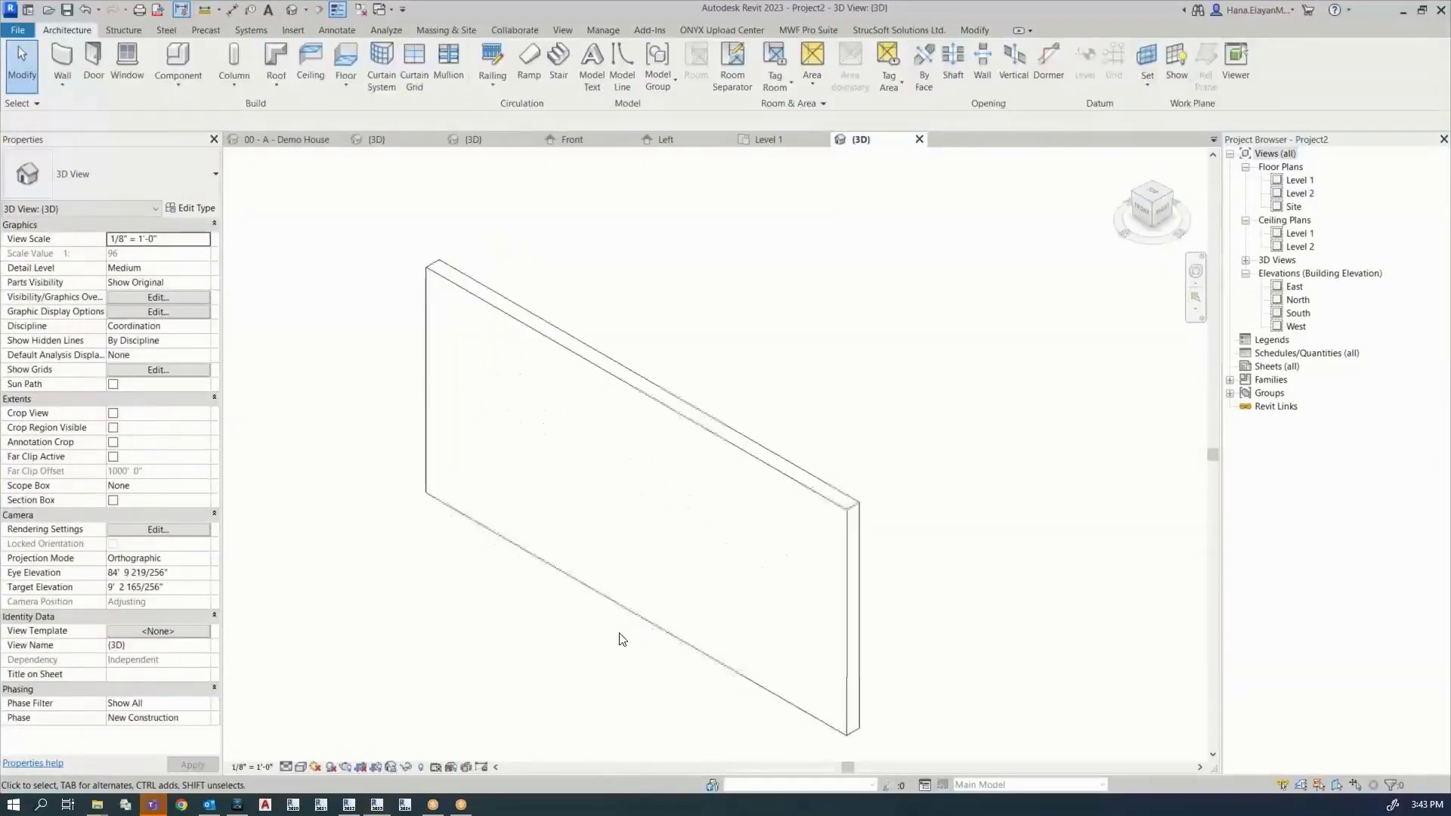
Step: Set the Light Gauge template as active in MWF and create the framing panel for the wall
click(746, 436)
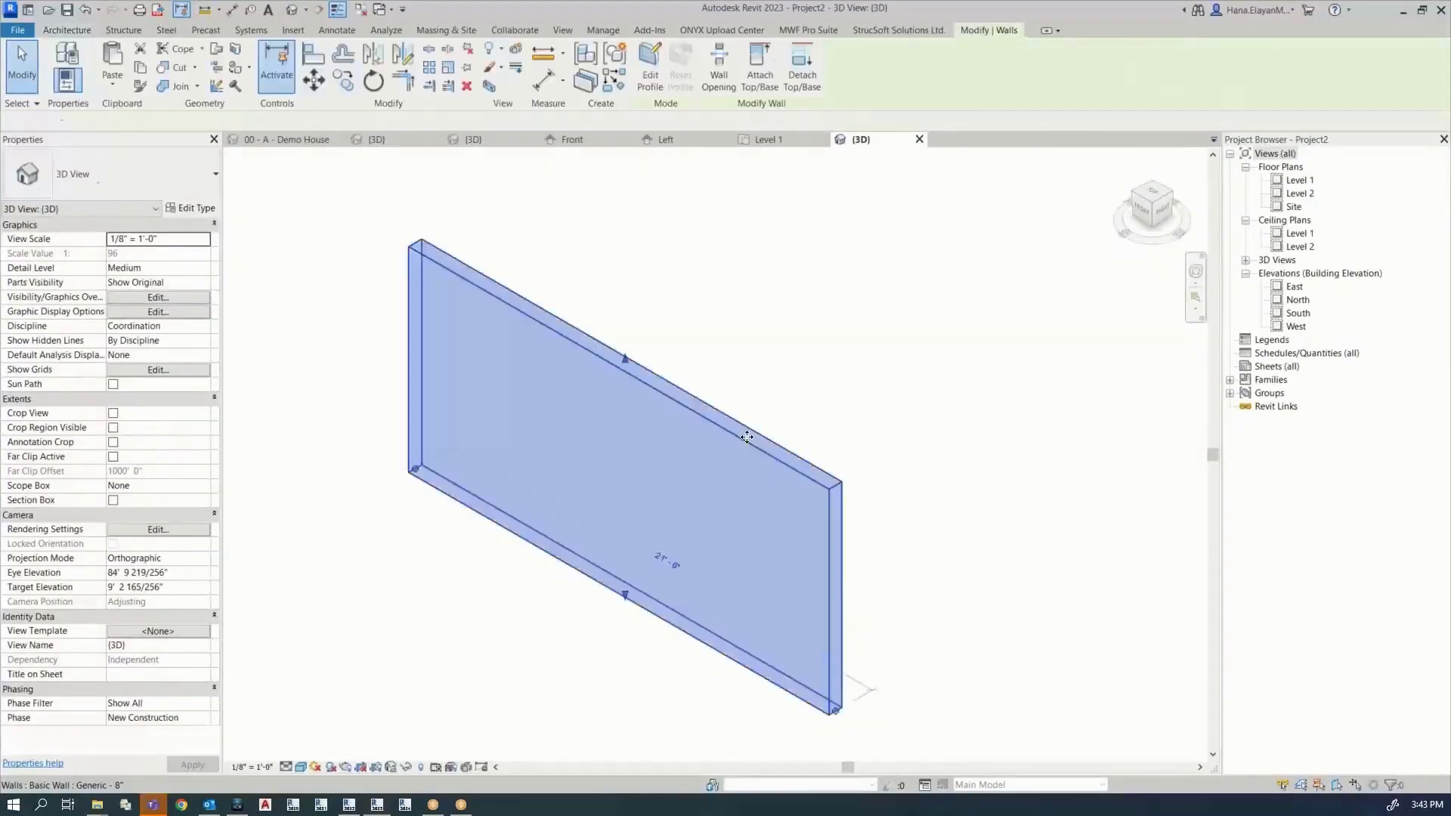
click(809, 30)
click(581, 60)
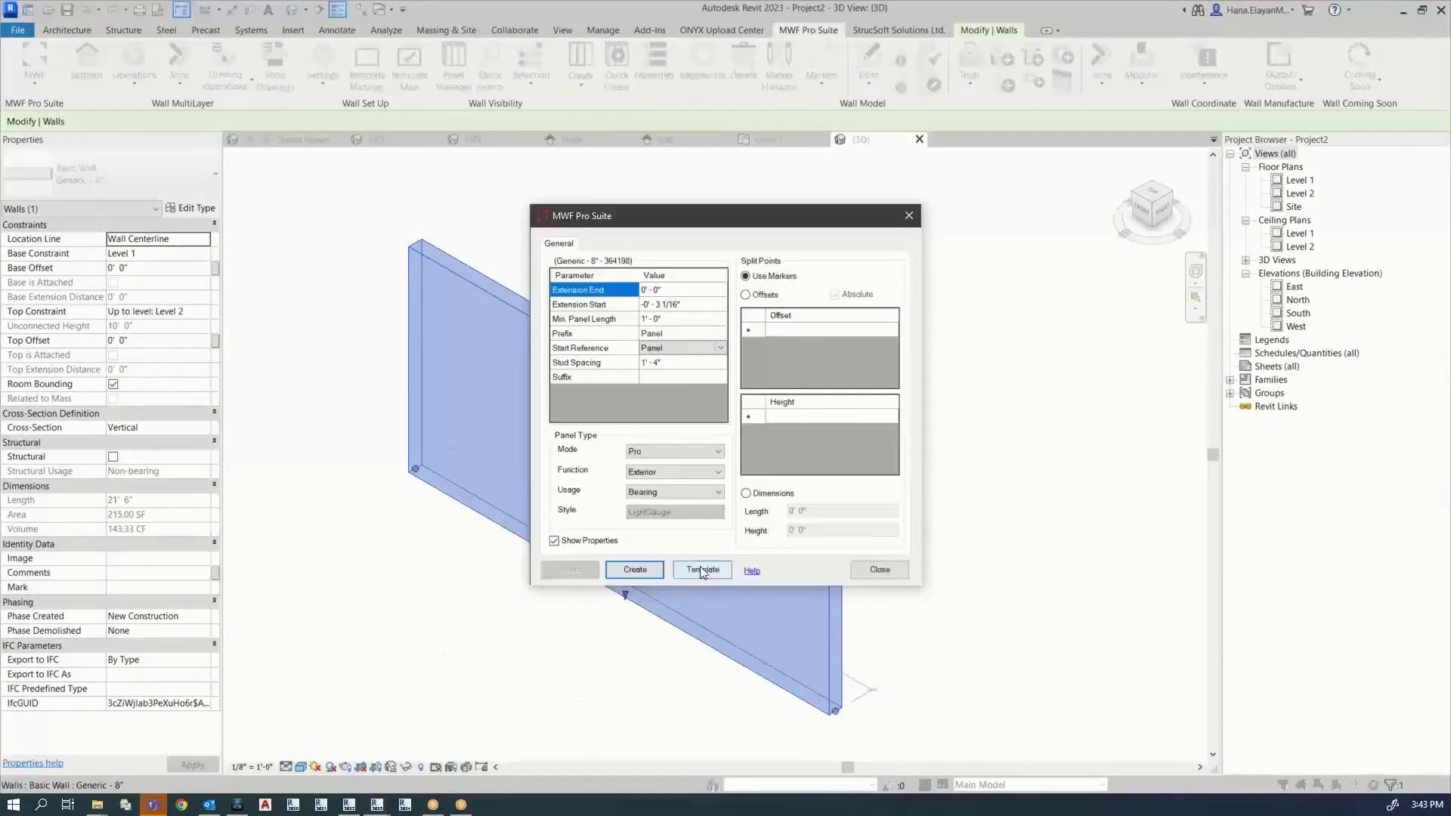
click(699, 571)
click(559, 285)
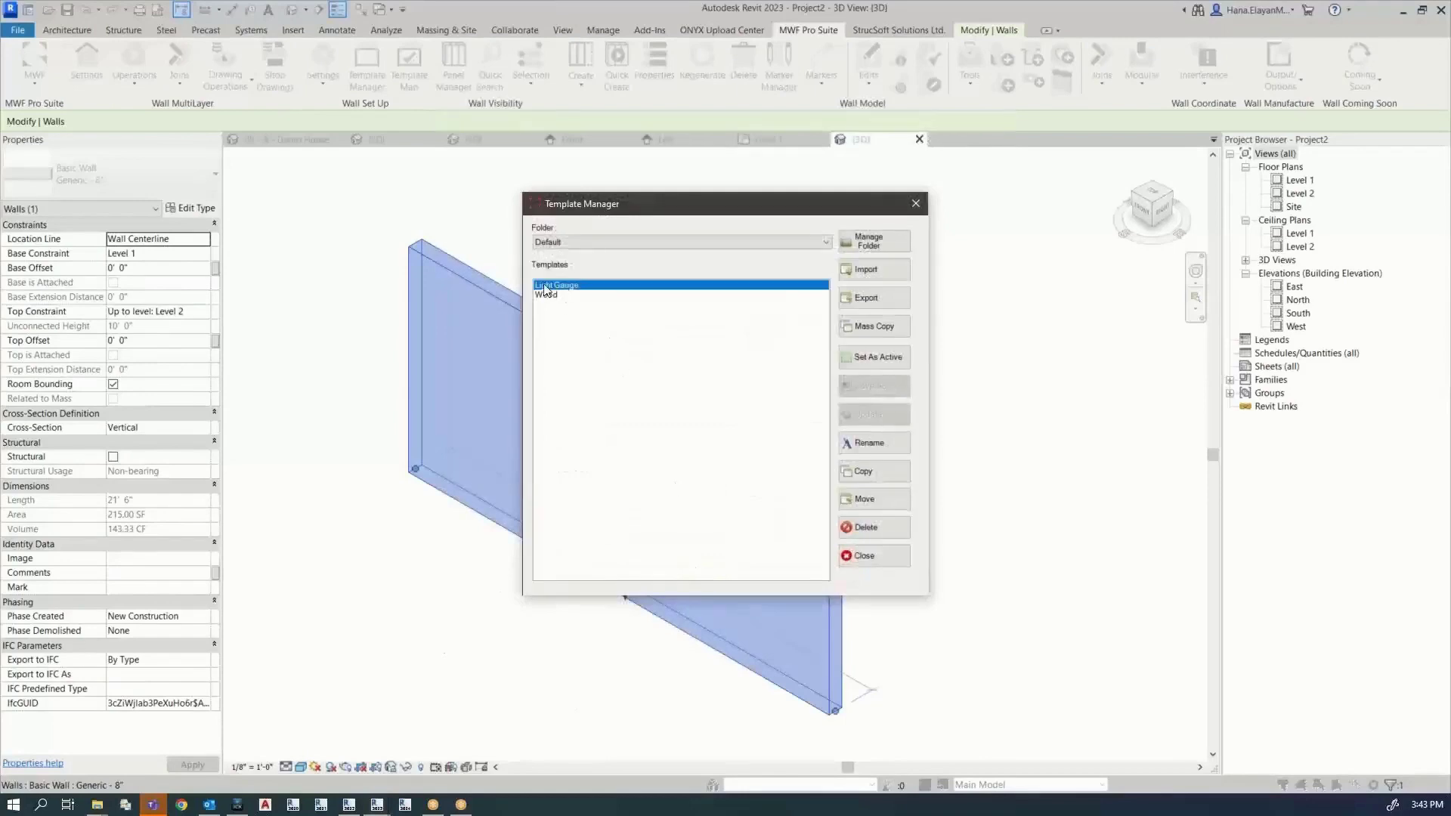
click(869, 357)
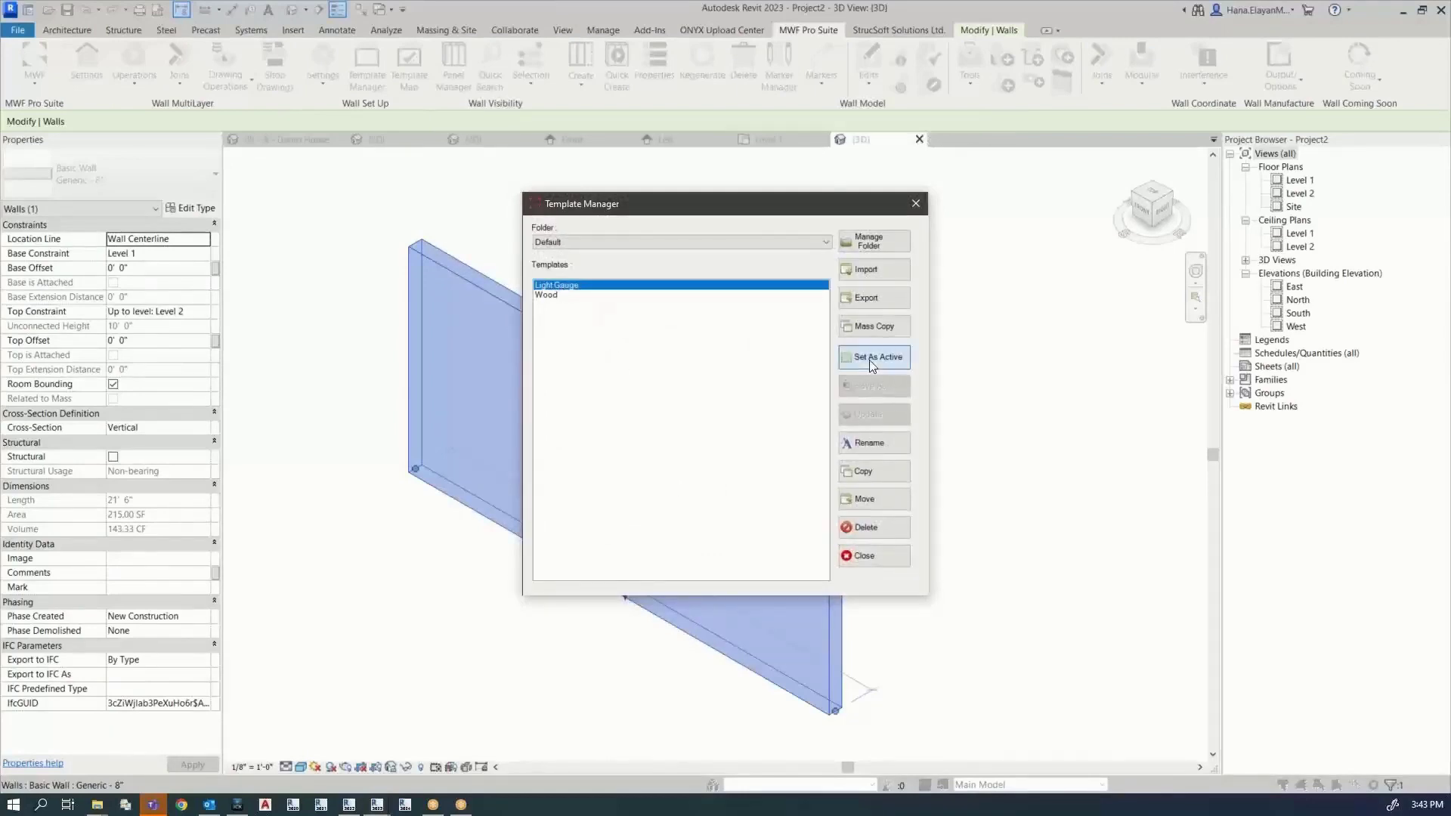
click(872, 554)
click(636, 571)
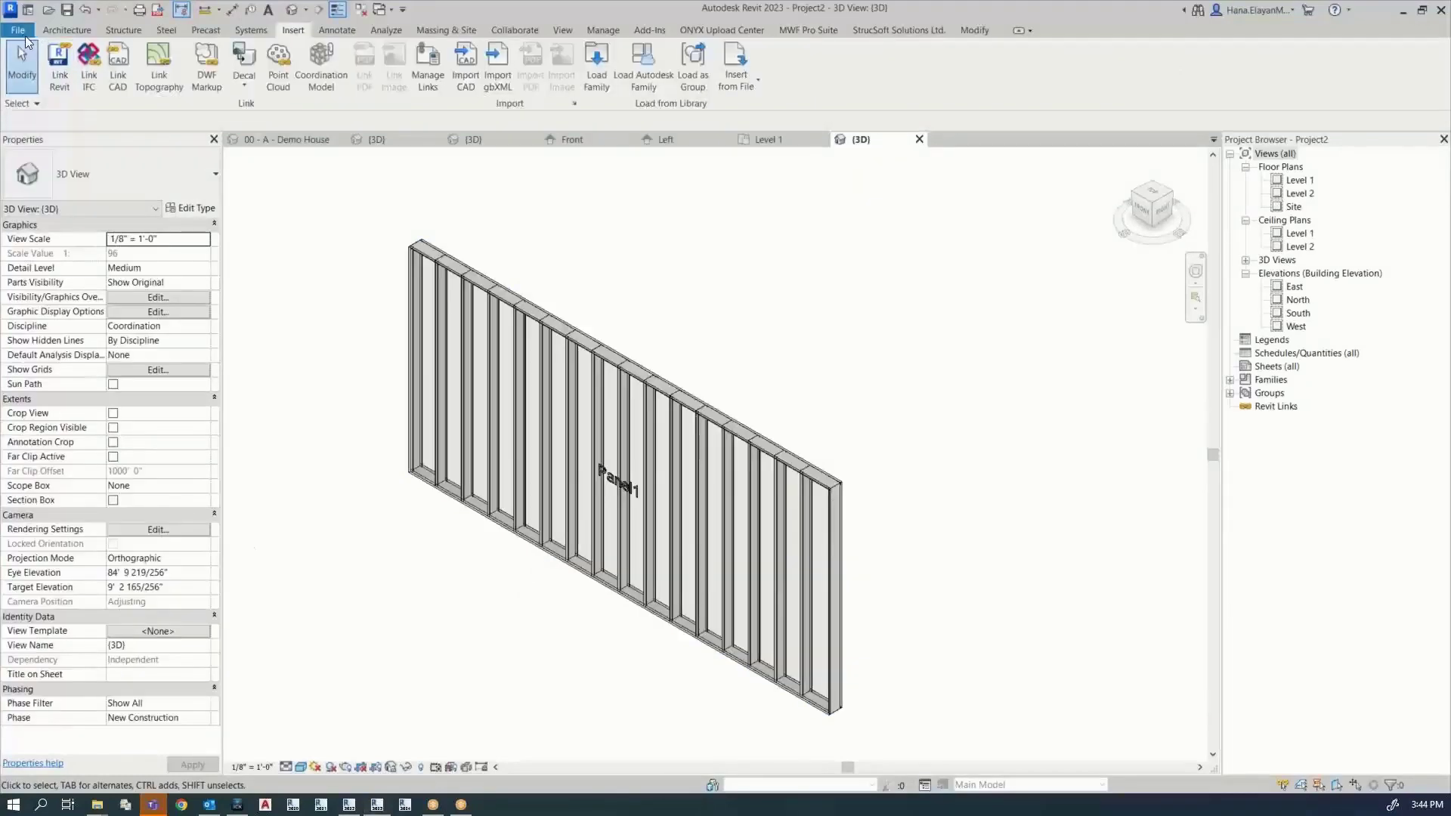
Step: Switch to the MWF Standard folder window, copy its full path, and minimise it to return to Revit
click(813, 30)
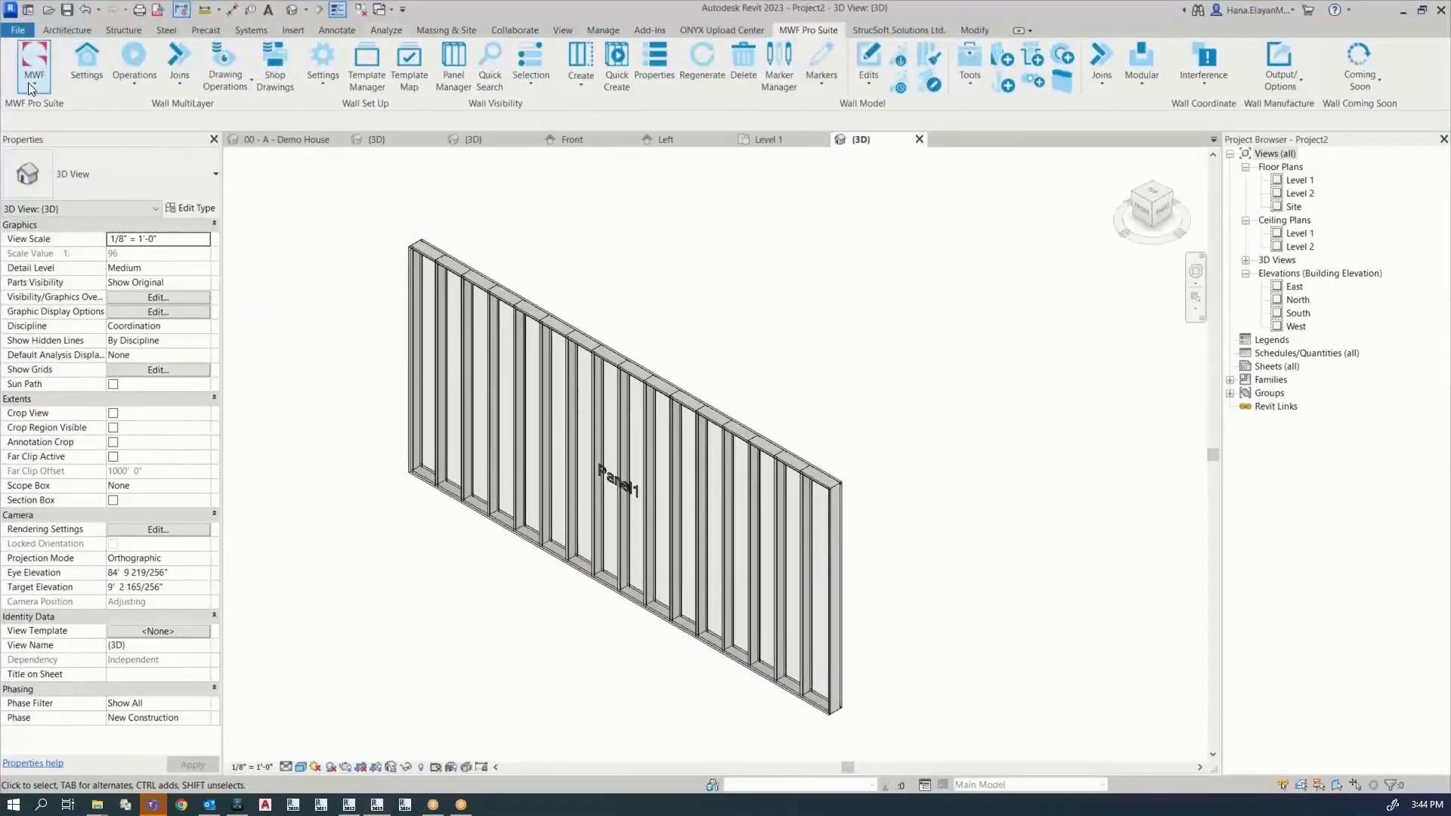
click(34, 85)
click(59, 428)
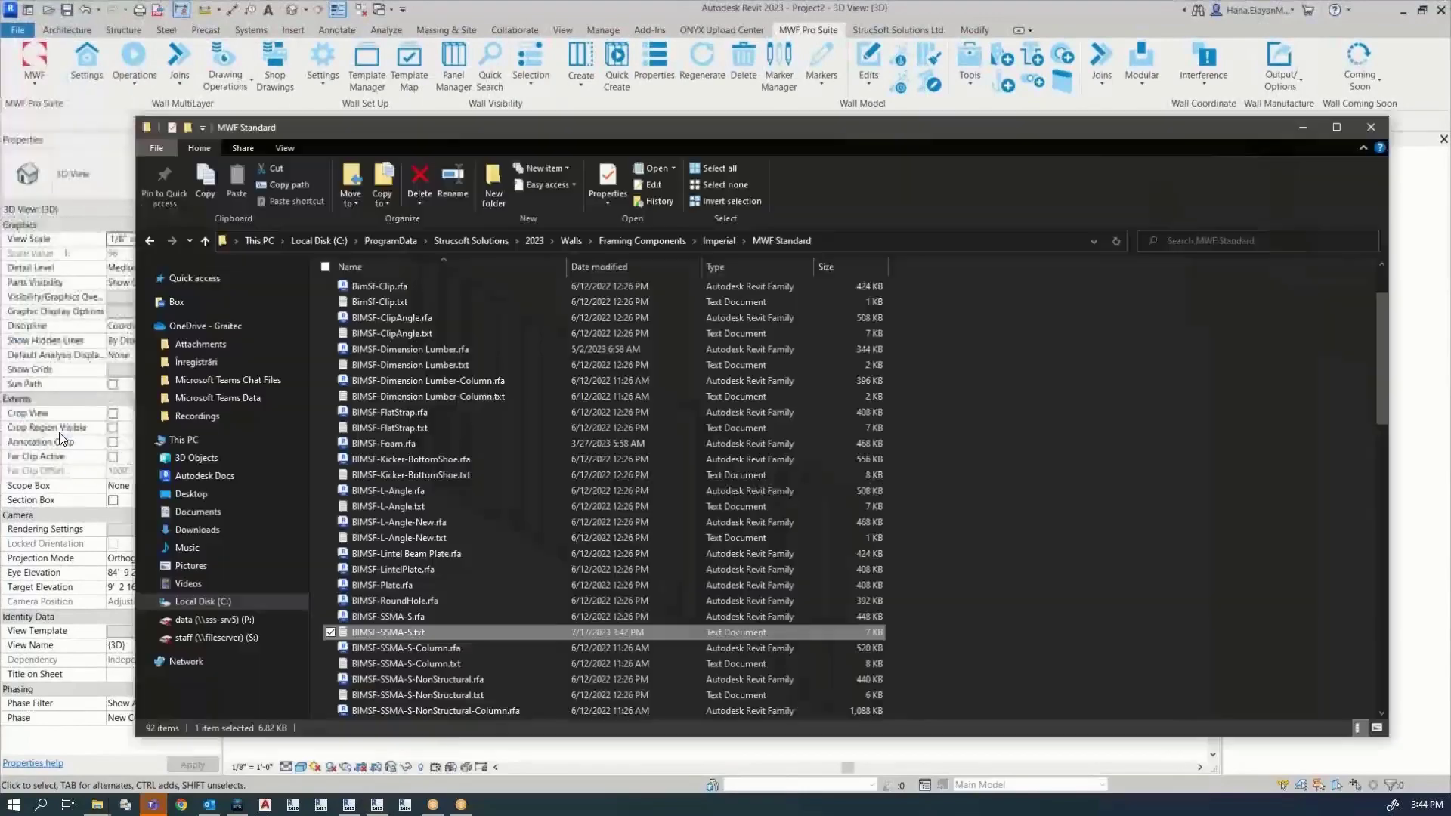
click(857, 234)
key(ctrl+c)
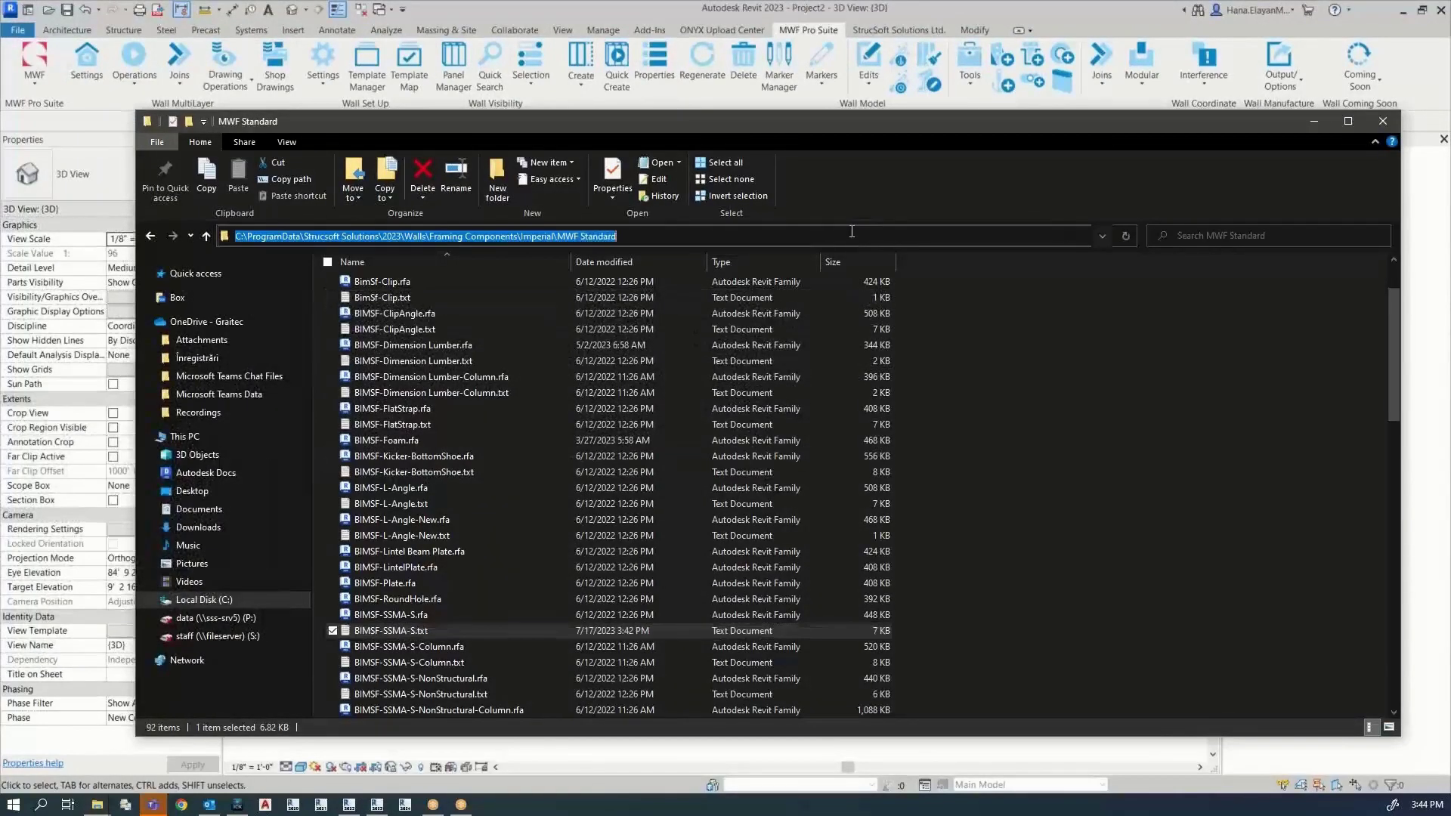
click(1313, 122)
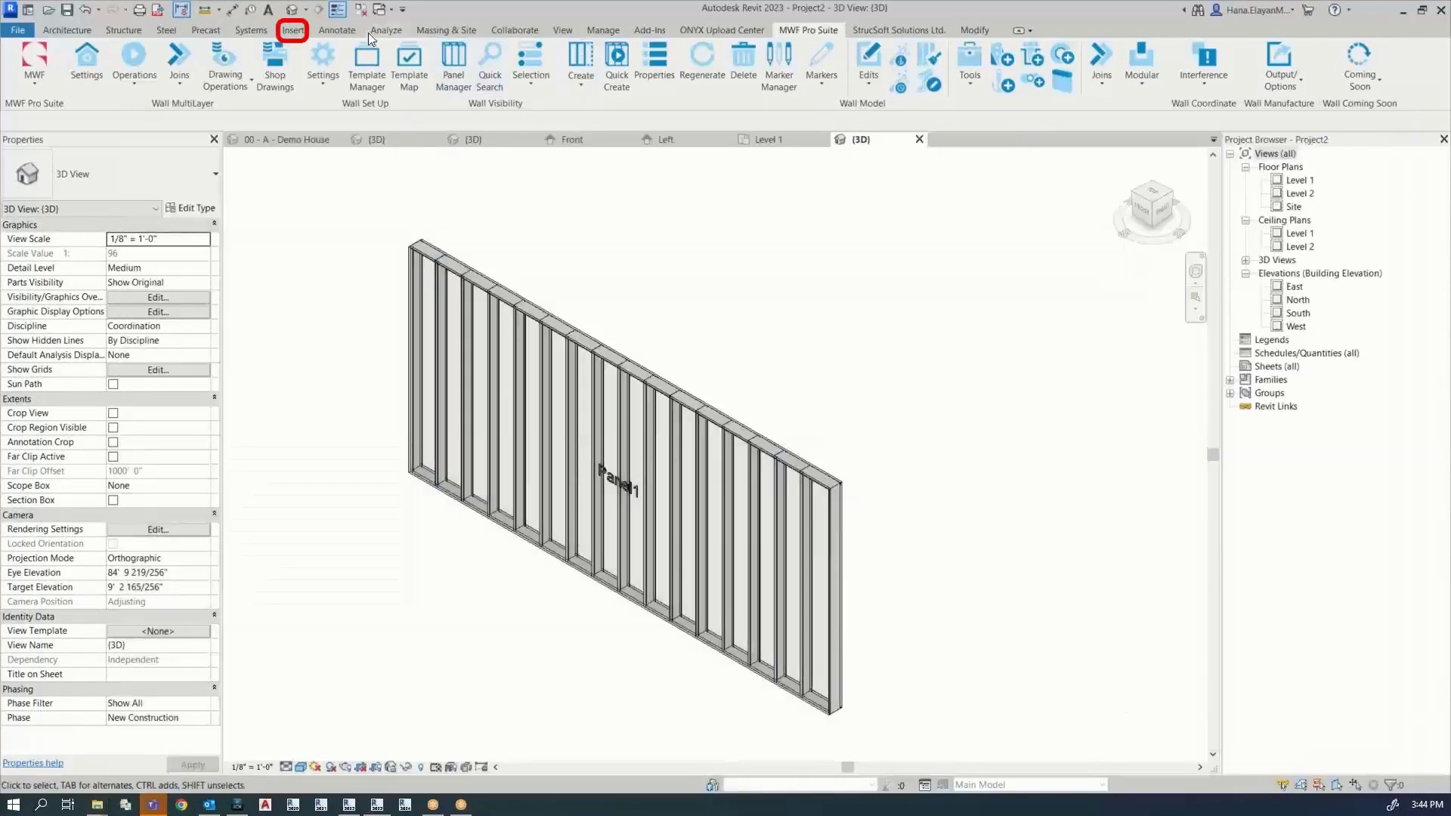
Step: Start loading the BIMSF-SSMA-S.rfa family, using the copied path to reach the MWF Standard folder
click(293, 31)
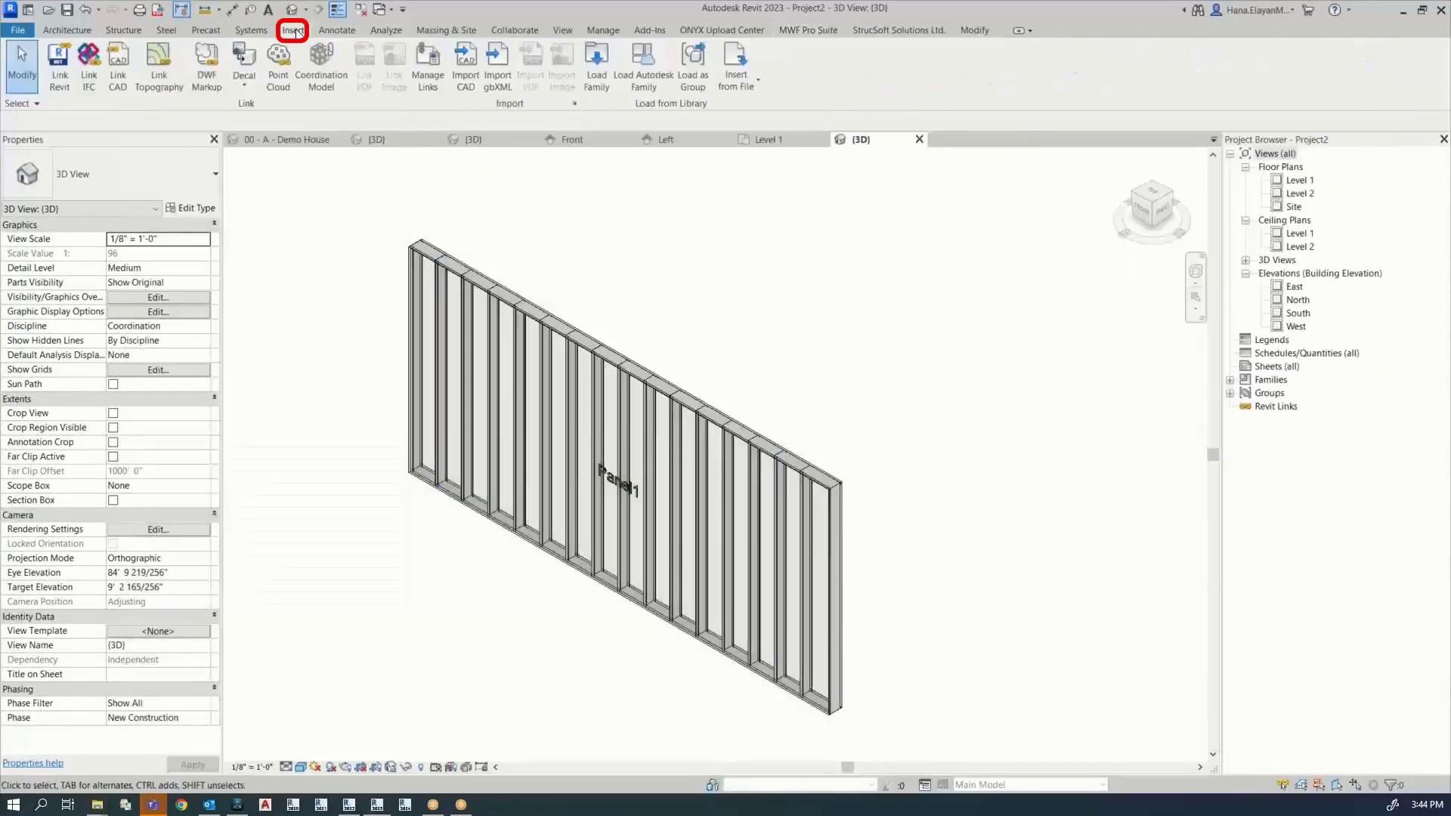
click(597, 64)
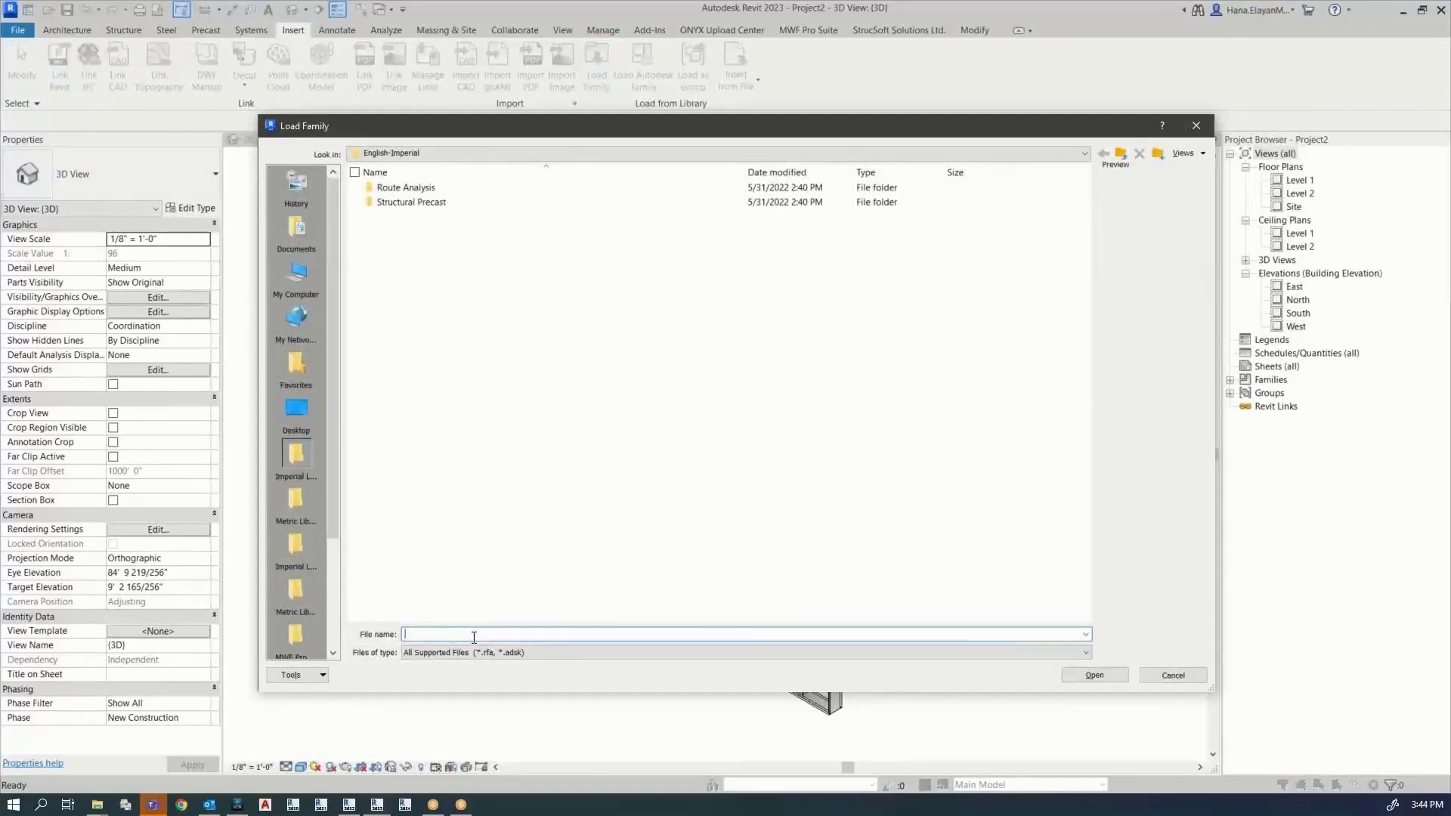
key(ctrl+v)
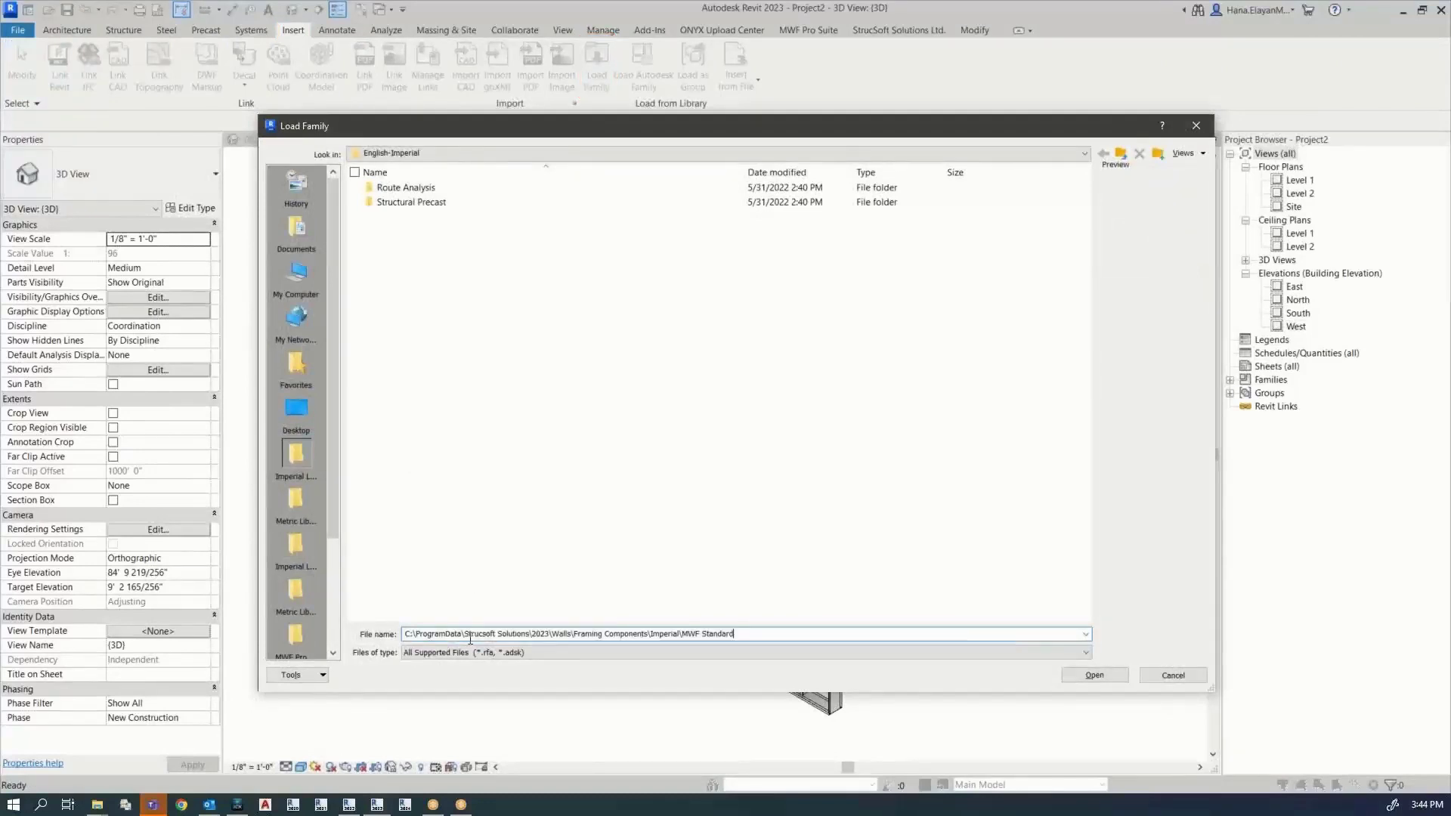
click(1100, 675)
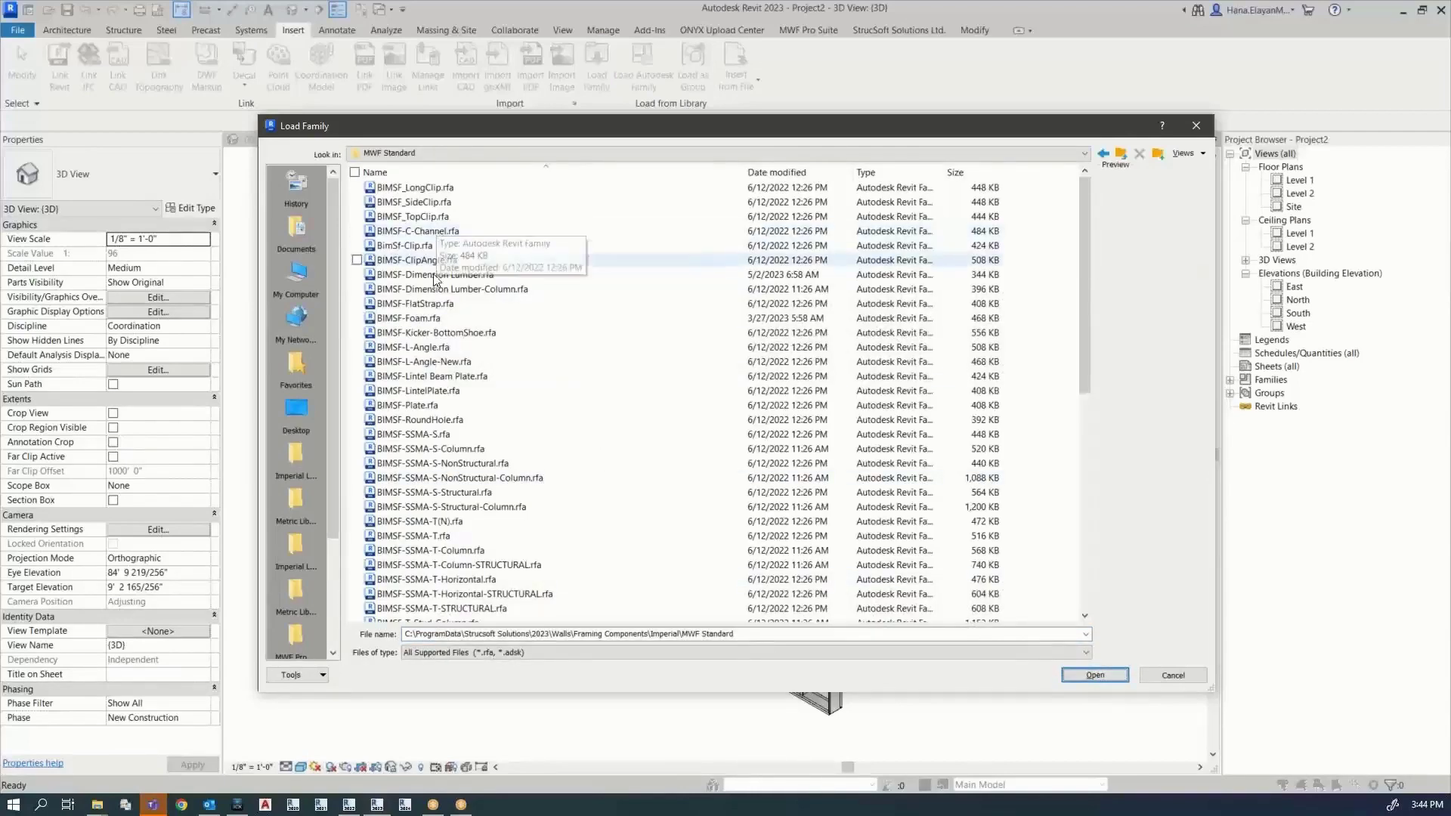
click(417, 438)
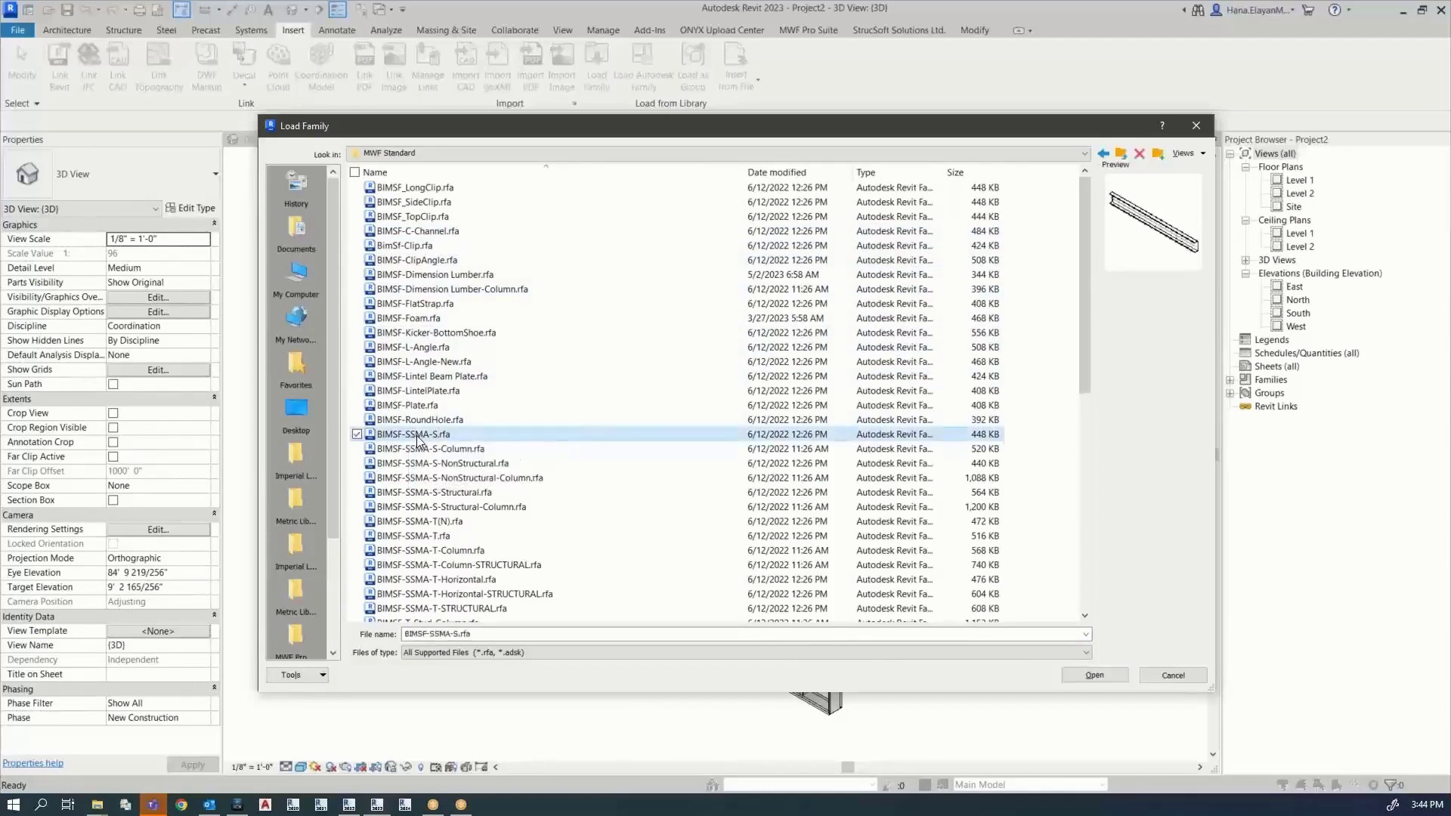
click(1107, 676)
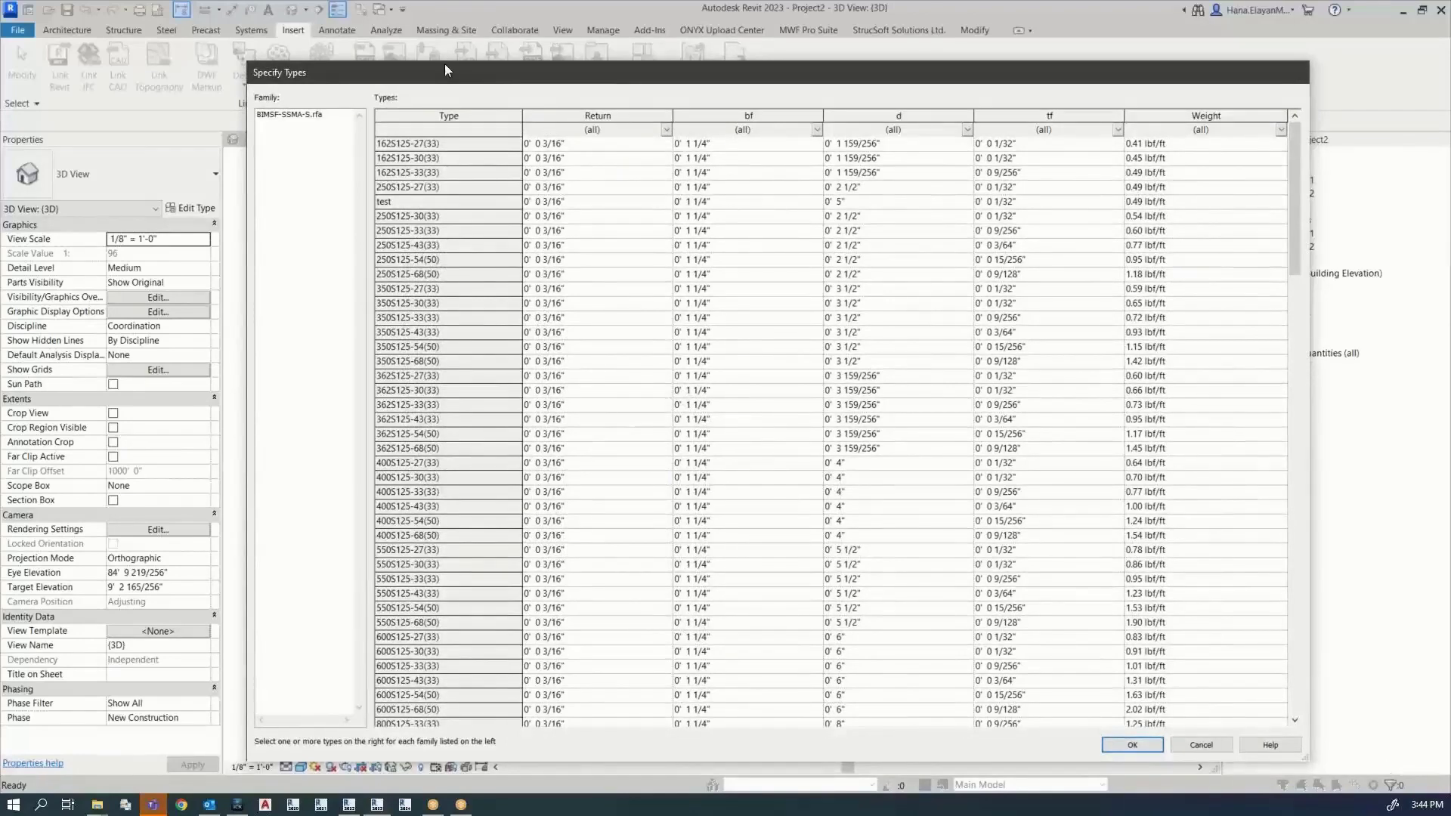
Step: Enlarge the type catalog window slightly and select the types test, 162S125-27(33) and 400S125-30(33)
drag(445, 66, 433, 52)
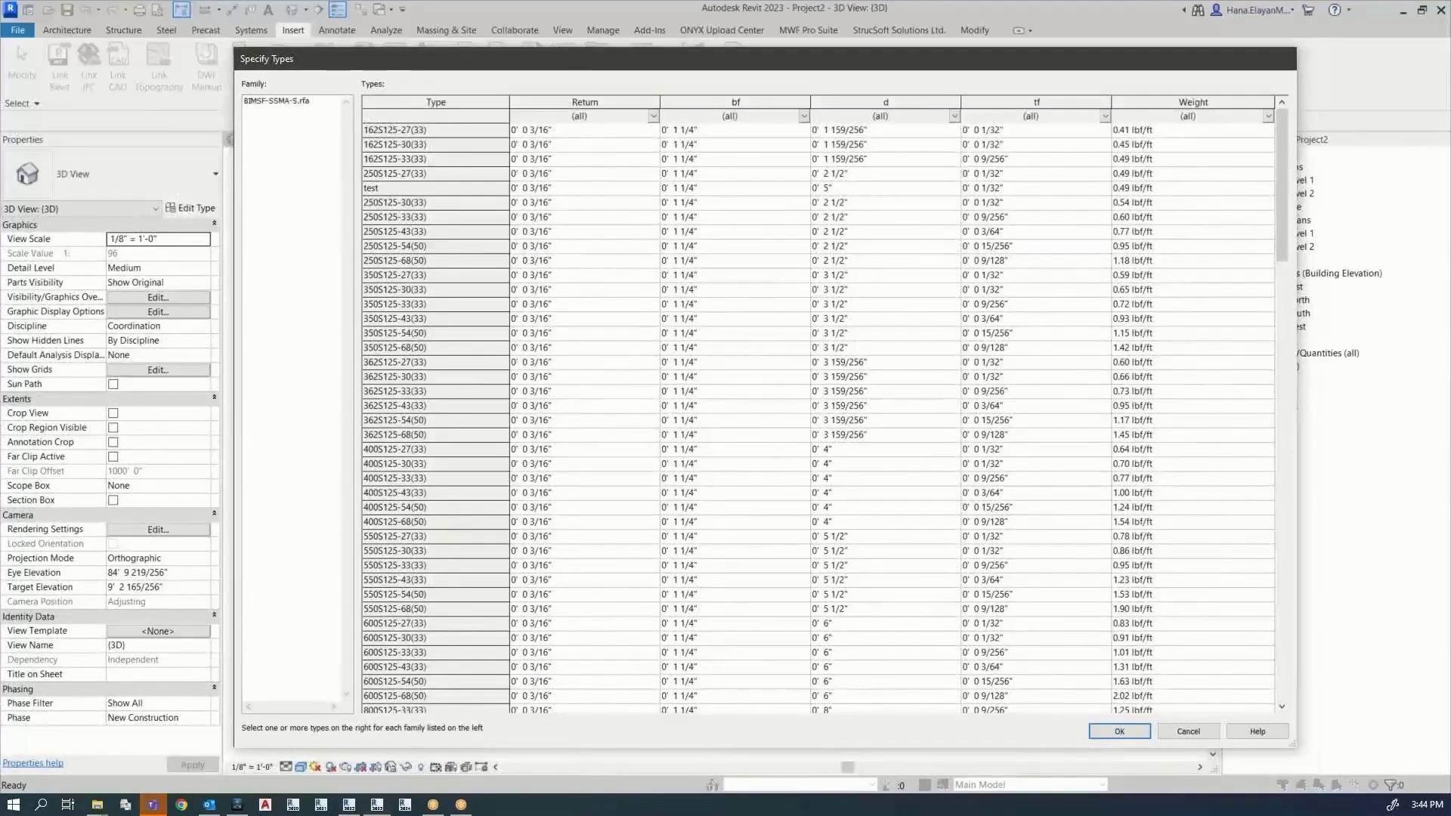
drag(862, 751, 857, 763)
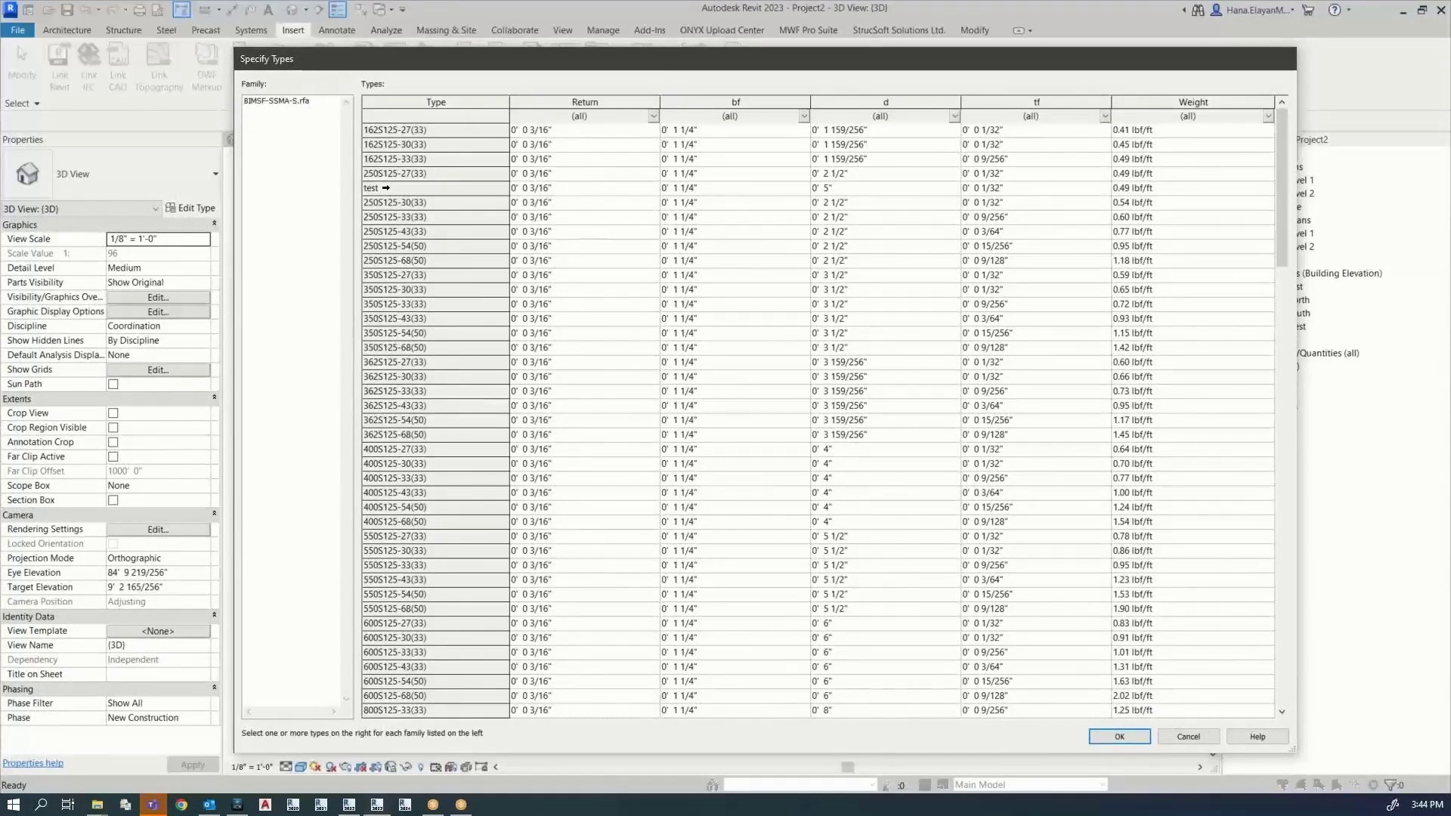
click(377, 188)
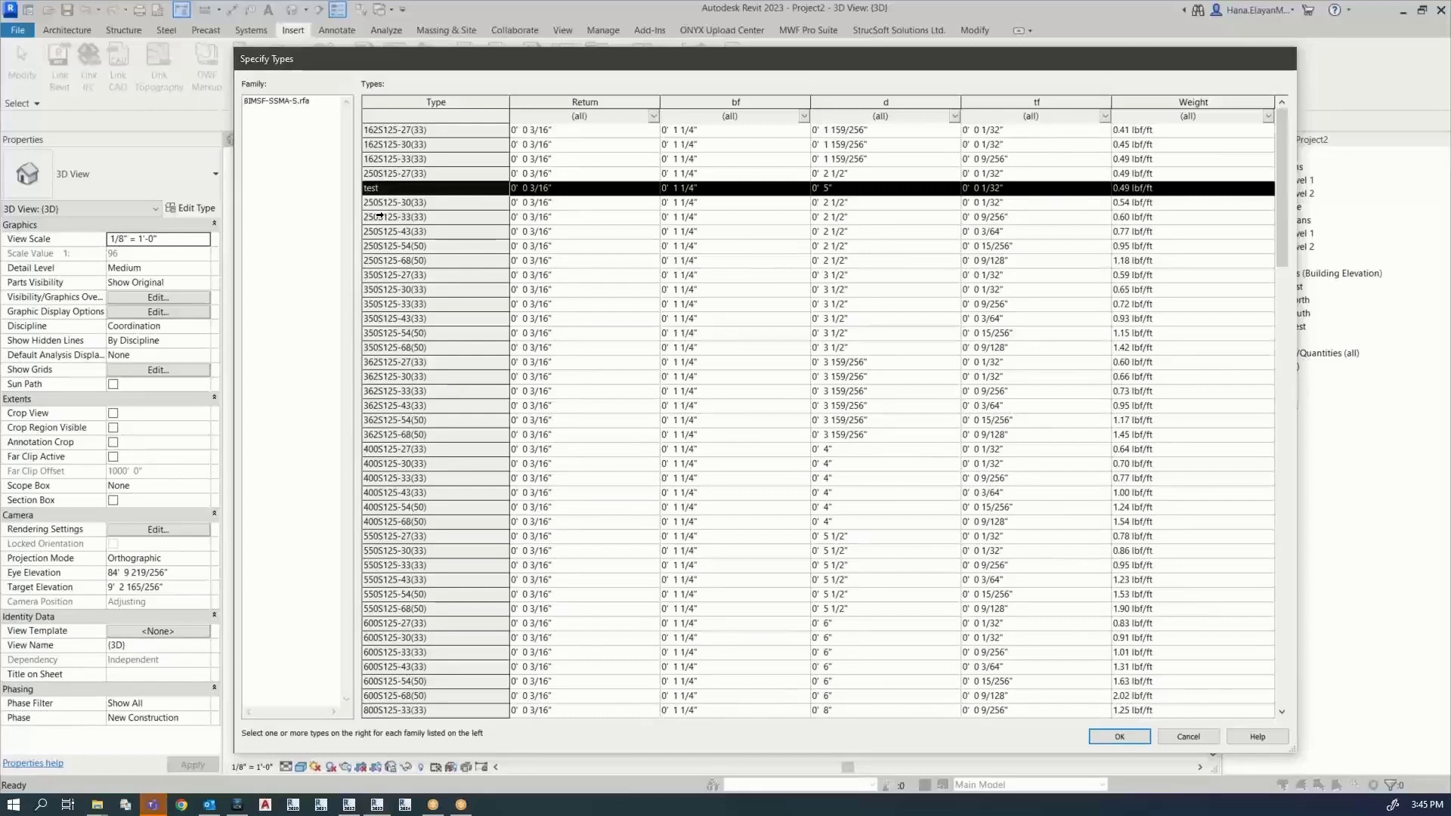
ctrl+click(376, 131)
ctrl+click(390, 463)
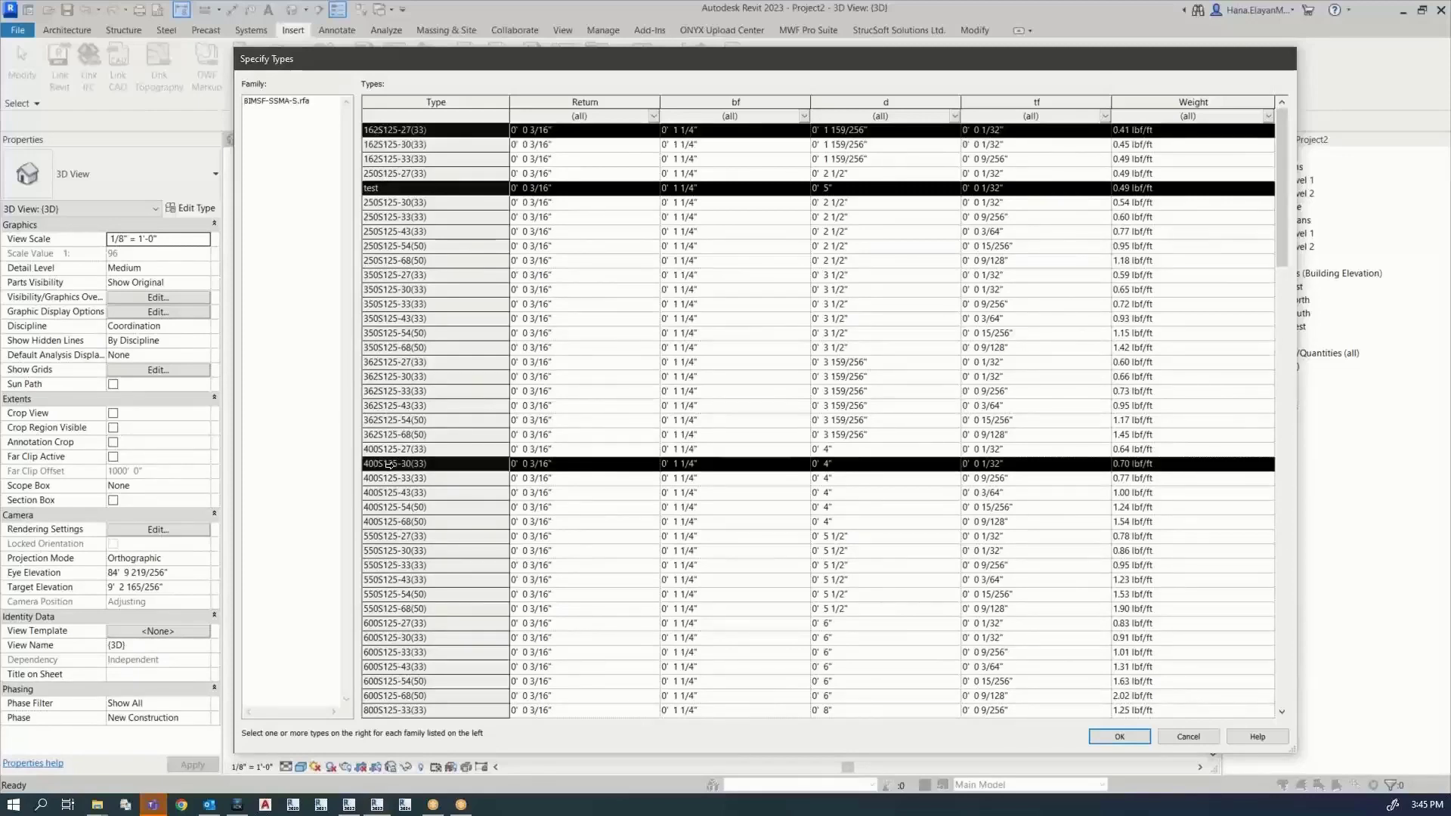
Step: Add types 250S162-68(50), 550S175-27(33), 600S250-68(50) and 800S162-97(50) to the selection and load all selected types into the project
scroll(390, 464, down, 7)
ctrl+click(383, 565)
scroll(383, 565, down, 10)
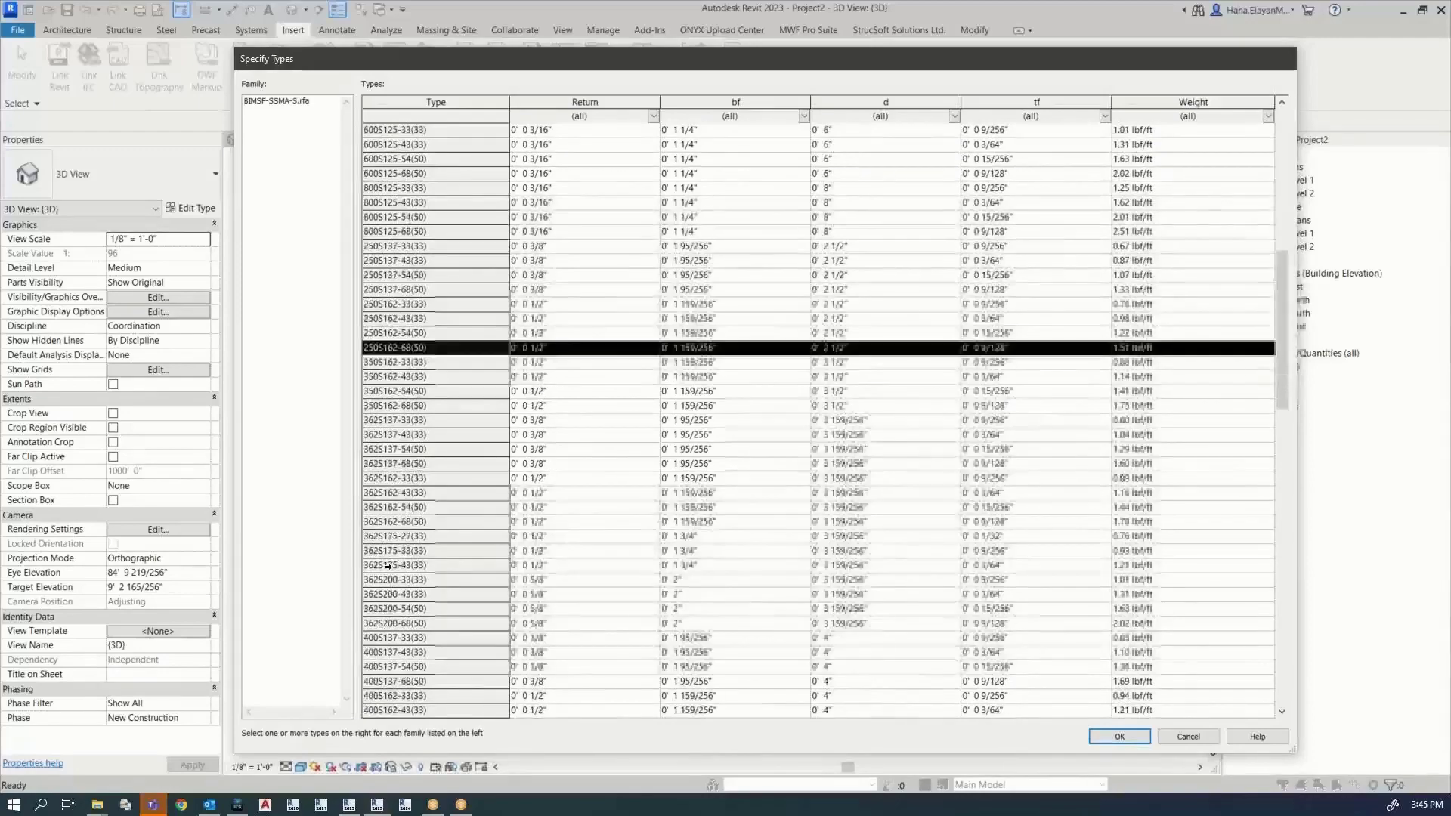
ctrl+click(391, 605)
scroll(391, 606, down, 7)
ctrl+click(392, 608)
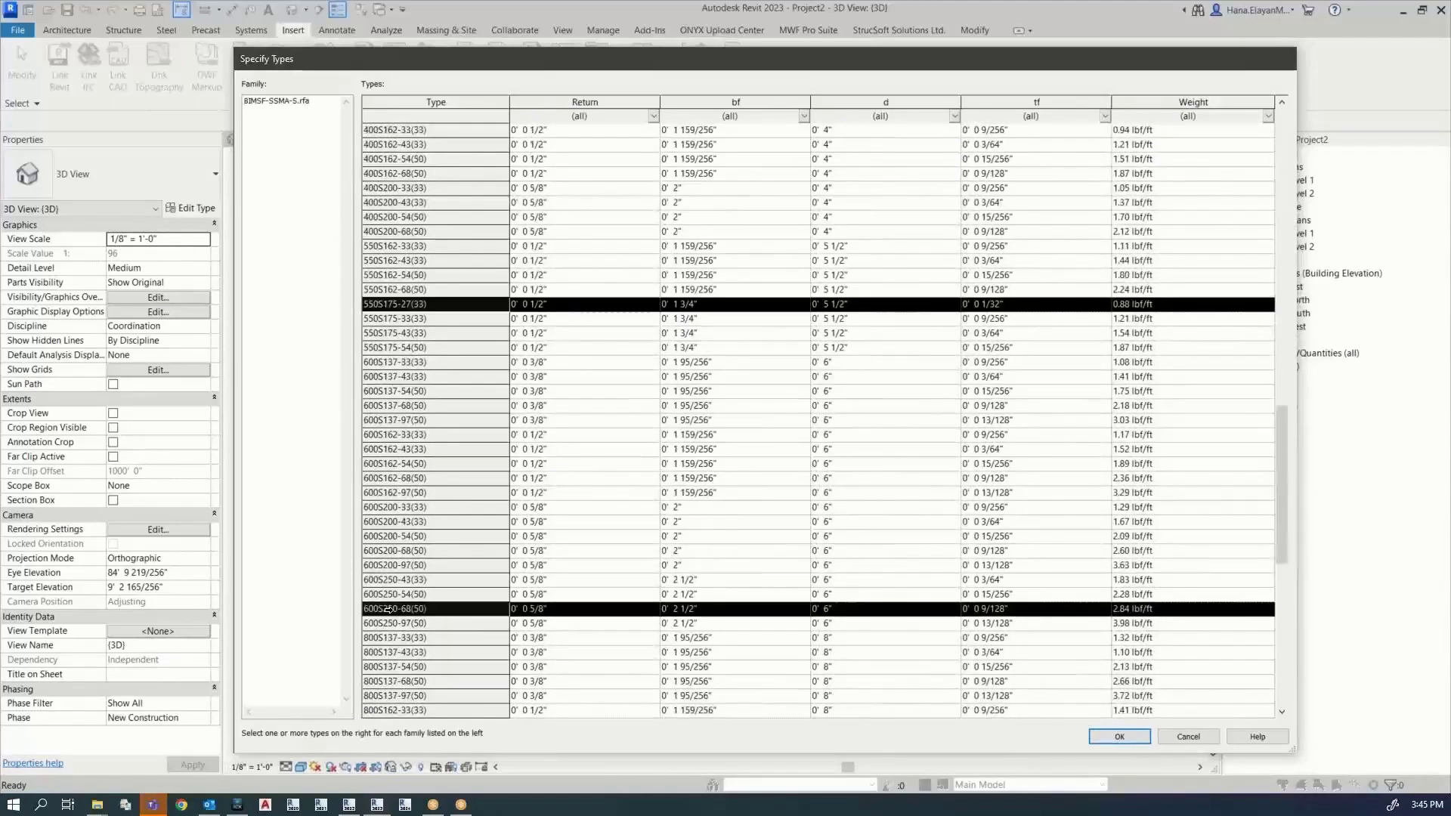
scroll(391, 608, down, 3)
ctrl+click(393, 637)
scroll(394, 637, up, 20)
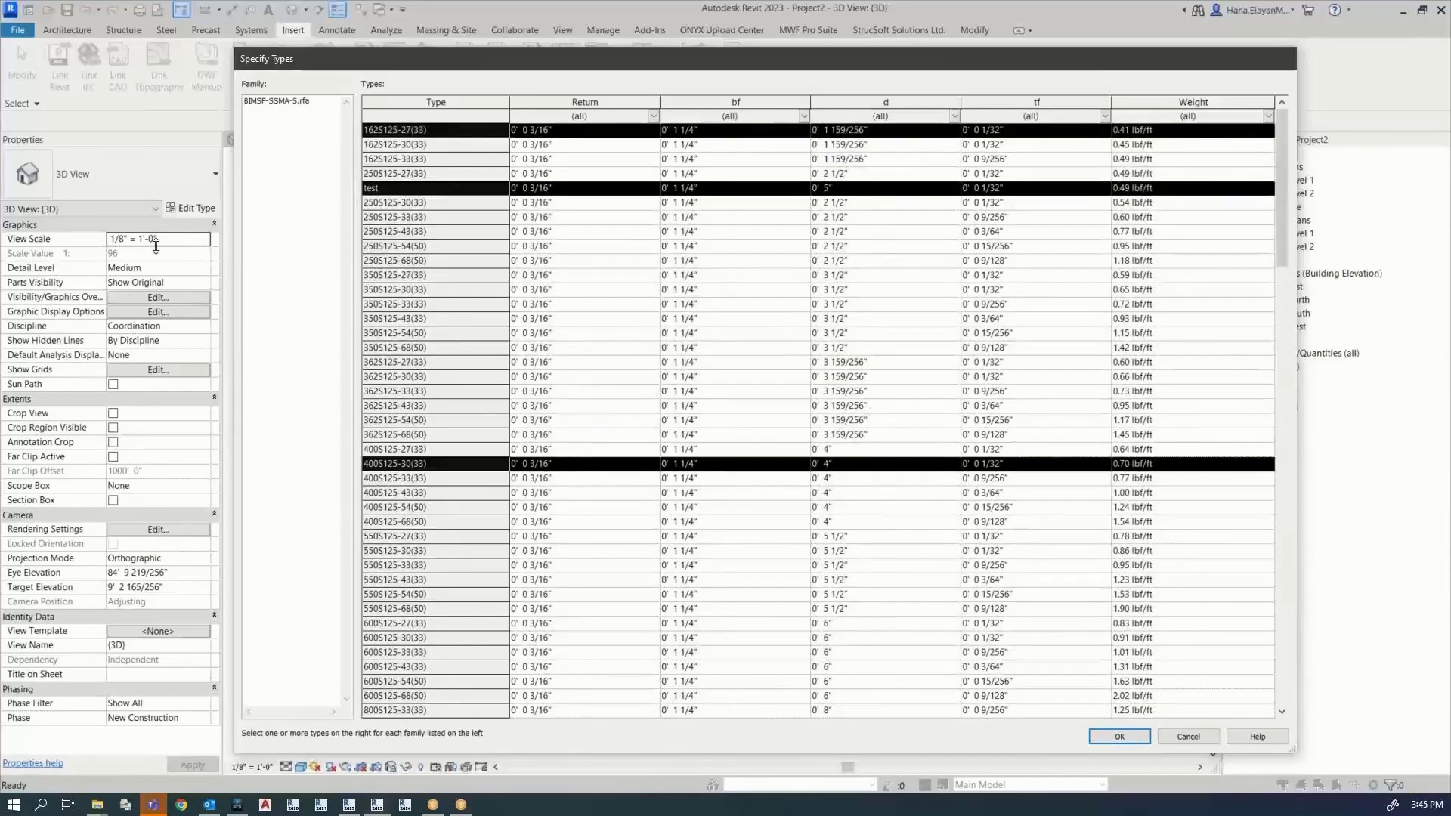
click(1119, 737)
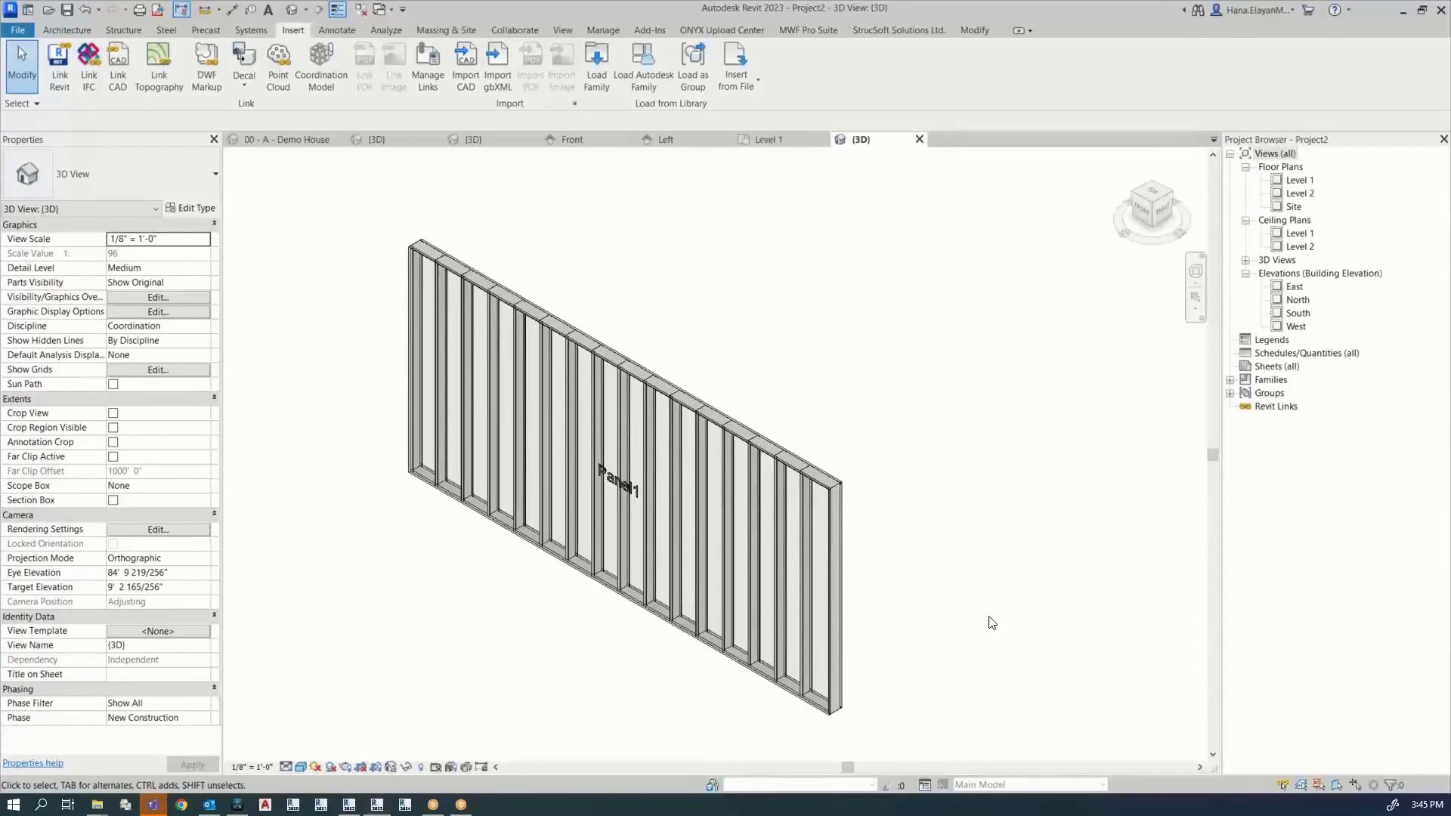
Step: Open the MWF properties of Panel1 from one of its studs and set the horizontal and vertical stud types to BIMSF-SSMA-S : test
click(802, 632)
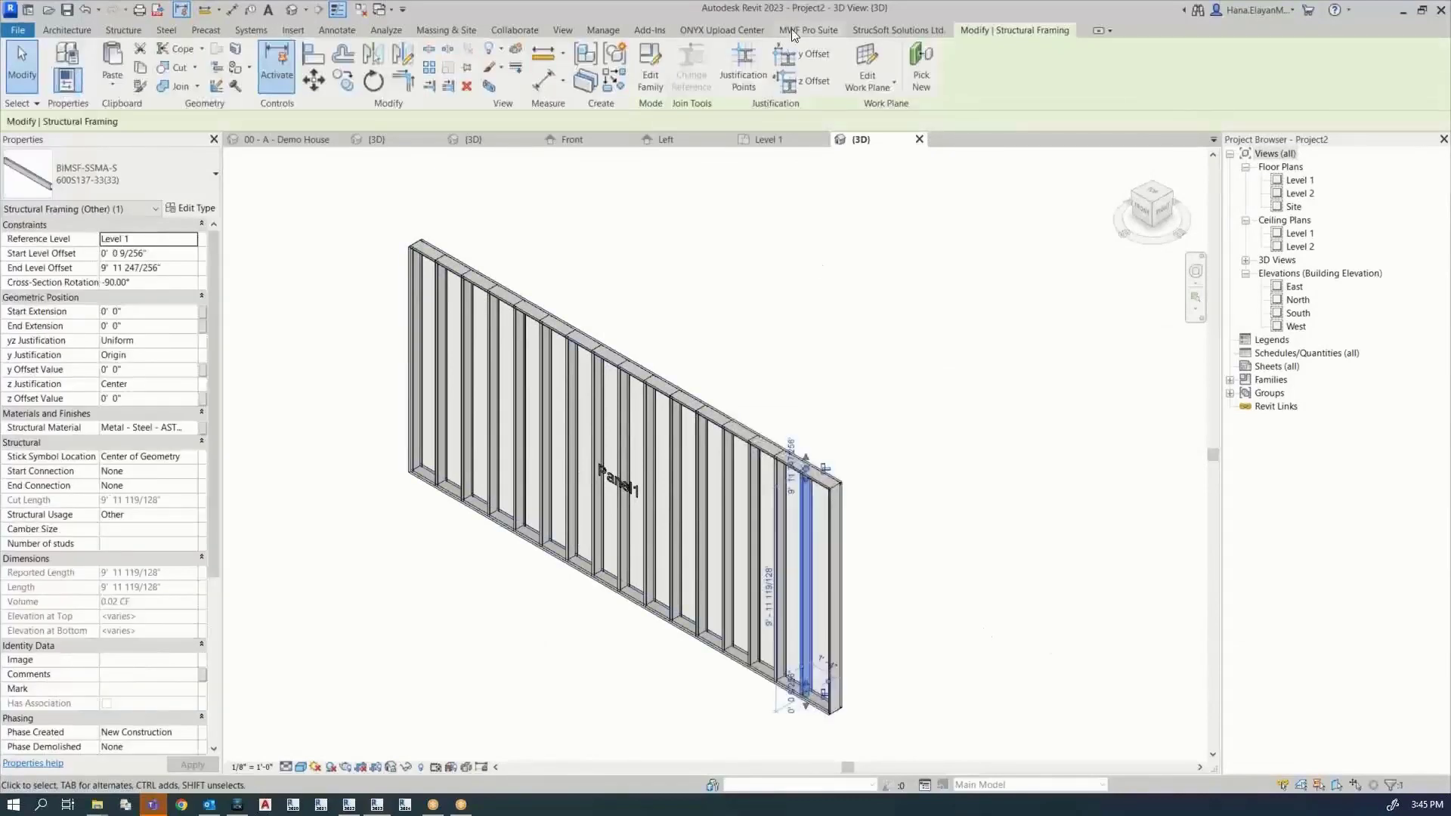
click(792, 32)
click(648, 62)
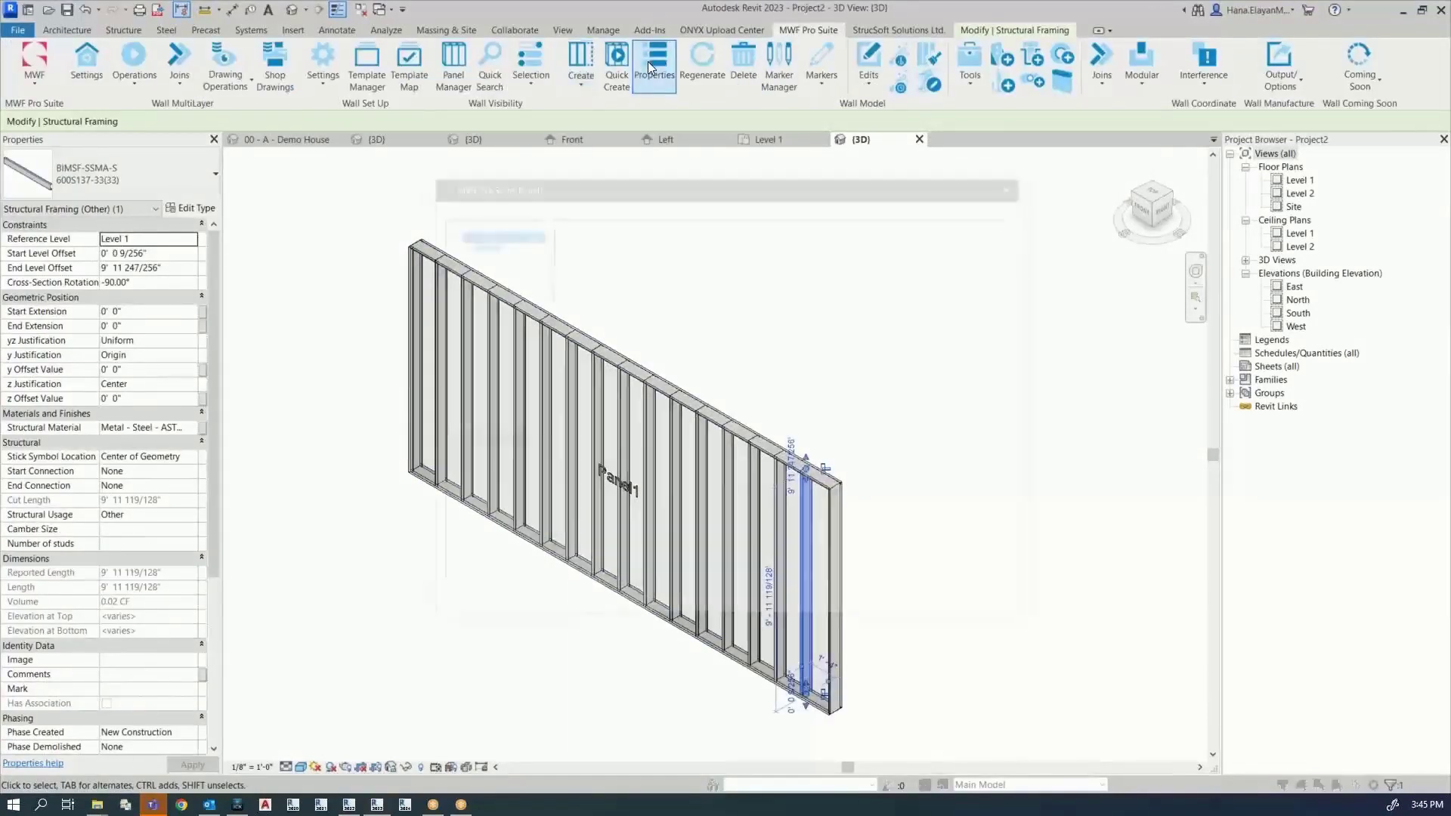
click(1005, 437)
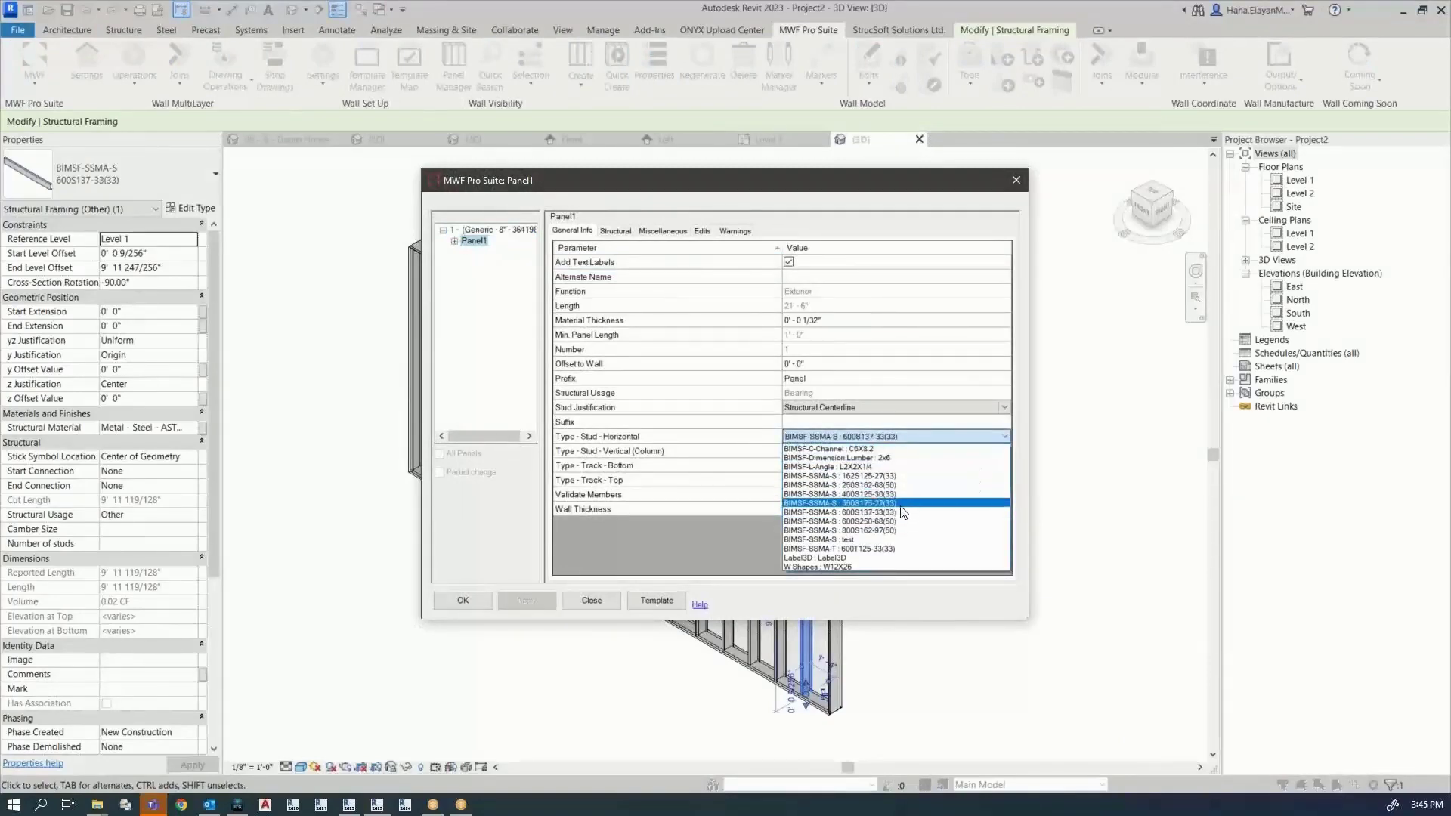
click(846, 539)
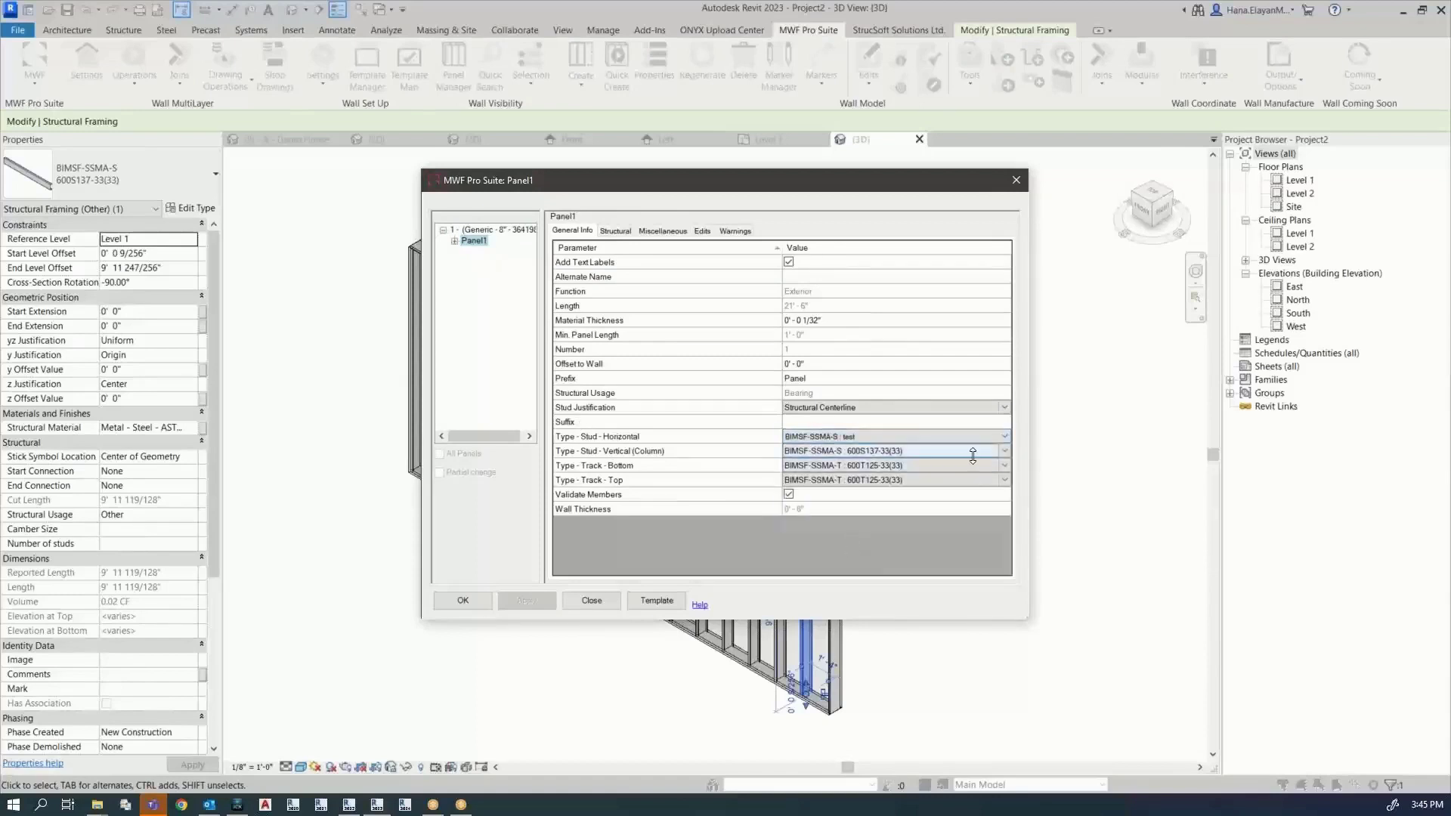
click(1004, 452)
click(866, 556)
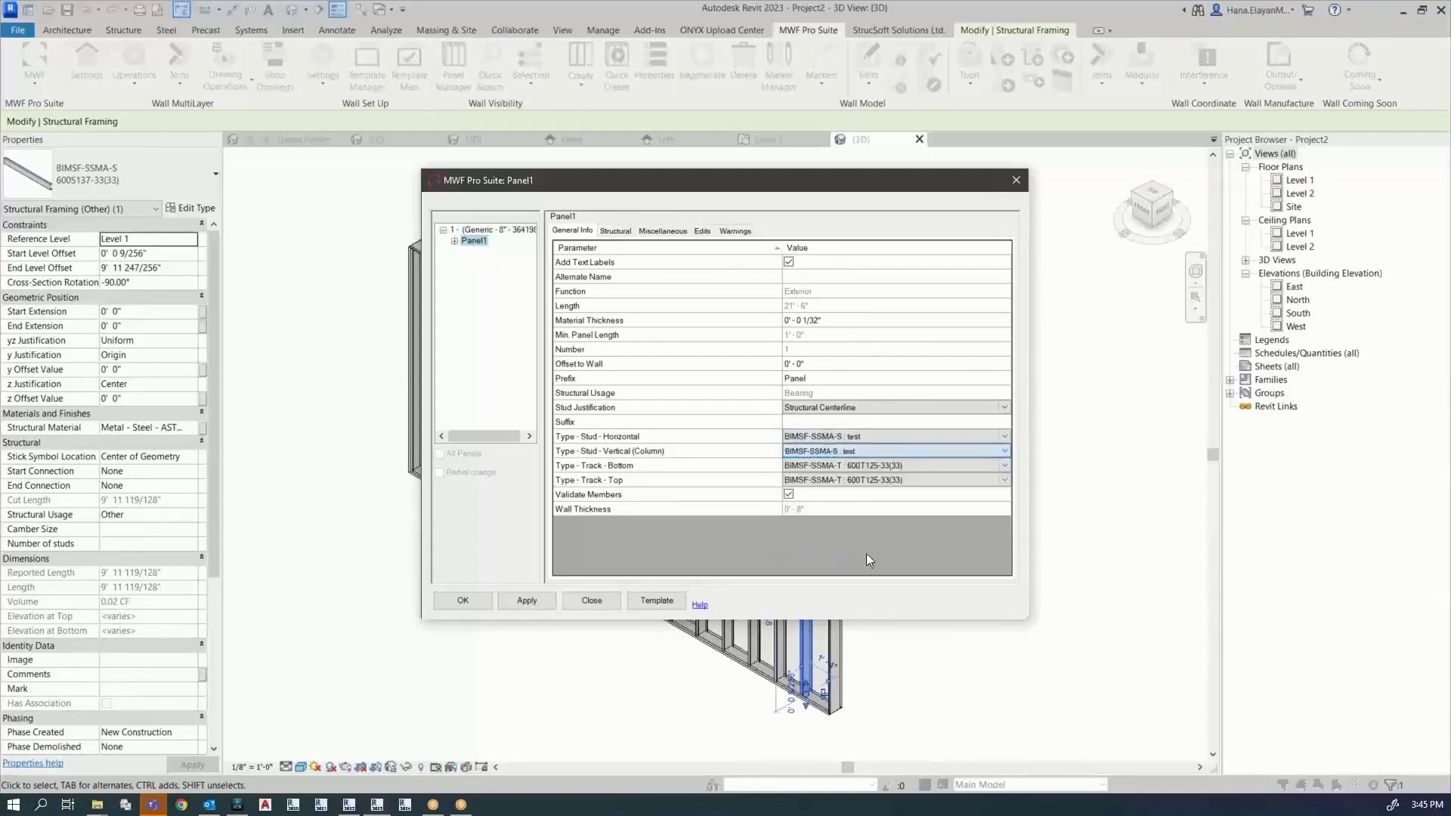
Step: Set Panel1's bottom and top track types to BIMSF-SSMA-S : test and apply the changes to the panel
click(1005, 465)
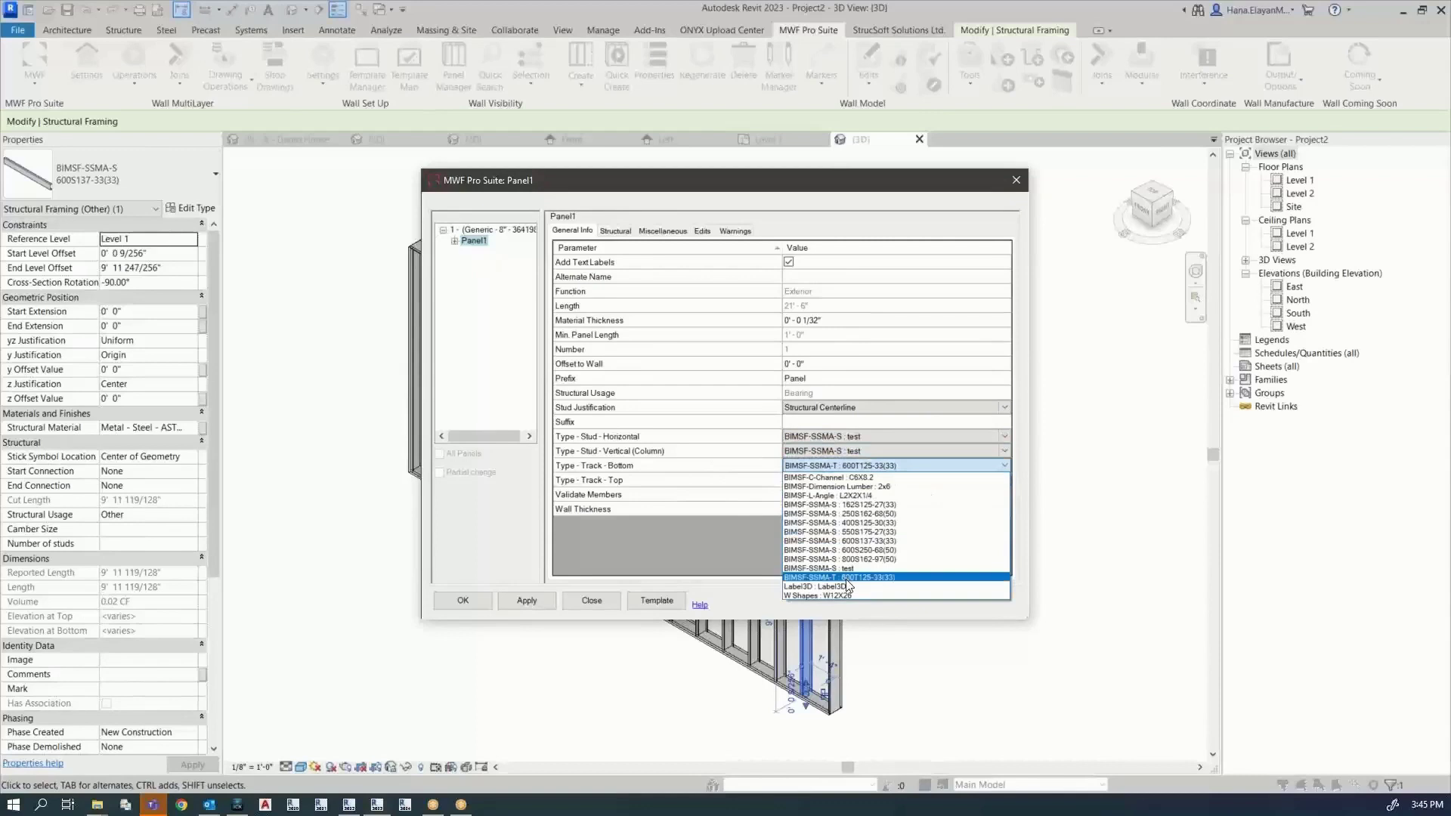
click(843, 569)
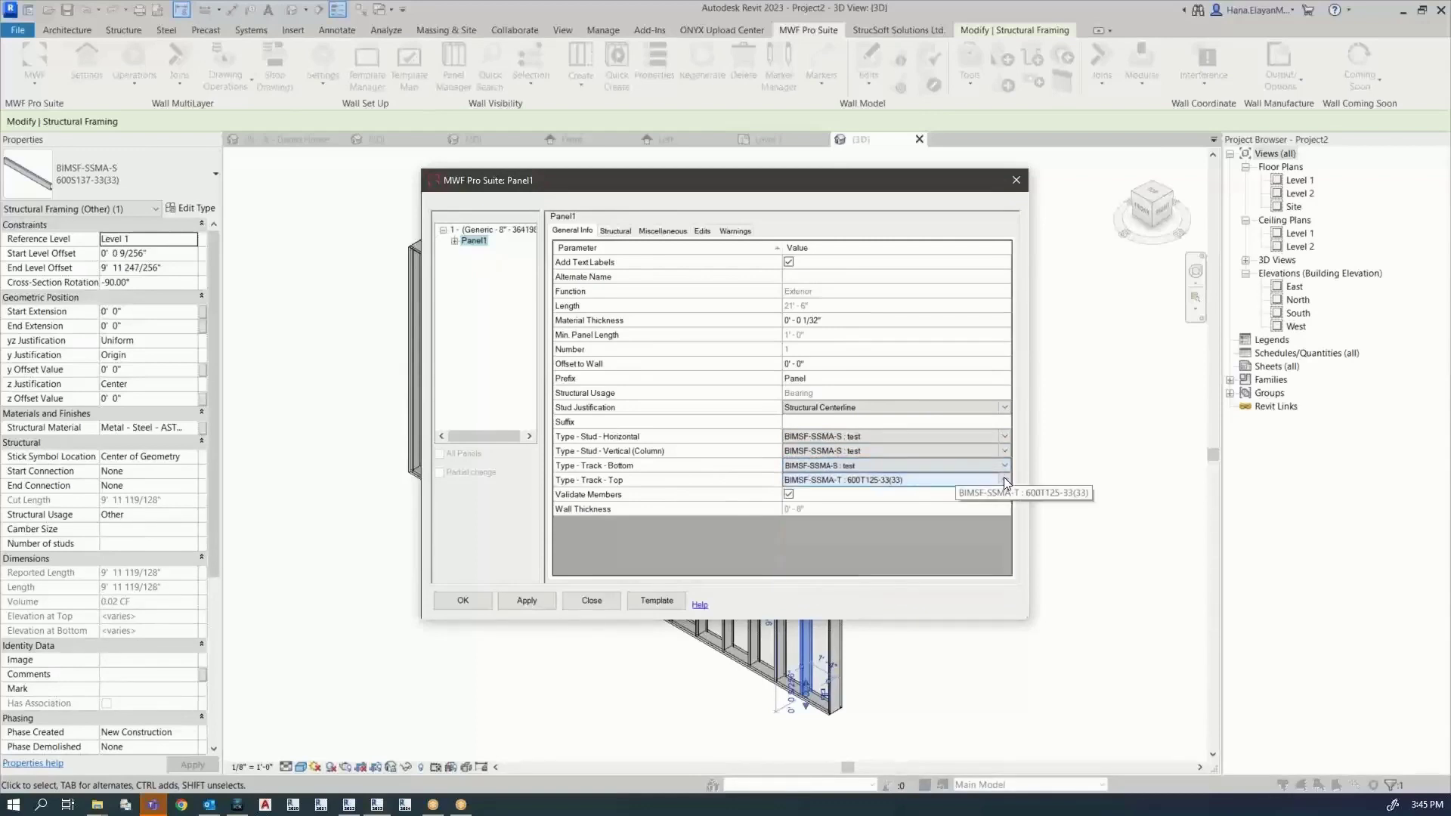
click(1003, 478)
click(862, 584)
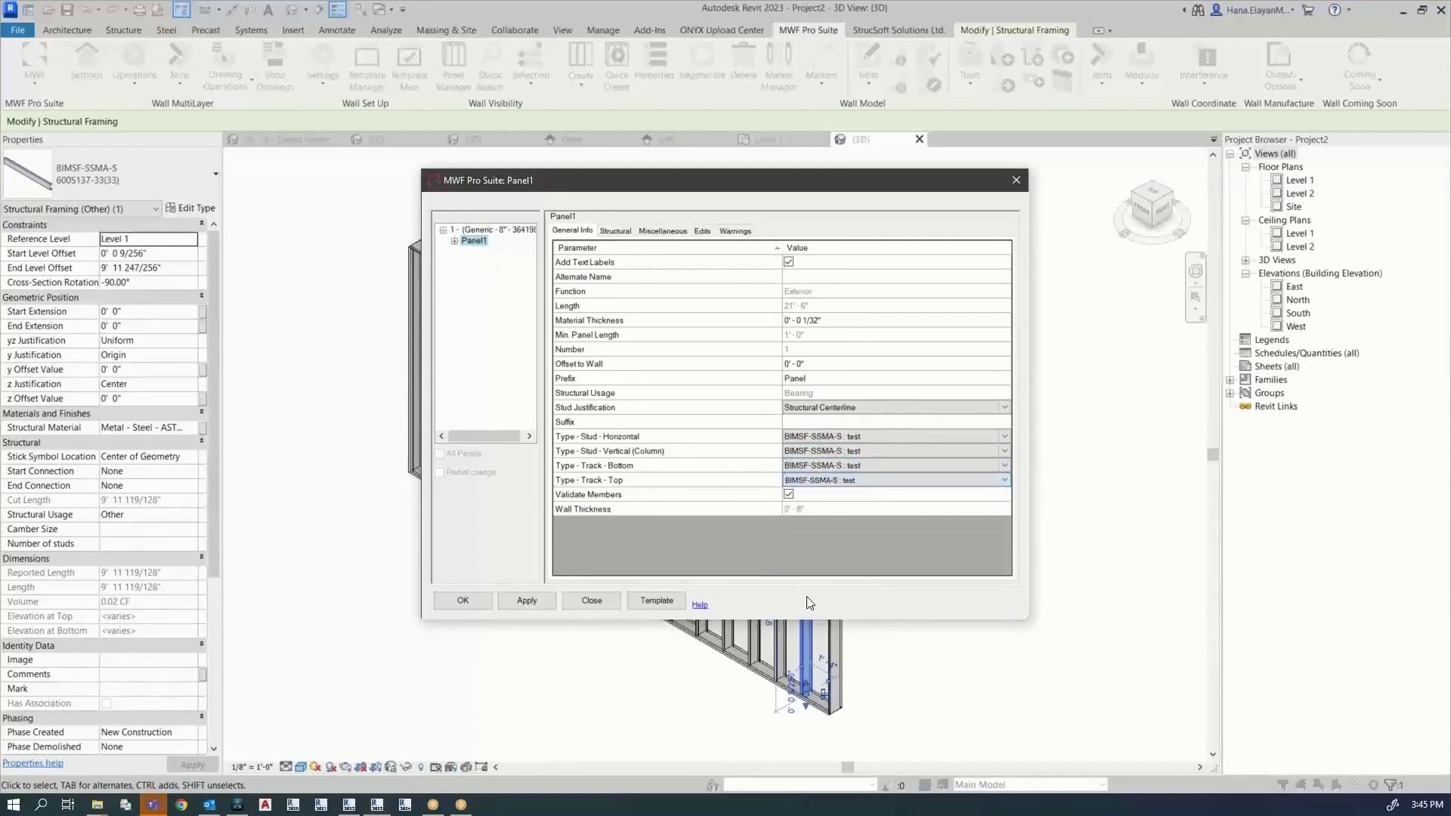
click(456, 600)
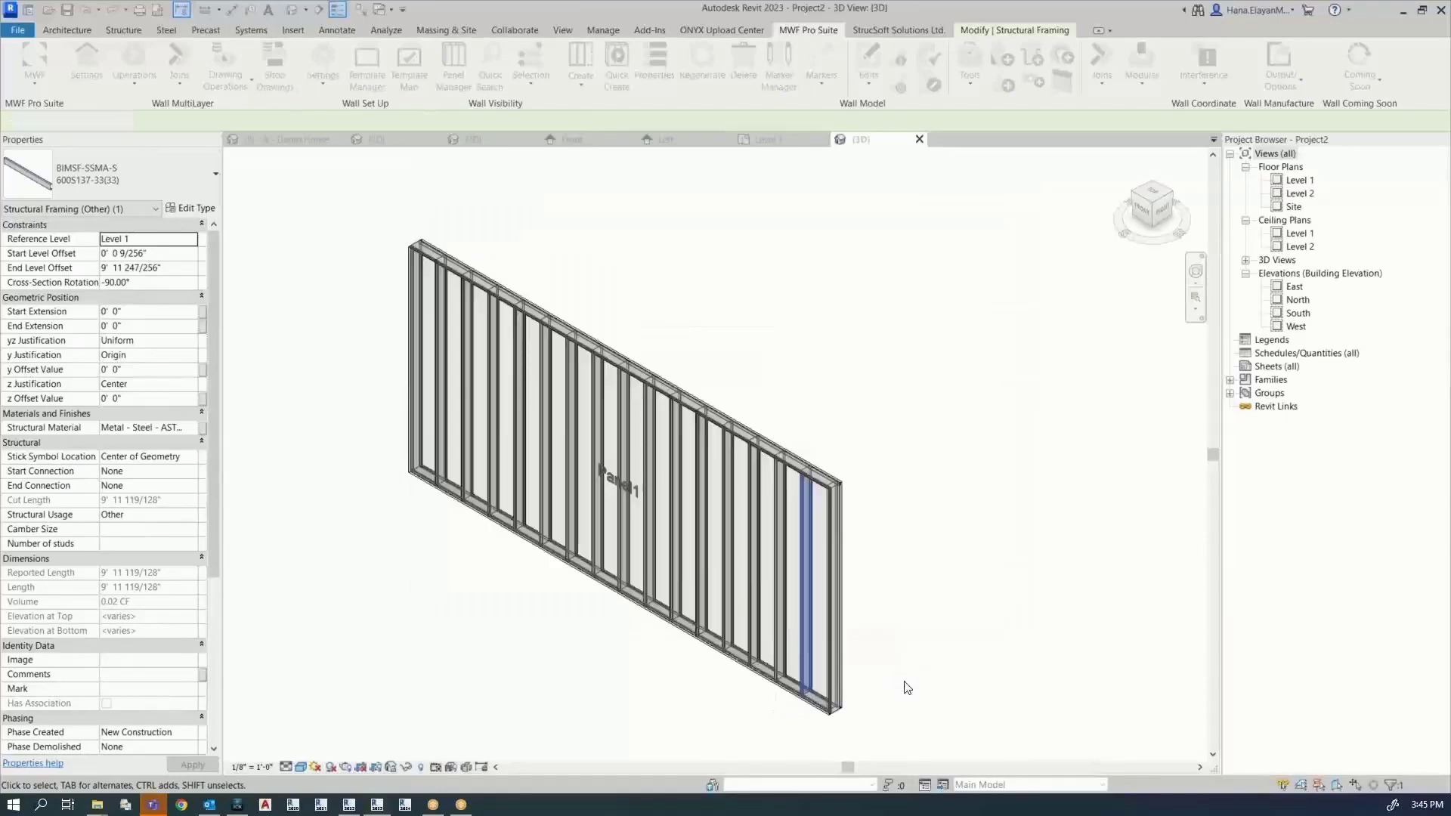
Step: Examine the updated framing at the panel's lower corner, check a stud's type, and view the whole panel again
scroll(808, 686, up, 6)
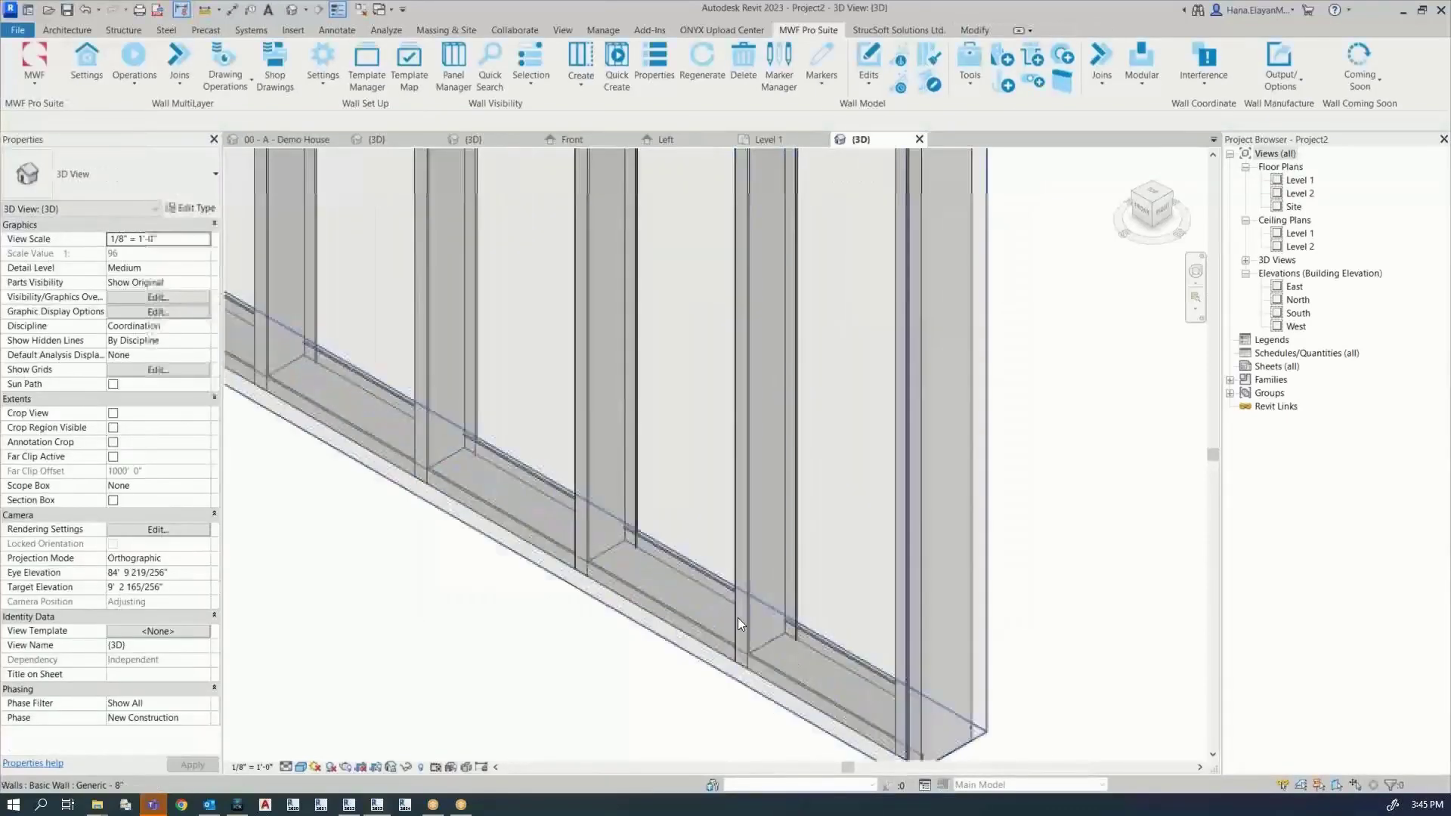
click(737, 618)
key(Escape)
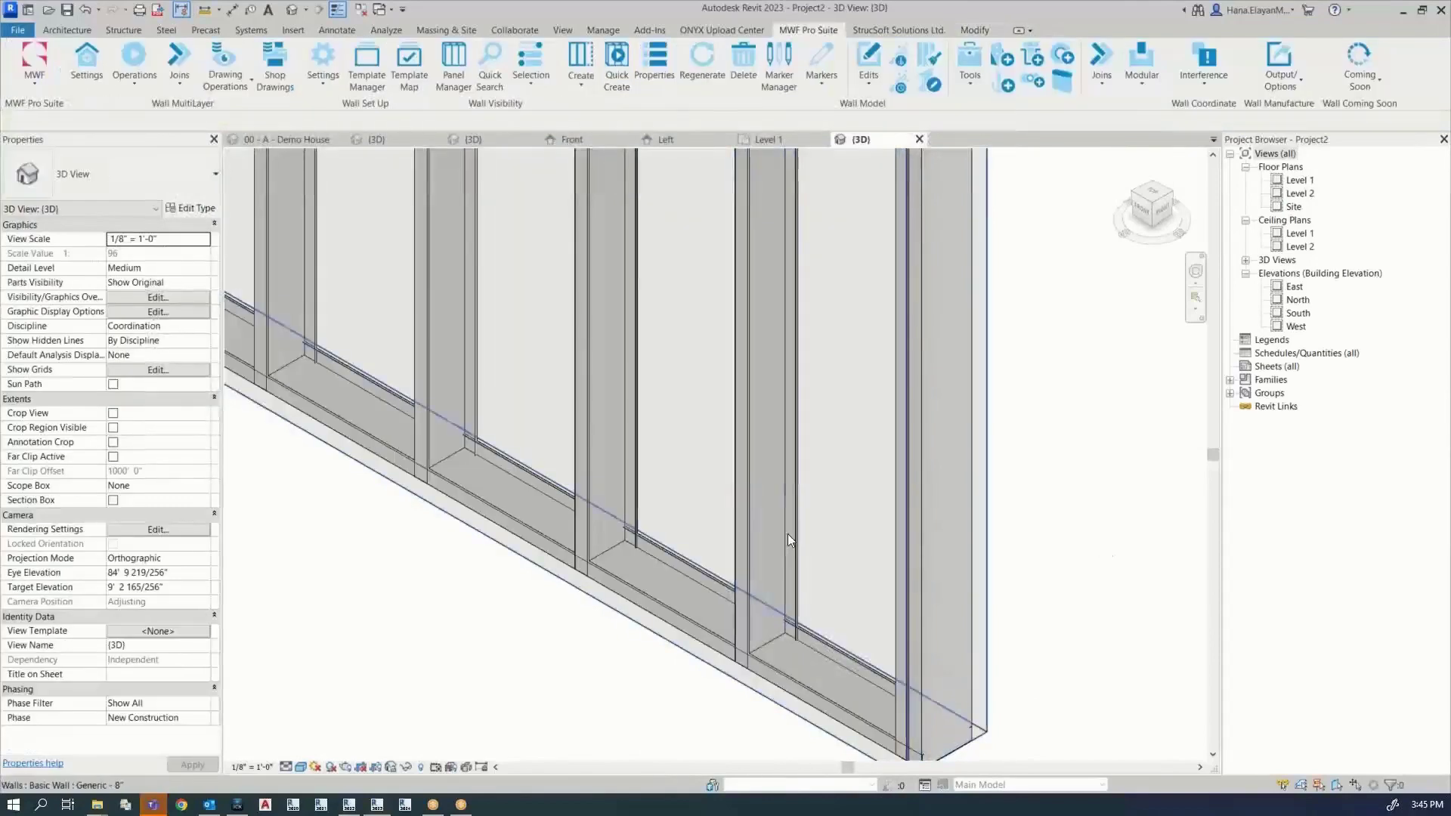
click(790, 532)
scroll(557, 635, down, 6)
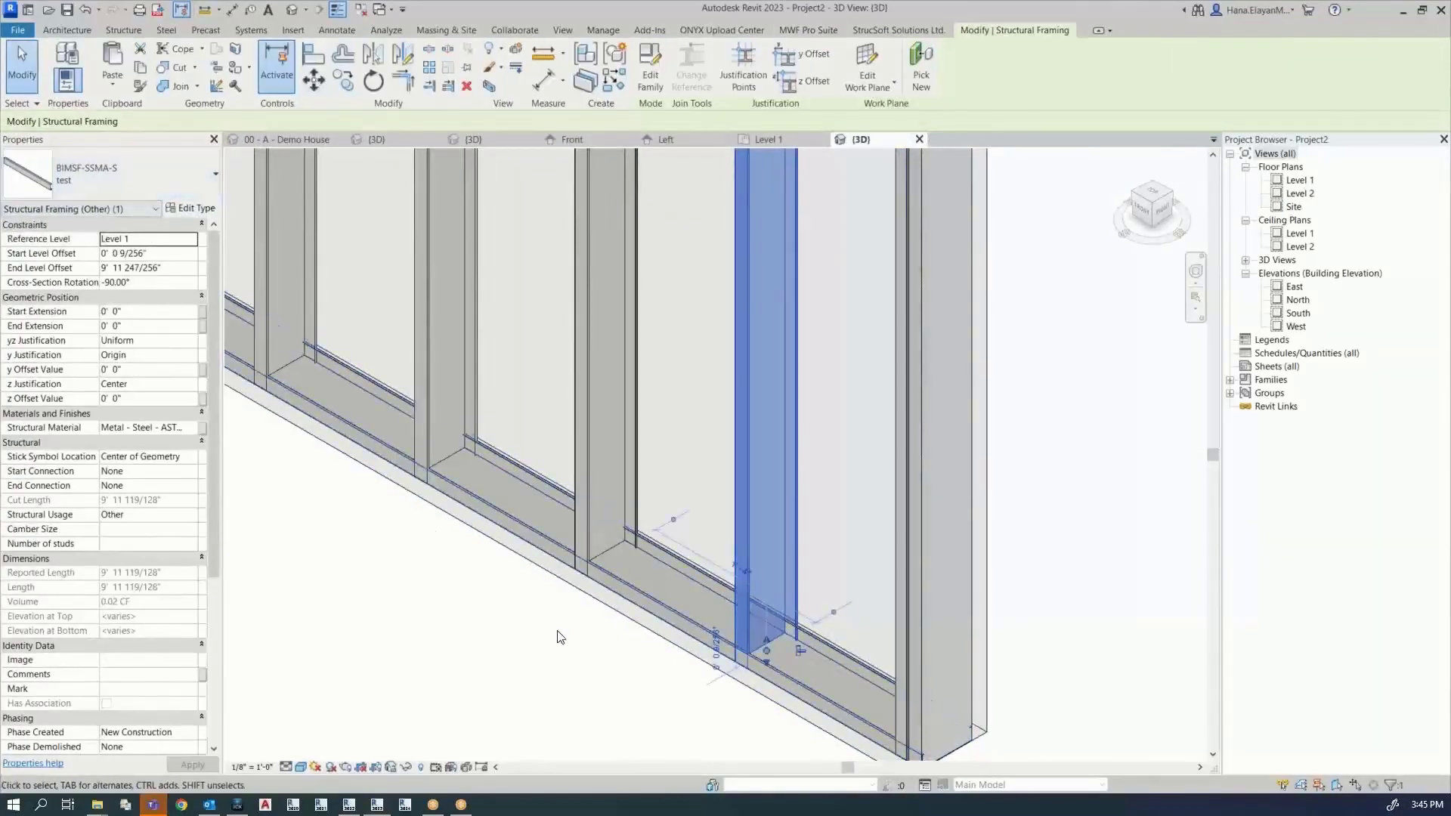
key(Escape)
middle_drag(550, 657, 755, 665)
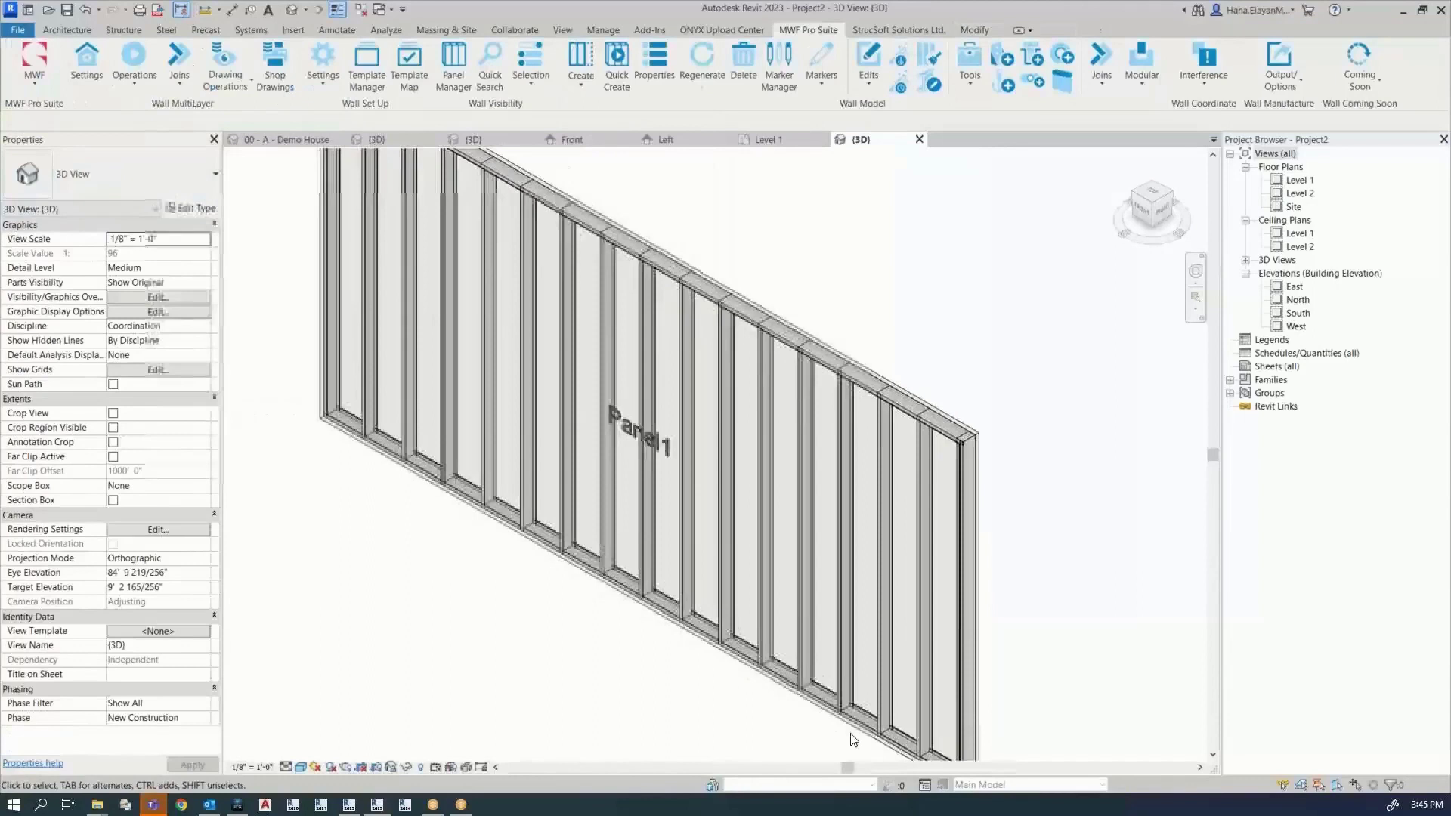
scroll(756, 665, down, 3)
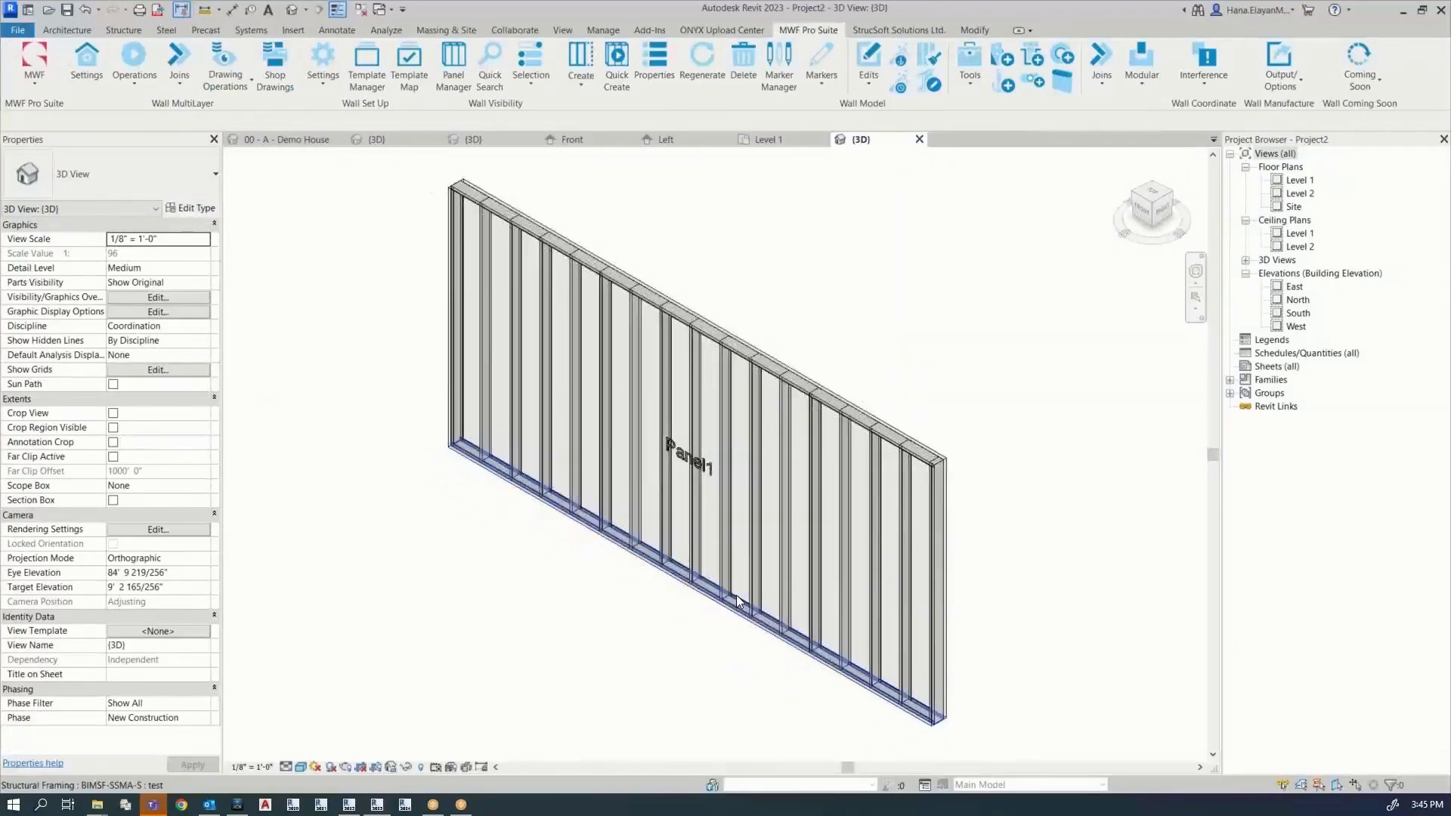